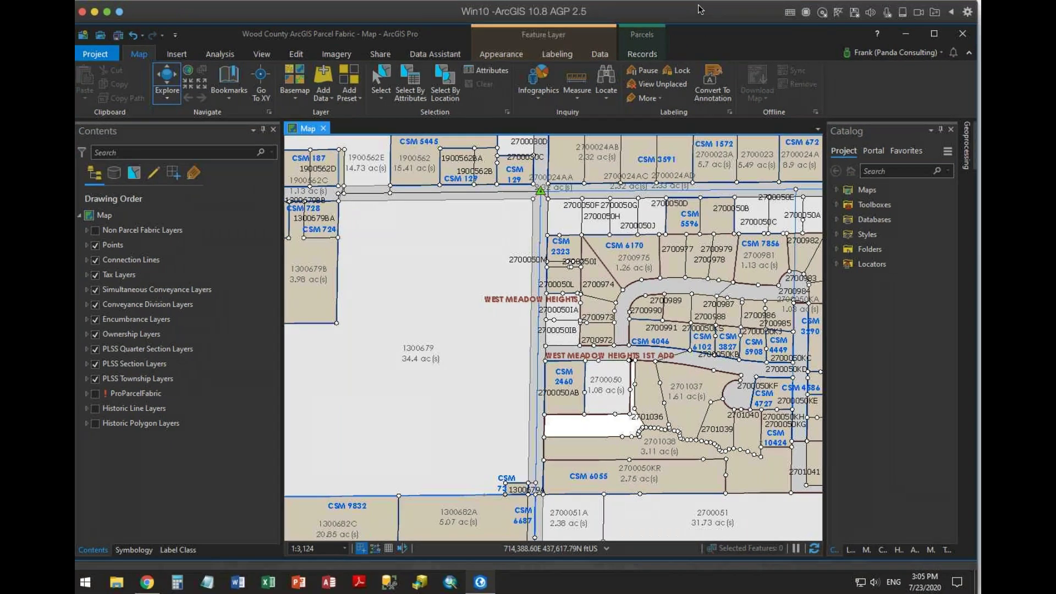
Expand ParcelMngt.gdb under the project databases and review the default geodatabase in the project's current settings
{"action": "left_click", "coordinate": [840, 218]}
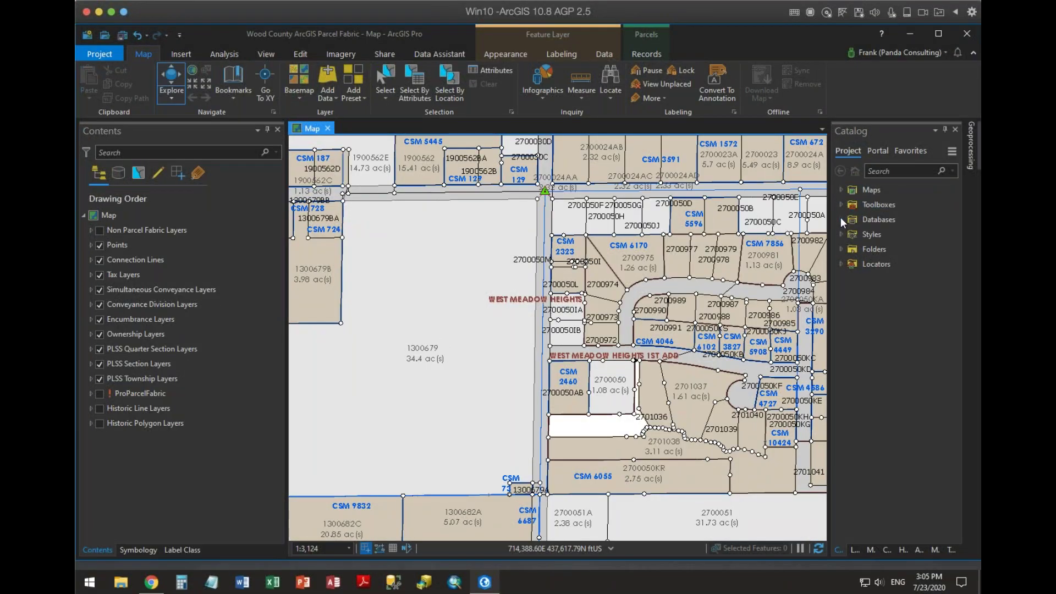
{"action": "left_click", "coordinate": [850, 234]}
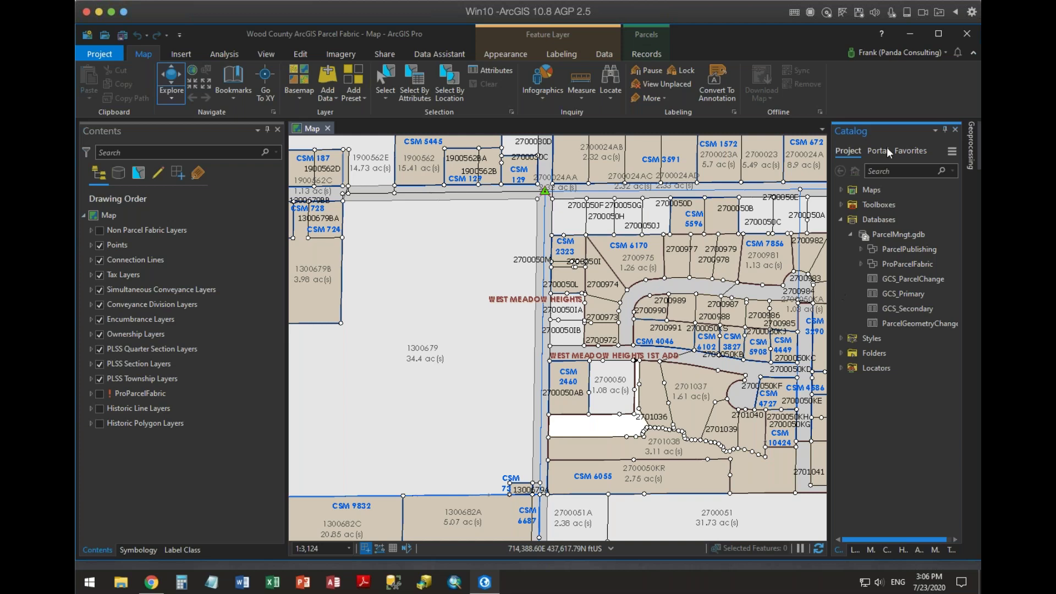
{"action": "left_click", "coordinate": [104, 53]}
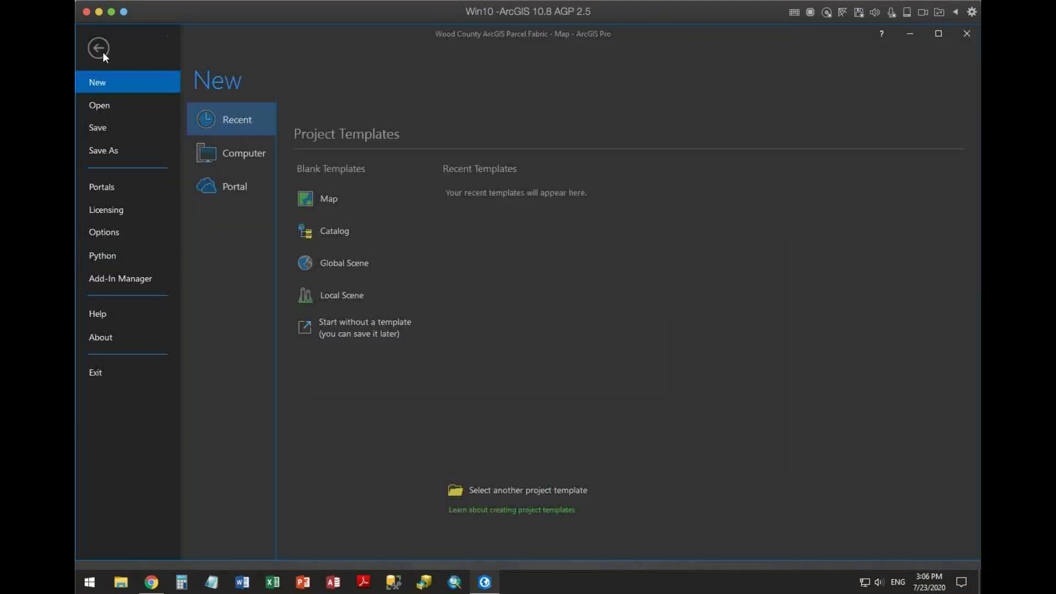
{"action": "left_click", "coordinate": [121, 233]}
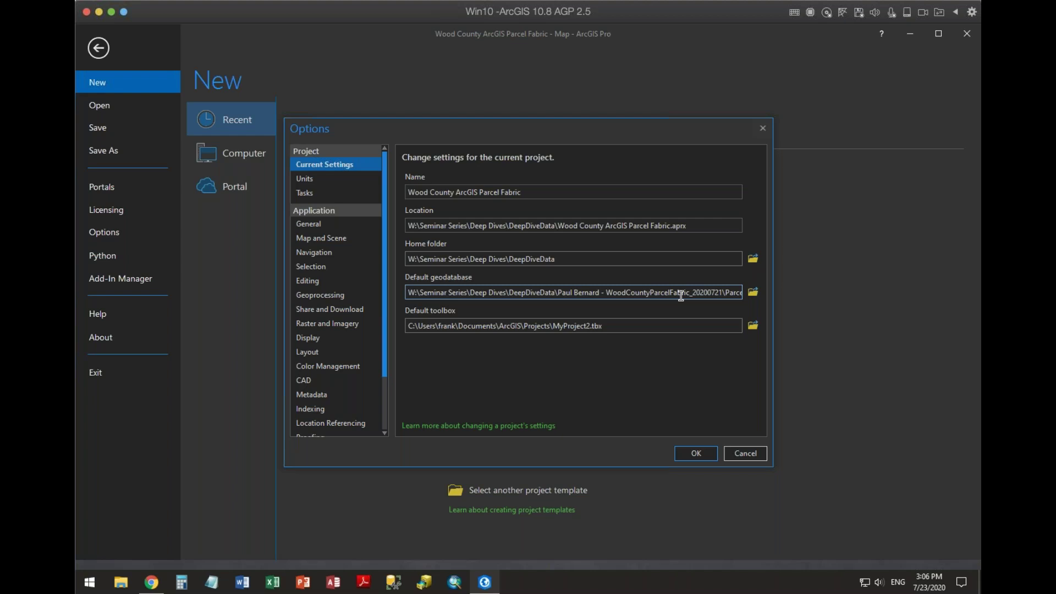
{"action": "left_click", "coordinate": [741, 457]}
{"action": "left_click", "coordinate": [94, 51]}
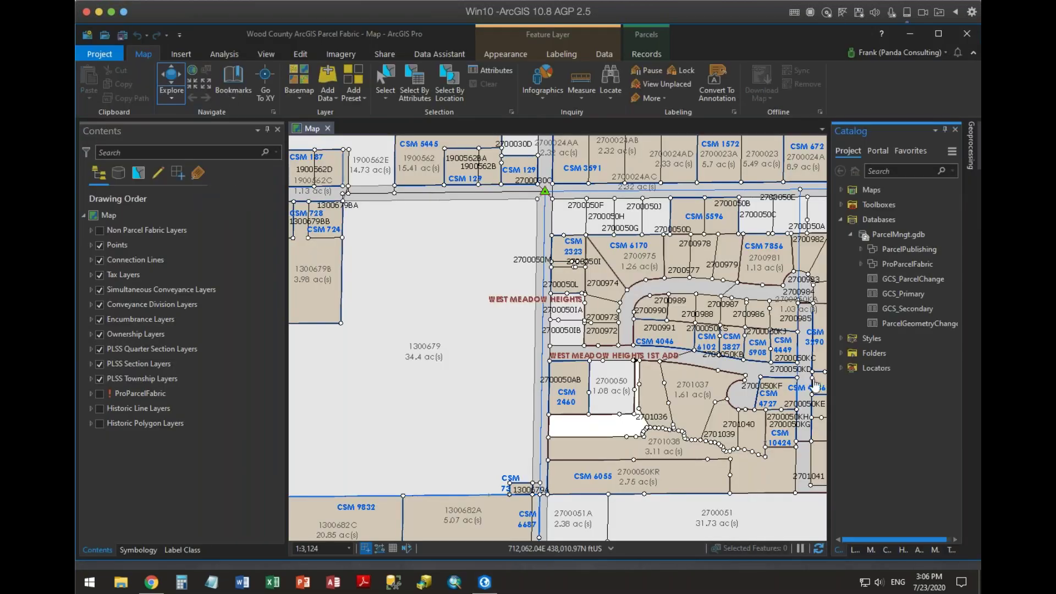
Create a new toolbox in the WoodCountyParcelFabric_20200721 folder inside the DeepDiveData folder connection
{"action": "left_click", "coordinate": [840, 353]}
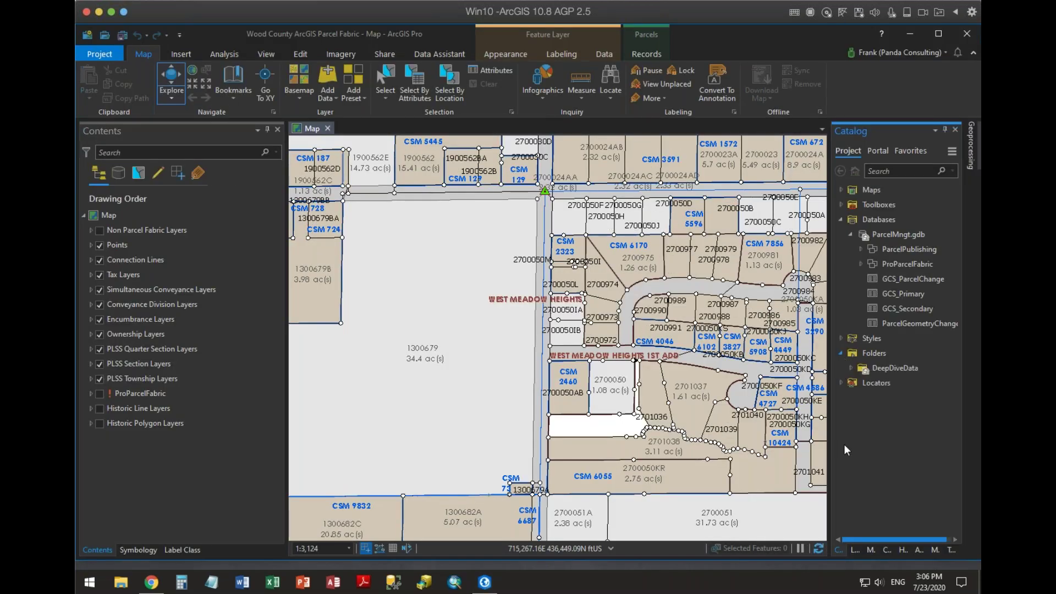
{"action": "left_click", "coordinate": [850, 367]}
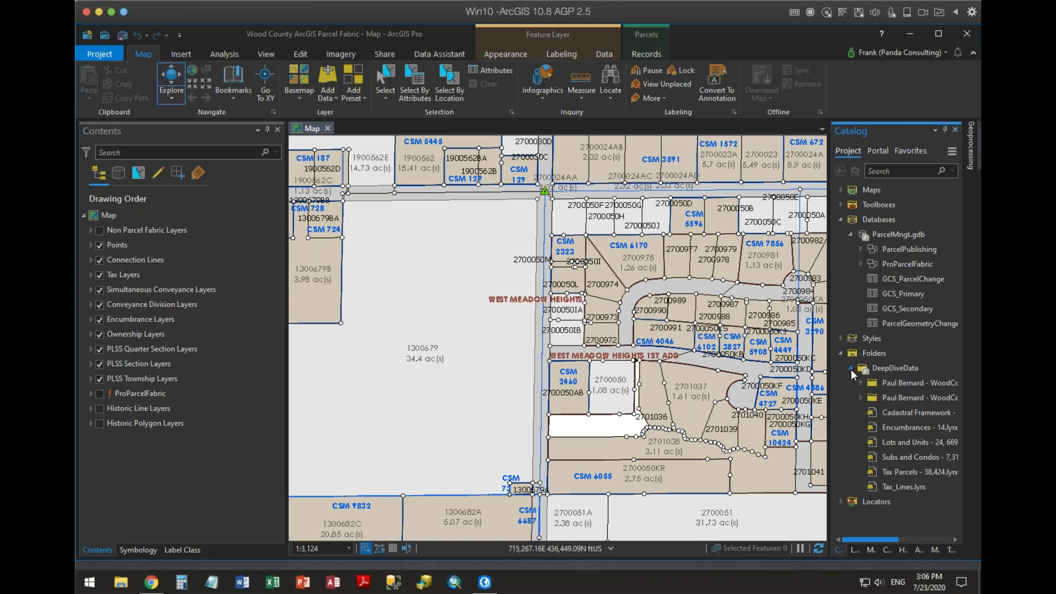
{"action": "left_click", "coordinate": [861, 397]}
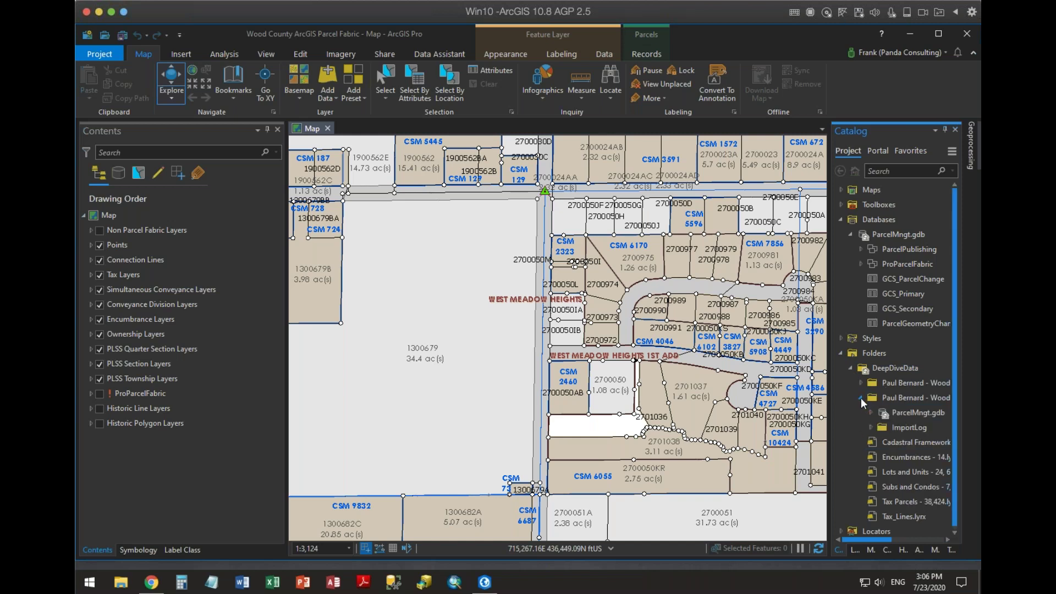
{"action": "right_click", "coordinate": [880, 397]}
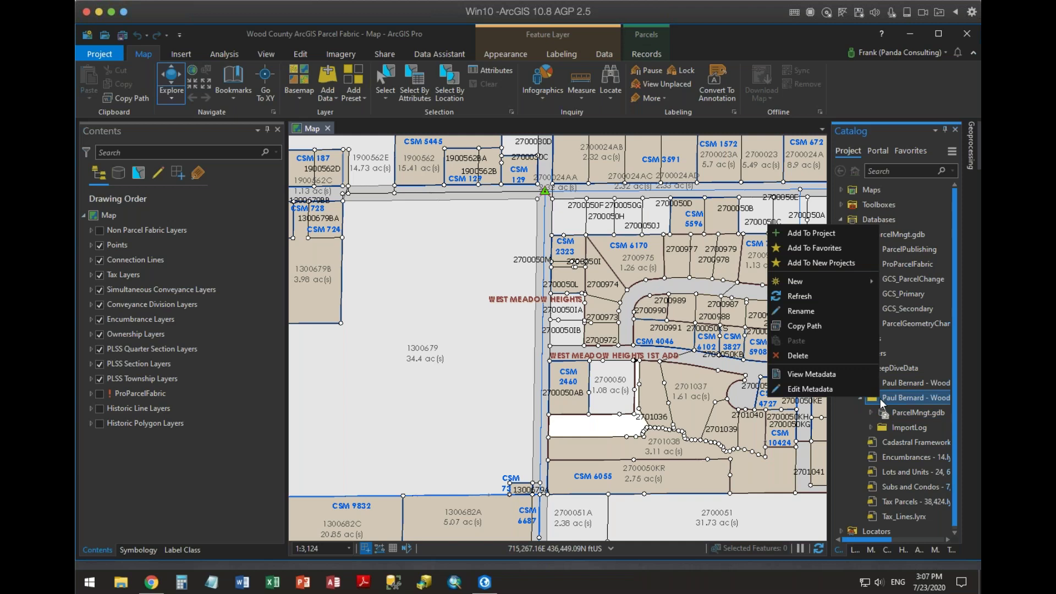
{"action": "mouse_move", "coordinate": [837, 279]}
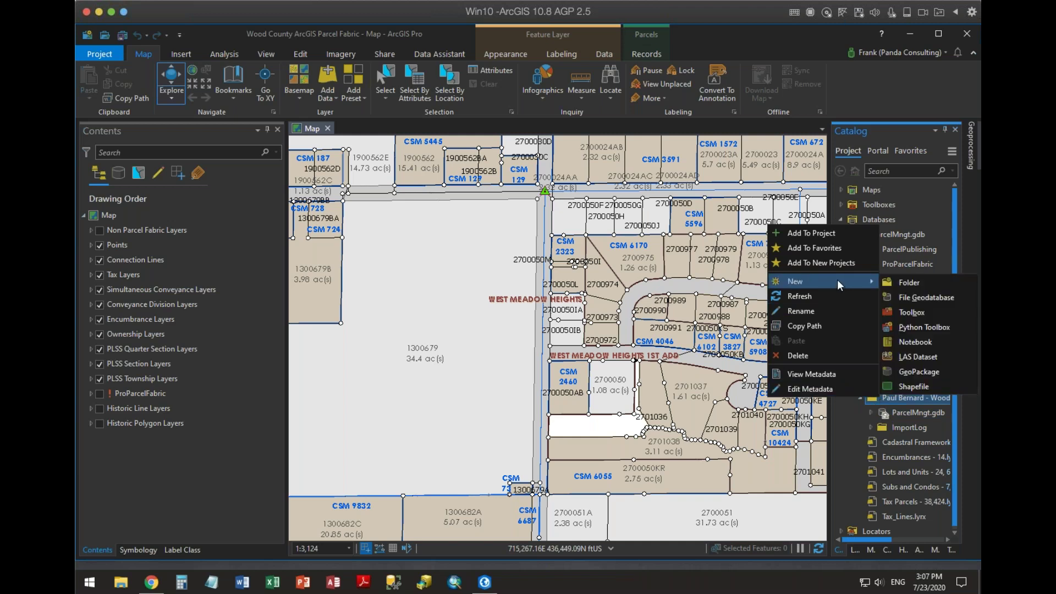
{"action": "left_click", "coordinate": [889, 309]}
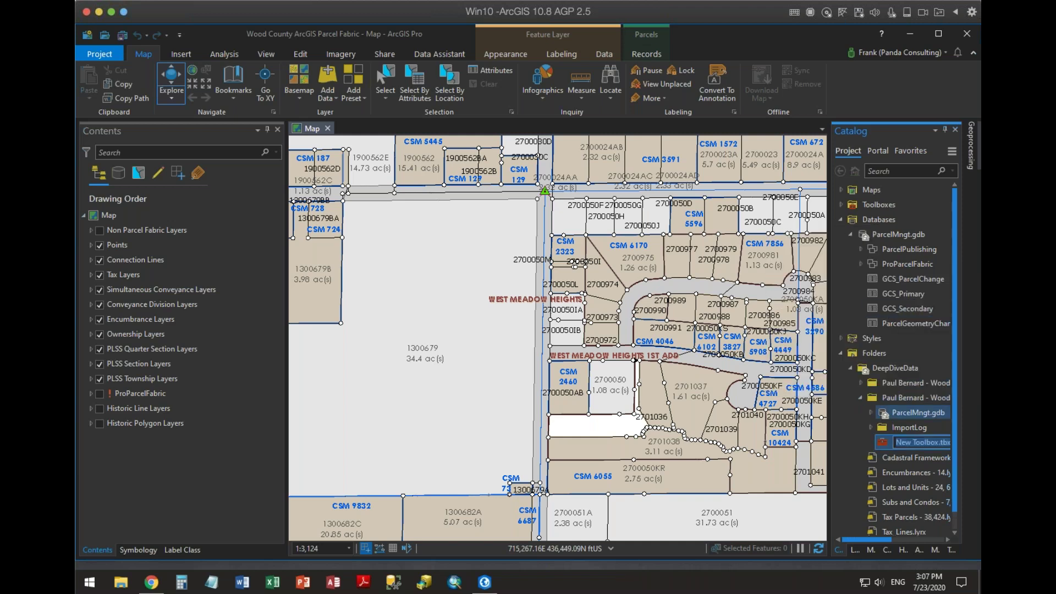
Rename the new toolbox as DeepDiveToolbox.tbx
{"action": "left_click", "coordinate": [897, 442]}
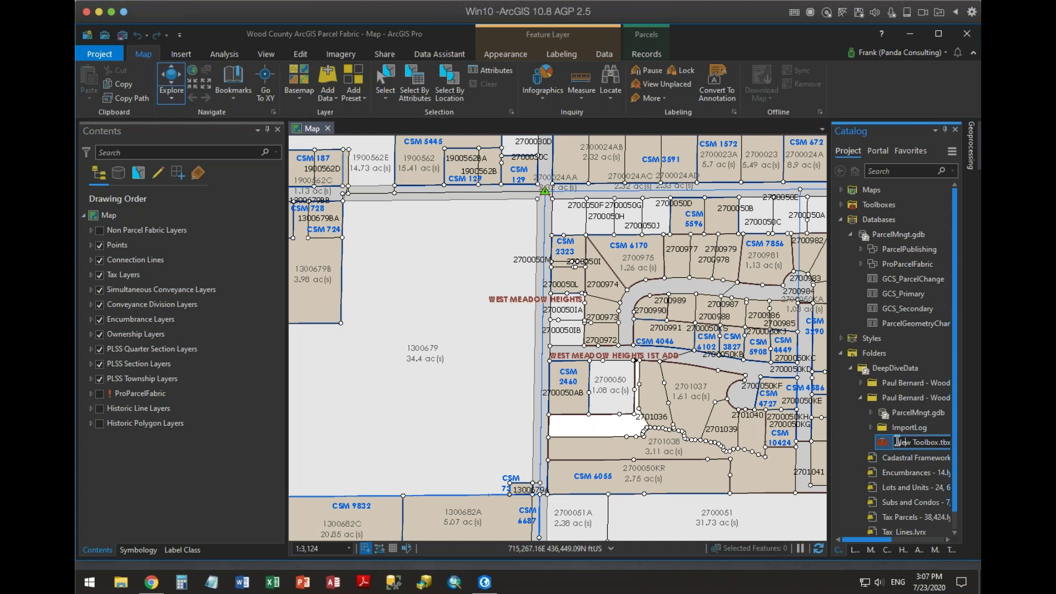
{"action": "left_click_drag", "start_coordinate": [895, 442], "coordinate": [936, 442]}
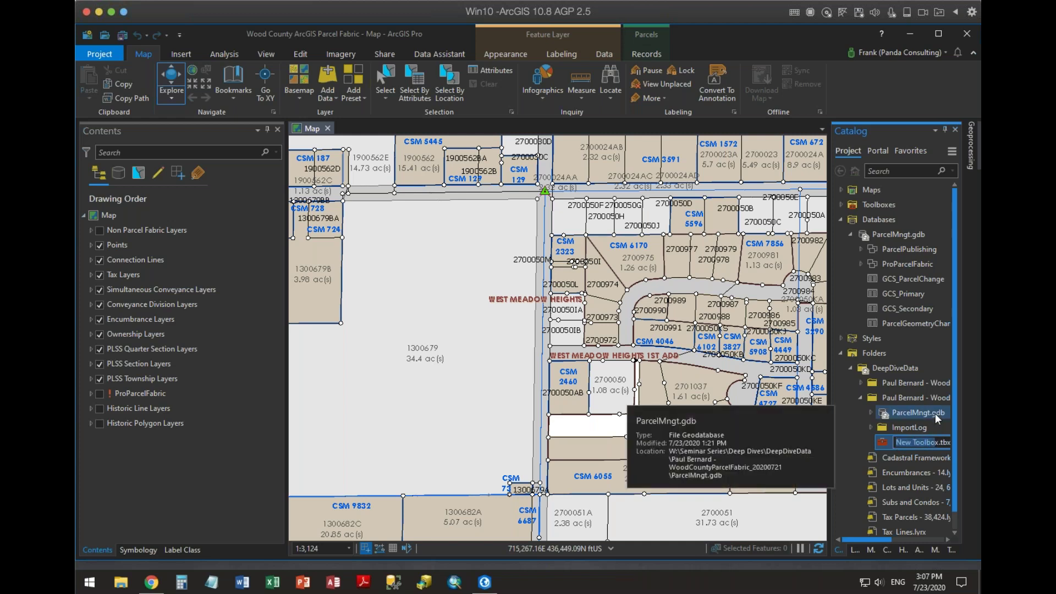
{"action": "key", "text": "BackSpace"}
{"action": "key", "text": "Delete"}
{"action": "type", "text": "DeepDiveToolbo"}
{"action": "key", "text": "Return"}
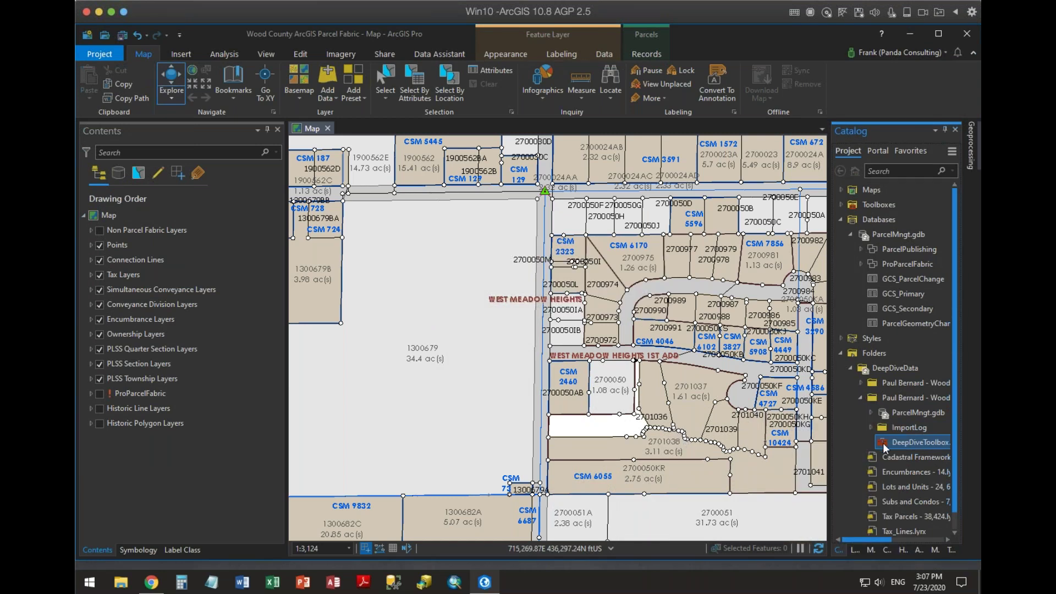
{"action": "mouse_move", "coordinate": [883, 444]}
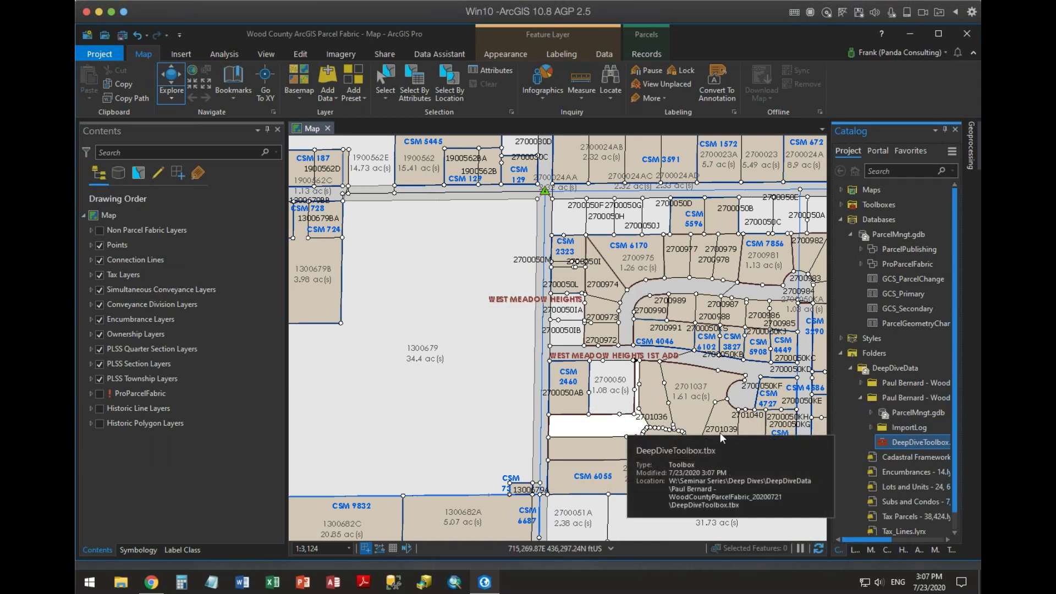
Set the project's default toolbox to DeepDiveToolbox.tbx from the WoodCountyParcelFabric_20200721 folder and save the options
{"action": "left_click", "coordinate": [110, 57]}
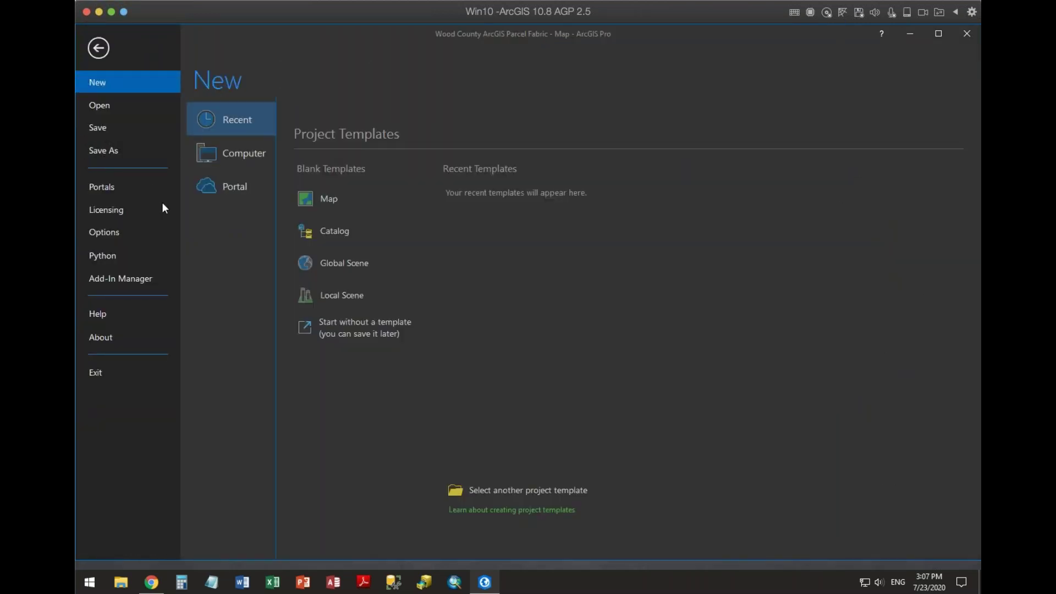
{"action": "left_click", "coordinate": [124, 234]}
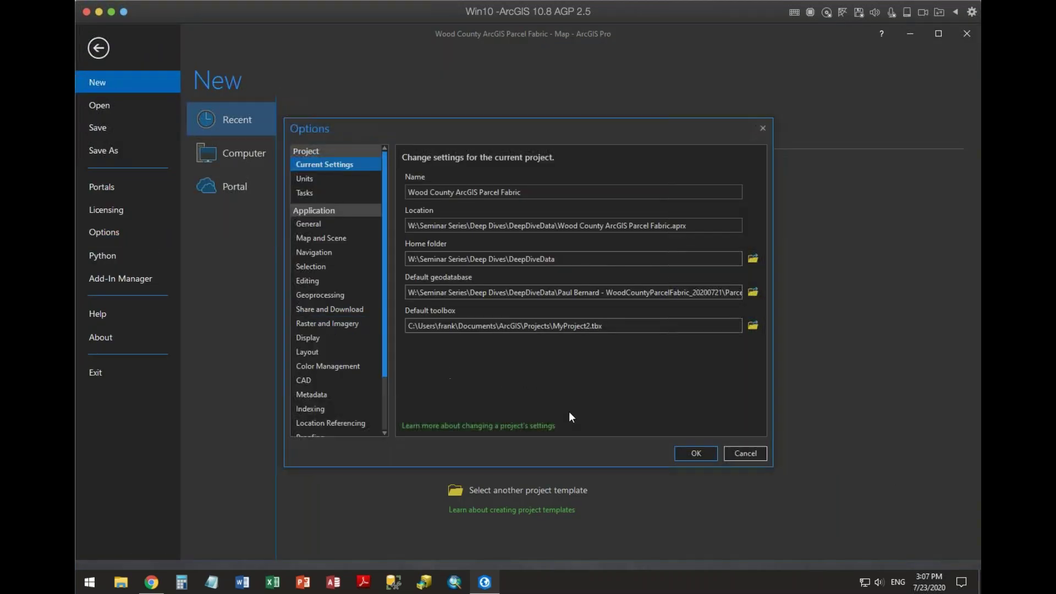
{"action": "left_click", "coordinate": [752, 326]}
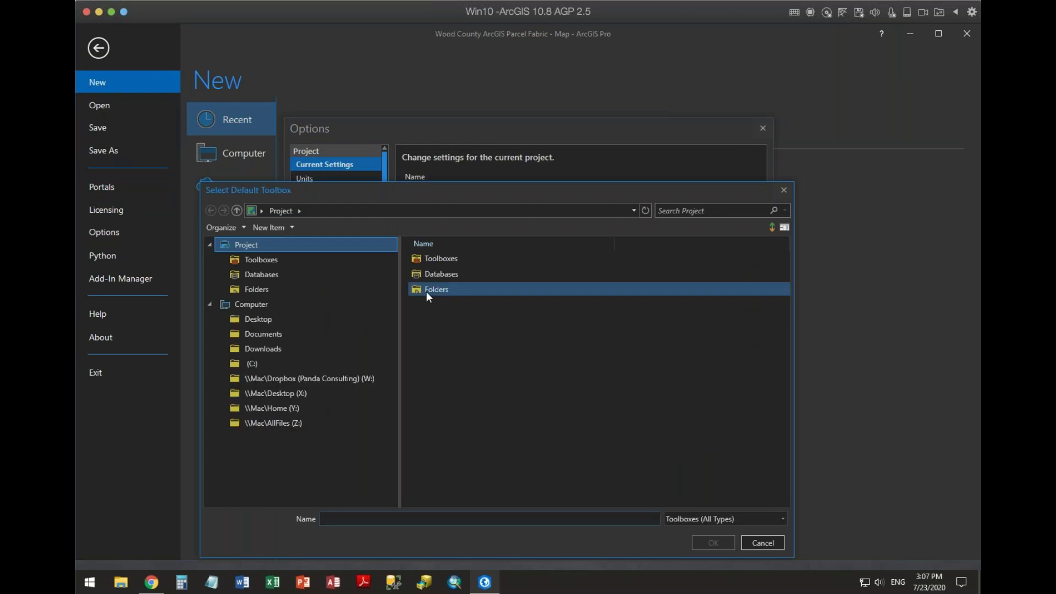
{"action": "double_click", "coordinate": [429, 290]}
{"action": "double_click", "coordinate": [443, 259]}
{"action": "left_click", "coordinate": [451, 273]}
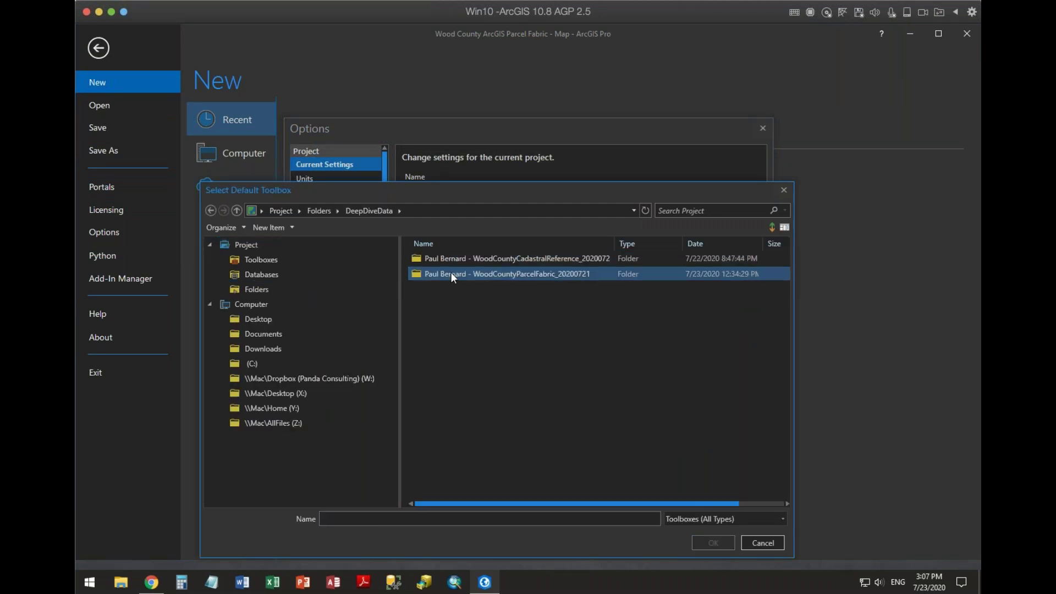
{"action": "double_click", "coordinate": [450, 273]}
{"action": "left_click", "coordinate": [445, 289]}
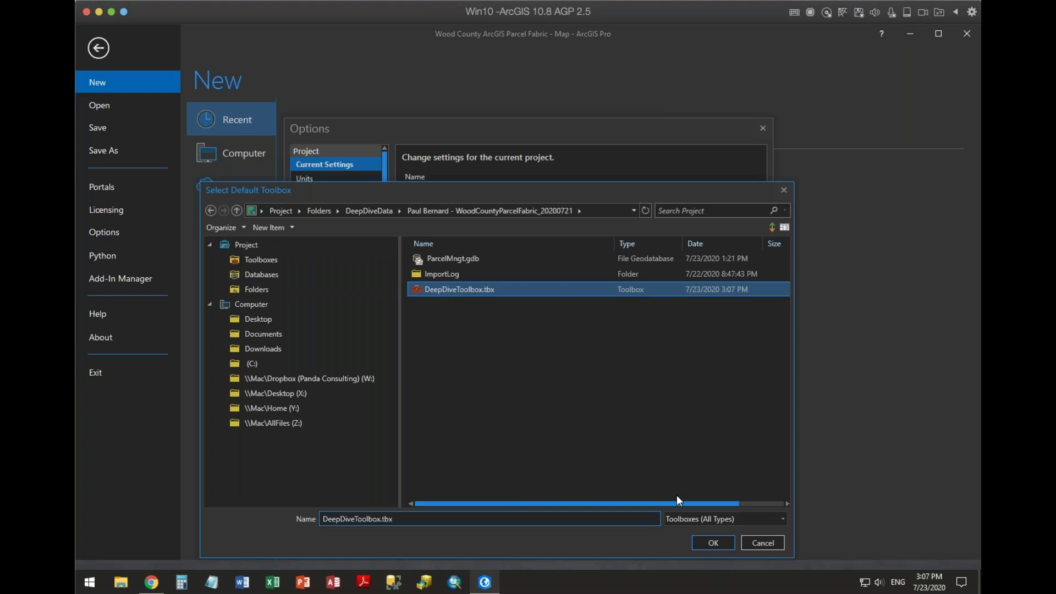
{"action": "left_click", "coordinate": [710, 542]}
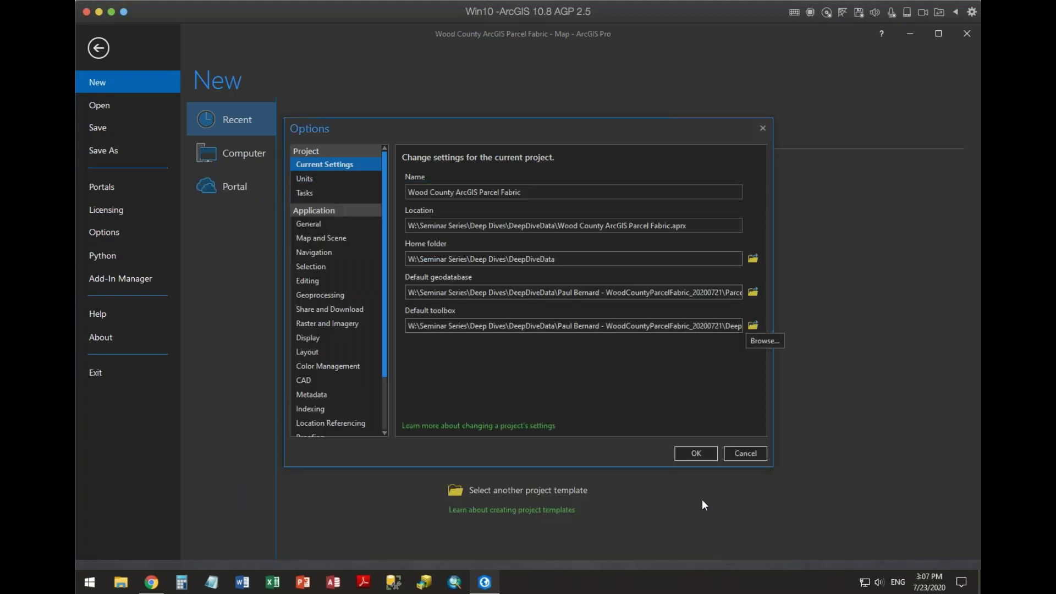
{"action": "left_click", "coordinate": [696, 454]}
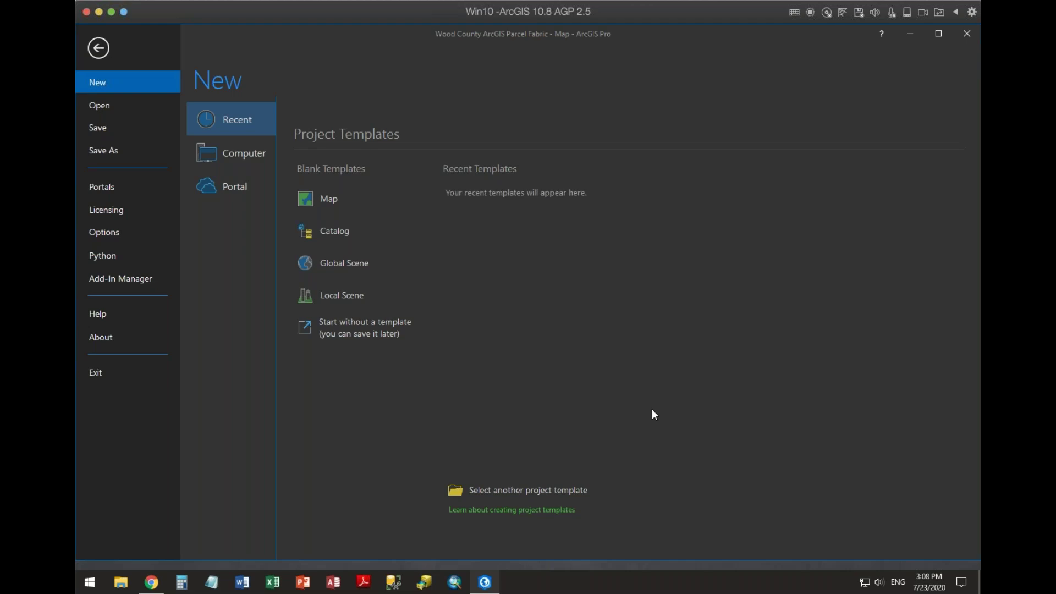
Check the home folder, default geodatabase and default toolbox in the project's current settings, and return to the map
{"action": "left_click", "coordinate": [104, 232]}
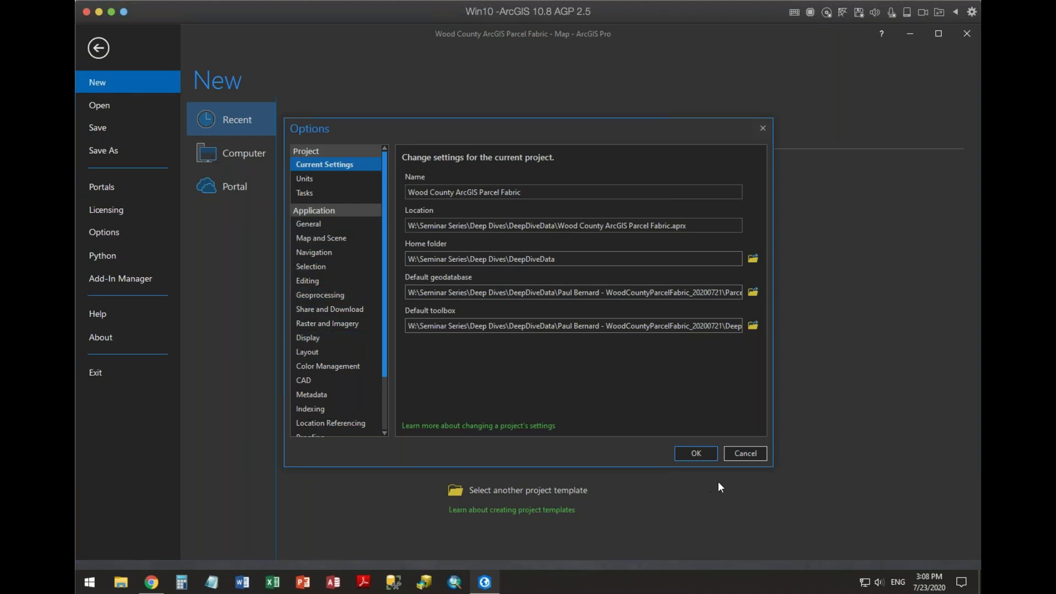
{"action": "left_click", "coordinate": [742, 453]}
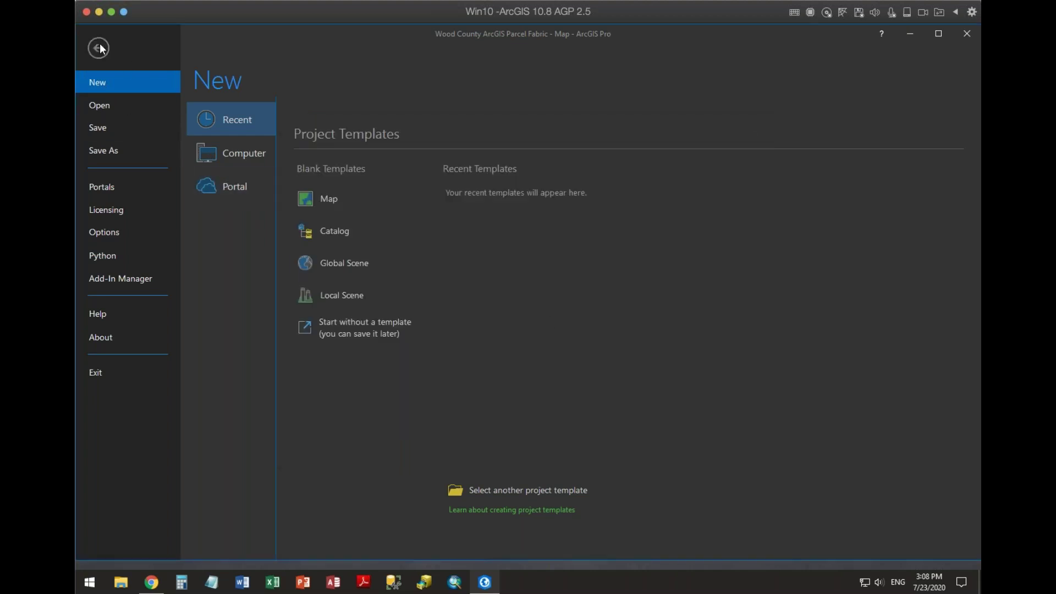
{"action": "left_click", "coordinate": [99, 48]}
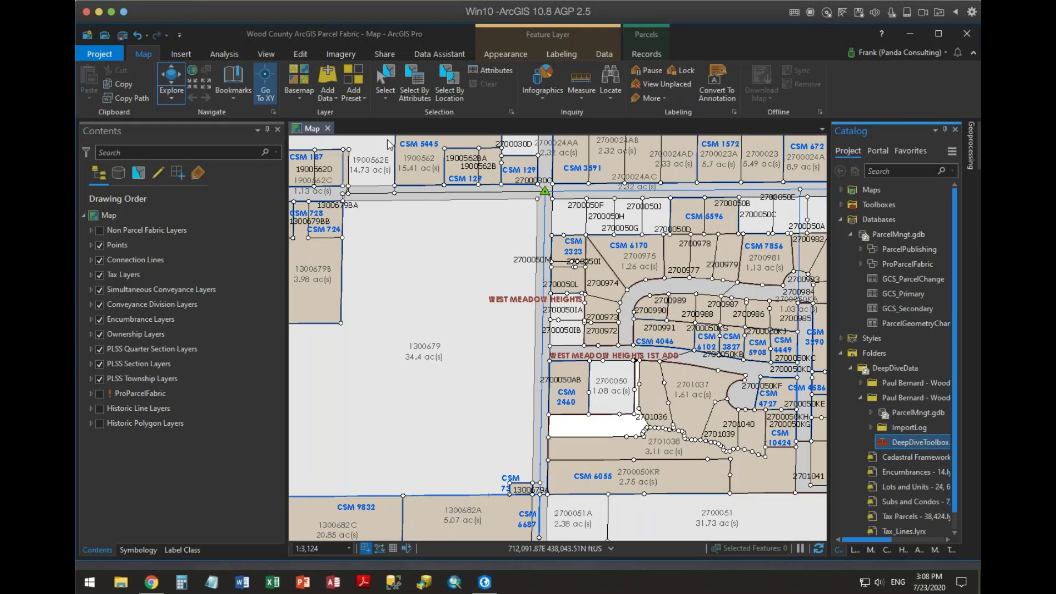
Try the Light application theme in the general options, discard the change and return to the map
{"action": "left_click", "coordinate": [104, 53]}
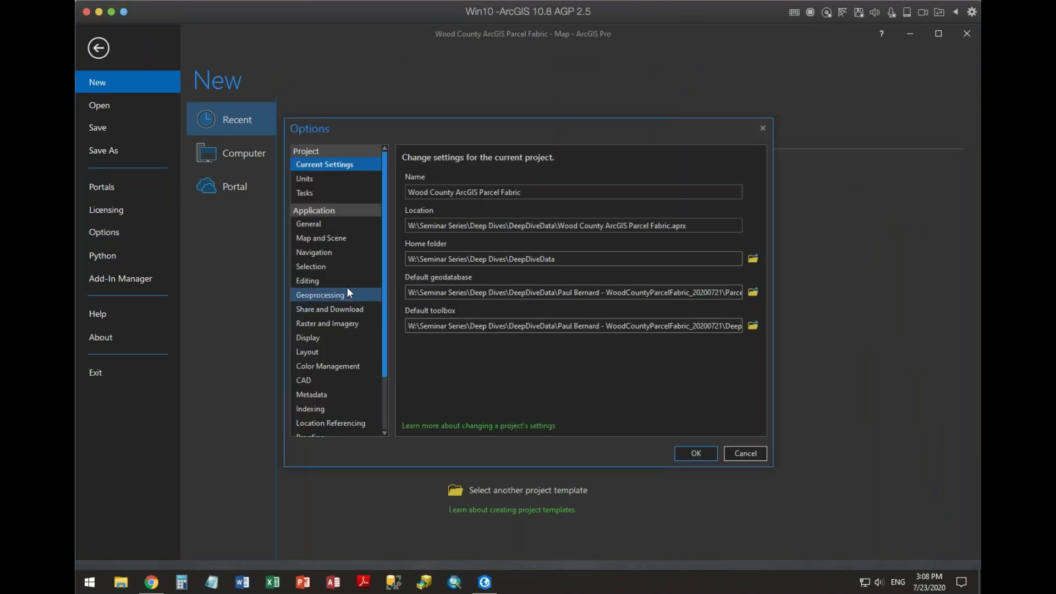
{"action": "left_click", "coordinate": [309, 227]}
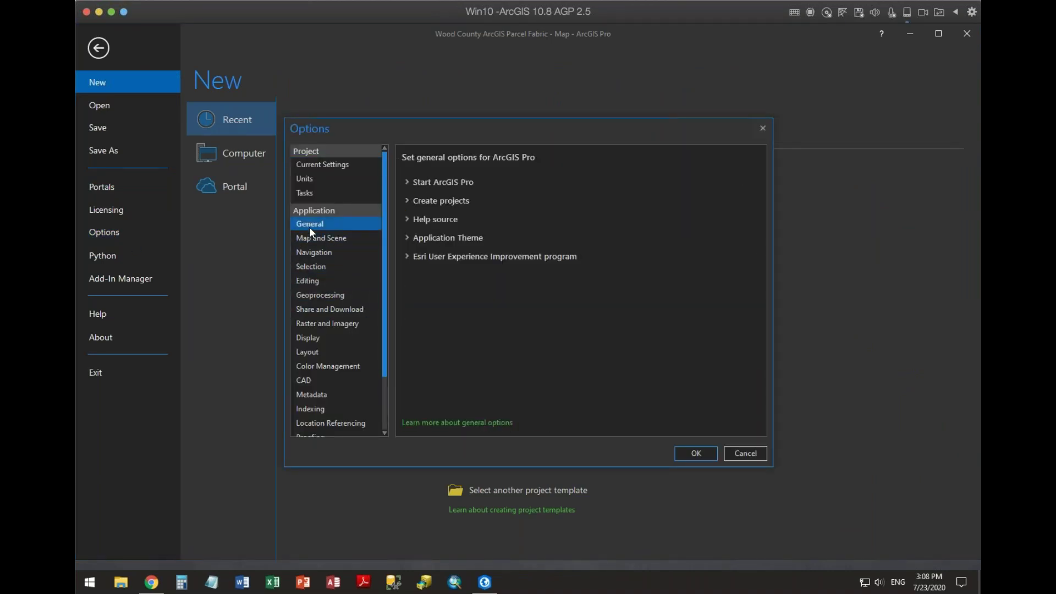
{"action": "left_click", "coordinate": [405, 236]}
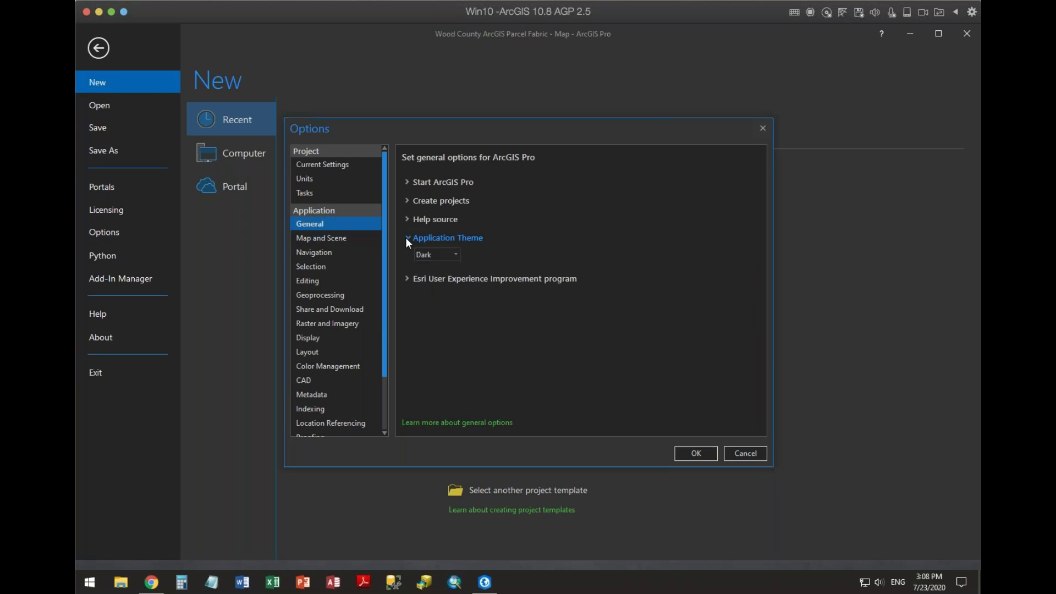
{"action": "left_click", "coordinate": [456, 254]}
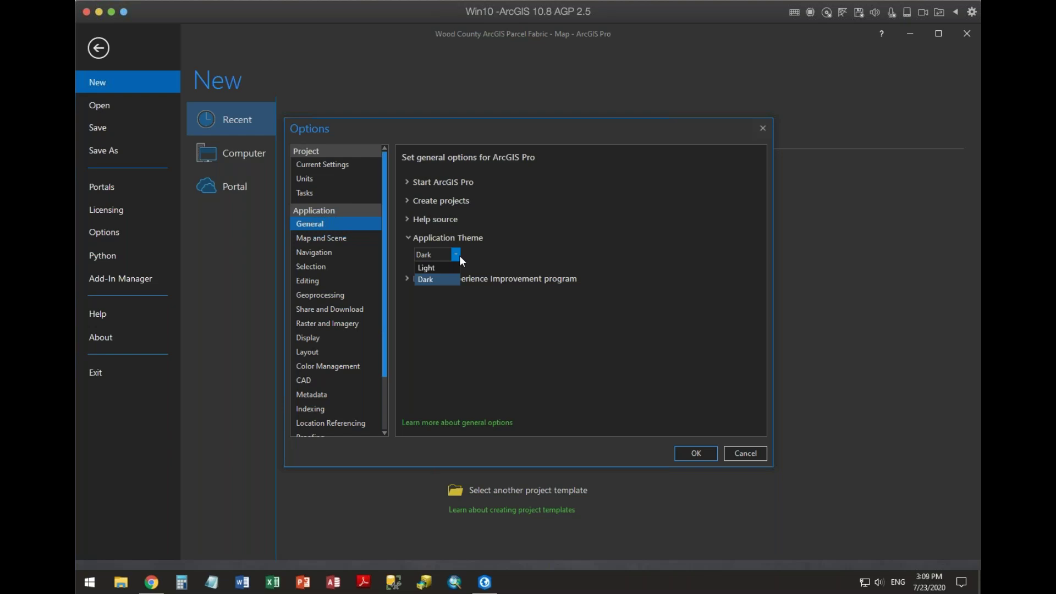
{"action": "left_click", "coordinate": [427, 268]}
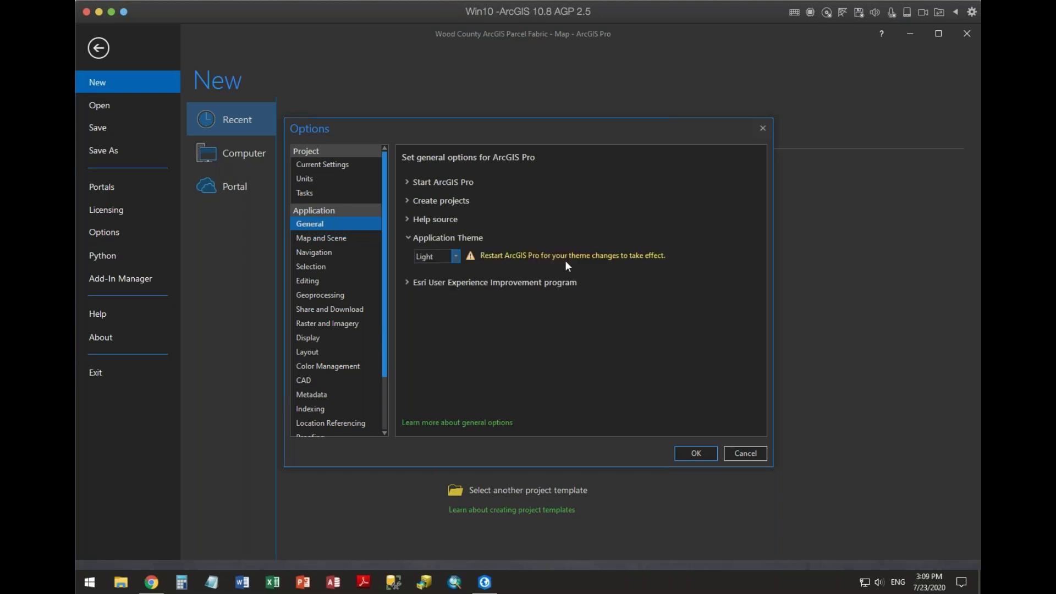
{"action": "left_click", "coordinate": [442, 280]}
{"action": "left_click", "coordinate": [749, 453]}
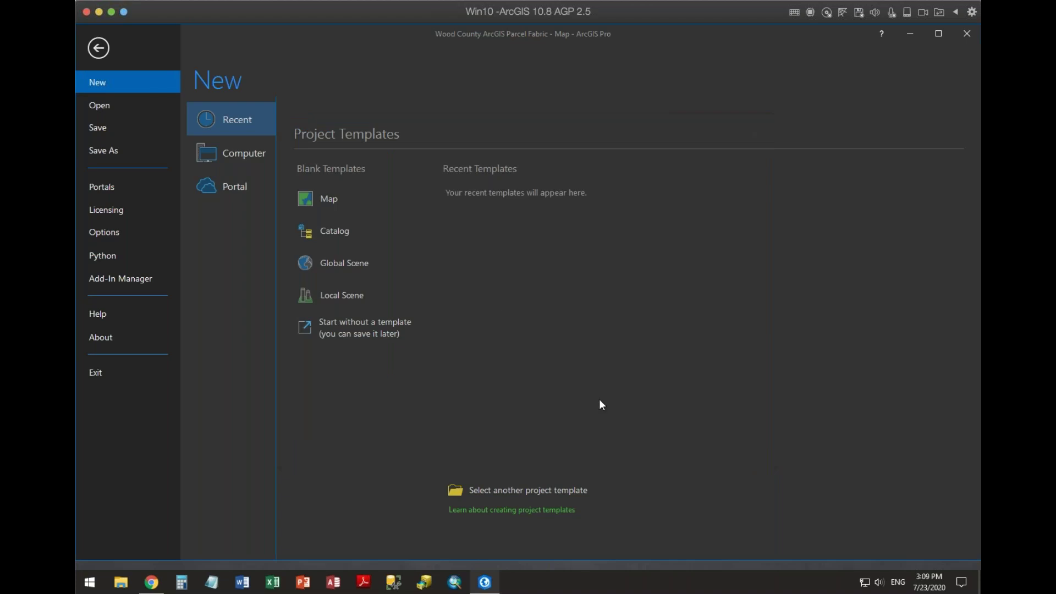
{"action": "left_click", "coordinate": [98, 49]}
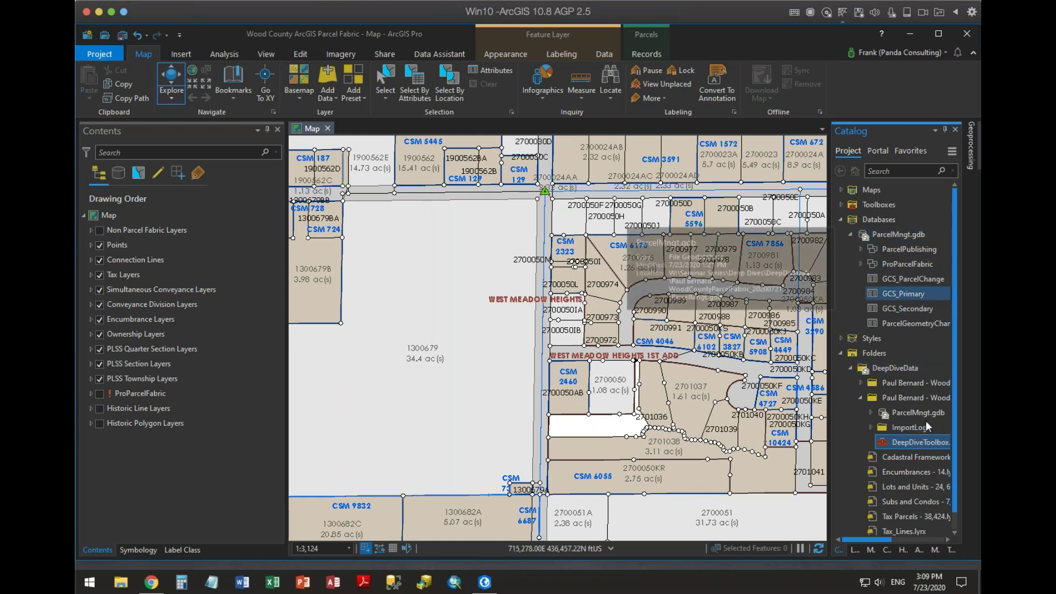
Expand the Non Parcel Fabric Layers group to examine its Subdivisions and Parcels layers
{"action": "mouse_move", "coordinate": [905, 443]}
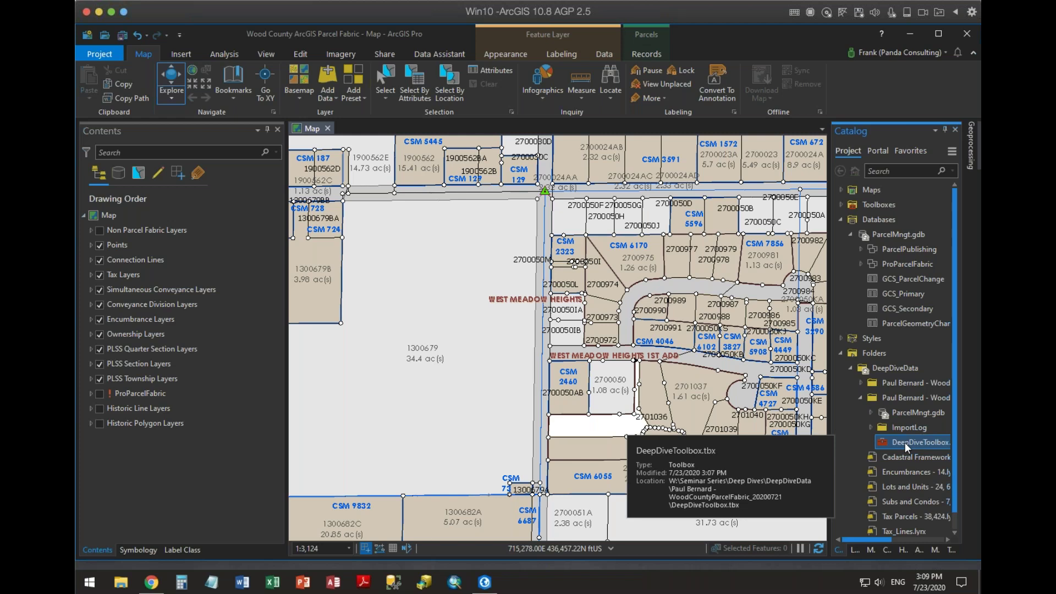
{"action": "left_click", "coordinate": [92, 230]}
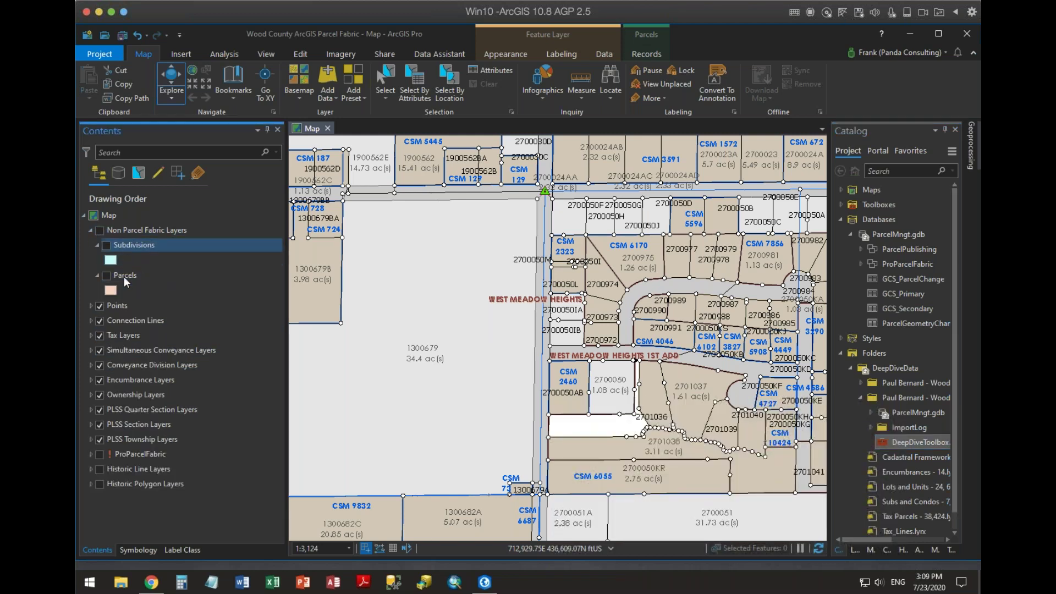
{"action": "left_click", "coordinate": [130, 268]}
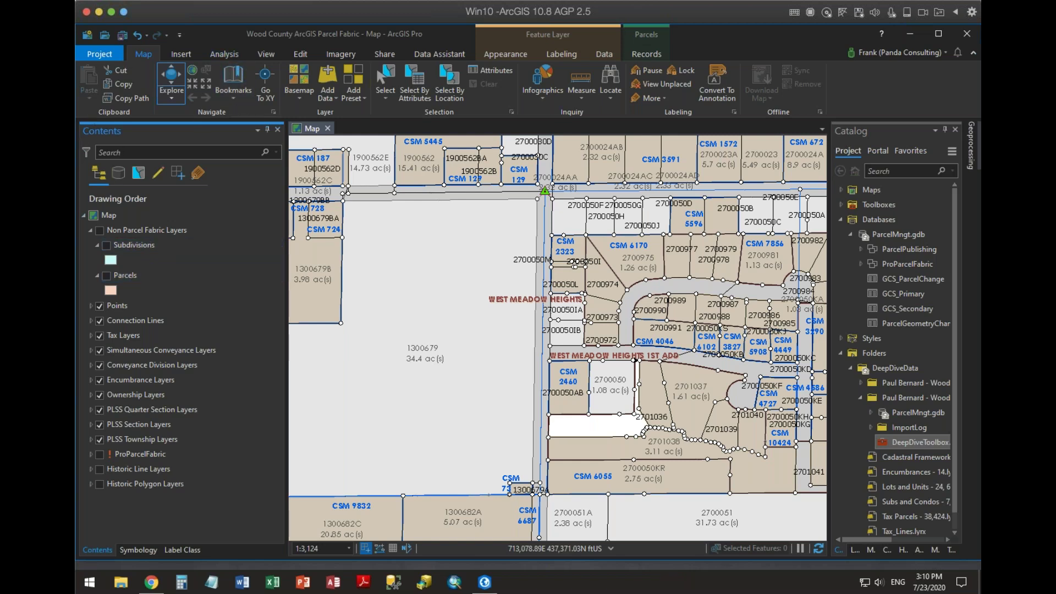
Create a new ModelBuilder model in the default toolbox and set its name to ETL1
{"action": "left_click", "coordinate": [223, 54]}
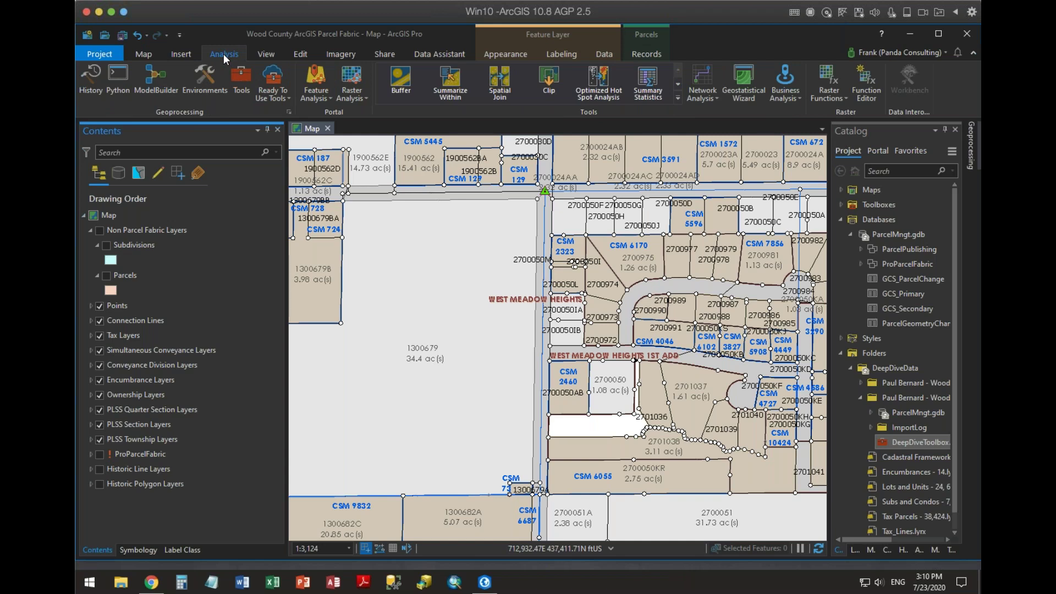
{"action": "left_click", "coordinate": [151, 76]}
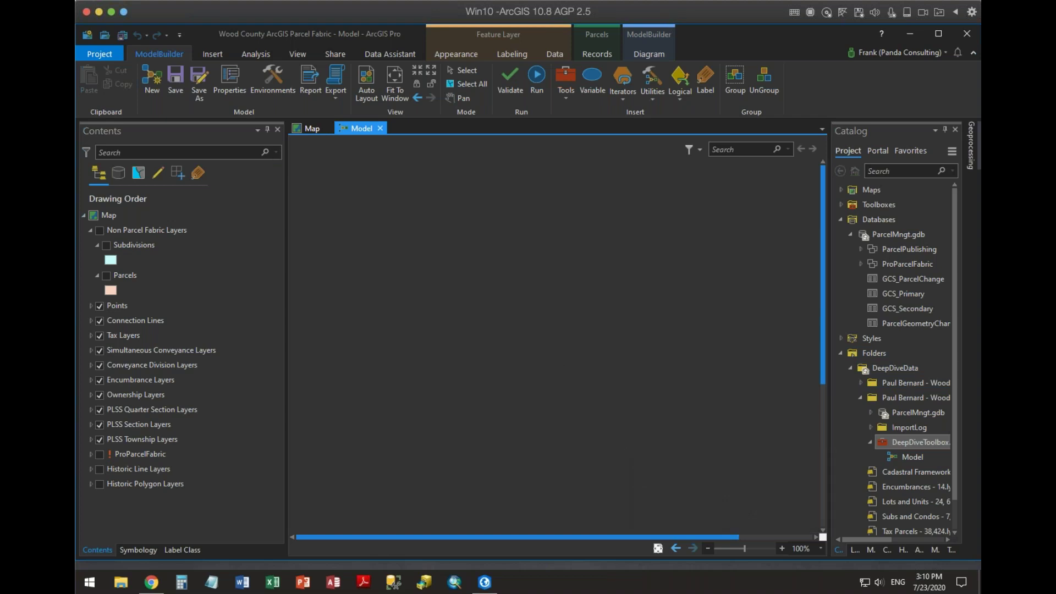
{"action": "left_click", "coordinate": [236, 74]}
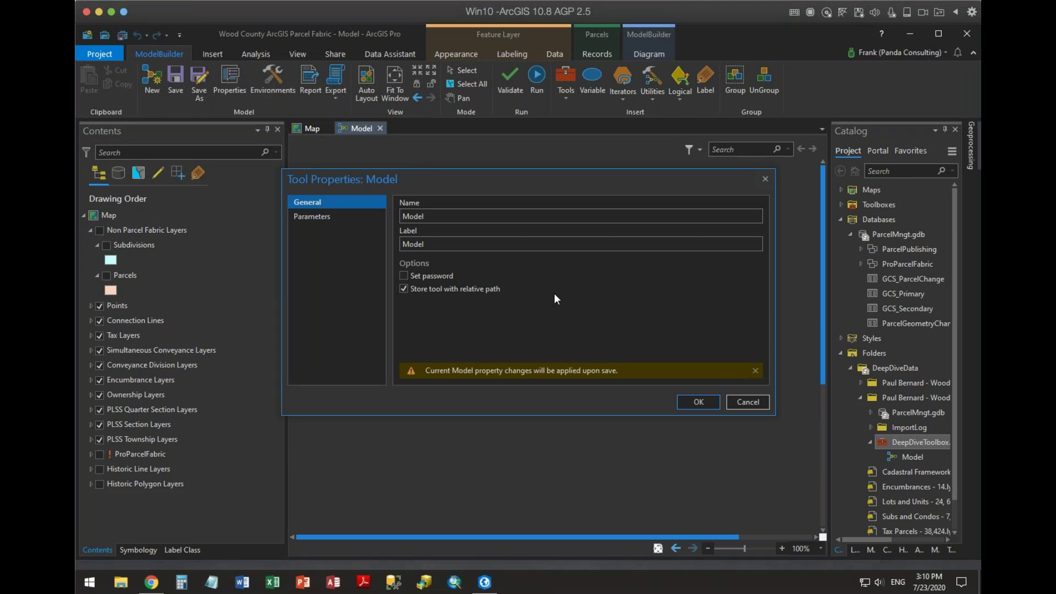
{"action": "left_click", "coordinate": [436, 216]}
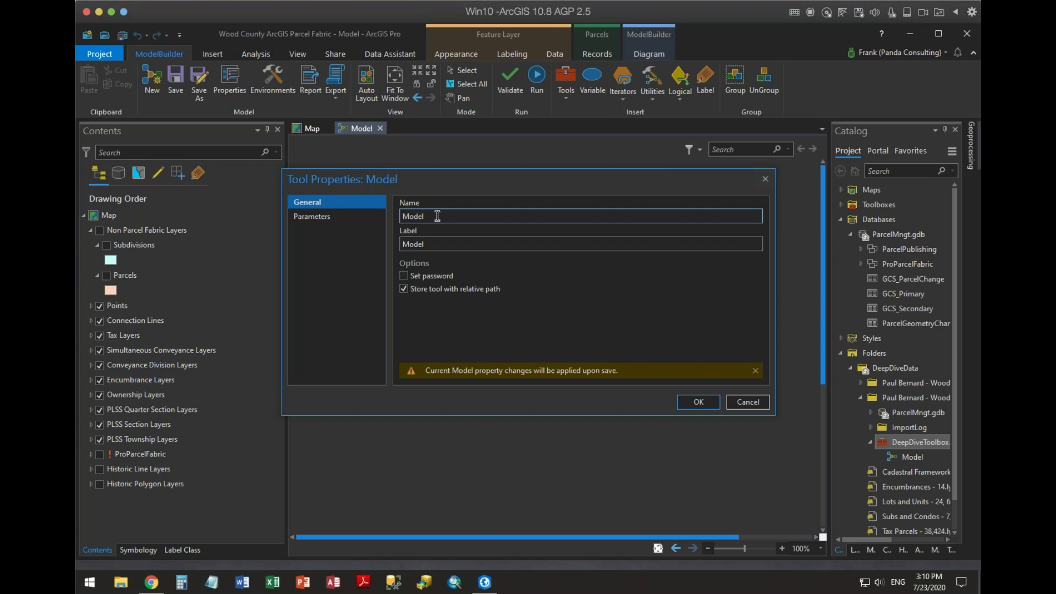
{"action": "key", "text": "ctrl+a"}
{"action": "type", "text": "ET"}
{"action": "key", "text": "Tab"}
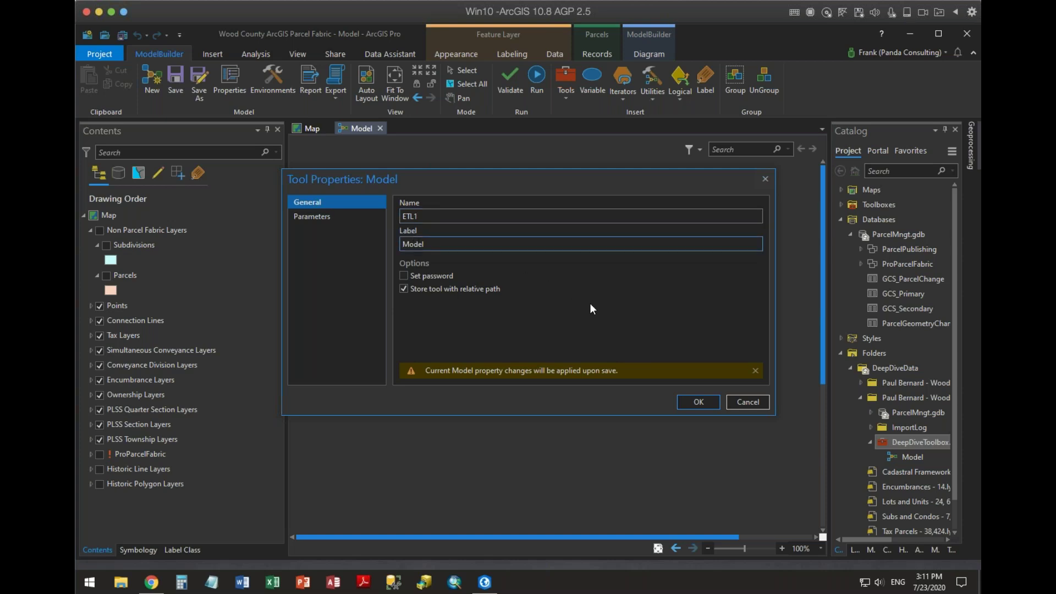
{"action": "left_click", "coordinate": [694, 398]}
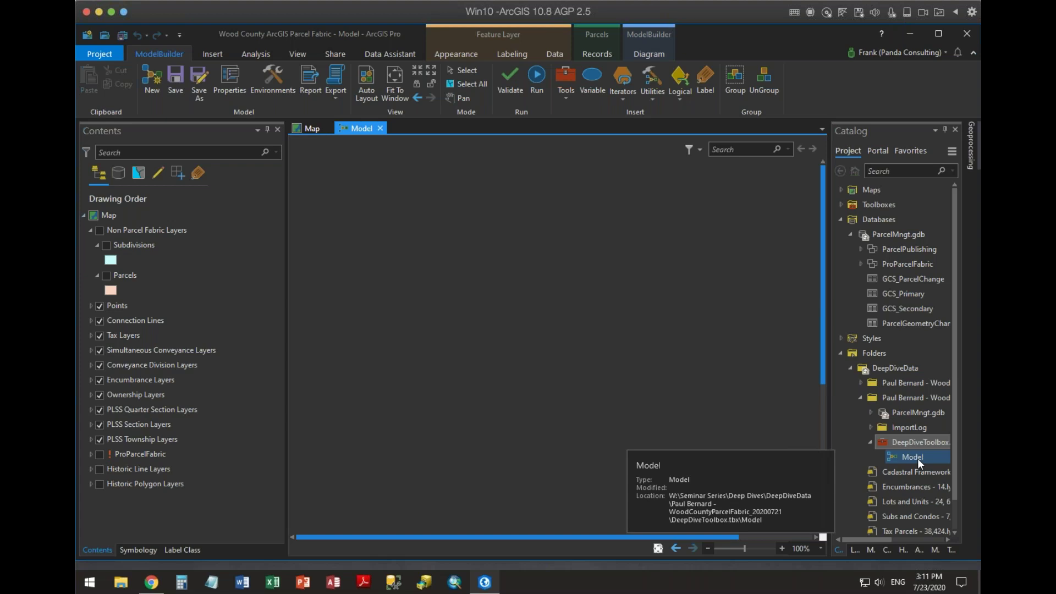
Set the model's label to ETL1 as well and save the model
{"action": "left_click", "coordinate": [230, 81]}
{"action": "left_click", "coordinate": [428, 216]}
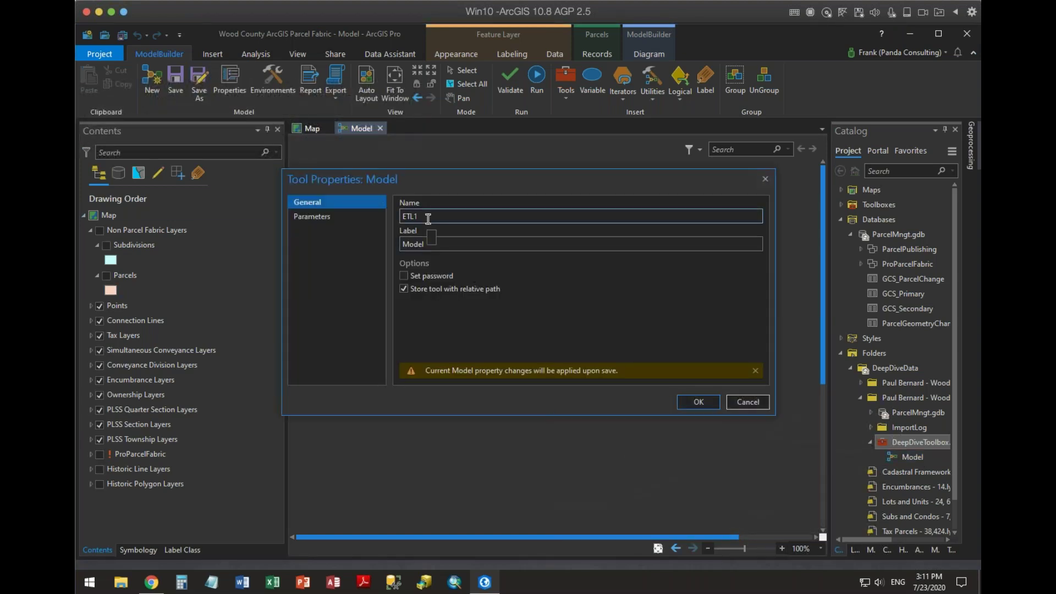
{"action": "left_click_drag", "start_coordinate": [427, 243], "coordinate": [375, 242]}
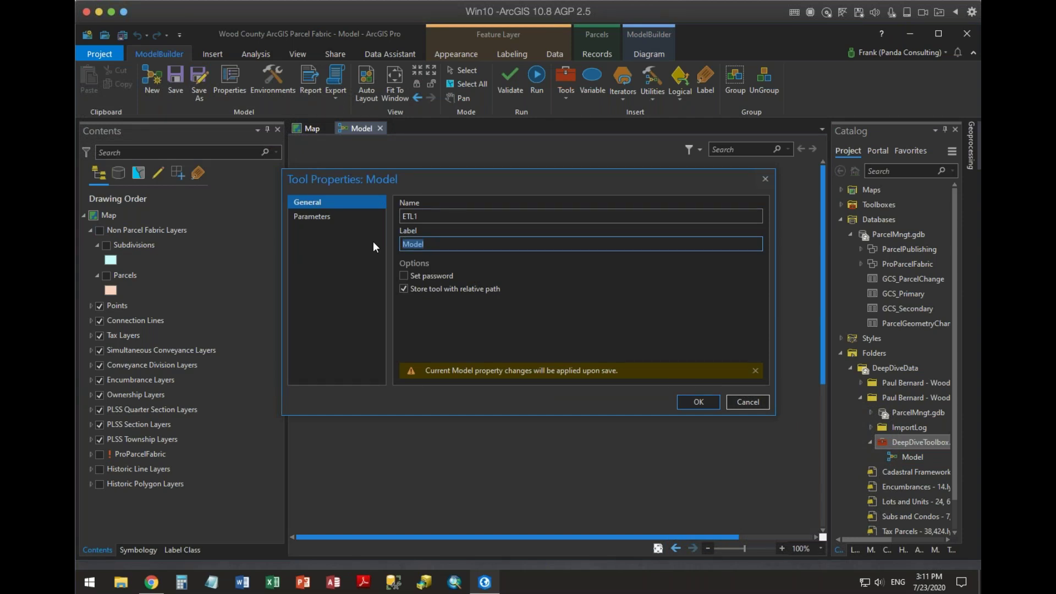
{"action": "type", "text": "ETL1"}
{"action": "left_click", "coordinate": [694, 401]}
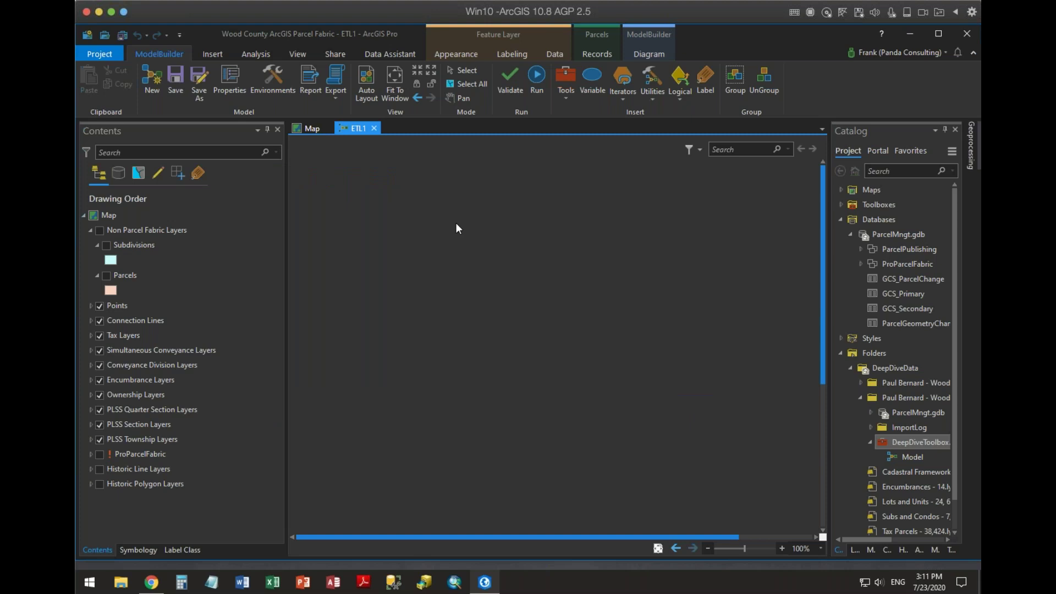
{"action": "left_click", "coordinate": [179, 77]}
Check the current and scratch workspaces in the model's environment settings, leaving without applying changes
{"action": "left_click", "coordinate": [271, 77]}
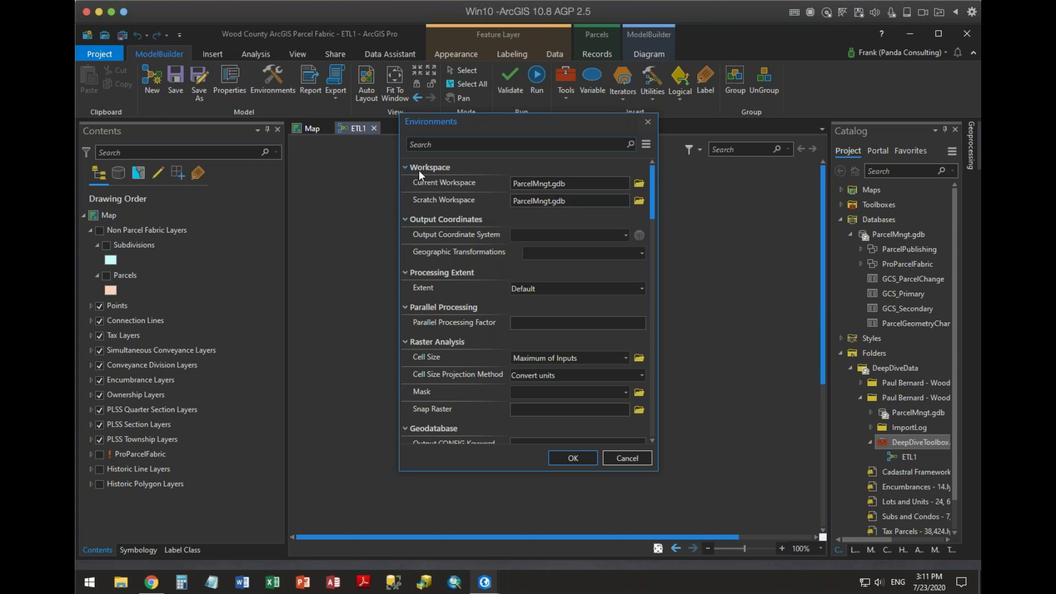
{"action": "left_click", "coordinate": [564, 183]}
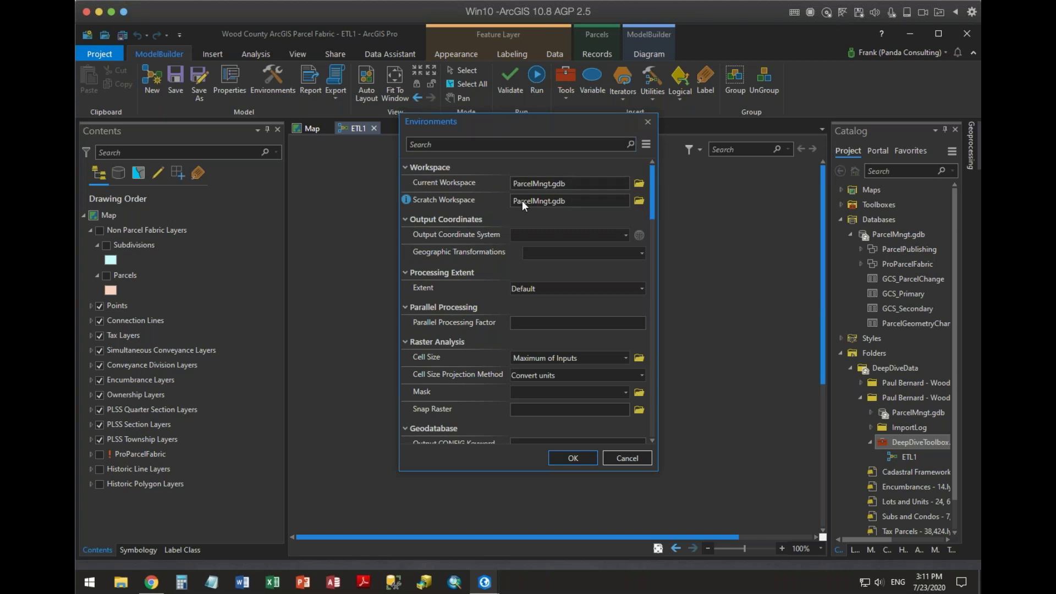
{"action": "left_click", "coordinate": [578, 201]}
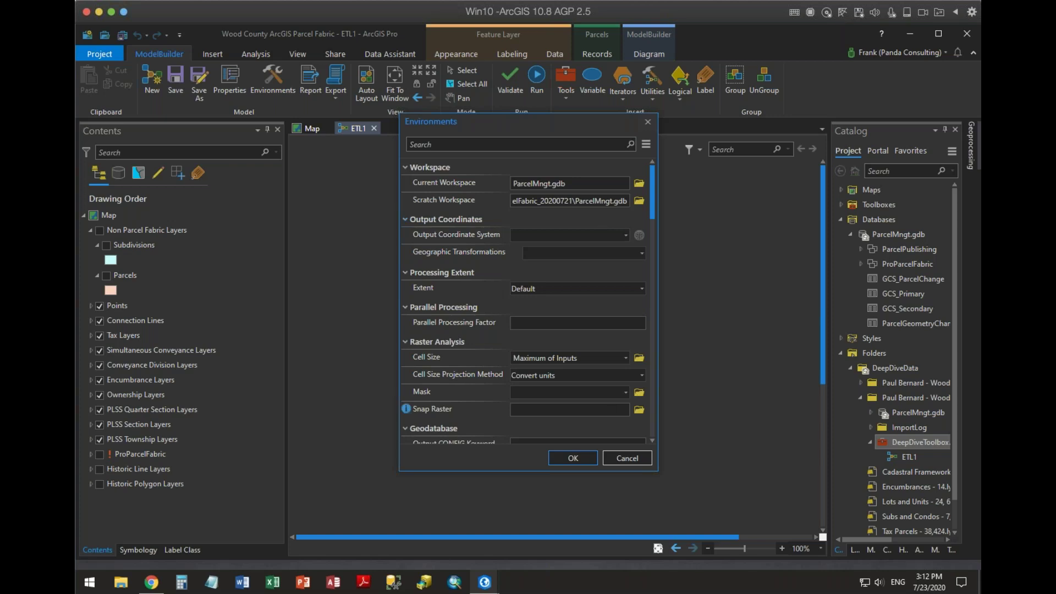
{"action": "left_click", "coordinate": [627, 458]}
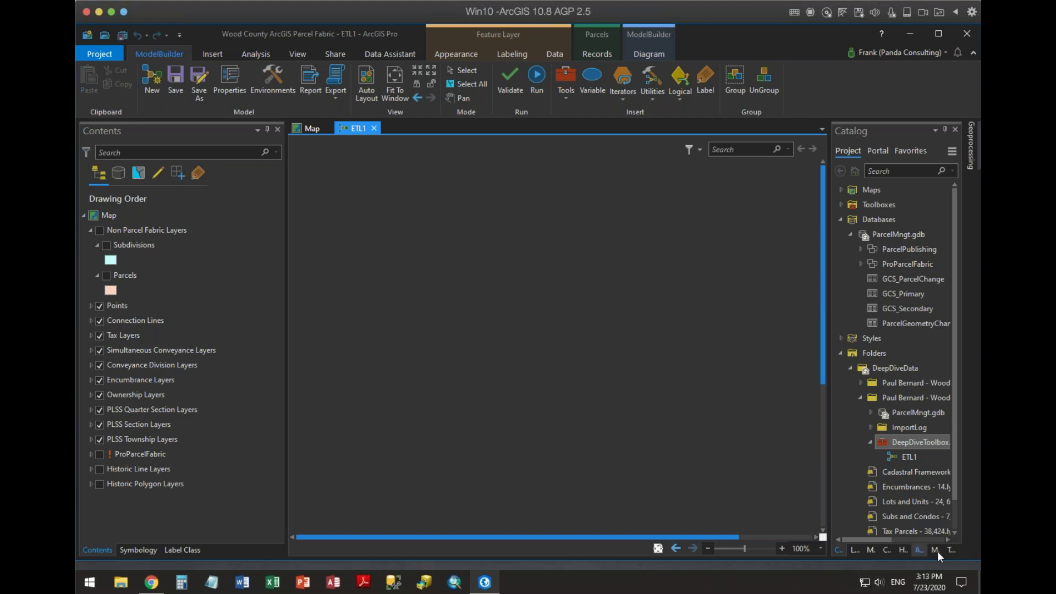
Look over the available geoprocessing toolboxes and return to the empty model canvas
{"action": "left_click", "coordinate": [971, 152]}
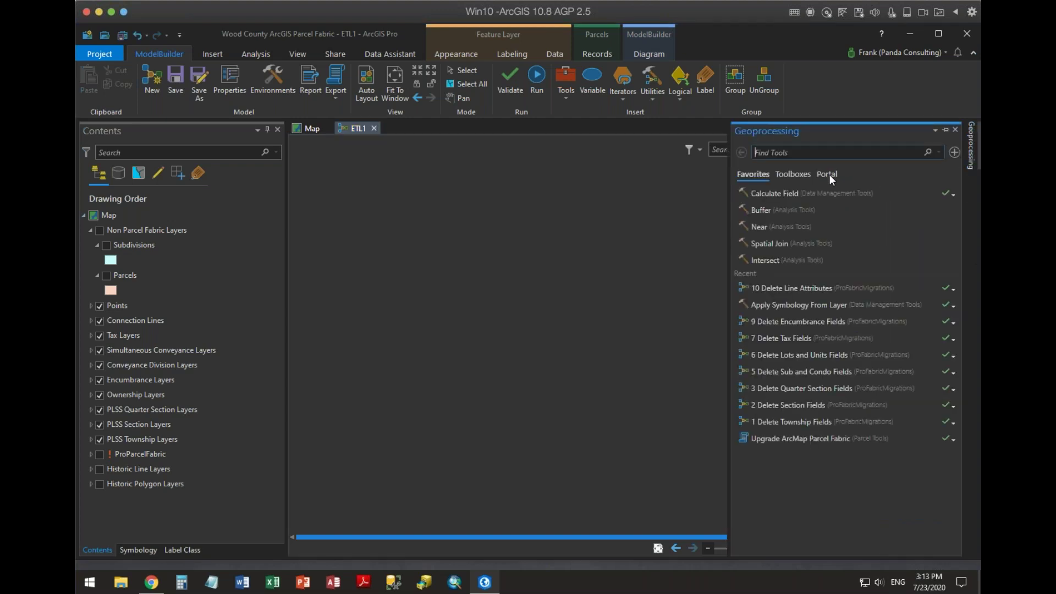
{"action": "left_click", "coordinate": [797, 175]}
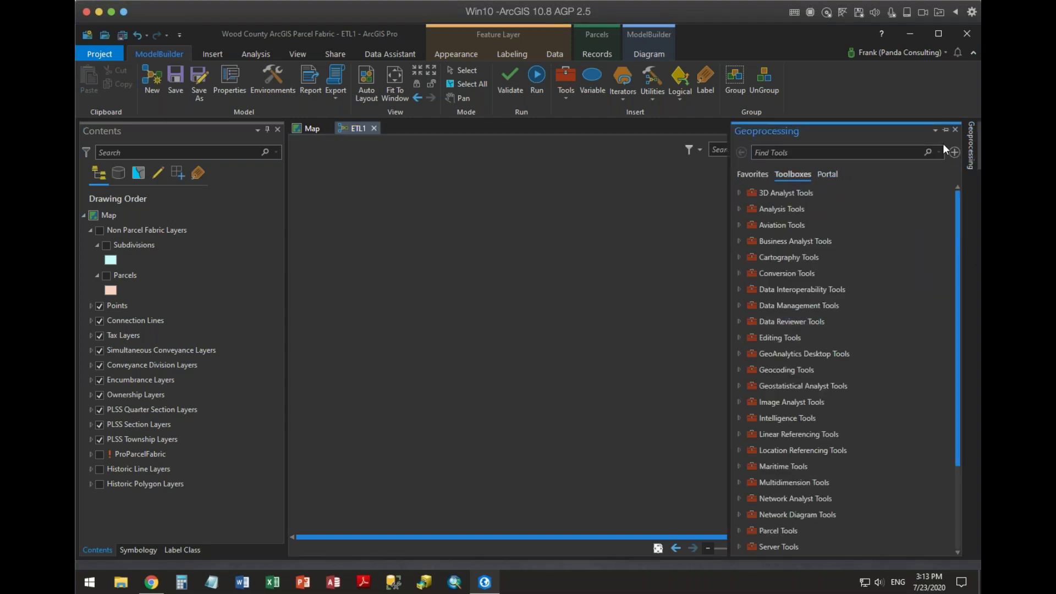
{"action": "left_click", "coordinate": [662, 249]}
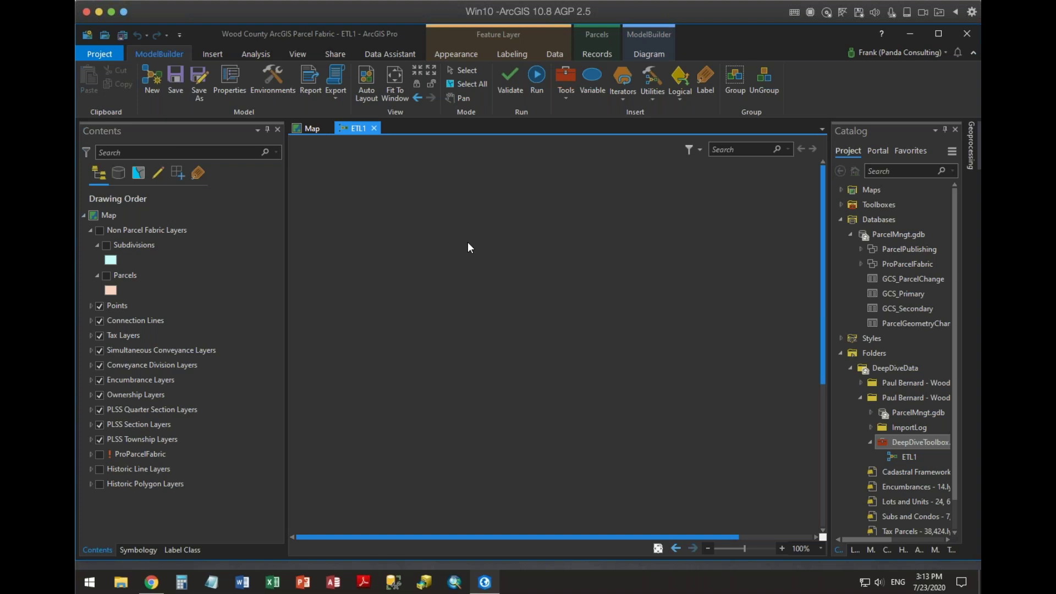
Find the Delete Features tool, add it to the ETL1 model and clear the selection
{"action": "type", "text": "delete"}
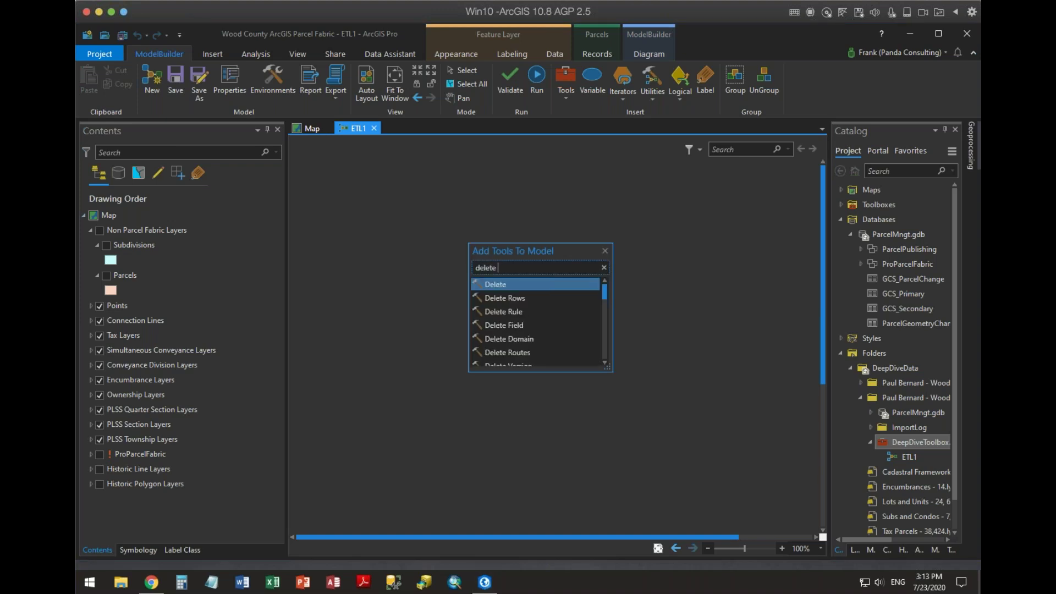
{"action": "type", "text": " features"}
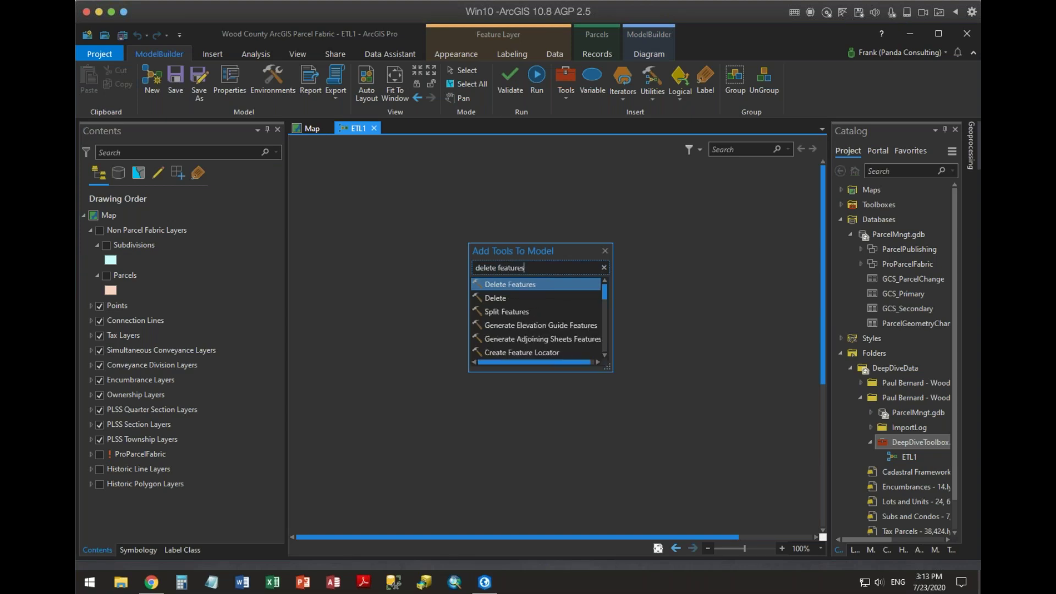
{"action": "key", "text": "Return"}
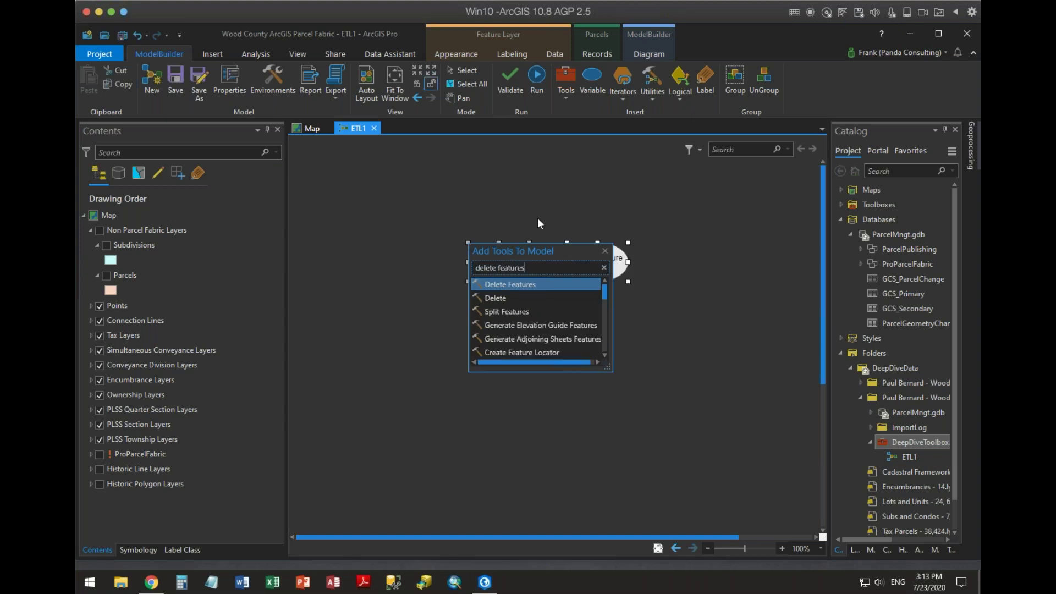
{"action": "left_click", "coordinate": [606, 251]}
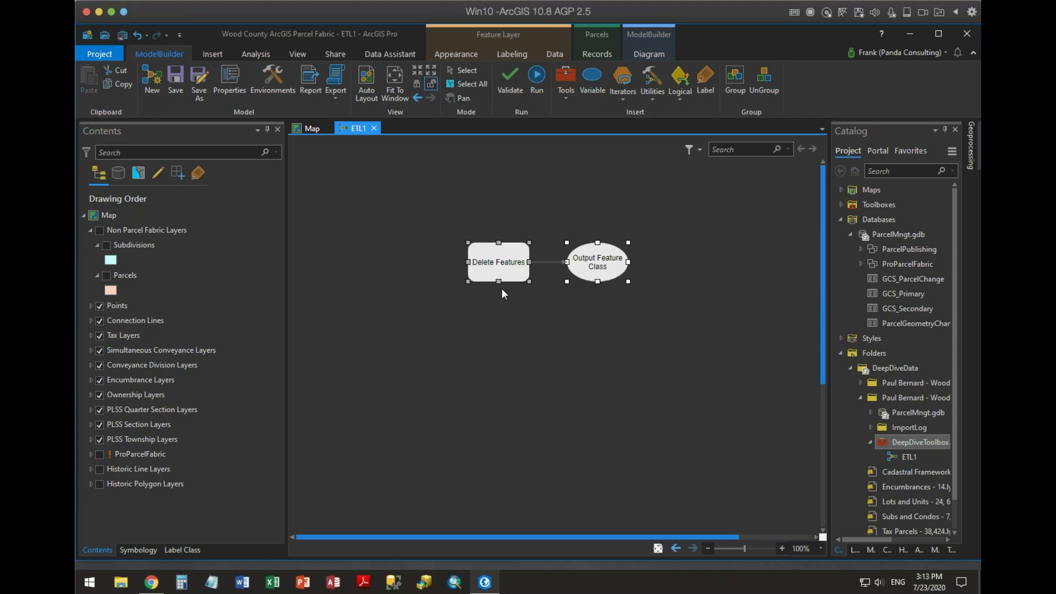
{"action": "left_click", "coordinate": [508, 382]}
{"action": "double_click", "coordinate": [501, 266]}
{"action": "left_click", "coordinate": [593, 277]}
{"action": "left_click", "coordinate": [523, 348]}
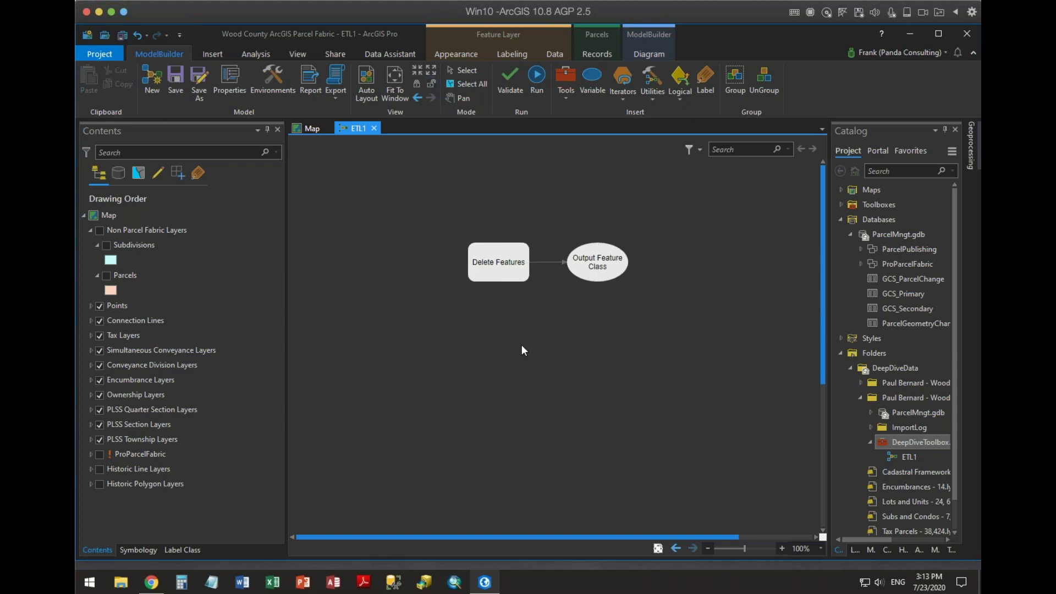
Set the Delete Features input to the Parcels feature class in the ParcelPublishing dataset of ParcelMngt.gdb, inside the WoodCountyParcelFabric_20200721 folder
{"action": "left_click", "coordinate": [491, 268]}
{"action": "double_click", "coordinate": [491, 269]}
{"action": "left_click_drag", "start_coordinate": [705, 248], "coordinate": [725, 182]}
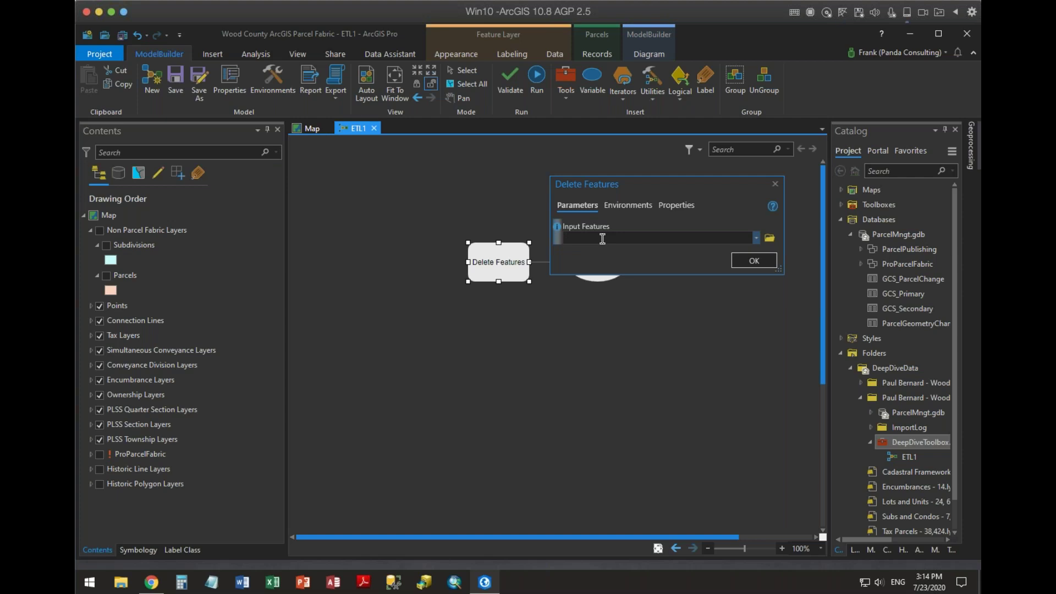
{"action": "left_click", "coordinate": [756, 239]}
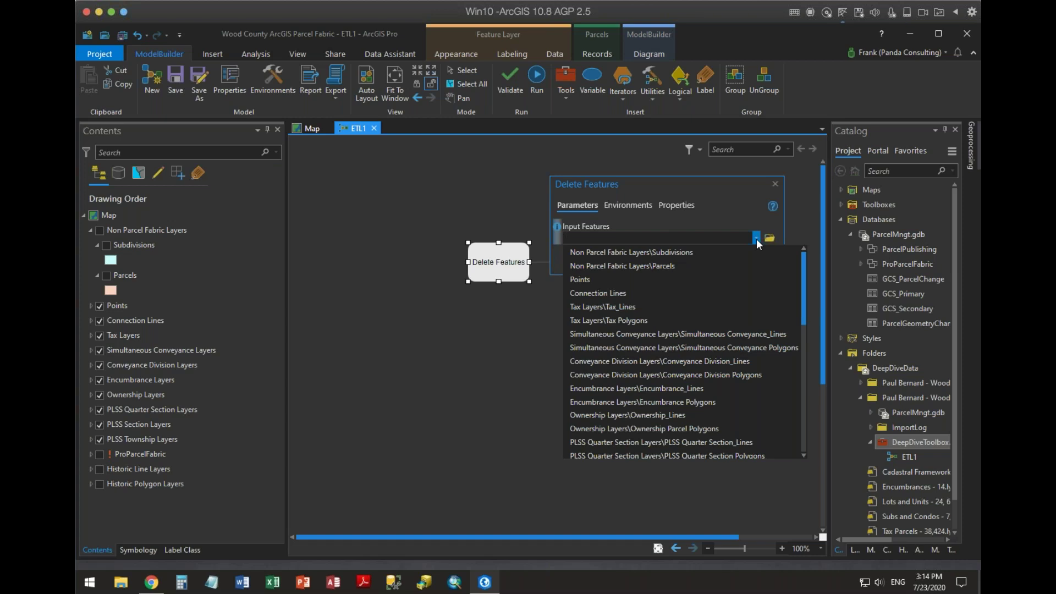
{"action": "left_click", "coordinate": [737, 200]}
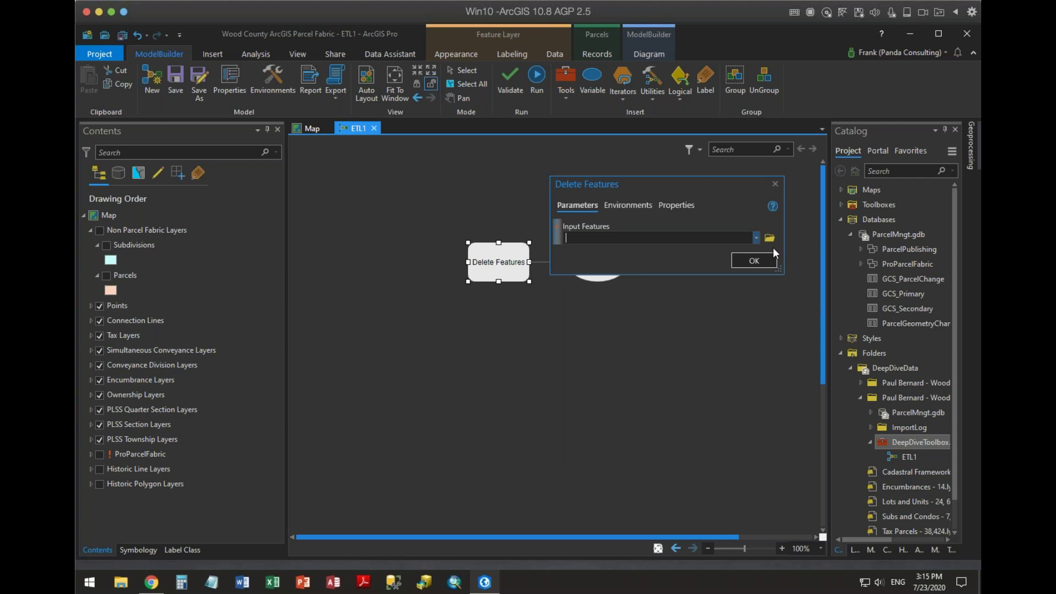
{"action": "left_click", "coordinate": [770, 237]}
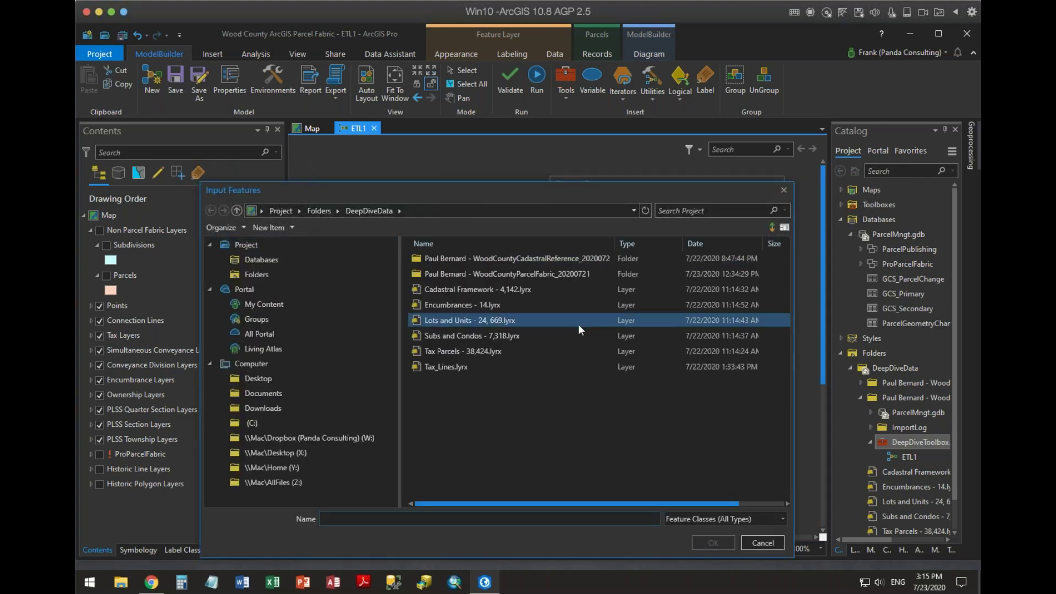
{"action": "left_click", "coordinate": [517, 263]}
{"action": "double_click", "coordinate": [447, 275]}
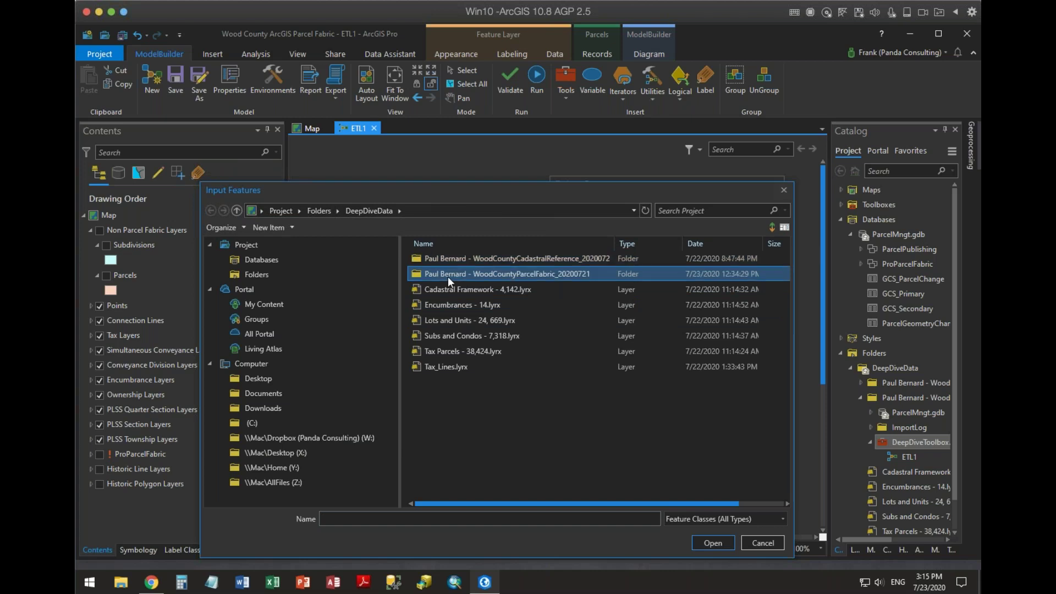
{"action": "double_click", "coordinate": [451, 260]}
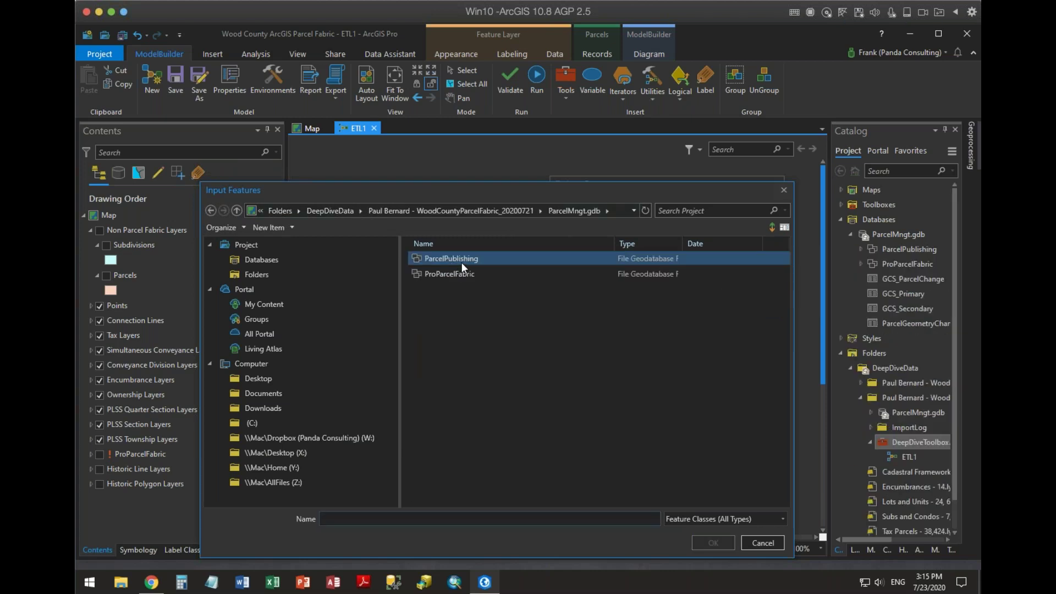
{"action": "double_click", "coordinate": [460, 259]}
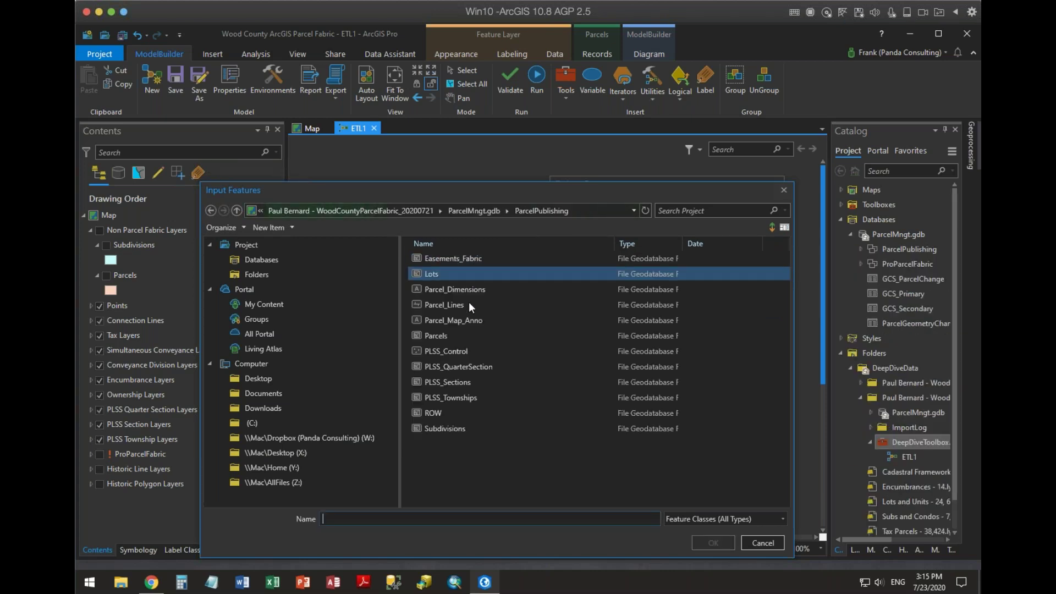
{"action": "left_click", "coordinate": [437, 336]}
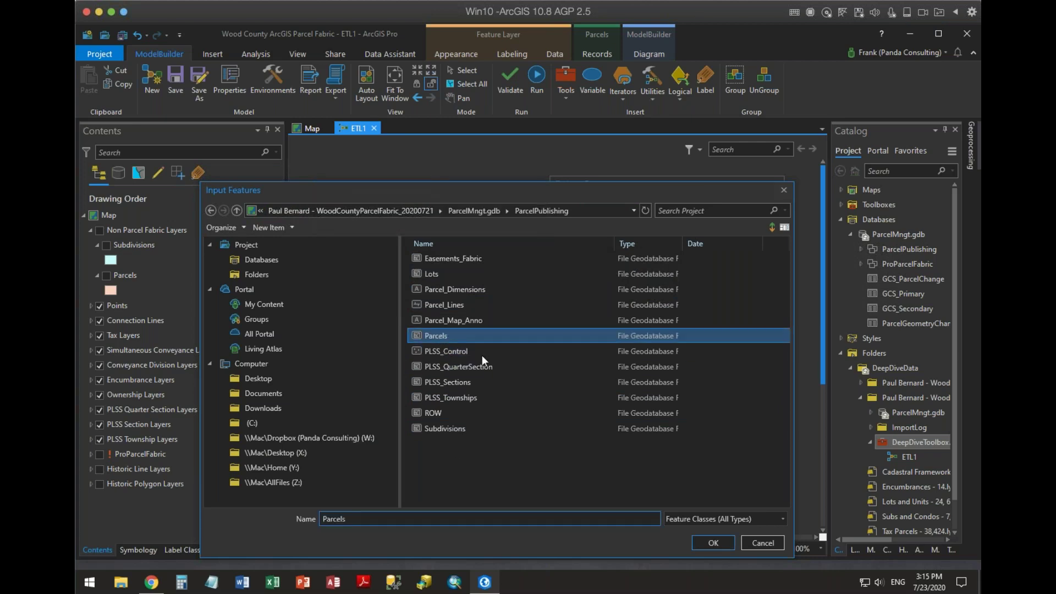
{"action": "left_click", "coordinate": [713, 543]}
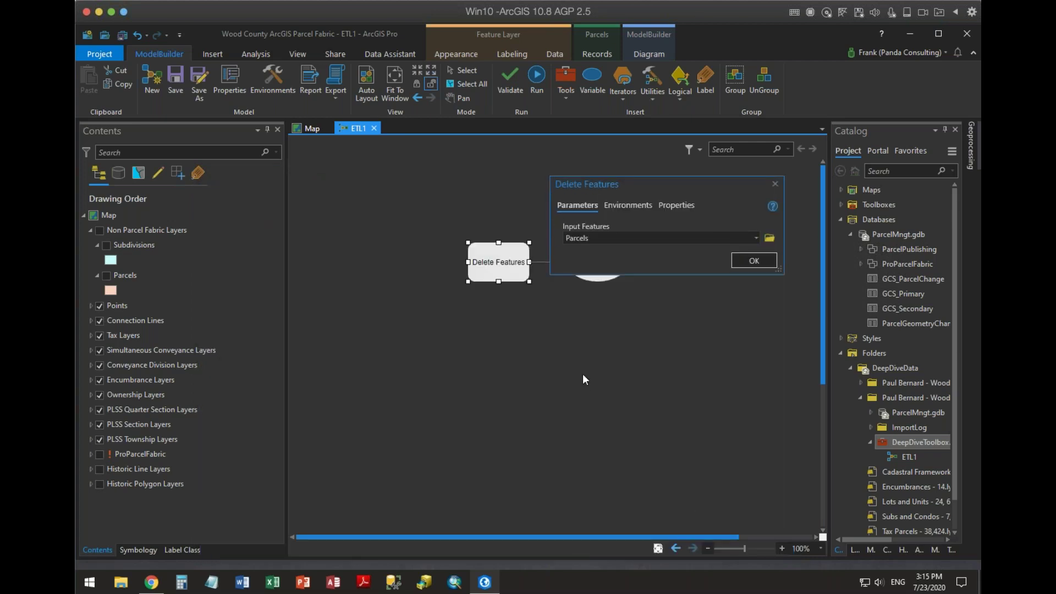
{"action": "left_click", "coordinate": [753, 260]}
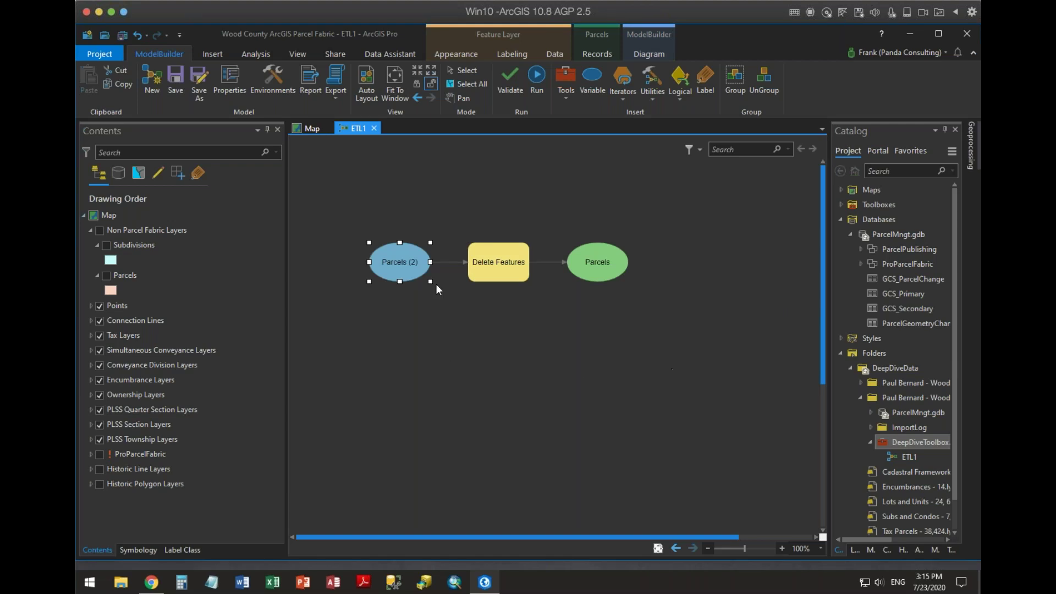
Rename the model's input variable to Original Published Parcels and make it a model parameter
{"action": "right_click", "coordinate": [403, 260]}
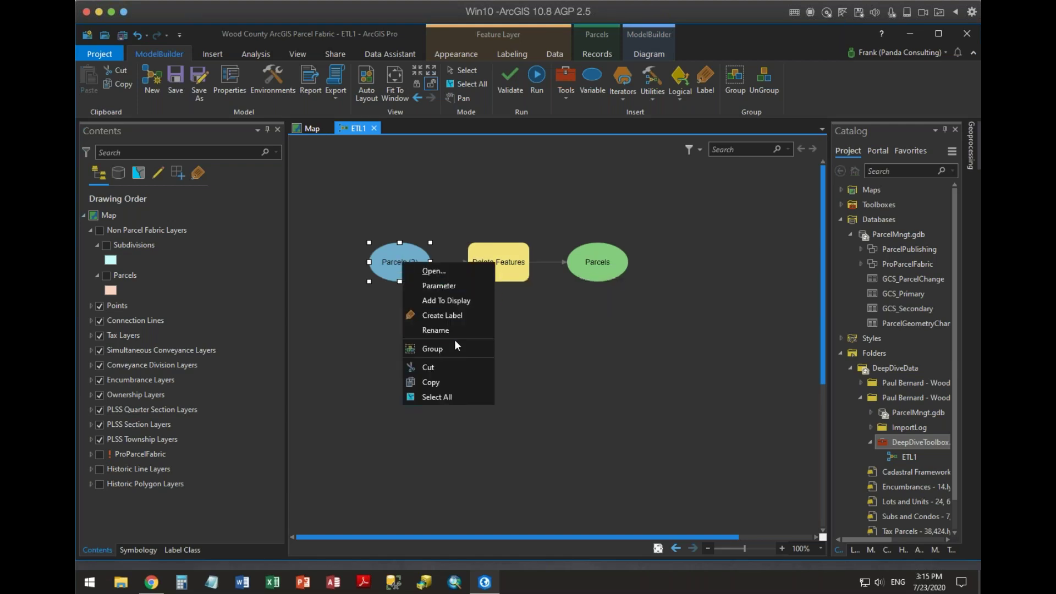
{"action": "left_click", "coordinate": [449, 330]}
{"action": "left_click", "coordinate": [422, 248]}
{"action": "key", "text": "BackSpace"}
{"action": "key", "text": "BackSpace"}
{"action": "key", "text": "BackSpace"}
{"action": "key", "text": "BackSpace"}
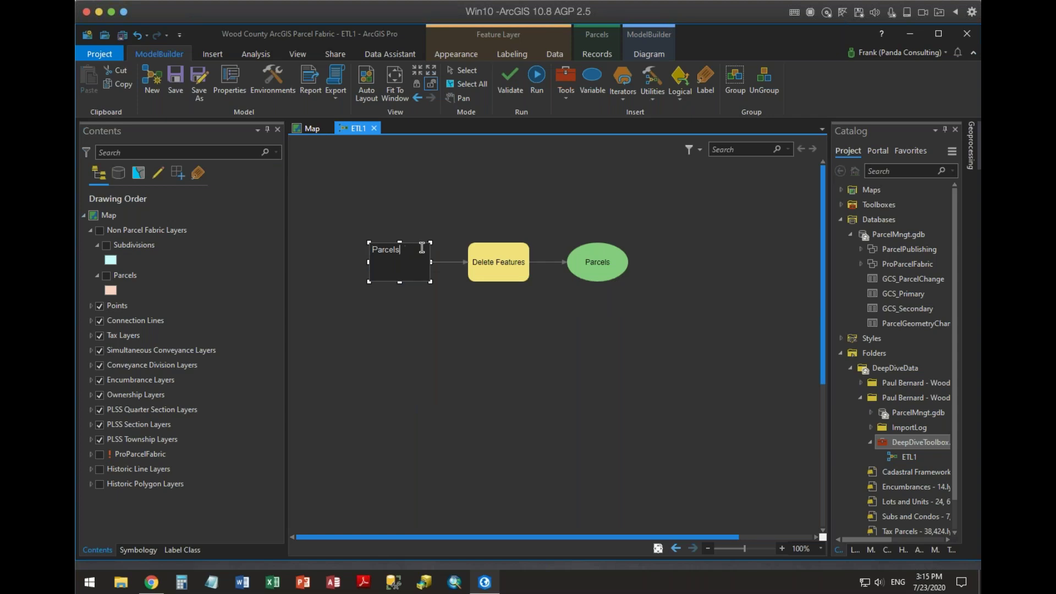
{"action": "key", "text": "Left"}
{"action": "key", "text": "Left"}
{"action": "key", "text": "Left"}
{"action": "key", "text": "Home"}
{"action": "type", "text": "Original "}
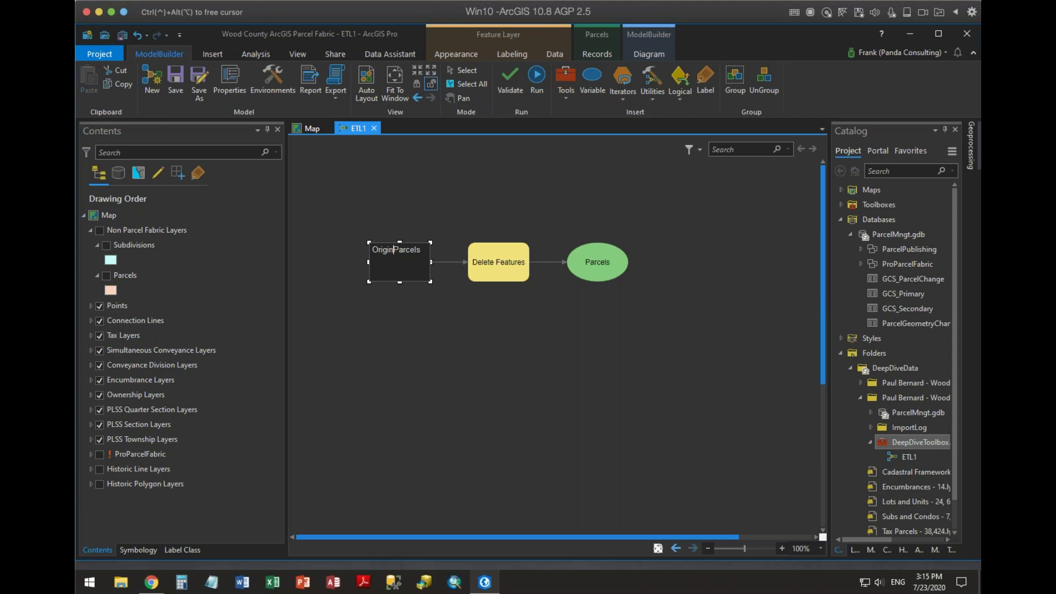
{"action": "type", "text": "Published"}
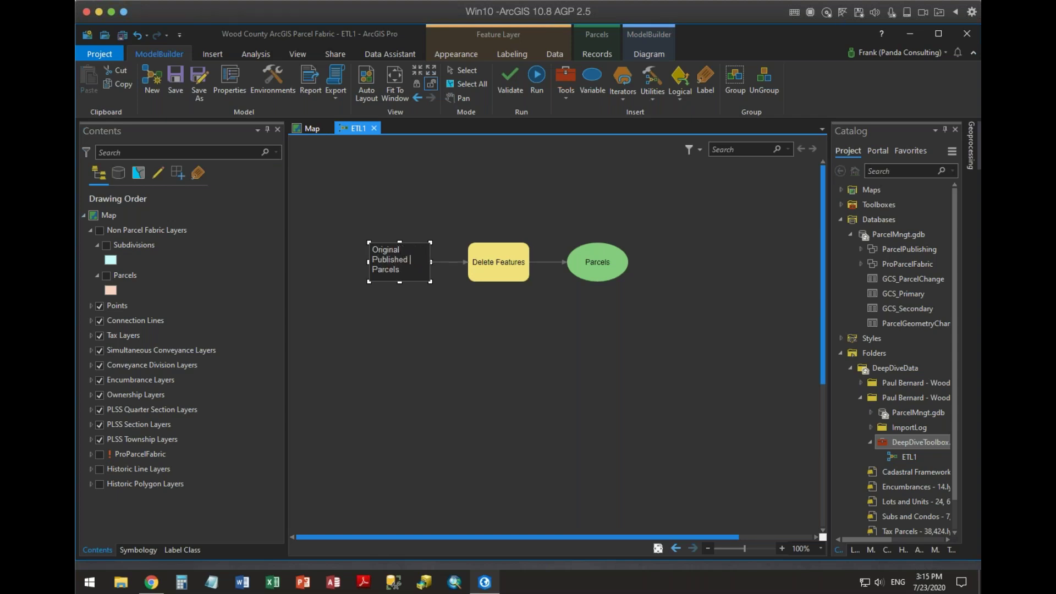
{"action": "key", "text": "Return"}
{"action": "left_click", "coordinate": [503, 354]}
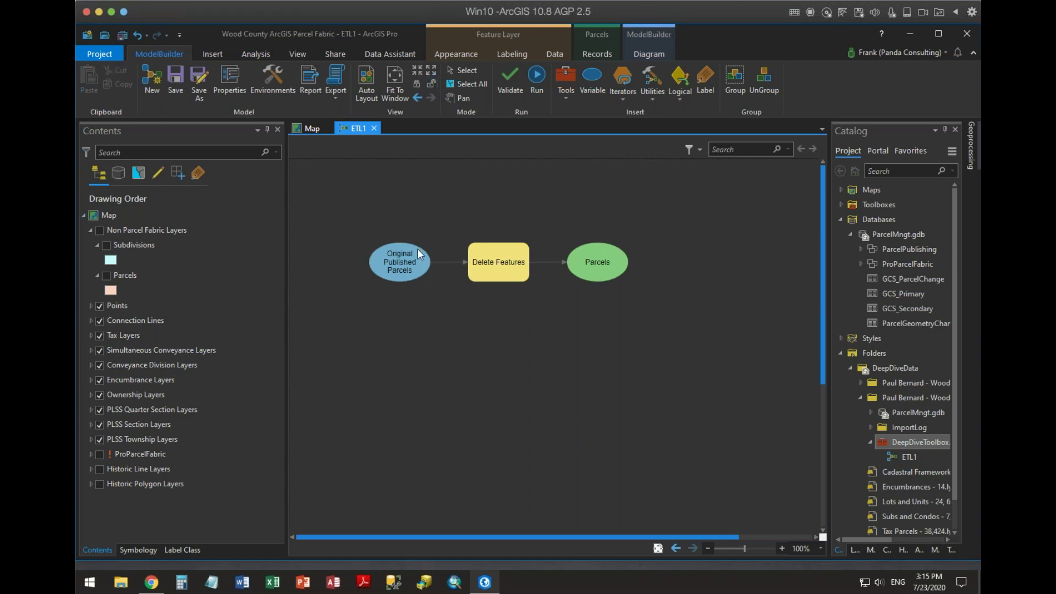
{"action": "right_click", "coordinate": [405, 257]}
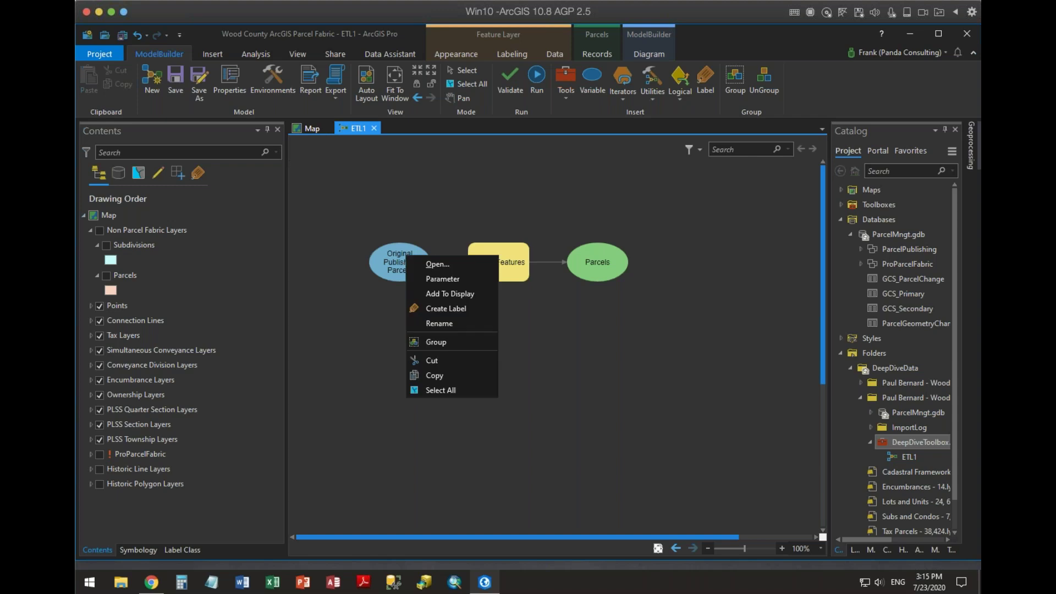
{"action": "left_click", "coordinate": [447, 279]}
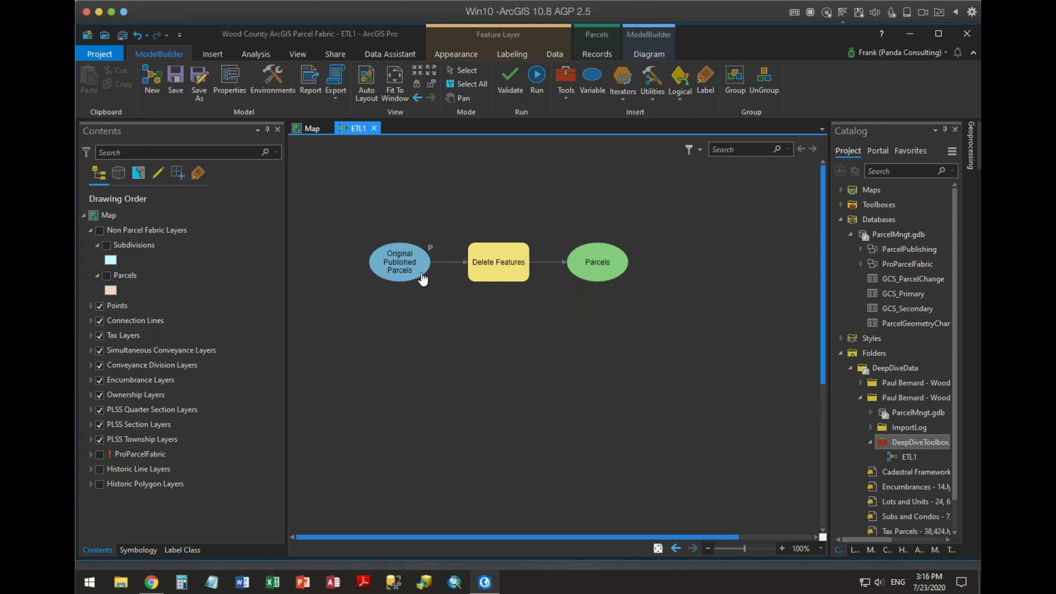
Rename the Delete Features tool in the model to Delete Published Parcel Features
{"action": "left_click", "coordinate": [507, 266]}
{"action": "right_click", "coordinate": [507, 266]}
{"action": "left_click", "coordinate": [555, 350]}
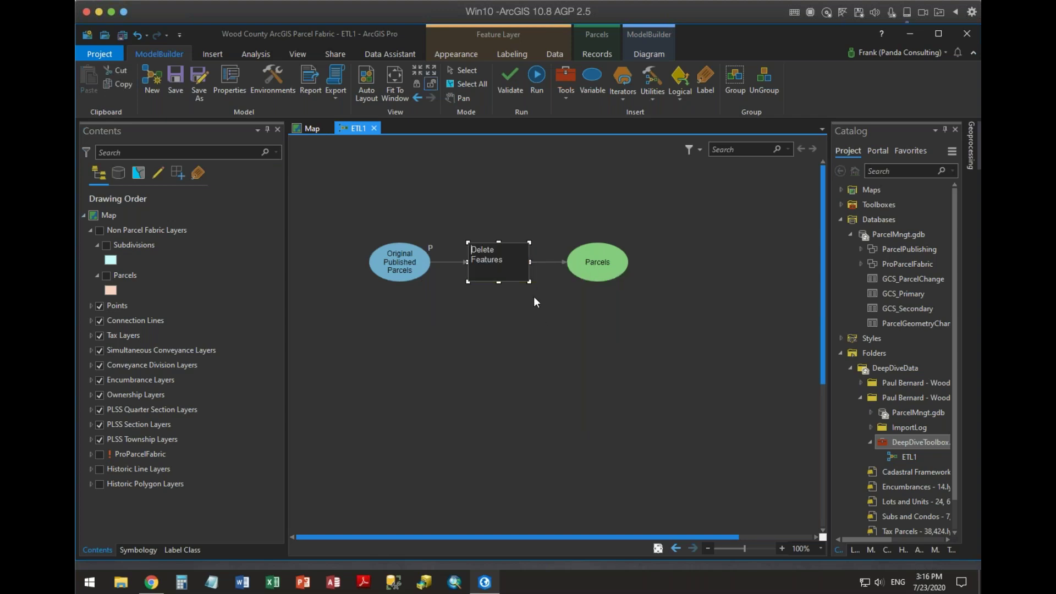
{"action": "left_click", "coordinate": [506, 245]}
{"action": "type", "text": "Published"}
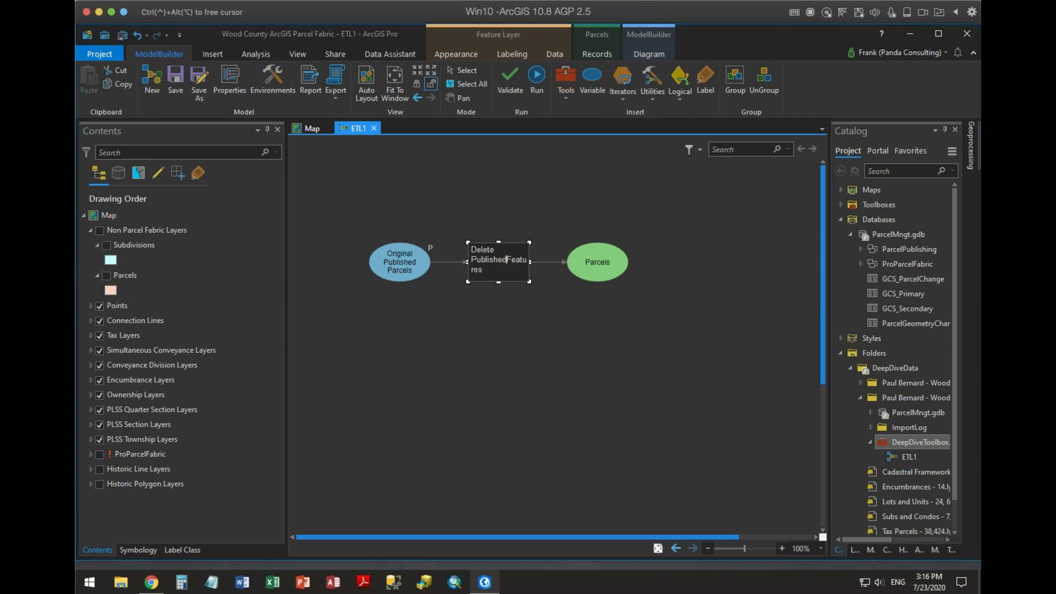
{"action": "type", "text": " Parcels"}
{"action": "key", "text": "BackSpace"}
{"action": "key", "text": "Return"}
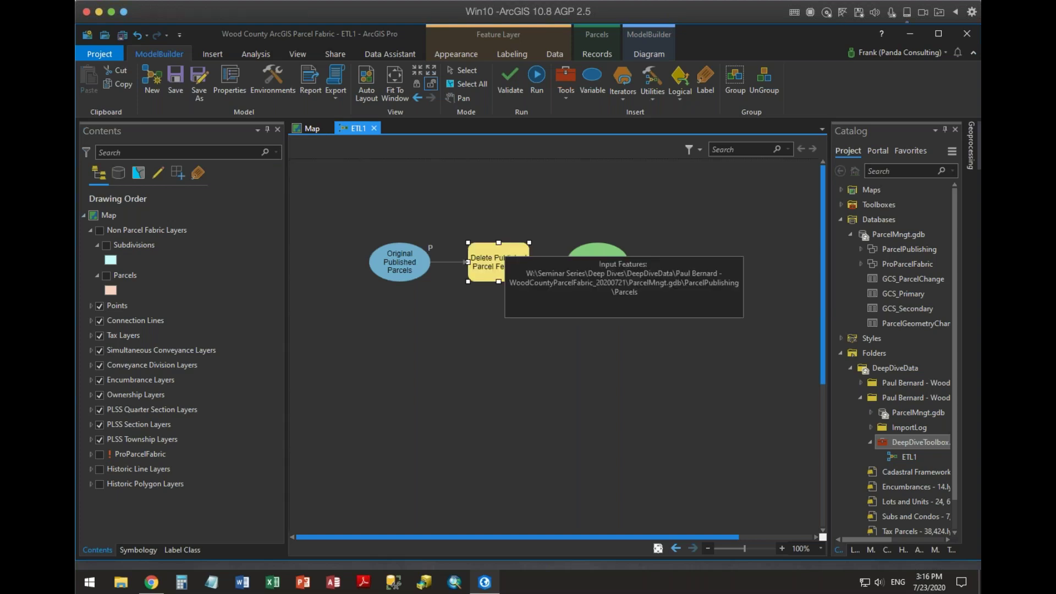
Rename the model's output variable to Emppty Published Parcels and clear the selection
{"action": "right_click", "coordinate": [594, 267]}
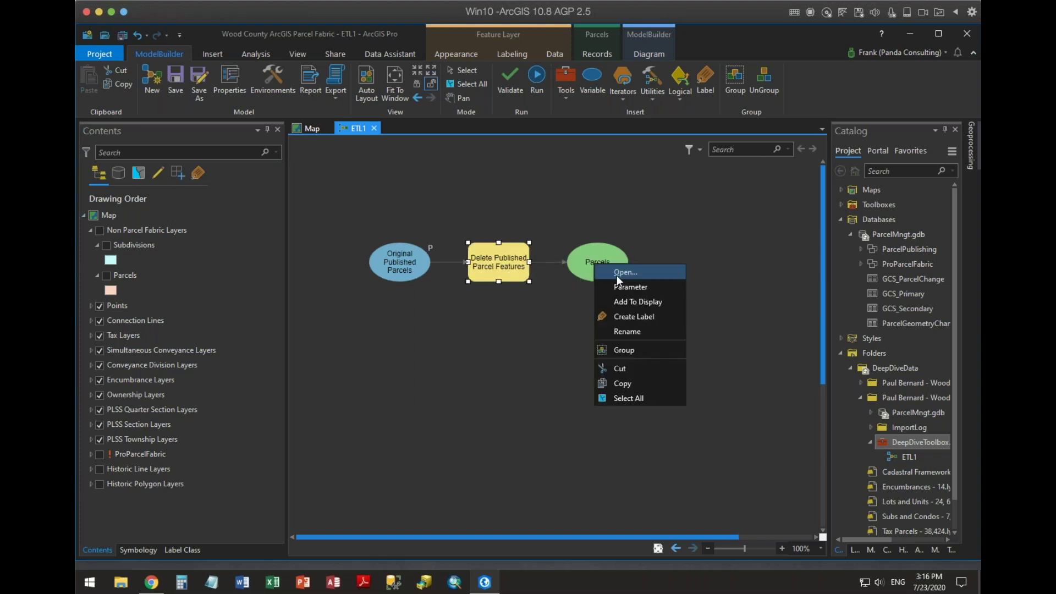
{"action": "left_click", "coordinate": [633, 332]}
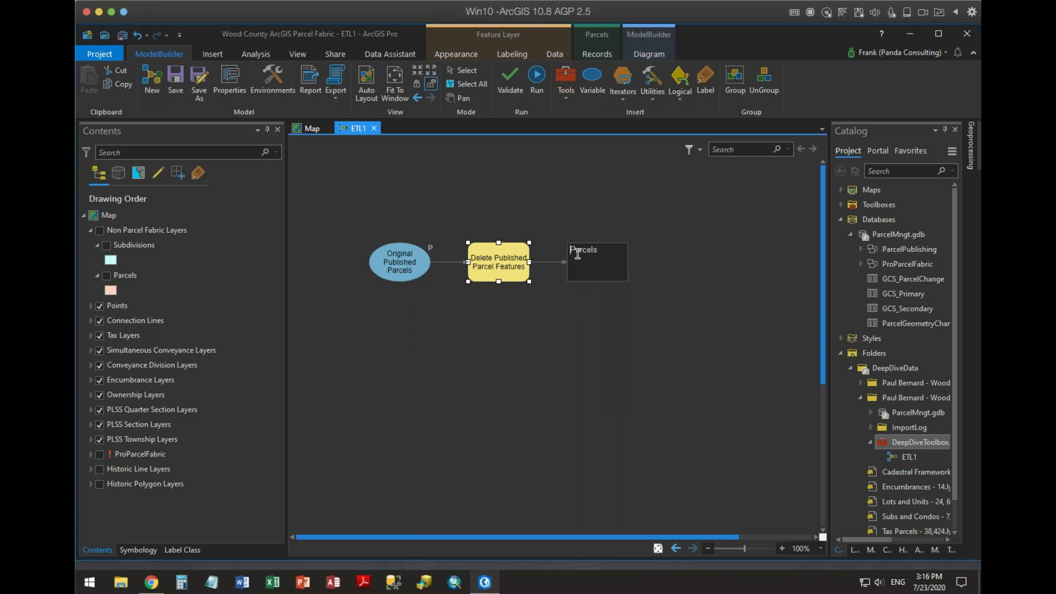
{"action": "type", "text": "C"}
{"action": "key", "text": "BackSpace"}
{"action": "type", "text": "Emppty Published"}
{"action": "key", "text": "Return"}
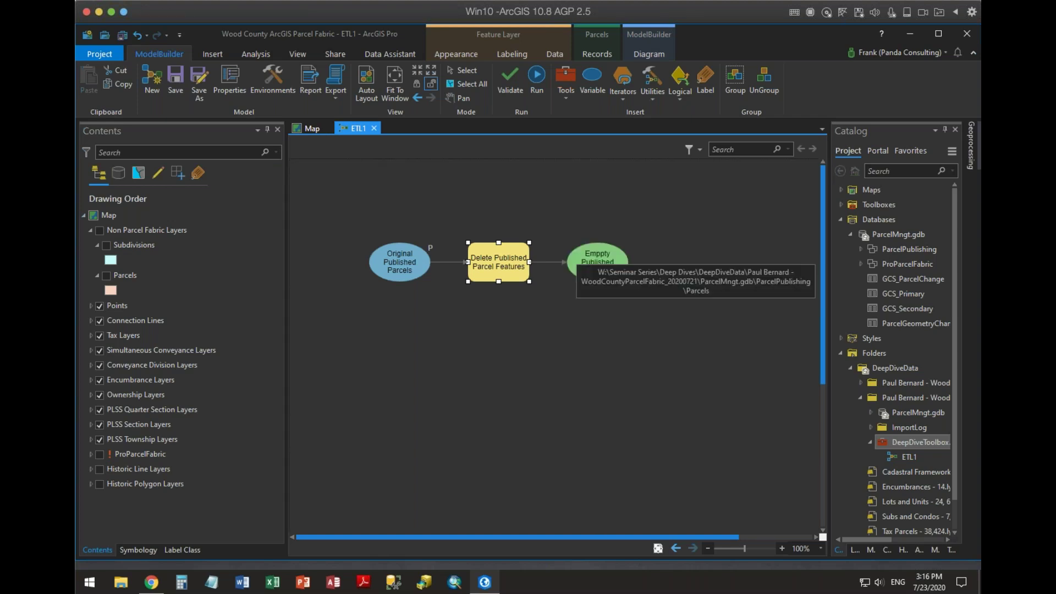
{"action": "left_click", "coordinate": [450, 328]}
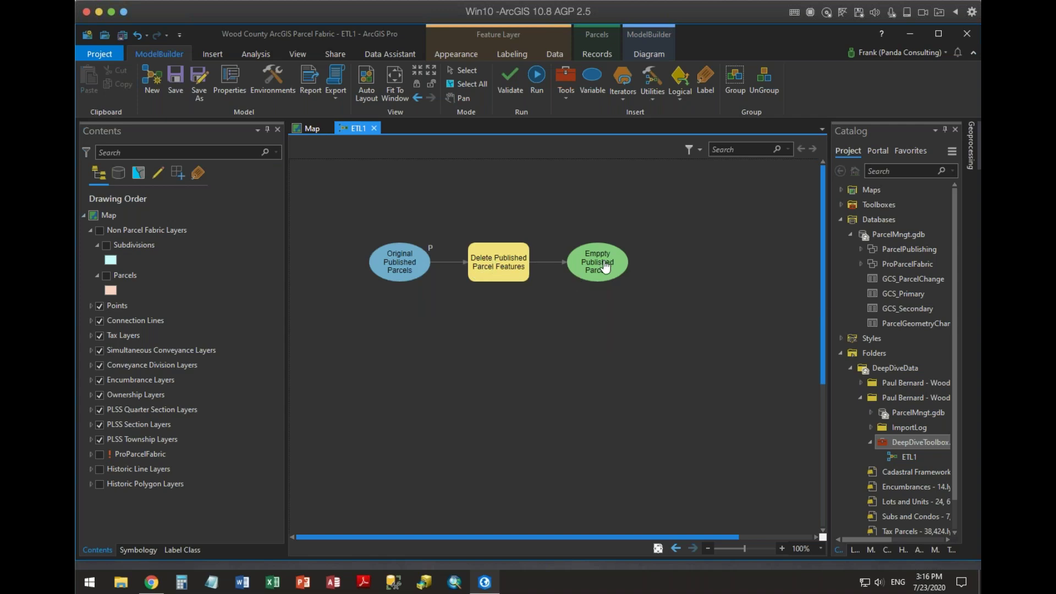
Run the ETL1 model, set its progress dialog to close on completion, and close the dialog once the run is done
{"action": "mouse_move", "coordinate": [606, 267]}
{"action": "left_click", "coordinate": [537, 78]}
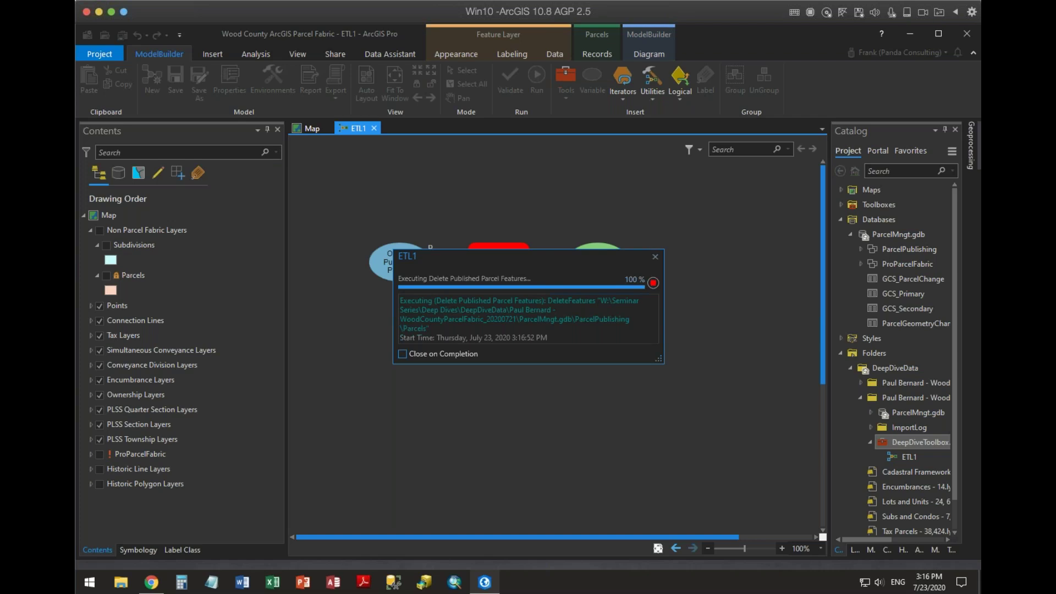
{"action": "left_click", "coordinate": [133, 275]}
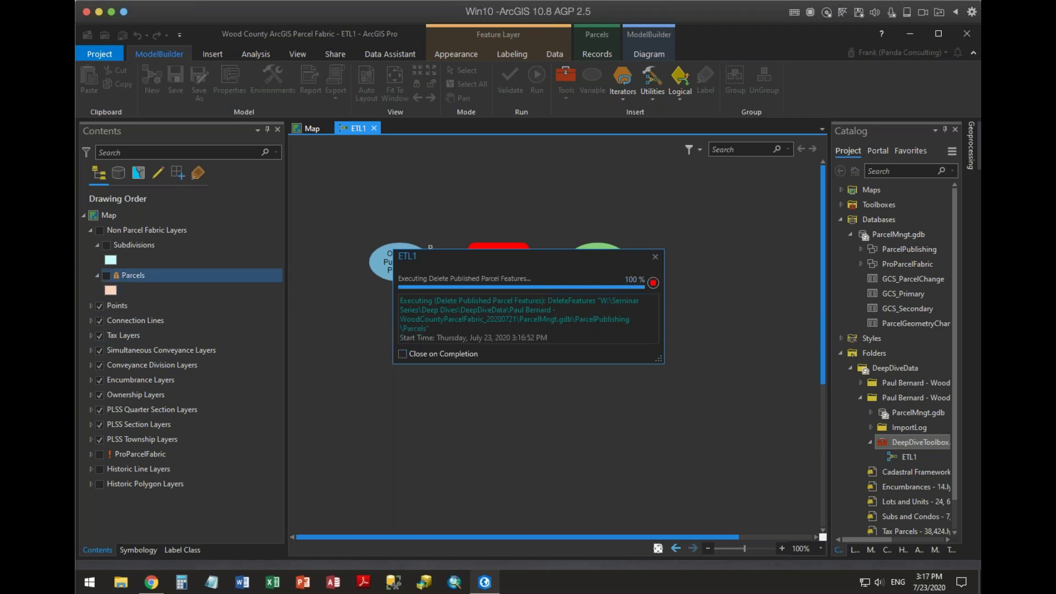
{"action": "left_click", "coordinate": [192, 290]}
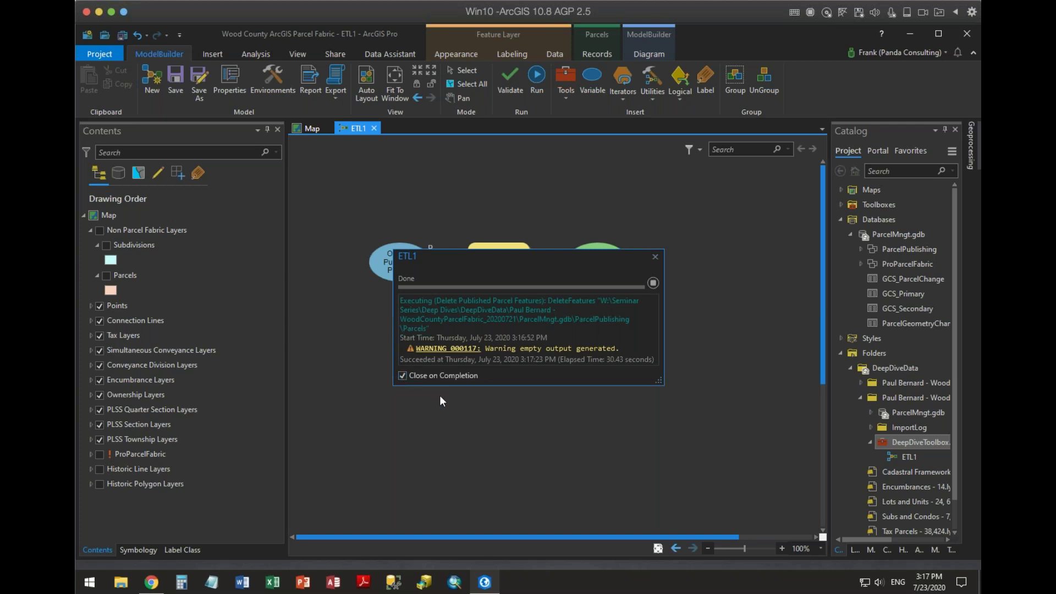
{"action": "left_click", "coordinate": [654, 257]}
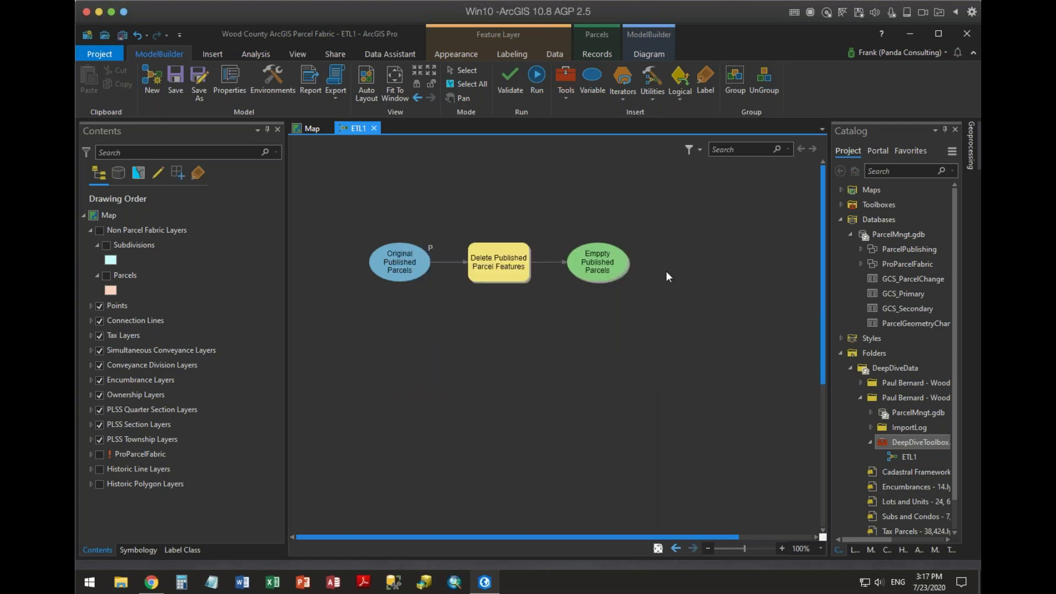
Check the records in the Parcels layer's attribute table and close the table
{"action": "left_click", "coordinate": [167, 285]}
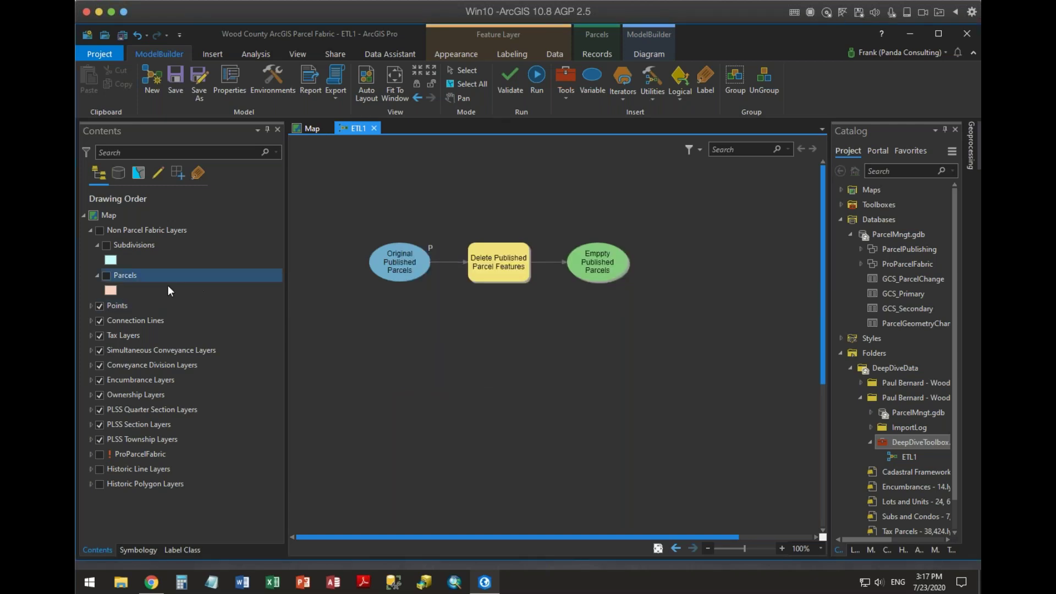
{"action": "right_click", "coordinate": [126, 276]}
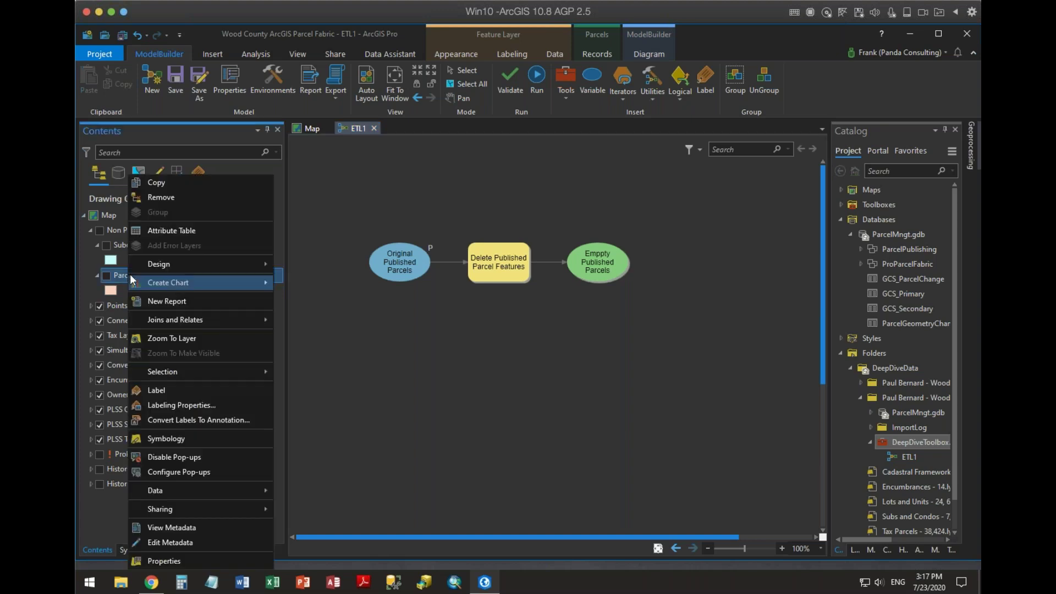
{"action": "left_click", "coordinate": [175, 230]}
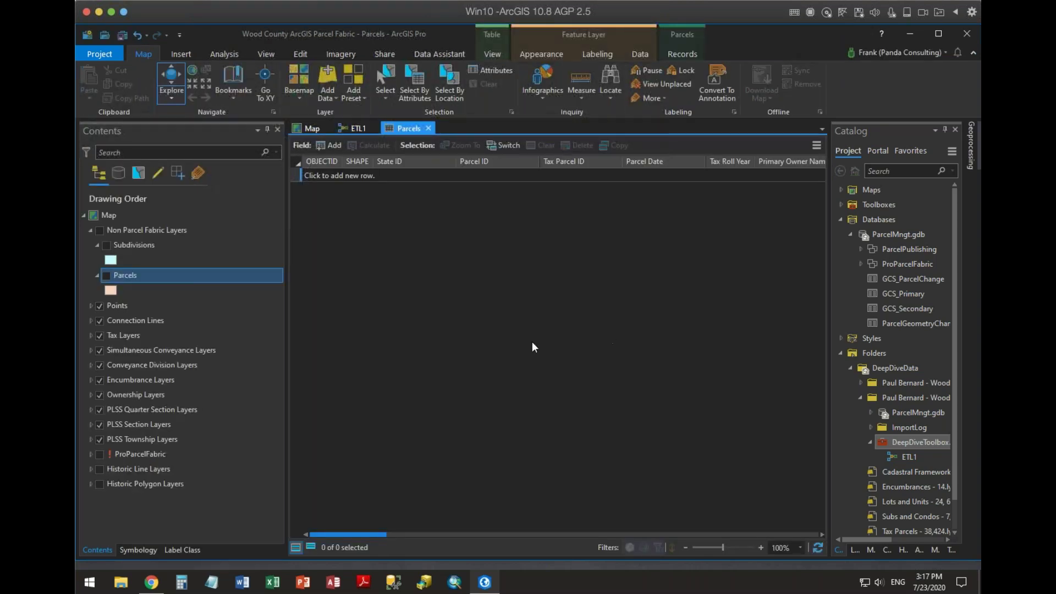
{"action": "left_click", "coordinate": [428, 128]}
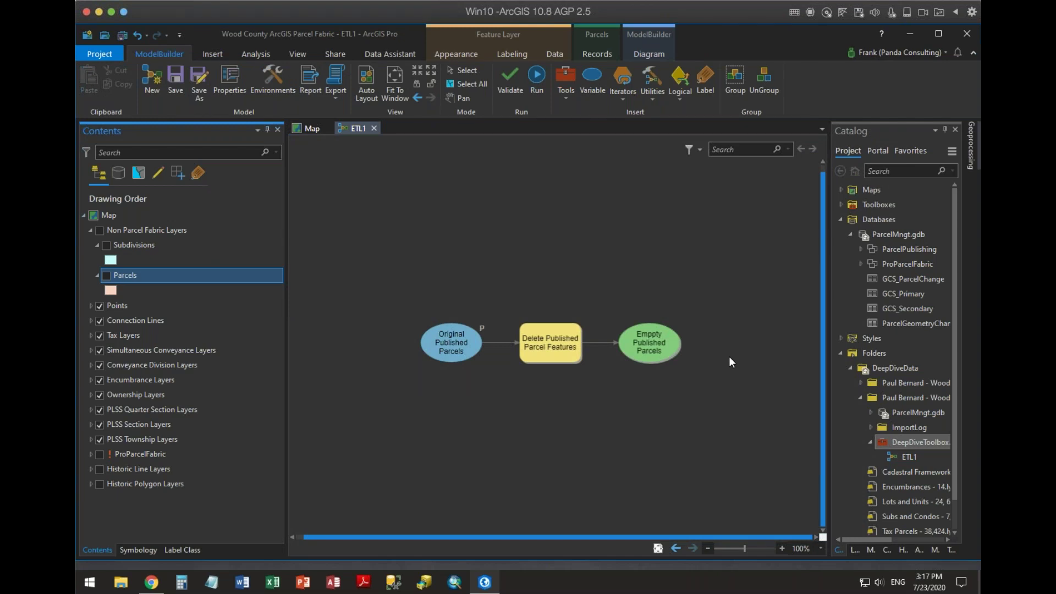
Select the input variable, the delete tool and the output variable together and move them higher on the model canvas
{"action": "left_click", "coordinate": [650, 311]}
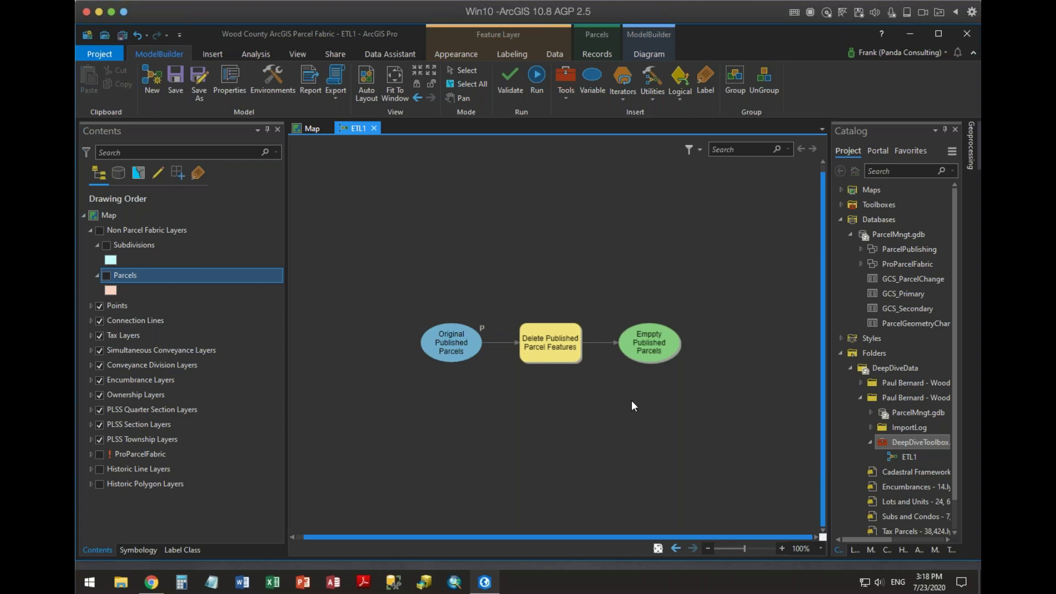
{"action": "left_click", "coordinate": [461, 346]}
{"action": "left_click", "coordinate": [550, 343], "text": "ctrl"}
{"action": "left_click", "coordinate": [651, 344], "text": "ctrl"}
{"action": "left_click_drag", "start_coordinate": [547, 342], "coordinate": [540, 242]}
{"action": "left_click", "coordinate": [595, 338]}
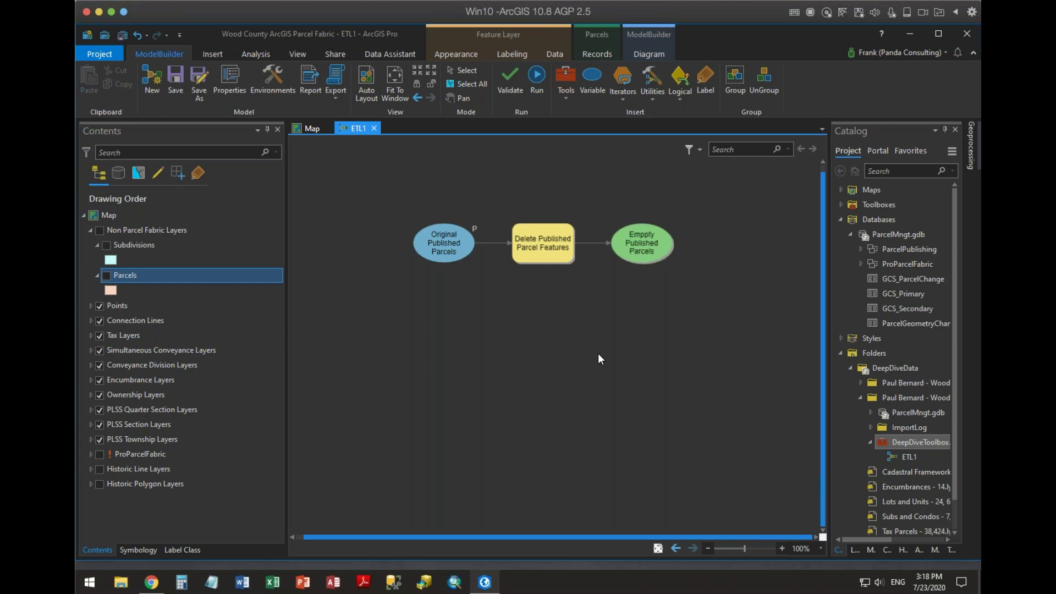
Group the input variable, the delete tool and the output variable in the model
{"action": "left_click_drag", "start_coordinate": [398, 203], "coordinate": [683, 280]}
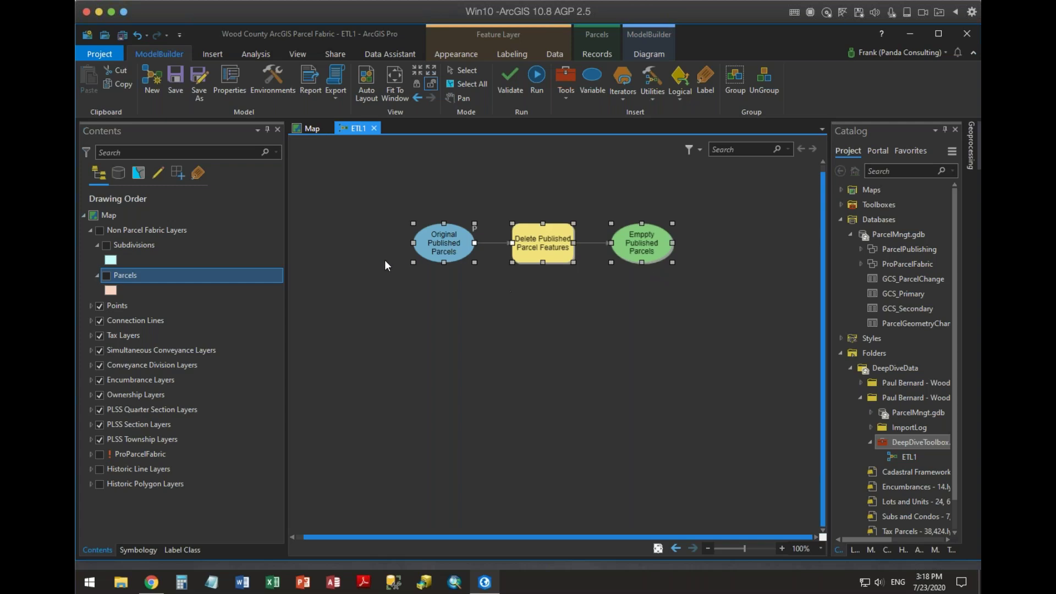
{"action": "left_click", "coordinate": [736, 77]}
{"action": "left_click_drag", "start_coordinate": [584, 315], "coordinate": [707, 244]}
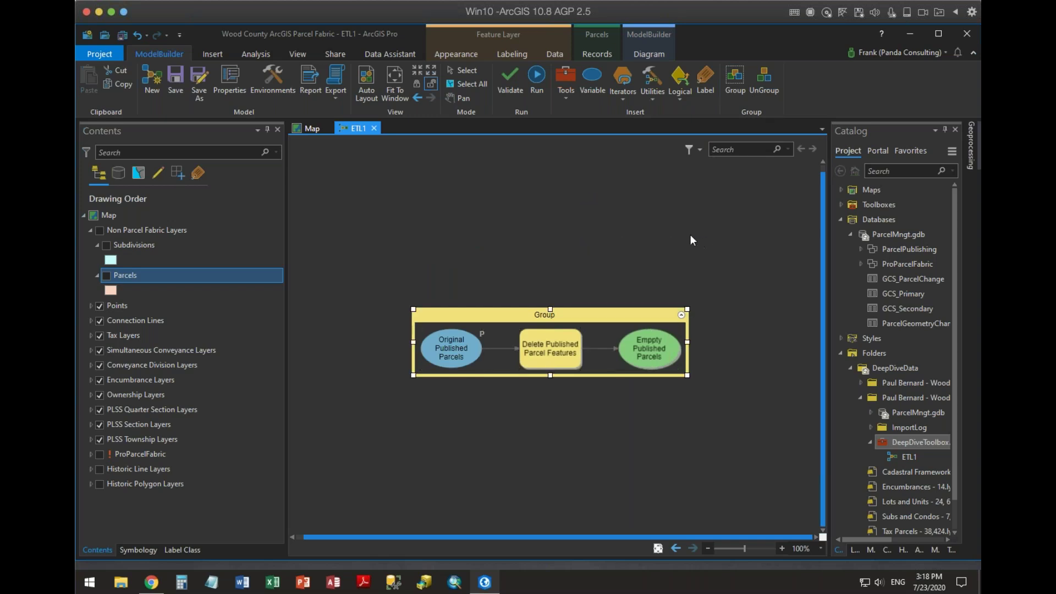
Rename the new group to Cleanout Existing Parcels and deselect it
{"action": "right_click", "coordinate": [549, 315]}
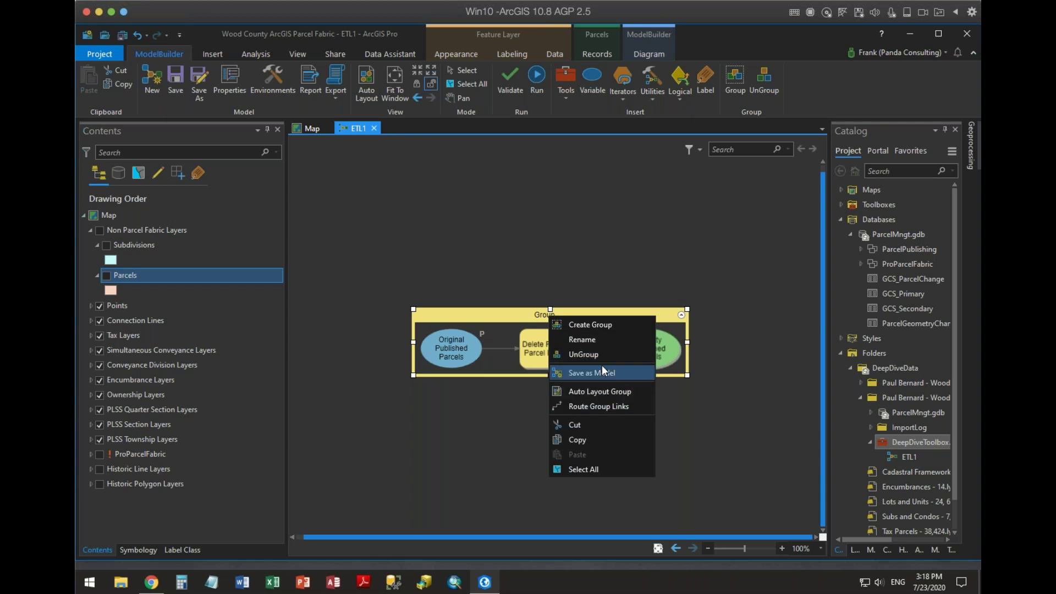
{"action": "left_click", "coordinate": [593, 340]}
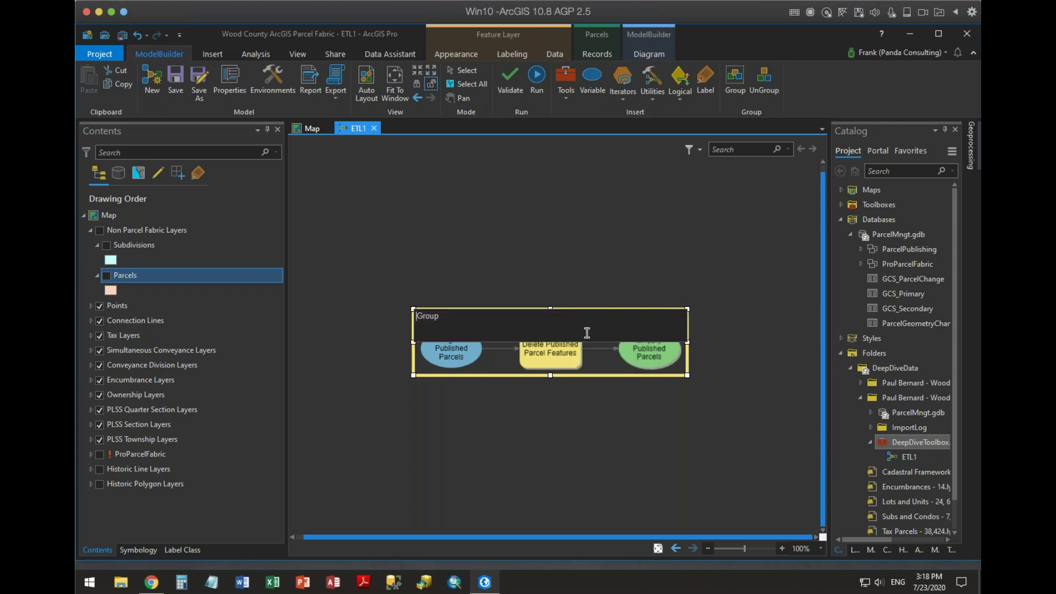
{"action": "type", "text": "C"}
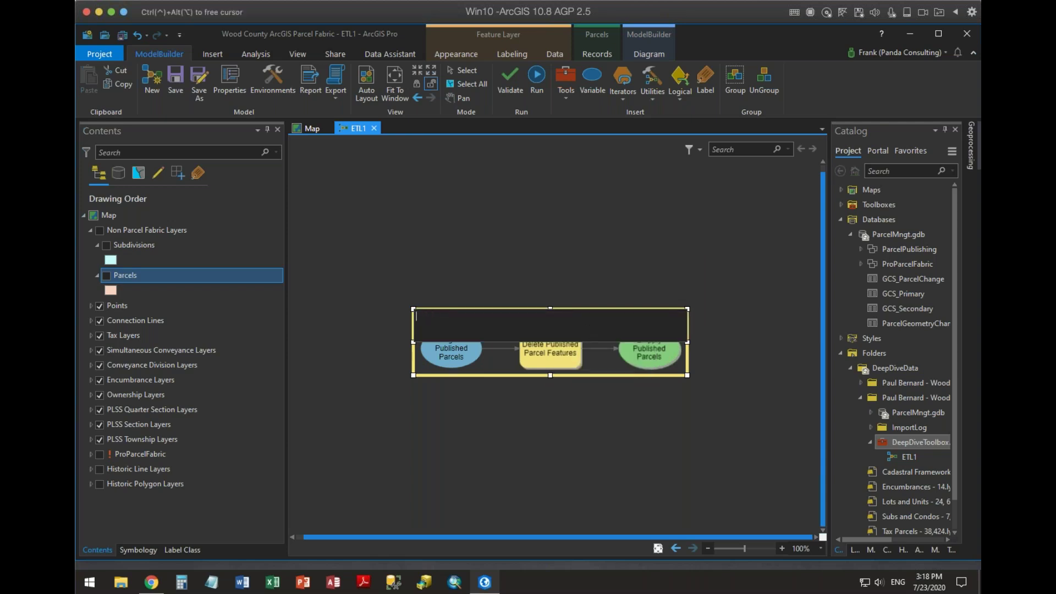
{"action": "type", "text": "leanout Existing Parcels"}
{"action": "key", "text": "Return"}
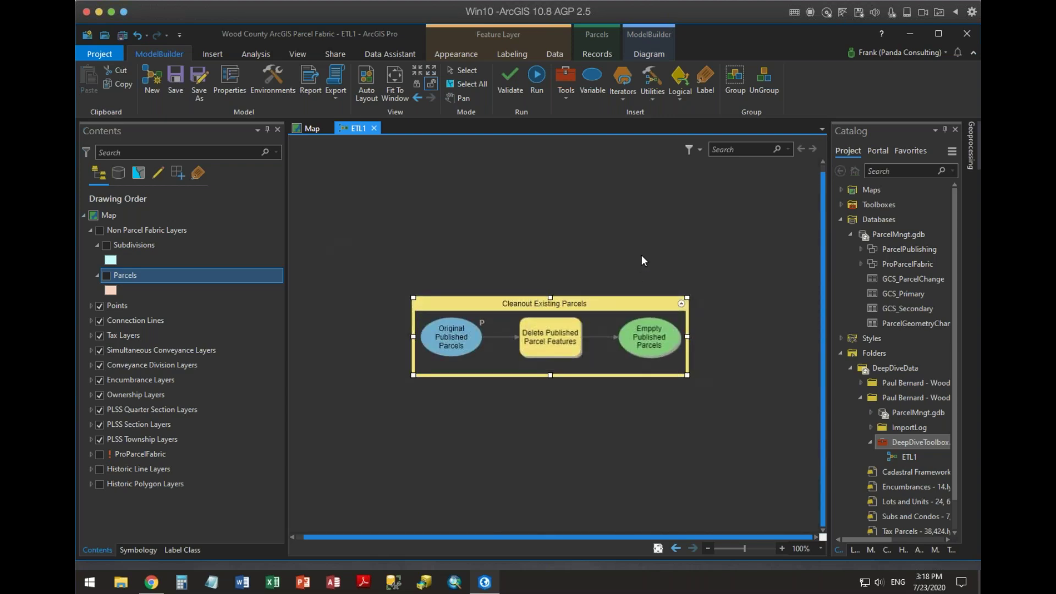
{"action": "left_click", "coordinate": [694, 305]}
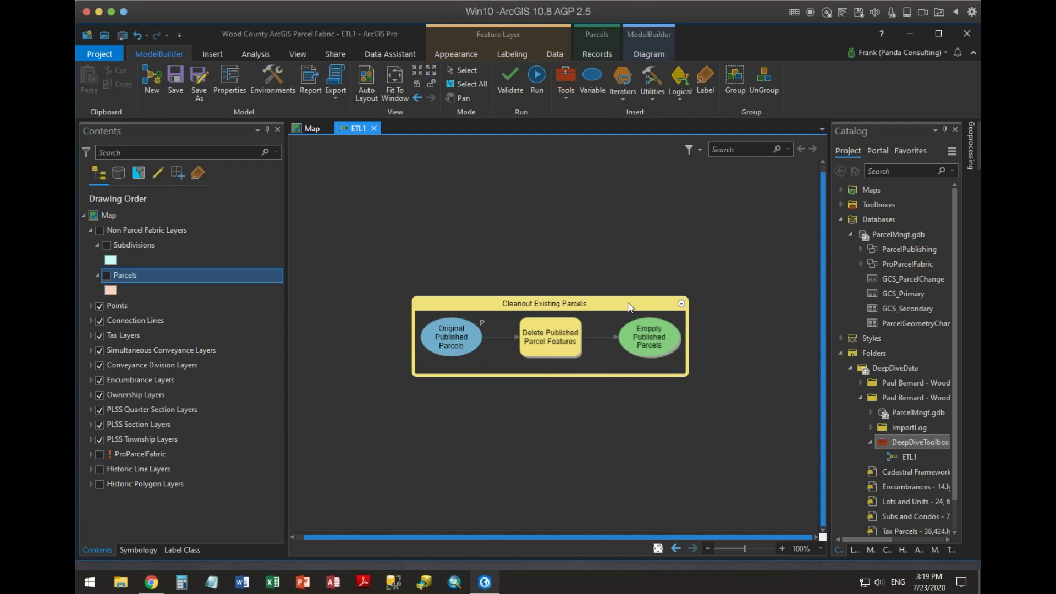
Collapse the Cleanout Existing Parcels group and expand it again
{"action": "key", "text": "ctrl+a"}
{"action": "left_click", "coordinate": [725, 406]}
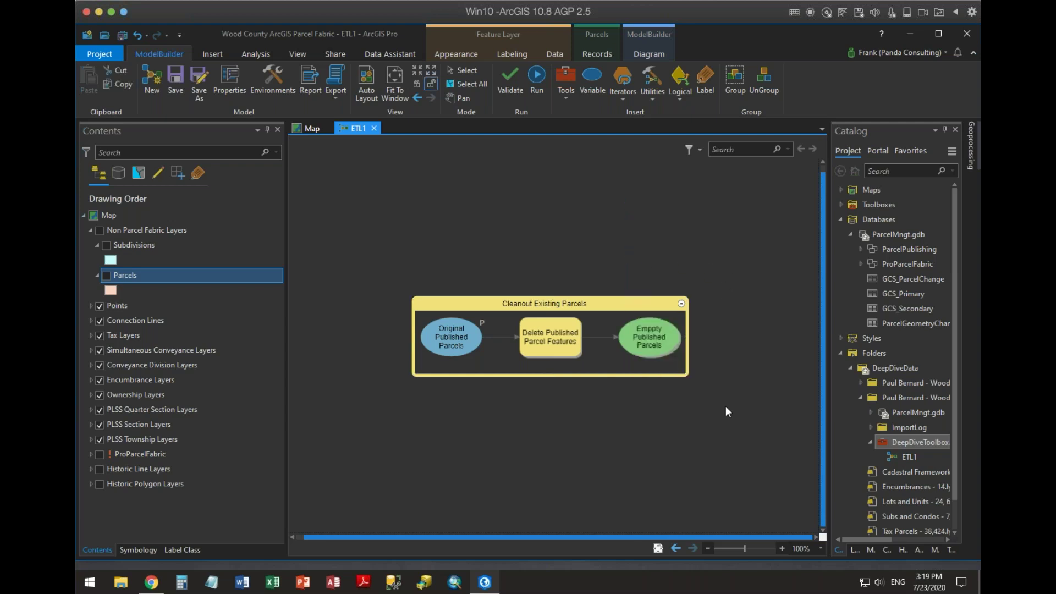
{"action": "left_click", "coordinate": [681, 304]}
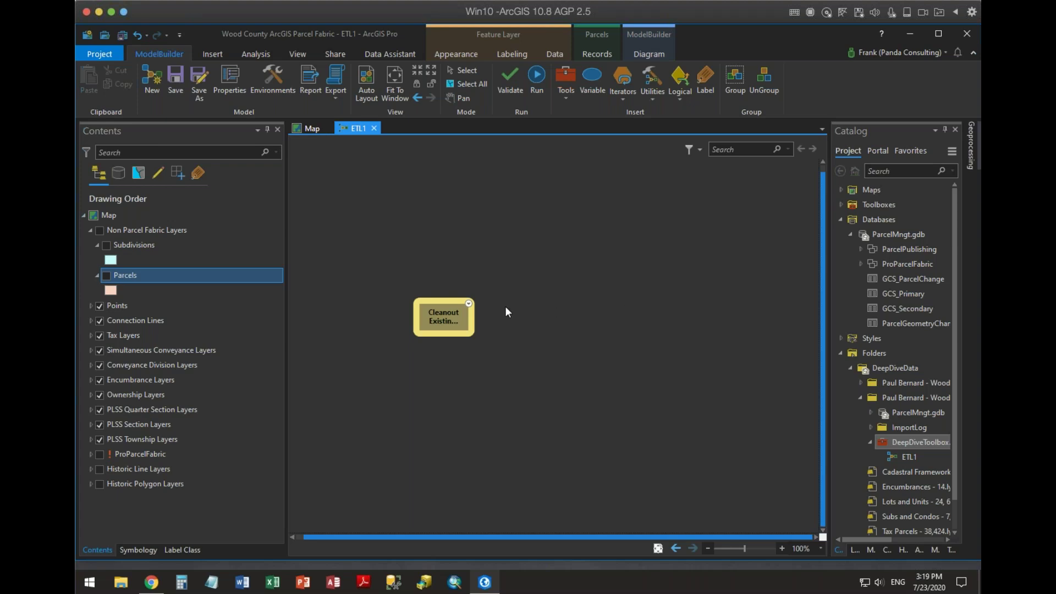
{"action": "left_click", "coordinate": [468, 303]}
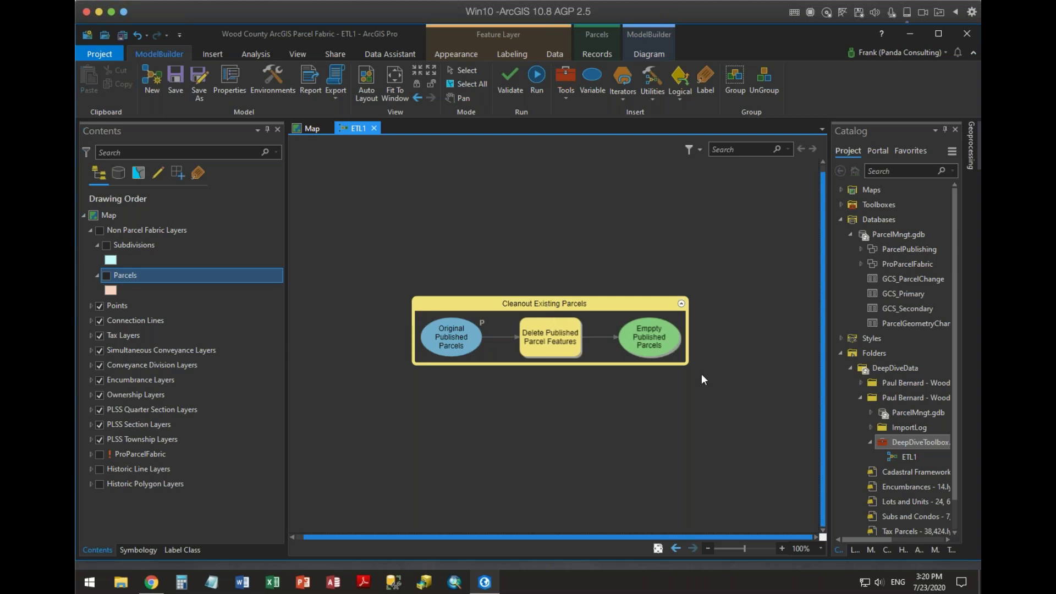
{"action": "mouse_move", "coordinate": [563, 348]}
{"action": "scroll", "coordinate": [565, 442], "scroll_direction": "up", "scroll_amount": 1}
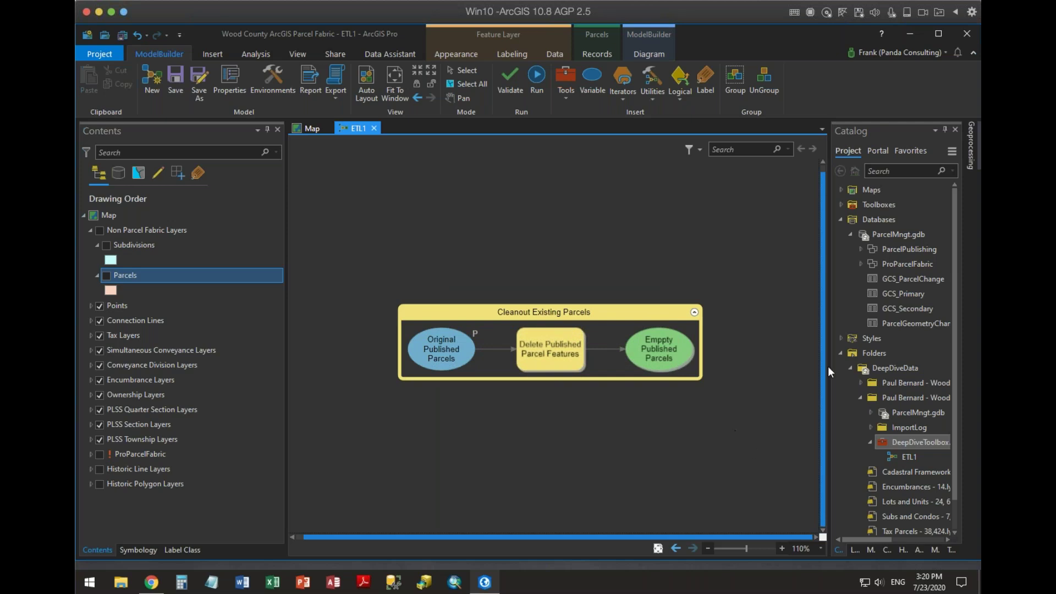
Find and select the Tax feature class in the ProParcelFabric dataset of the project's ParcelMngt.gdb database
{"action": "left_click", "coordinate": [862, 263]}
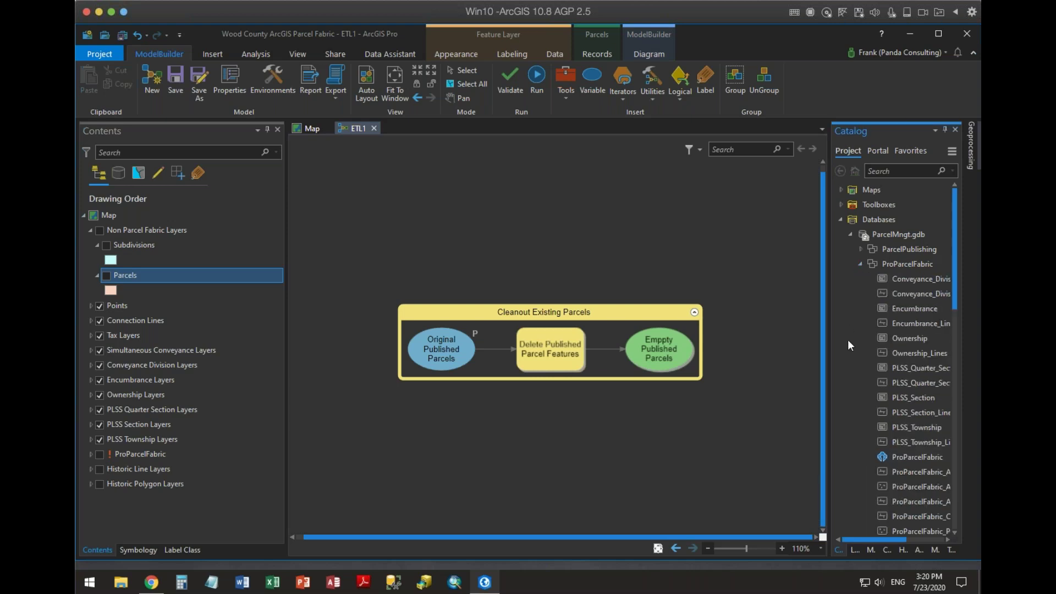
{"action": "scroll", "coordinate": [916, 434], "scroll_direction": "down", "scroll_amount": 4}
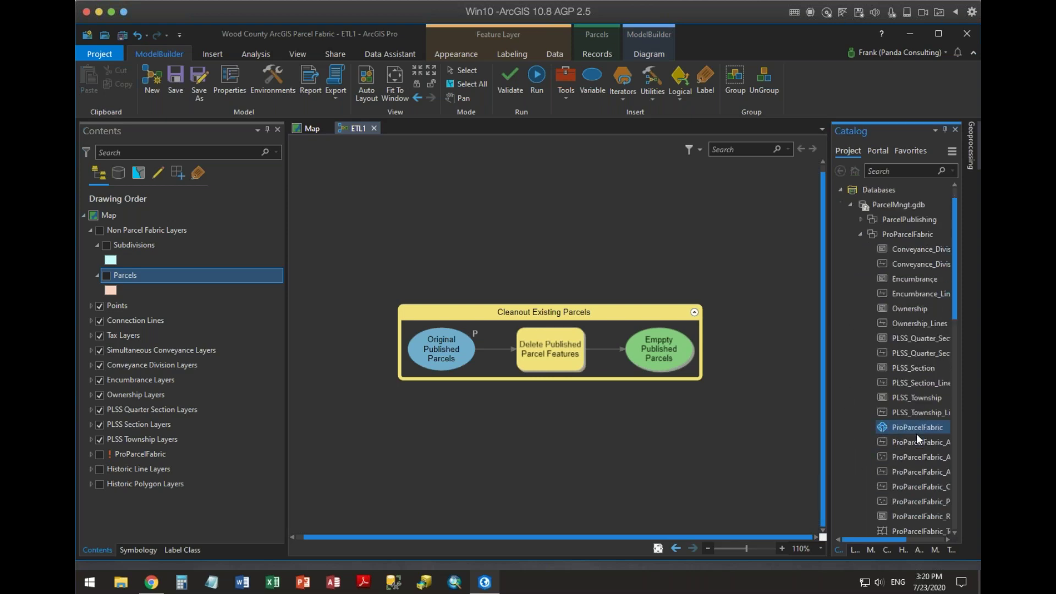
{"action": "scroll", "coordinate": [915, 432], "scroll_direction": "down", "scroll_amount": 6}
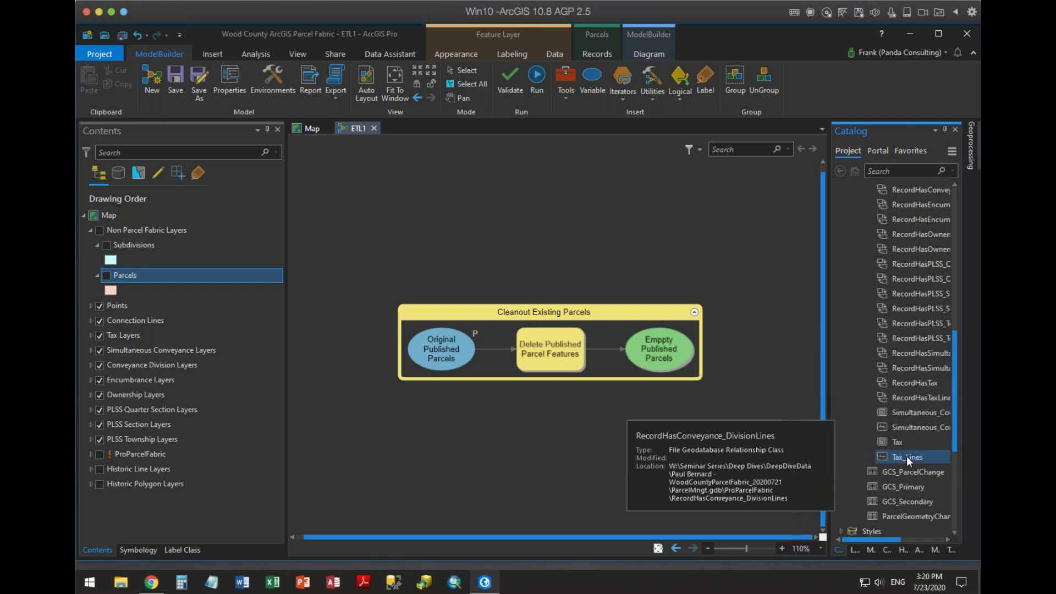
{"action": "left_click", "coordinate": [894, 442]}
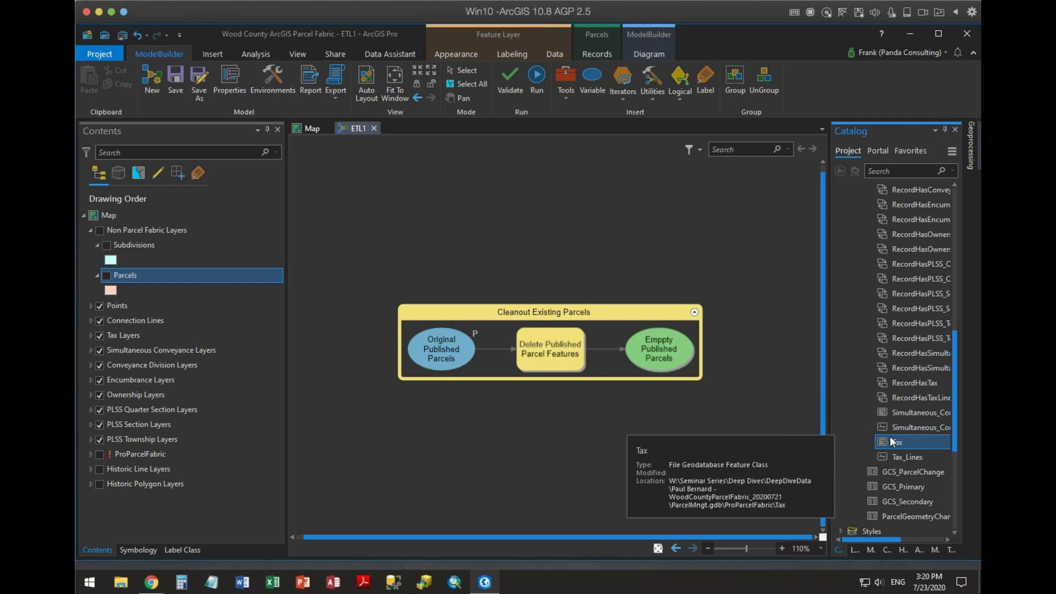
Add the Make Feature Layer tool to the model and place it below the Cleanout Existing Parcels group
{"action": "left_click", "coordinate": [534, 440]}
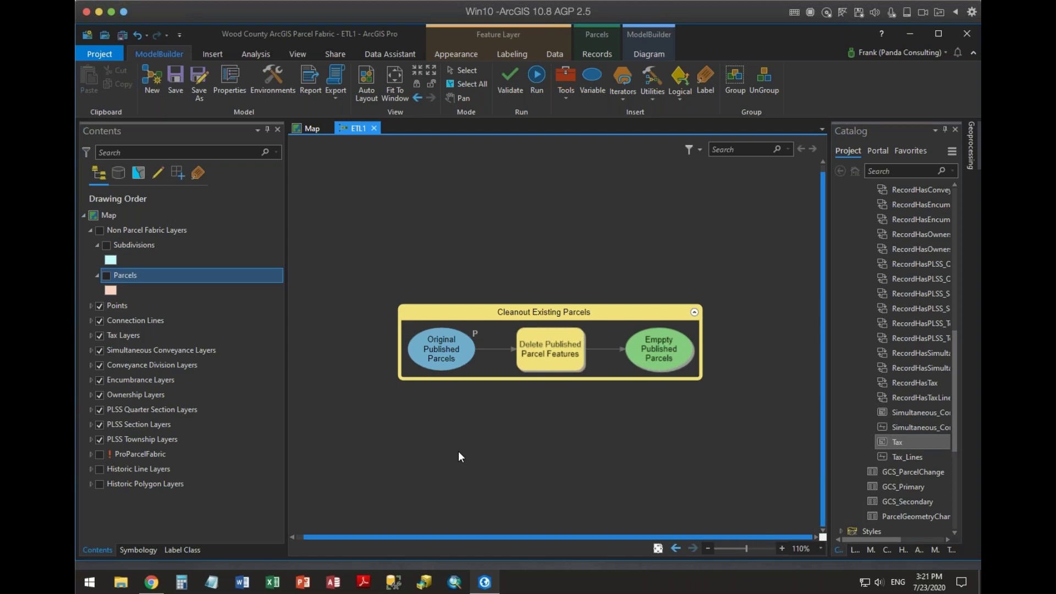
{"action": "type", "text": "make feature"}
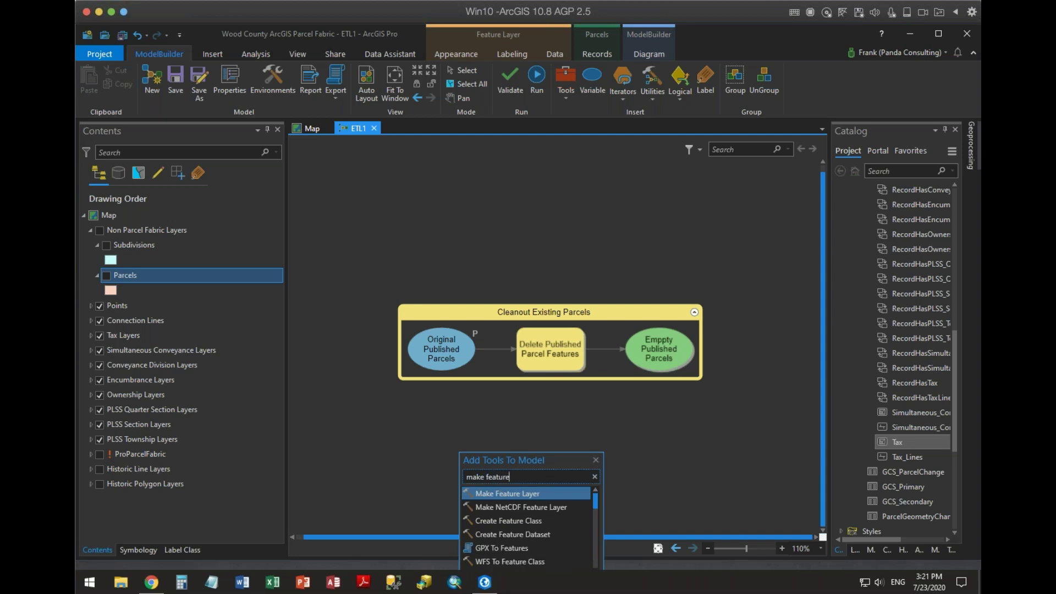
{"action": "left_click", "coordinate": [485, 494]}
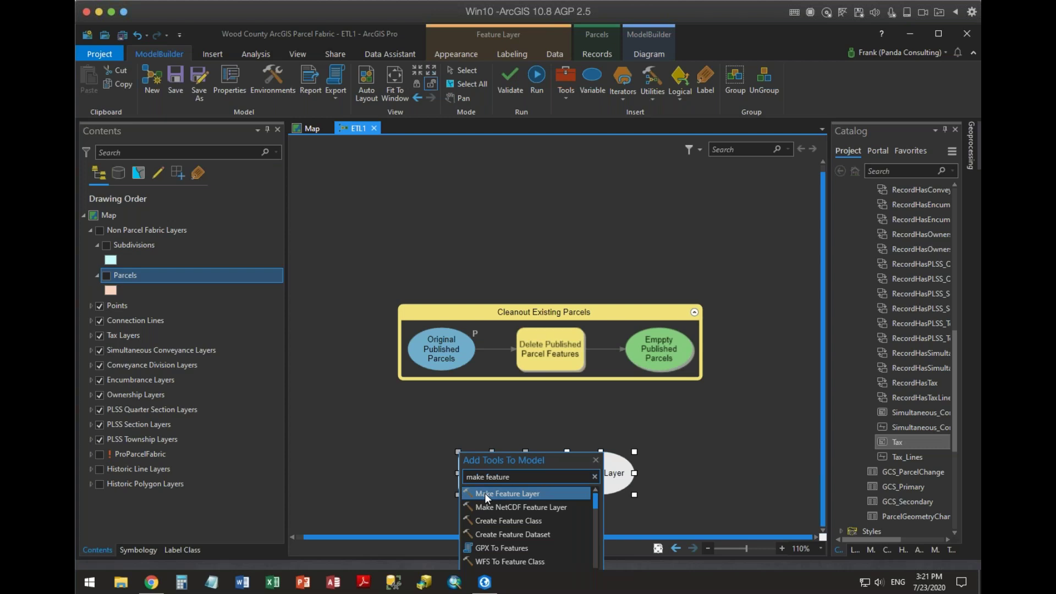
{"action": "left_click", "coordinate": [596, 462]}
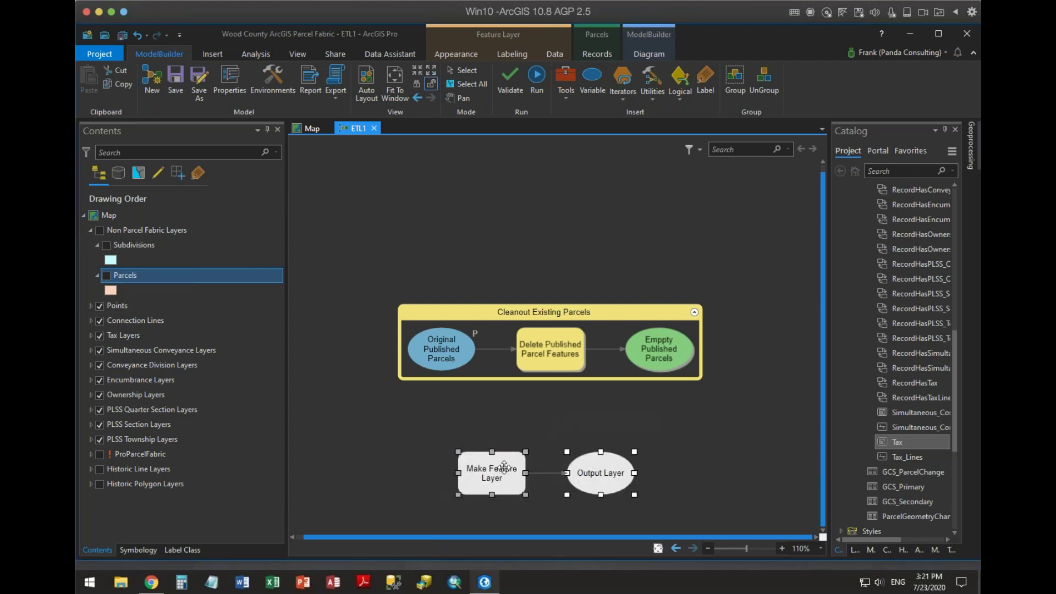
{"action": "left_click_drag", "start_coordinate": [504, 468], "coordinate": [521, 421]}
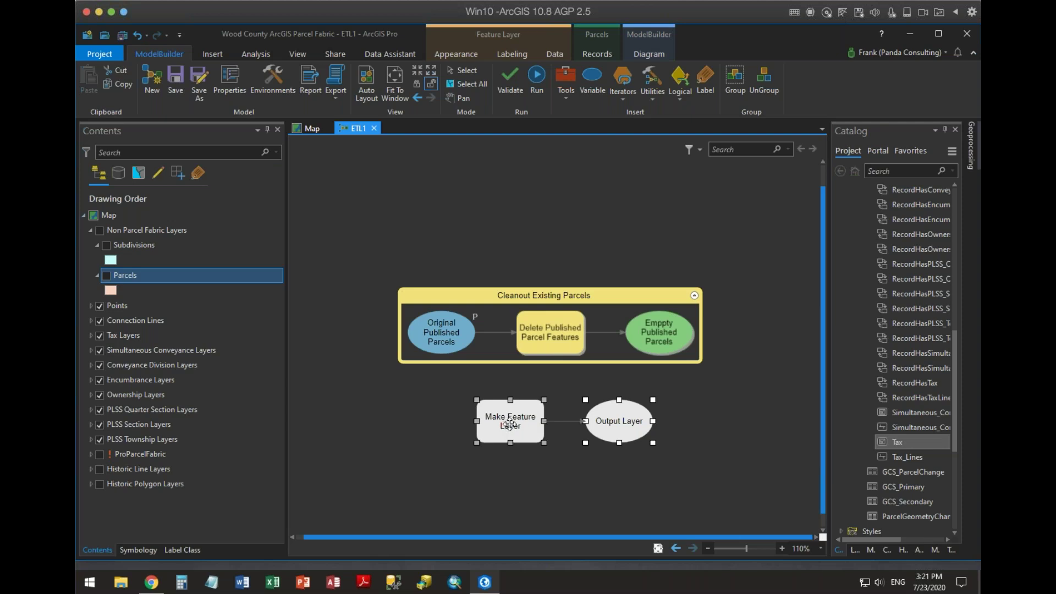
Create a variable from the Make Feature Layer tool's Input Features parameter
{"action": "right_click", "coordinate": [510, 424]}
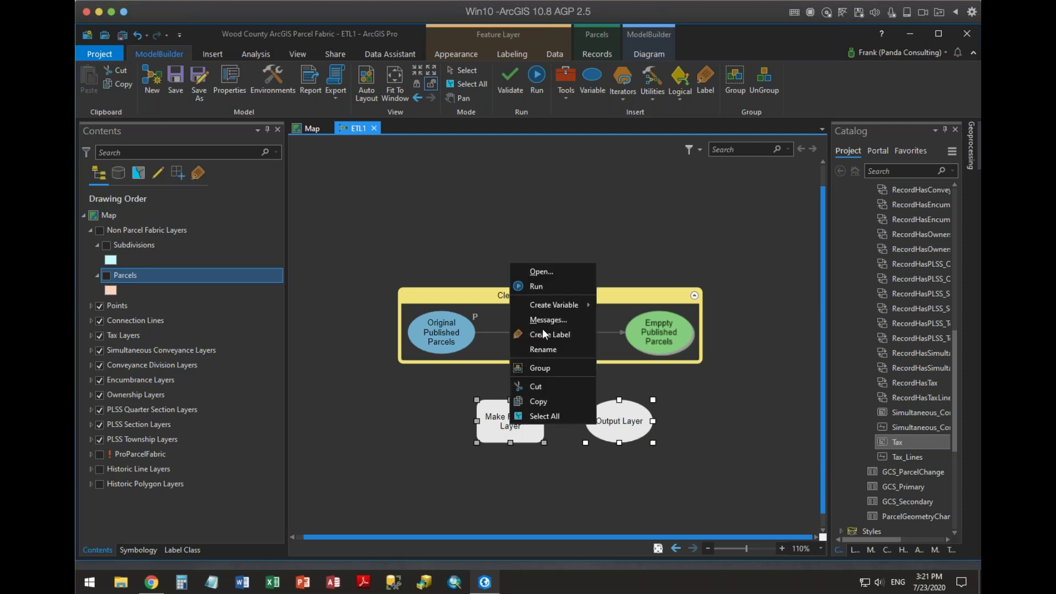
{"action": "mouse_move", "coordinate": [562, 305]}
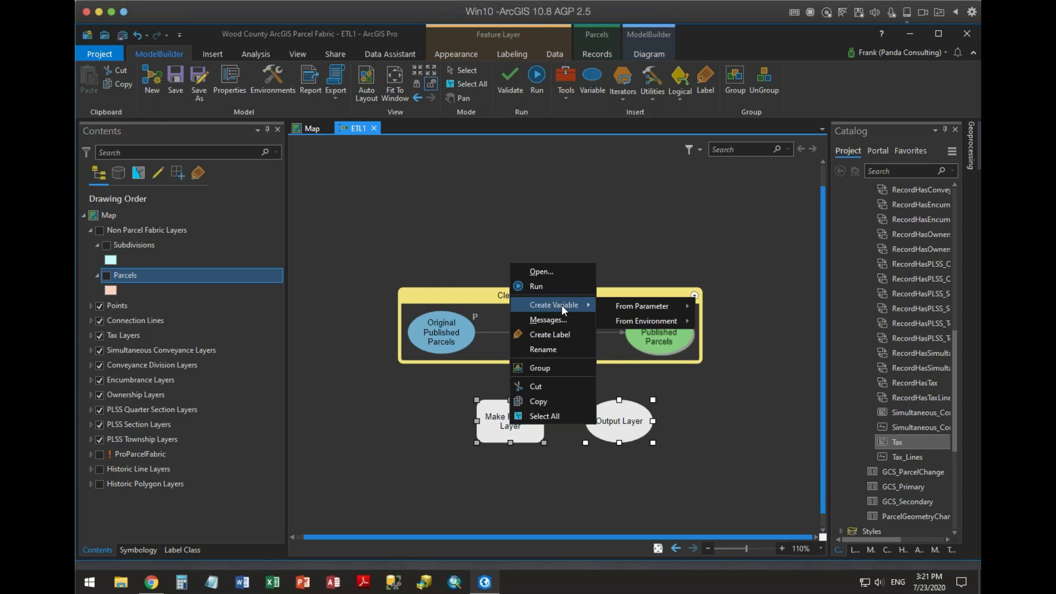
{"action": "mouse_move", "coordinate": [649, 307]}
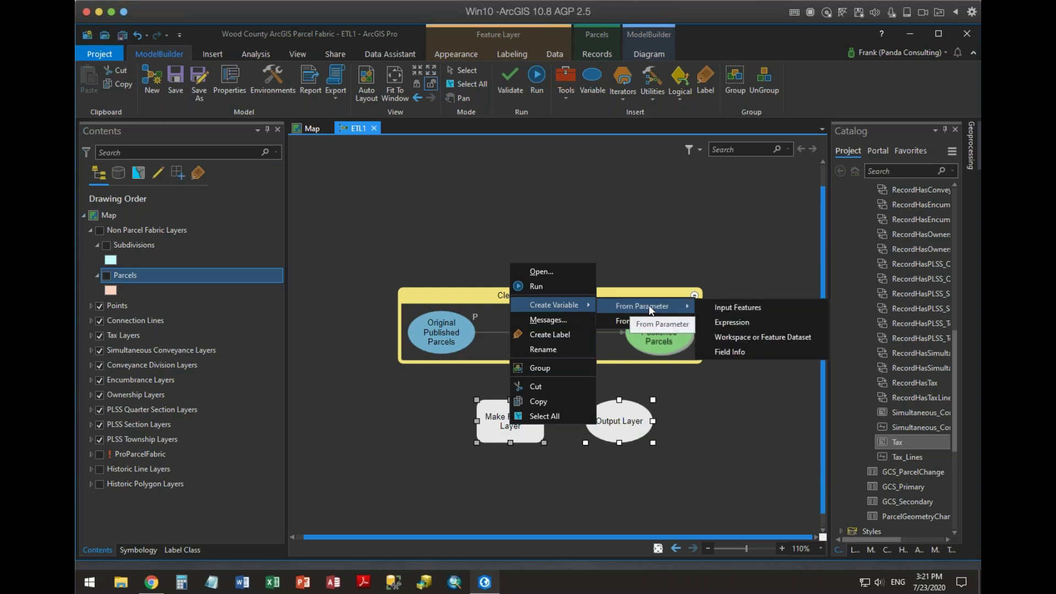
{"action": "left_click", "coordinate": [735, 306]}
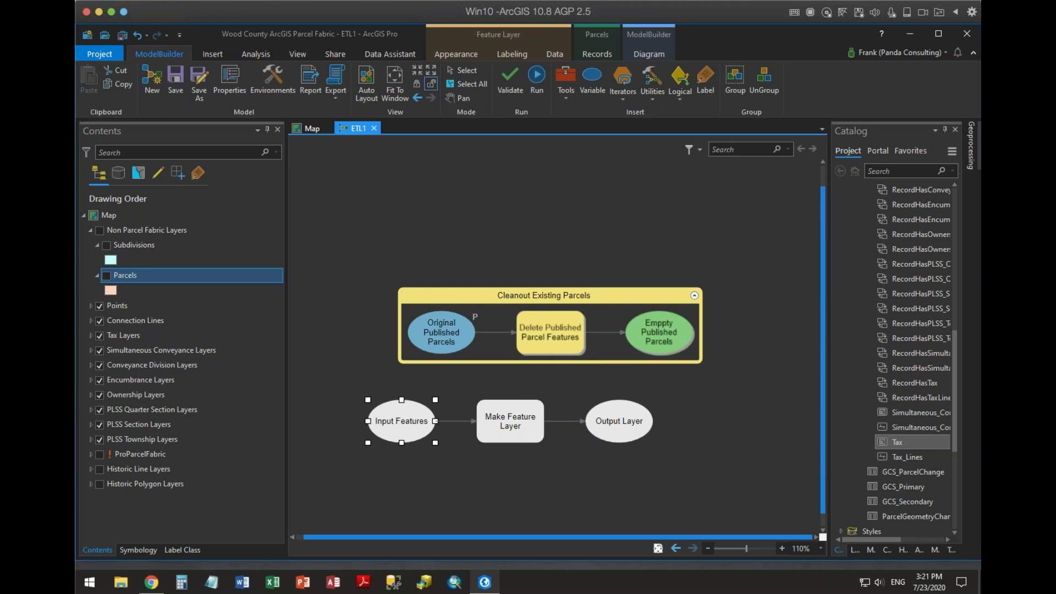
Rename the Input Features variable to Parcel Fabric Parcel Polygons
{"action": "right_click", "coordinate": [396, 422]}
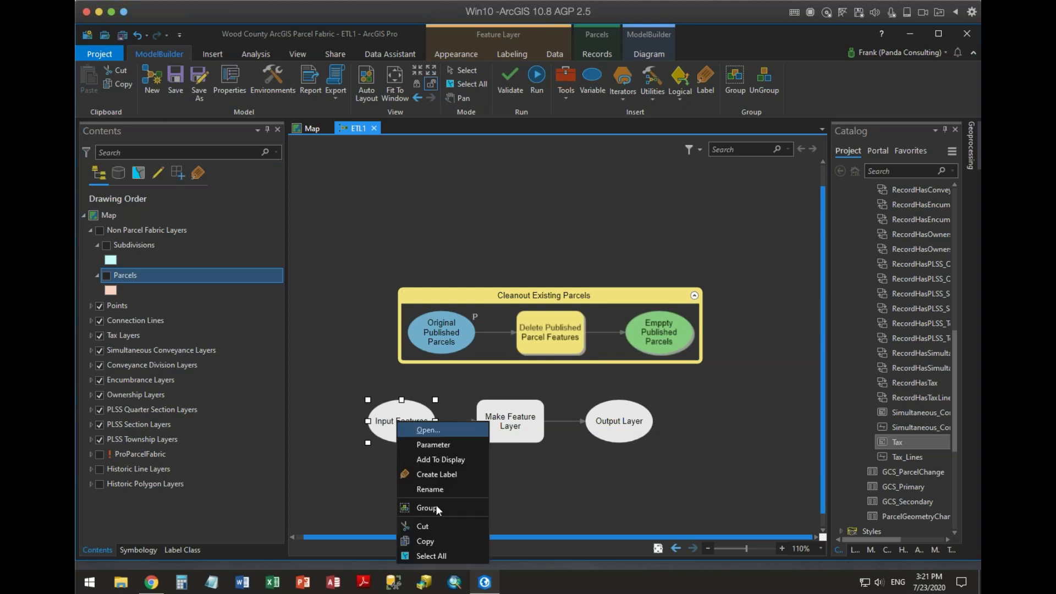
{"action": "left_click", "coordinate": [437, 490]}
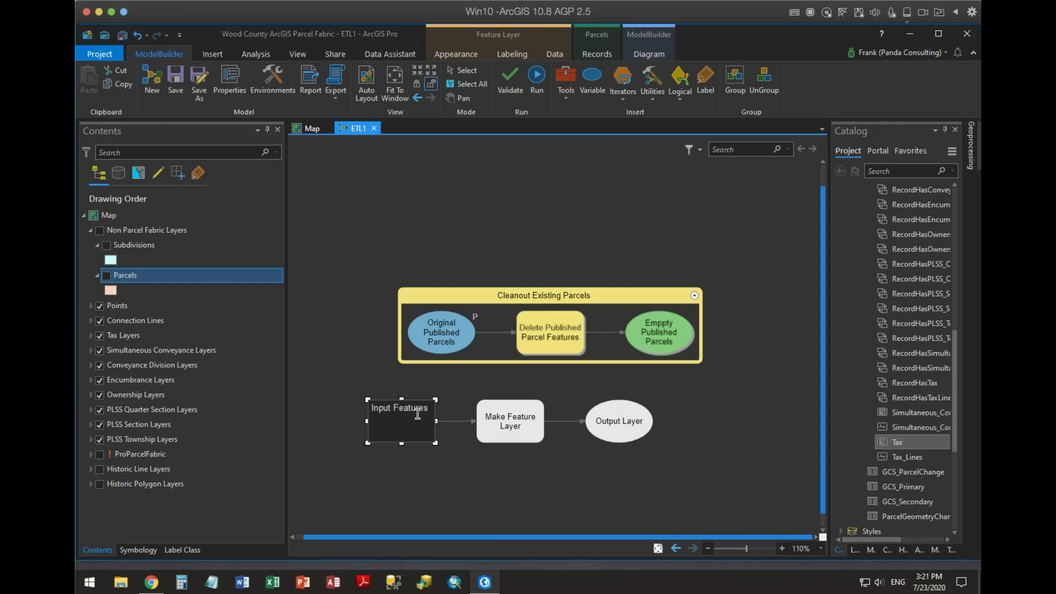
{"action": "left_click_drag", "start_coordinate": [430, 408], "coordinate": [335, 413]}
{"action": "type", "text": "Parcel Fabric Parcel Polygons"}
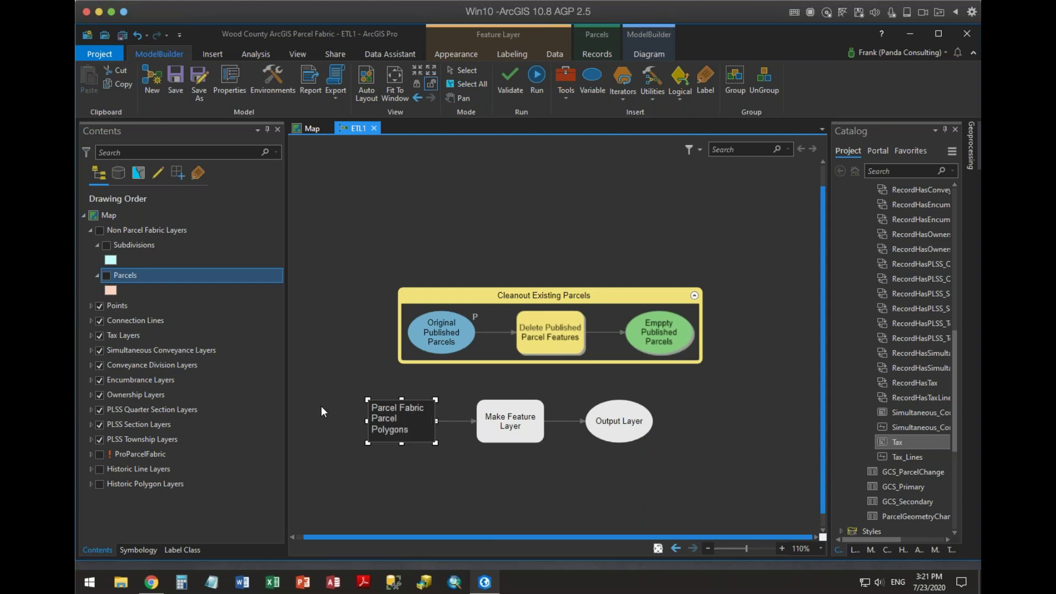
{"action": "key", "text": "Return"}
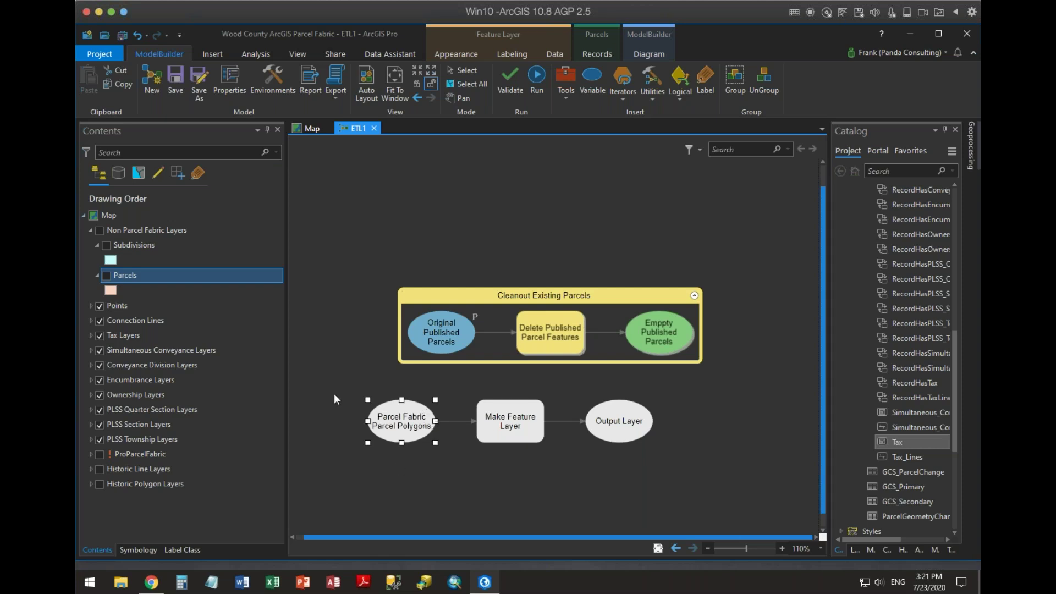
Make the Parcel Fabric Parcel Polygons variable a model parameter and set its value to the Tax feature class from ParcelMngt.gdb's ProParcelFabric dataset
{"action": "right_click", "coordinate": [405, 410]}
{"action": "left_click", "coordinate": [443, 434]}
{"action": "double_click", "coordinate": [400, 418]}
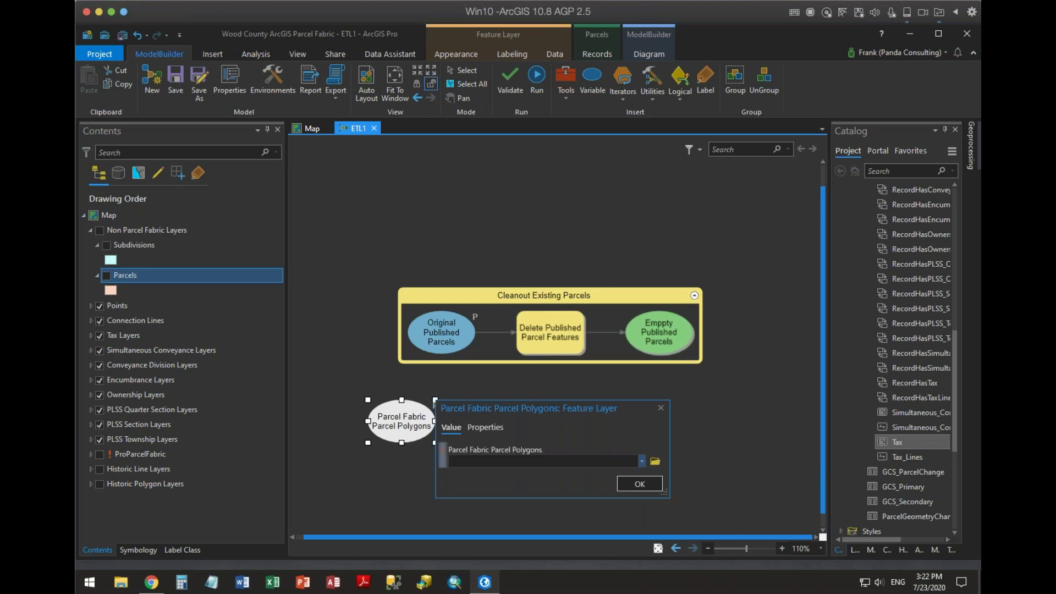
{"action": "left_click", "coordinate": [655, 460]}
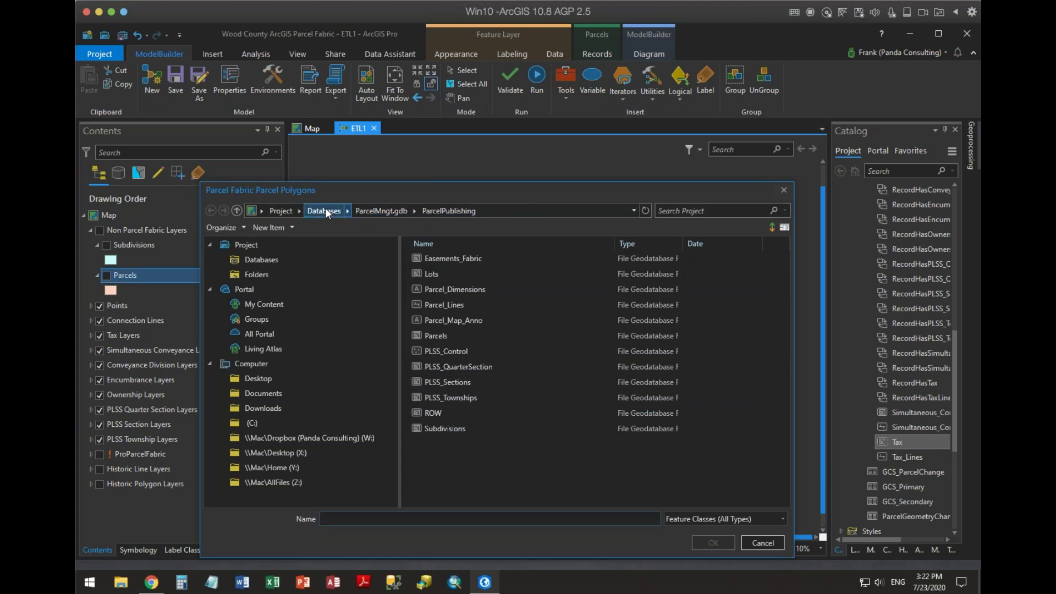
{"action": "left_click", "coordinate": [432, 337]}
{"action": "left_click", "coordinate": [387, 211]}
{"action": "left_click", "coordinate": [454, 271]}
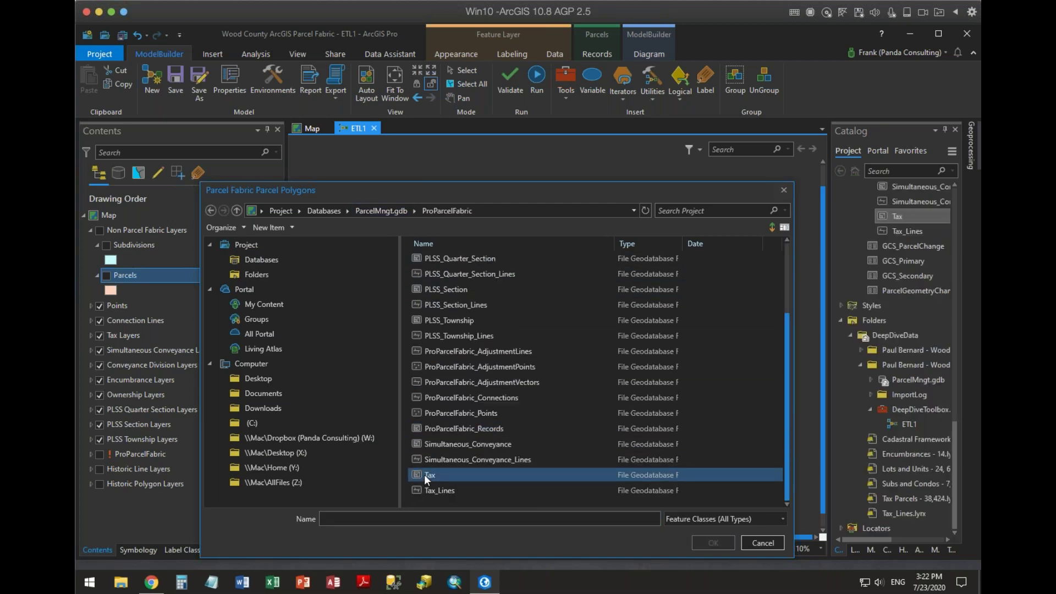
{"action": "left_click", "coordinate": [454, 476]}
{"action": "left_click", "coordinate": [713, 543]}
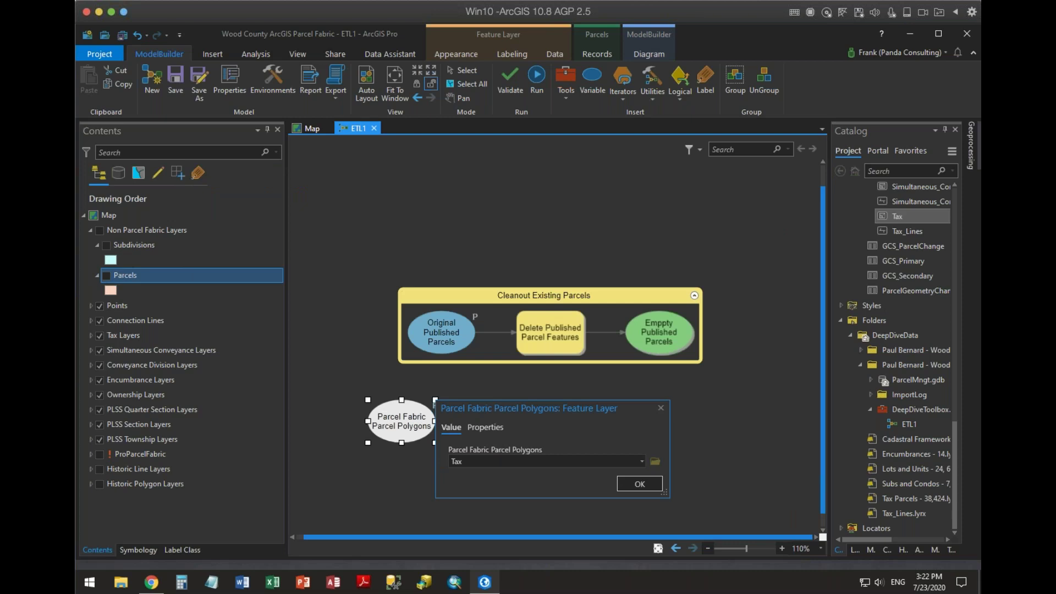
{"action": "left_click", "coordinate": [640, 483]}
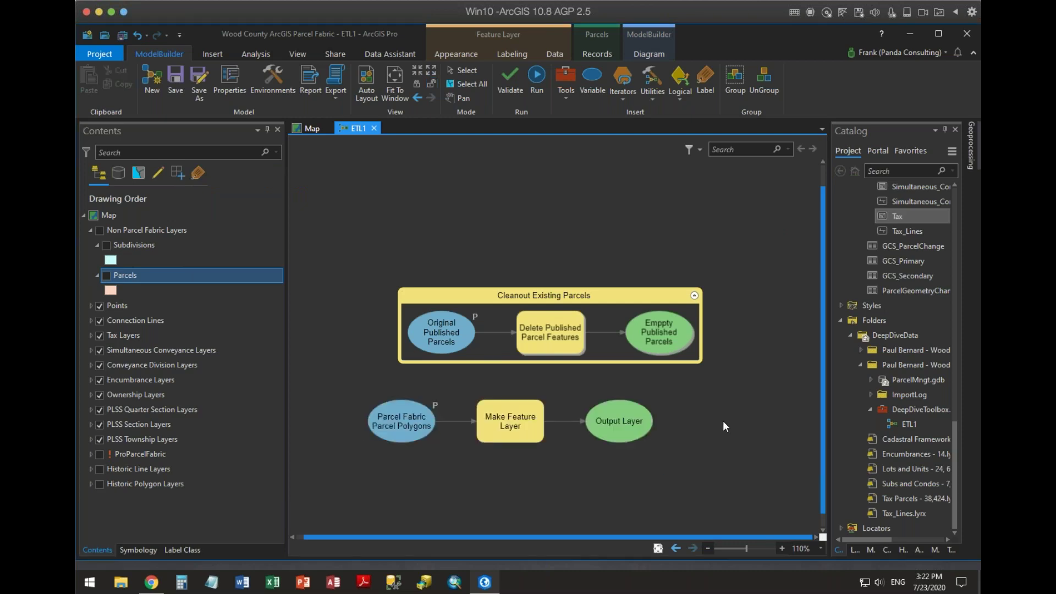
Rename the Make Feature Layer tool to Make Parcels Layer
{"action": "right_click", "coordinate": [530, 426]}
{"action": "left_click", "coordinate": [552, 348]}
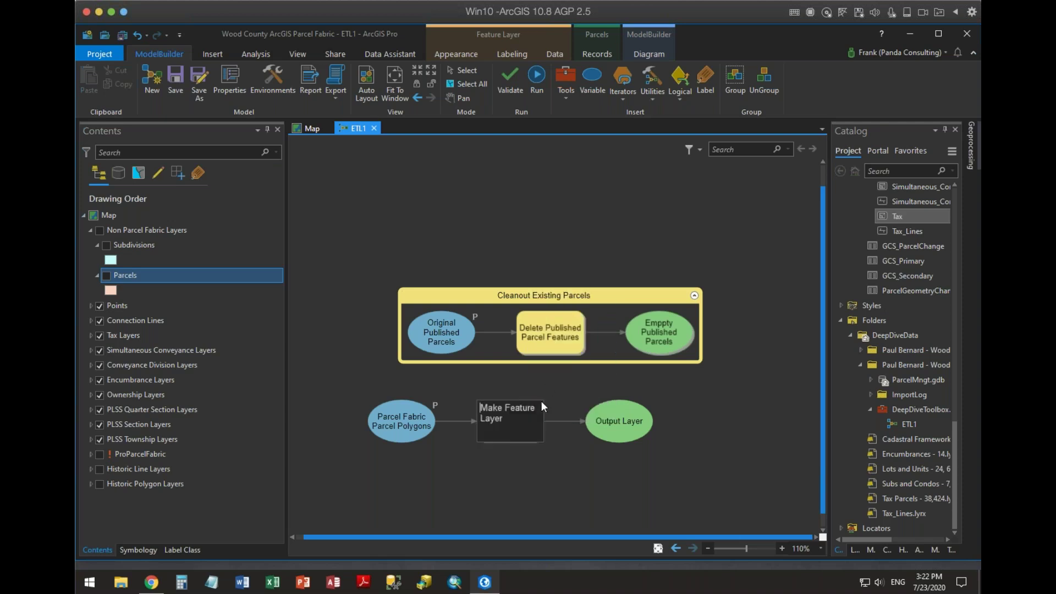
{"action": "key", "text": "ctrl+shift+Left"}
{"action": "key", "text": "ctrl+shift+Left"}
{"action": "key", "text": "ctrl+shift+Left"}
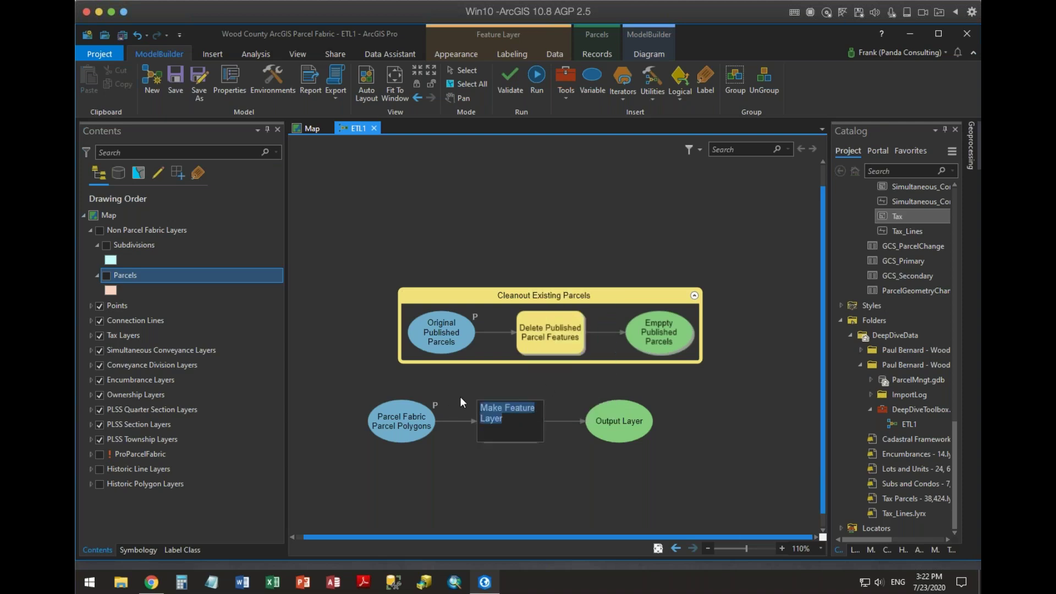
{"action": "type", "text": "Ma"}
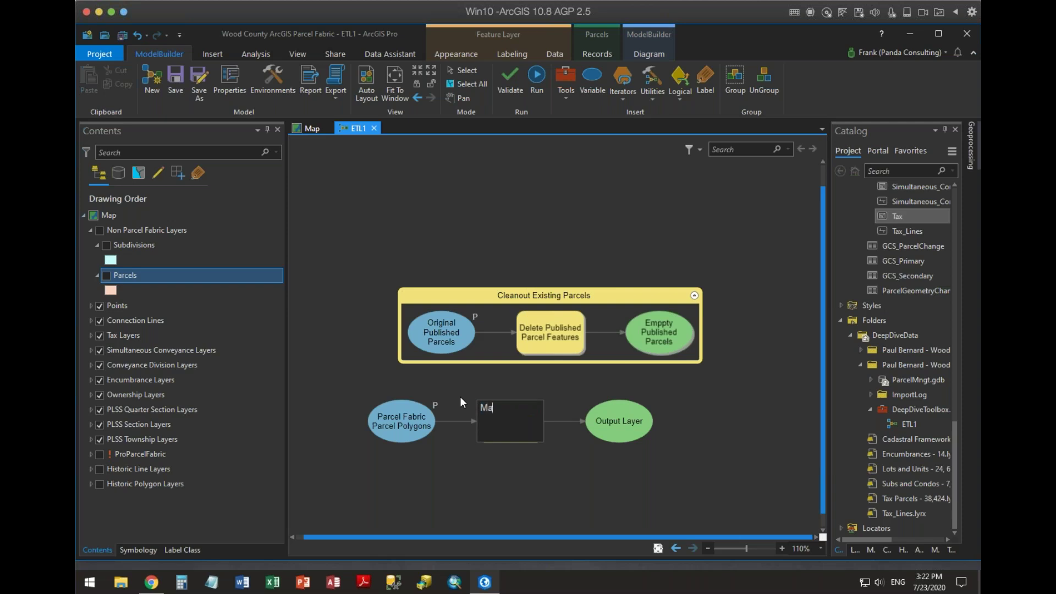
{"action": "type", "text": "ke Farcels Layer"}
{"action": "key", "text": "Return"}
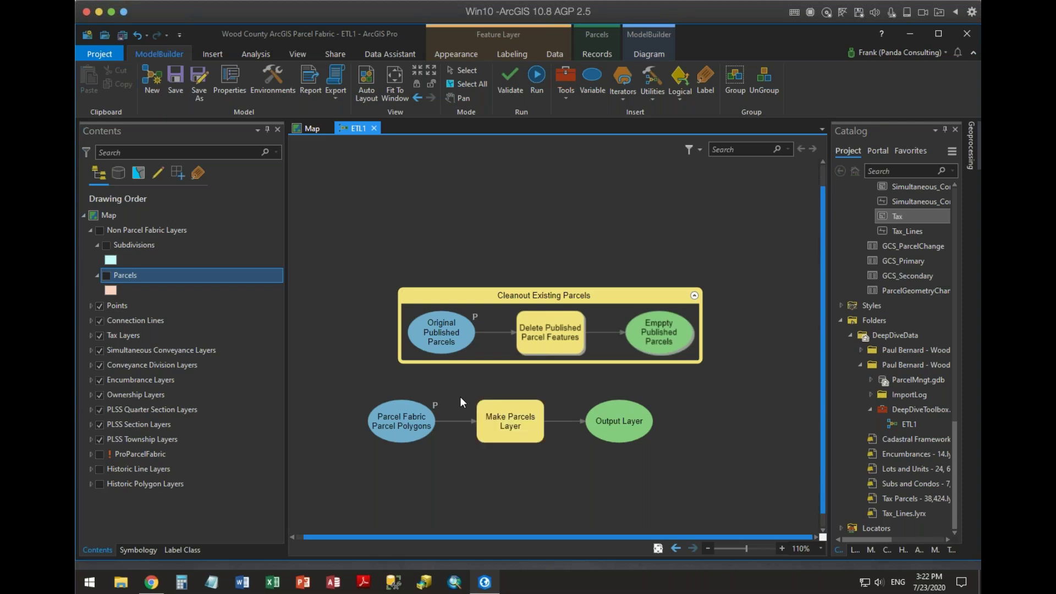
Rename the tool's Output Layer variable to Loaded Parcels
{"action": "right_click", "coordinate": [628, 417]}
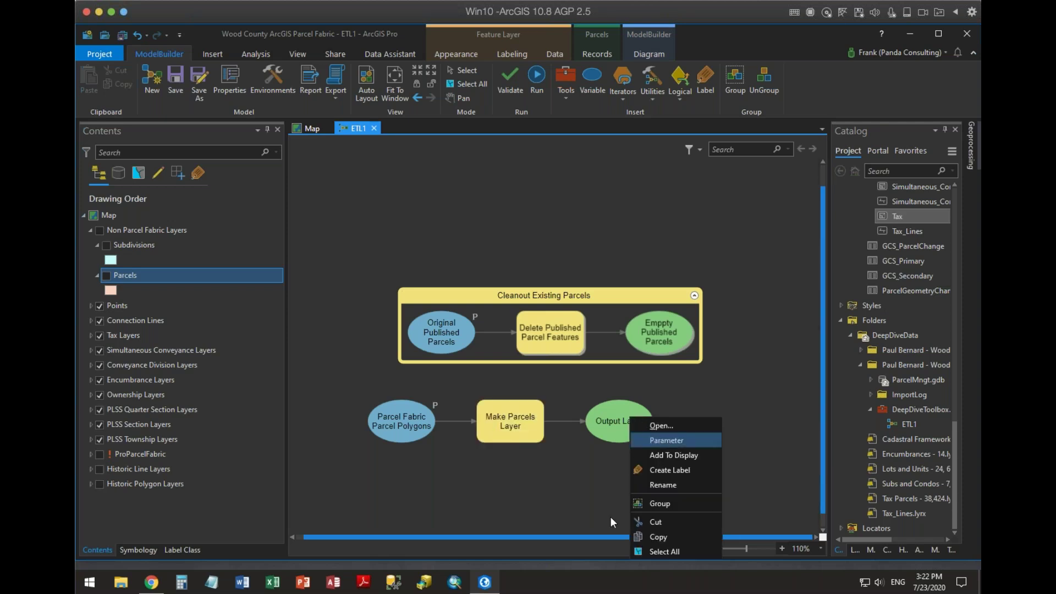
{"action": "left_click", "coordinate": [659, 485]}
{"action": "key", "text": "Delete"}
{"action": "key", "text": "Delete"}
{"action": "key", "text": "Delete"}
{"action": "key", "text": "Delete"}
{"action": "key", "text": "Delete"}
{"action": "key", "text": "Delete"}
{"action": "key", "text": "Delete"}
{"action": "key", "text": "Delete"}
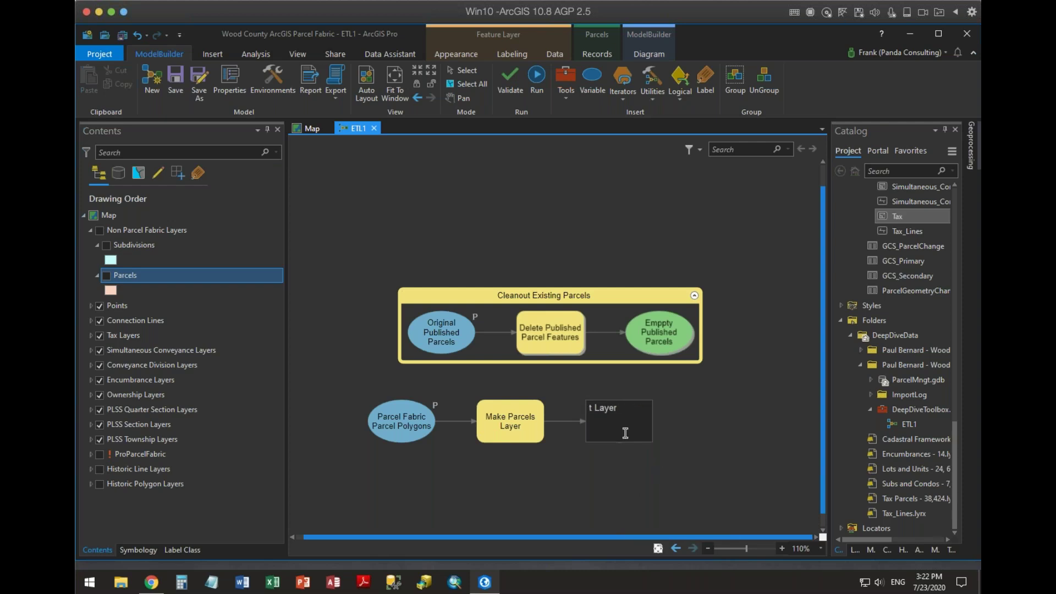
{"action": "key", "text": "Delete"}
{"action": "key", "text": "Delete"}
{"action": "key", "text": "Delete"}
{"action": "type", "text": "Loaded Par"}
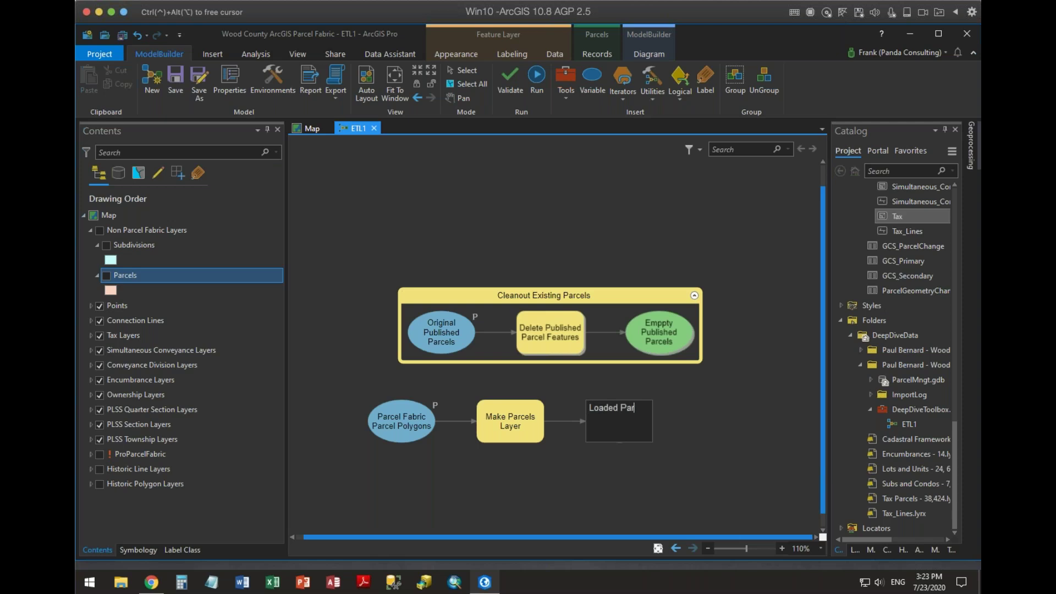
{"action": "type", "text": "cels"}
{"action": "key", "text": "Return"}
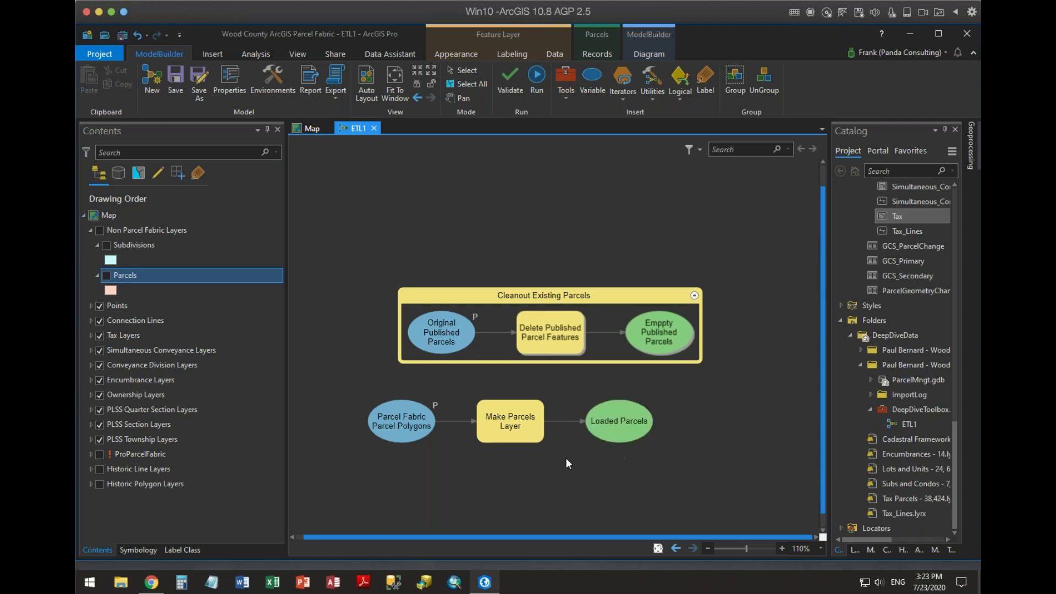
Open the Make Parcels Layer tool's parameters and review the complete list of fields in its field info
{"action": "left_click", "coordinate": [509, 422]}
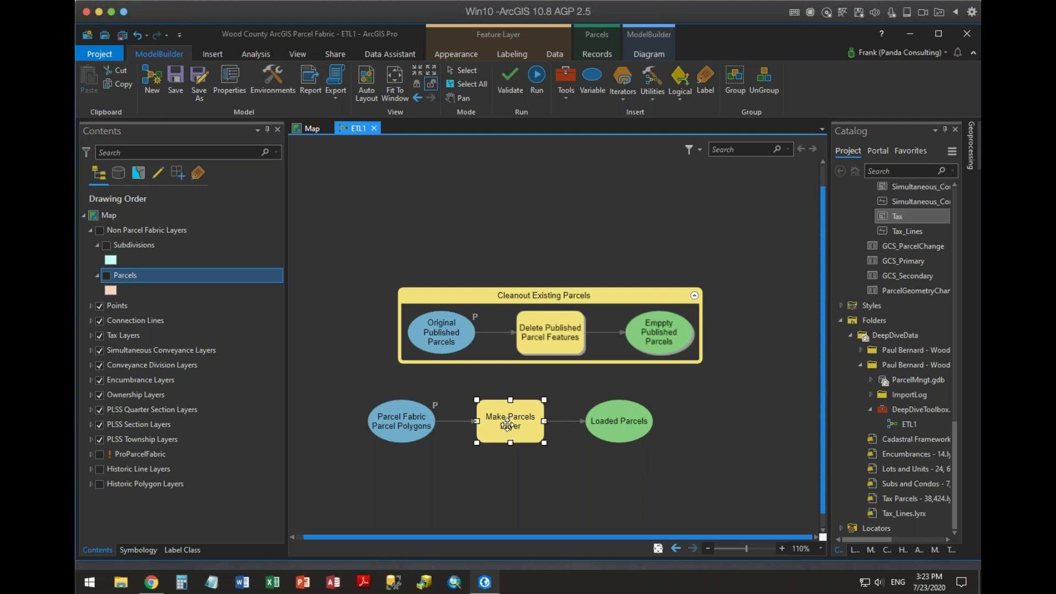
{"action": "double_click", "coordinate": [508, 423]}
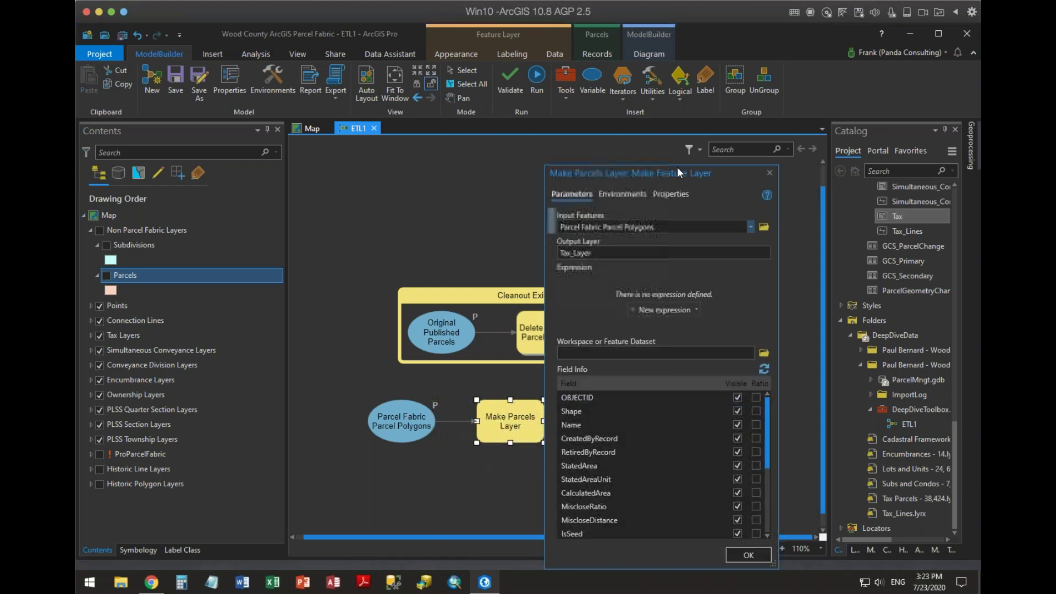
{"action": "left_click_drag", "start_coordinate": [674, 172], "coordinate": [517, 41]}
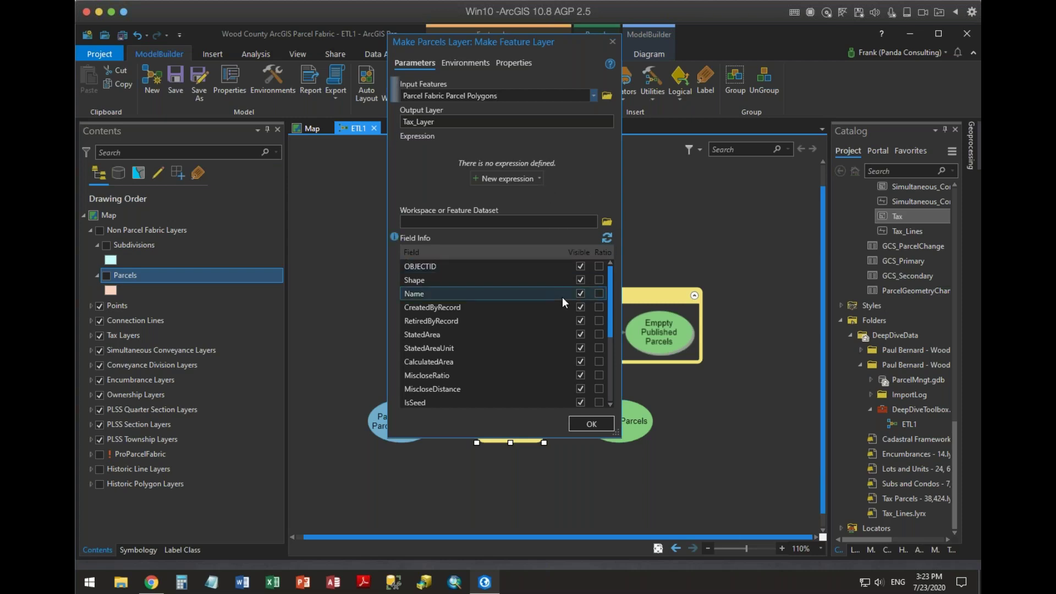
{"action": "scroll", "coordinate": [510, 299], "scroll_direction": "down", "scroll_amount": 3}
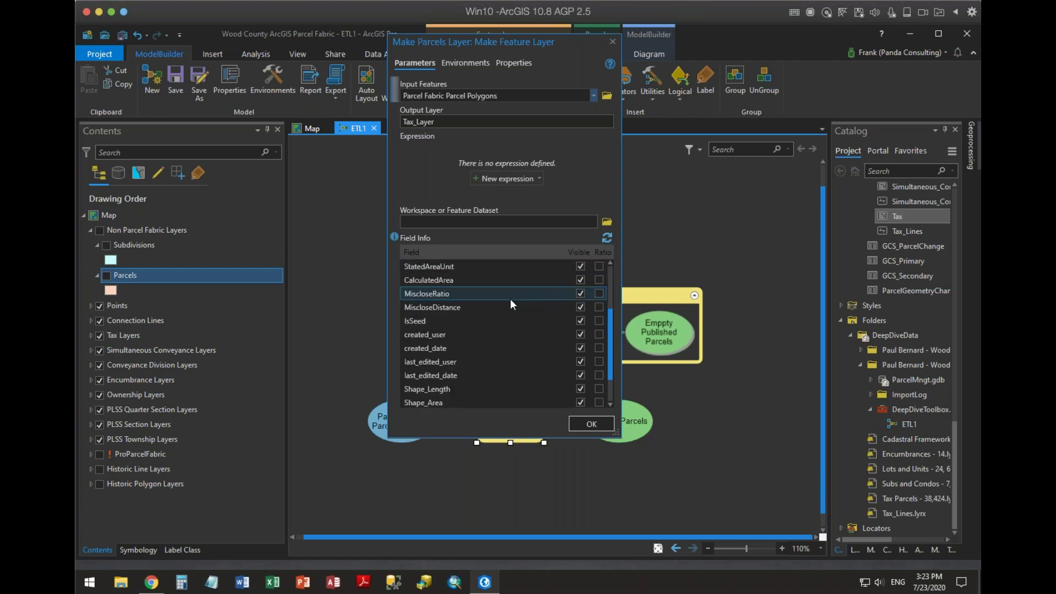
{"action": "left_click_drag", "start_coordinate": [618, 433], "coordinate": [731, 491]}
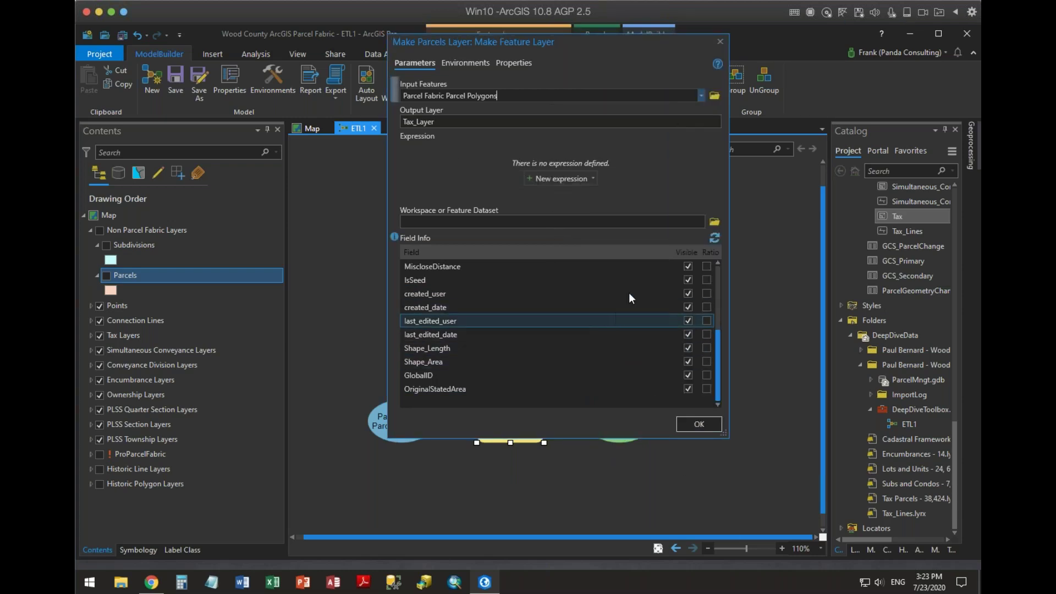
{"action": "scroll", "coordinate": [538, 310], "scroll_direction": "up", "scroll_amount": 3}
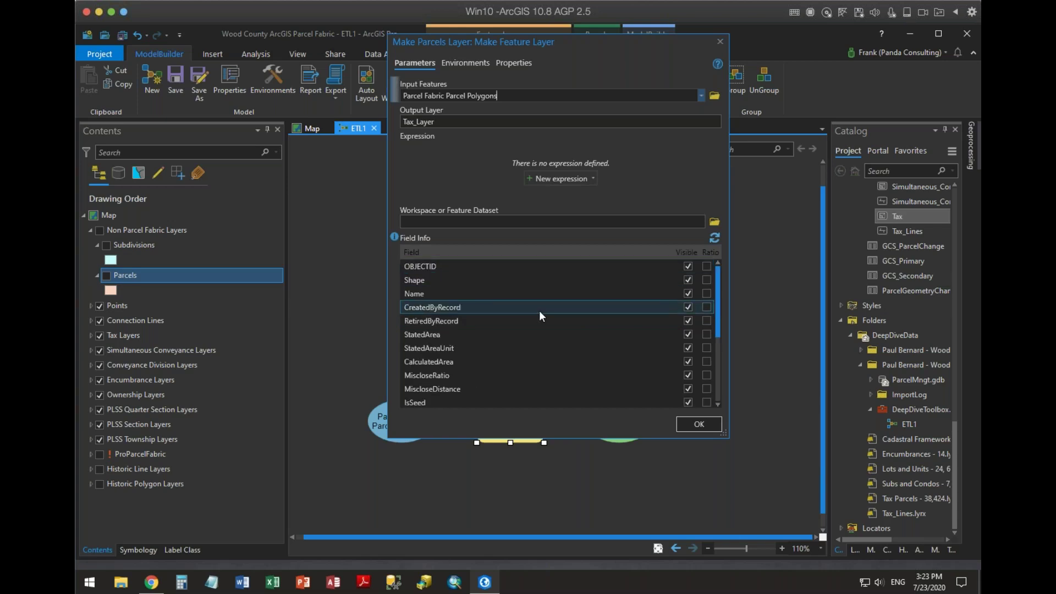
{"action": "scroll", "coordinate": [539, 280], "scroll_direction": "down", "scroll_amount": 3}
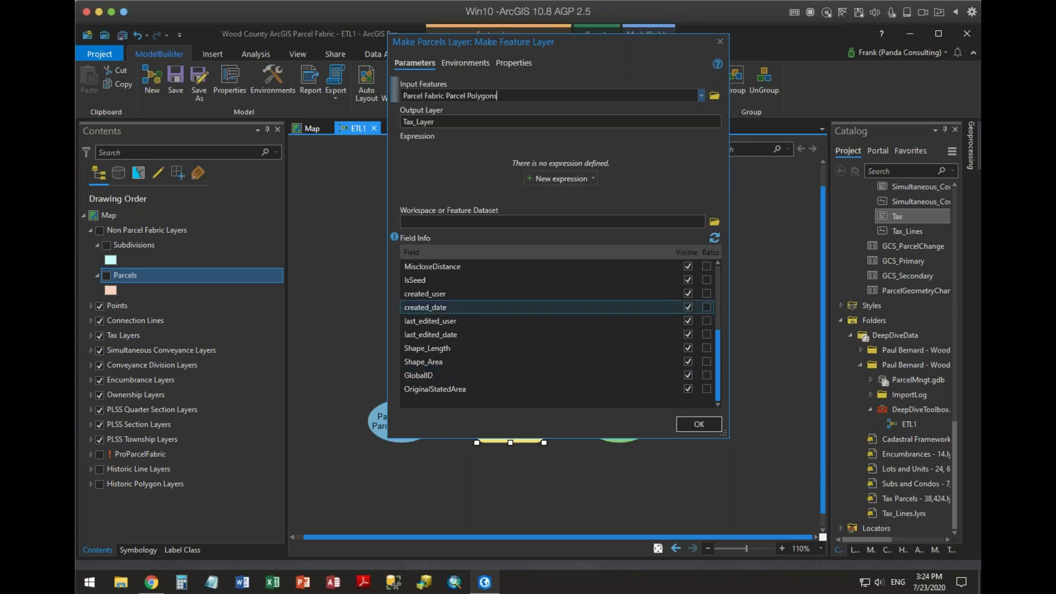
Add an expression to the Make Parcels Layer tool that keeps only parcels where Retired By Record is null
{"action": "left_click", "coordinate": [560, 177]}
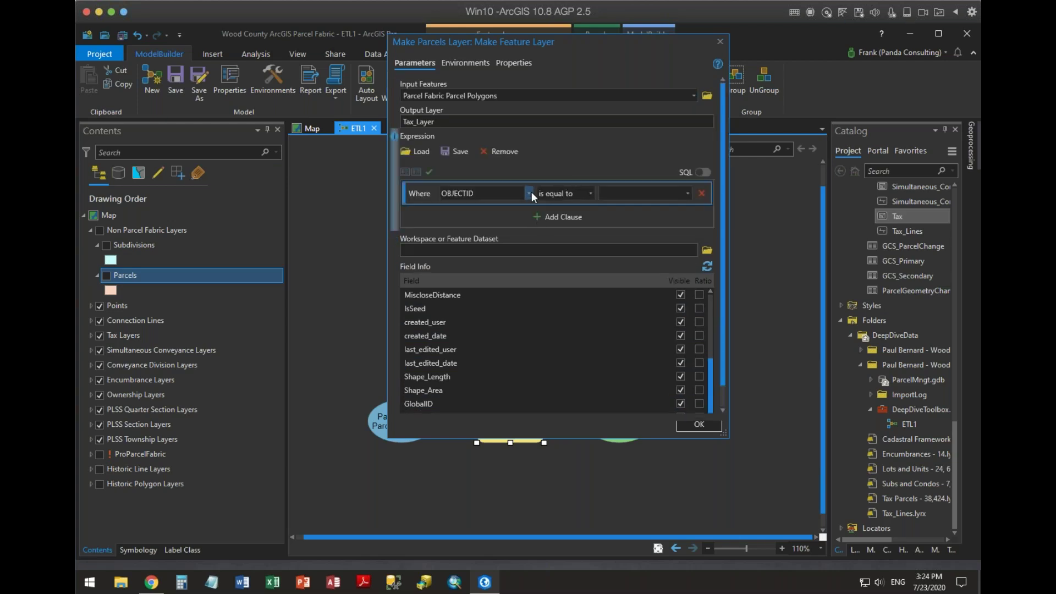
{"action": "left_click", "coordinate": [529, 192]}
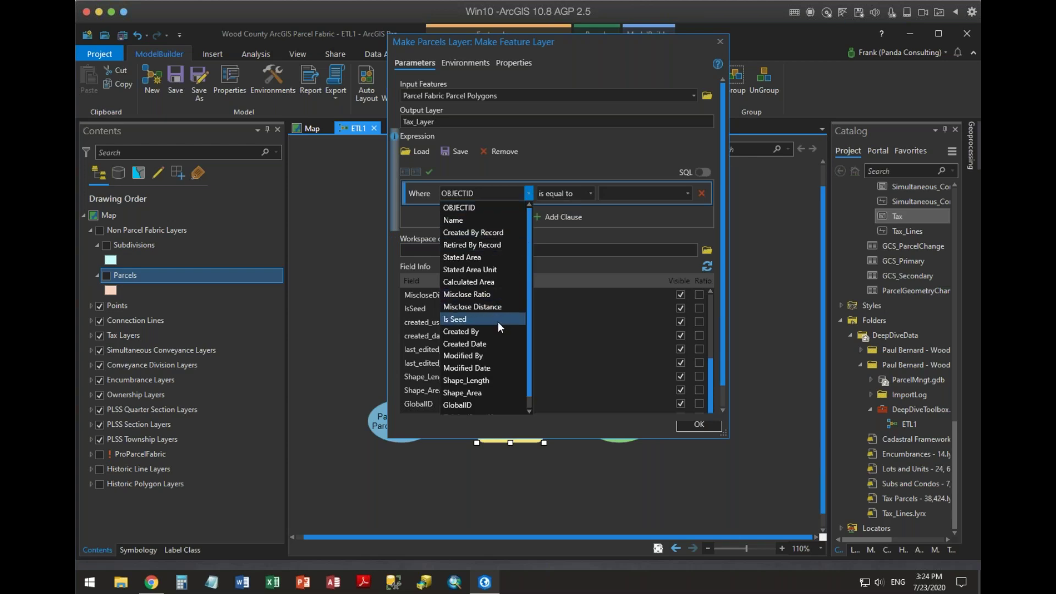
{"action": "scroll", "coordinate": [497, 327], "scroll_direction": "down", "scroll_amount": 1}
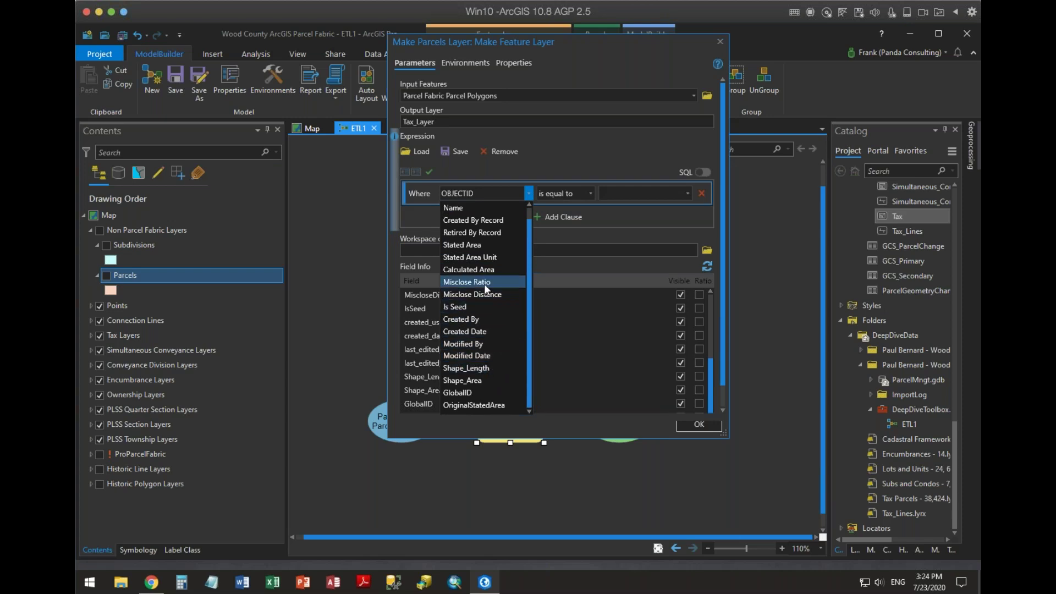
{"action": "left_click", "coordinate": [483, 232]}
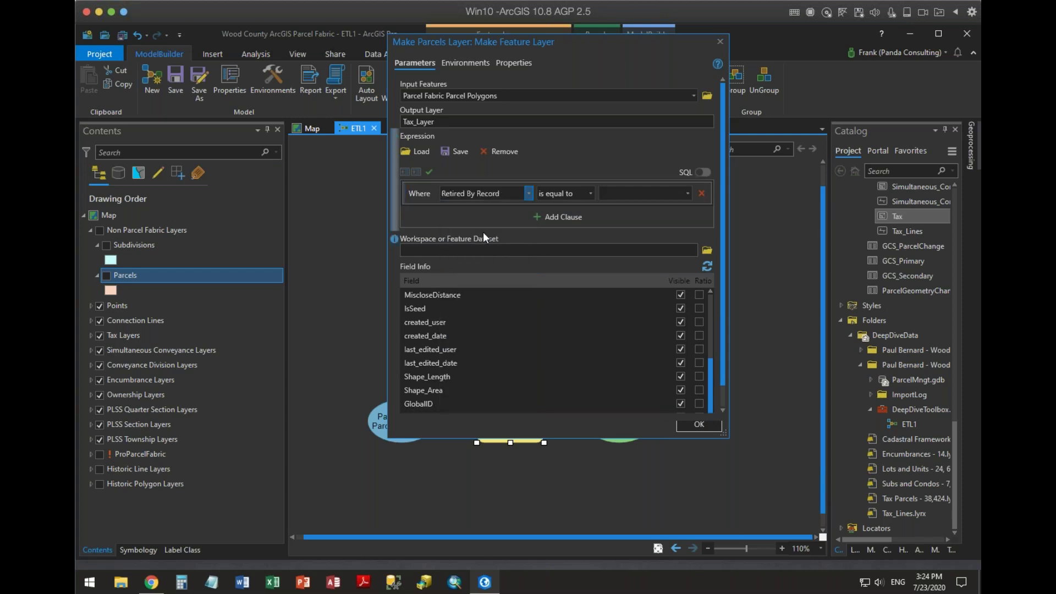
{"action": "left_click", "coordinate": [590, 193]}
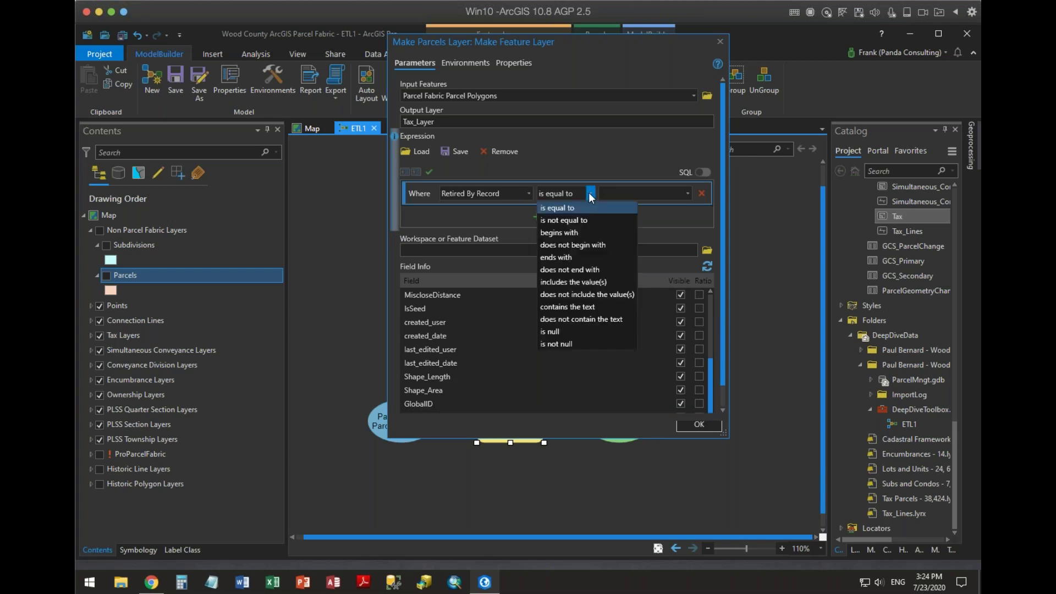
{"action": "left_click", "coordinate": [564, 331]}
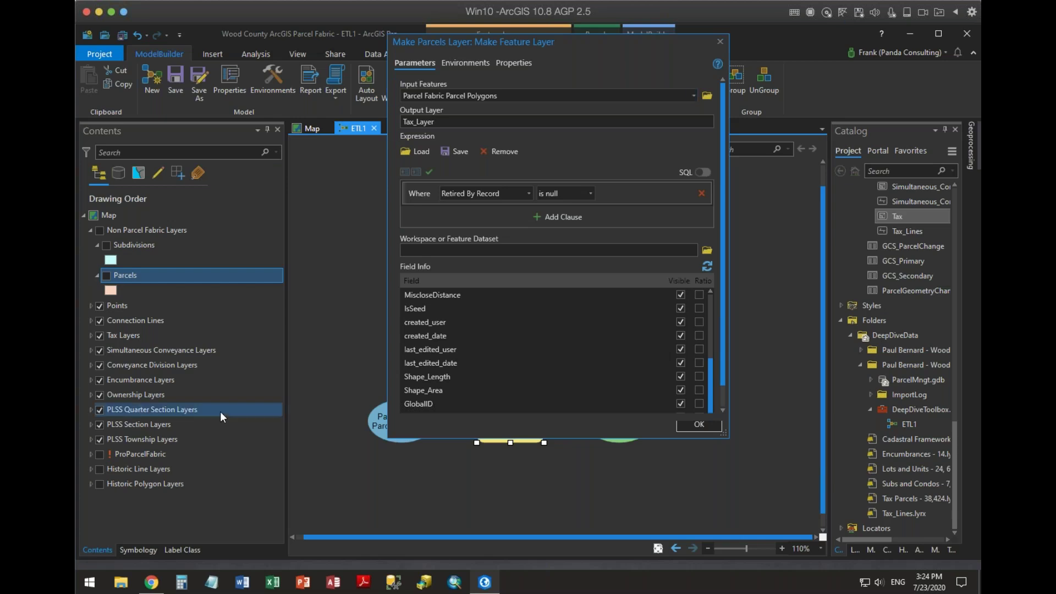
Open the Tax Polygons attribute table and examine its Created By Record and Retired By Record values
{"action": "left_click", "coordinate": [91, 335]}
{"action": "left_click", "coordinate": [121, 367]}
{"action": "right_click", "coordinate": [121, 367]}
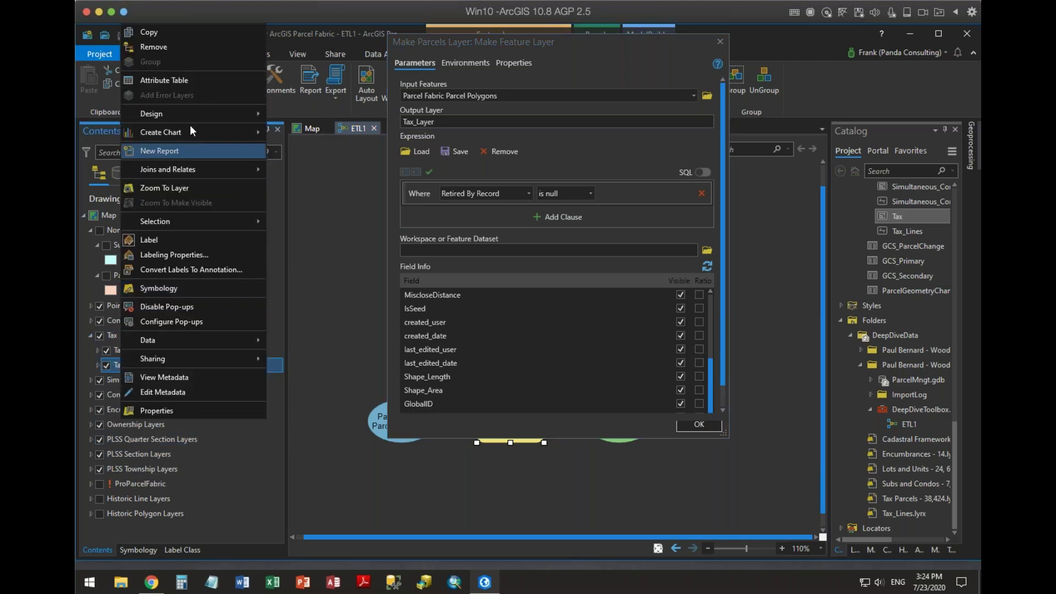
{"action": "left_click", "coordinate": [407, 67]}
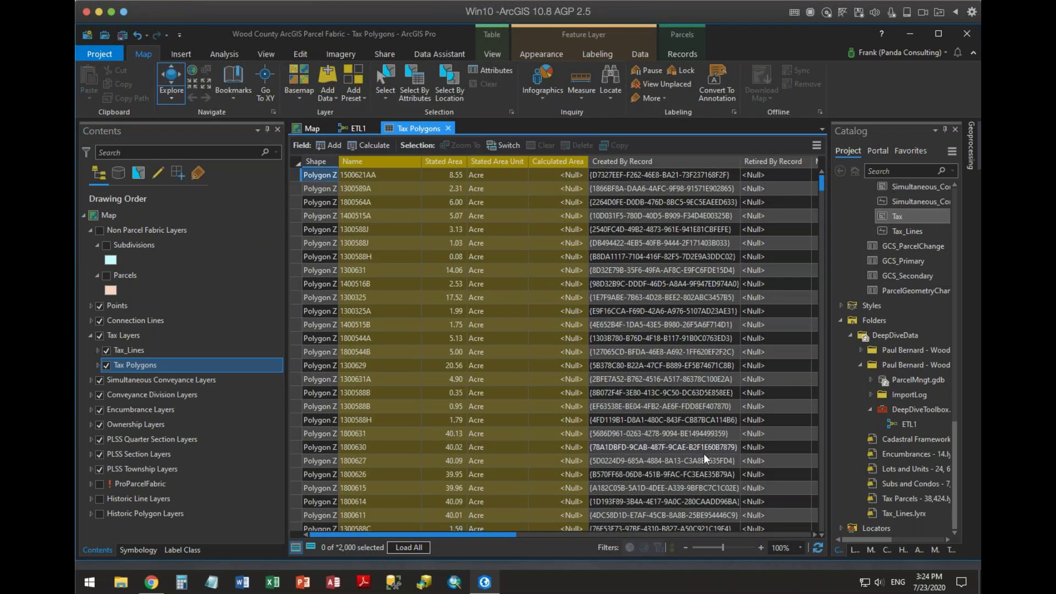
{"action": "left_click", "coordinate": [681, 158]}
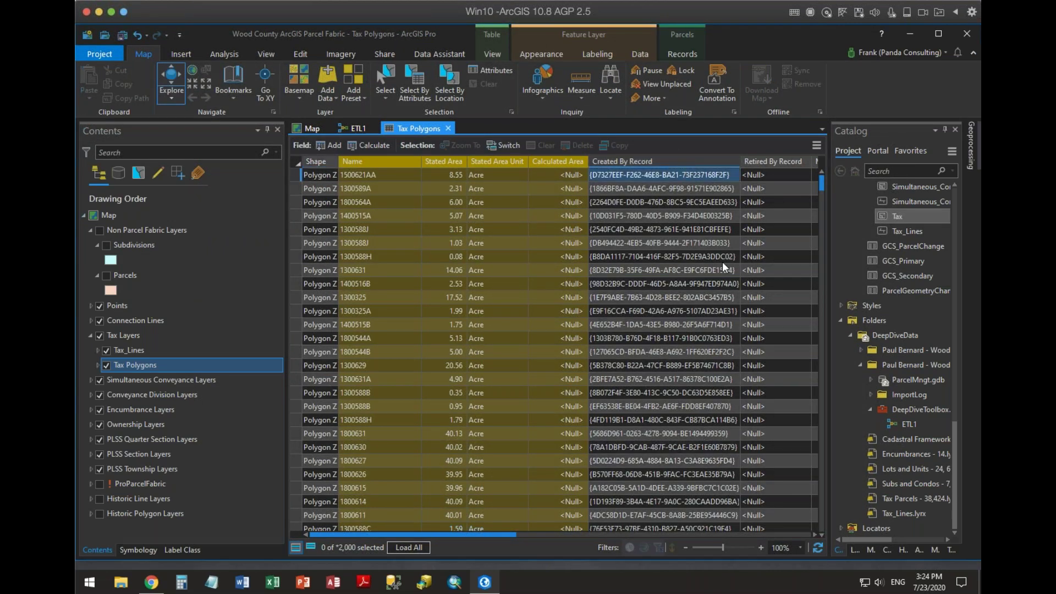
{"action": "left_click", "coordinate": [787, 159]}
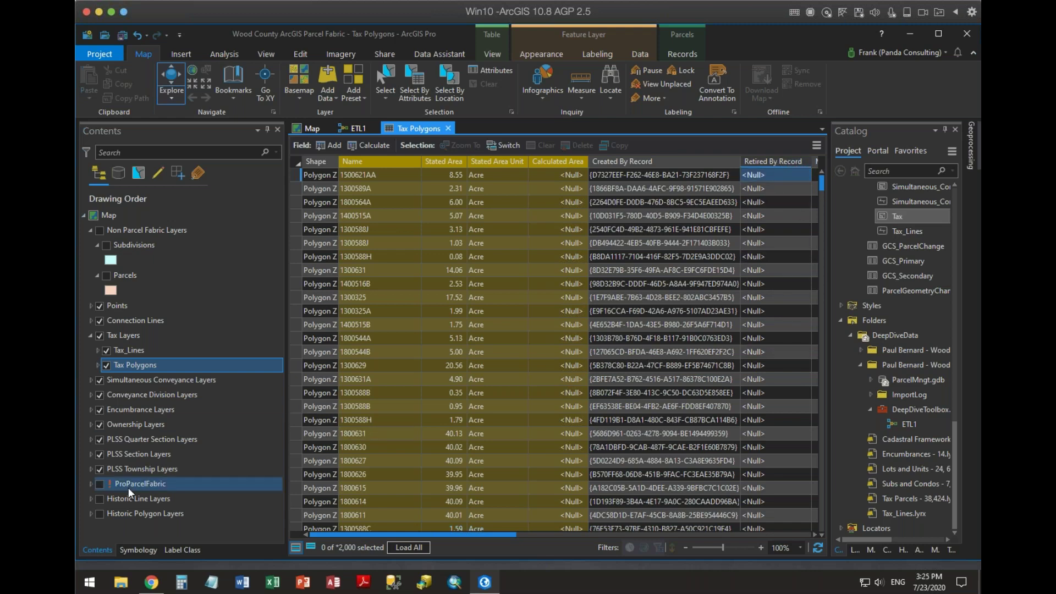
Examine the Retired By Record values in the Historic Tax Polygons attribute table, and close both attribute tables
{"action": "left_click", "coordinate": [91, 513]}
{"action": "scroll", "coordinate": [184, 487], "scroll_direction": "down", "scroll_amount": 2}
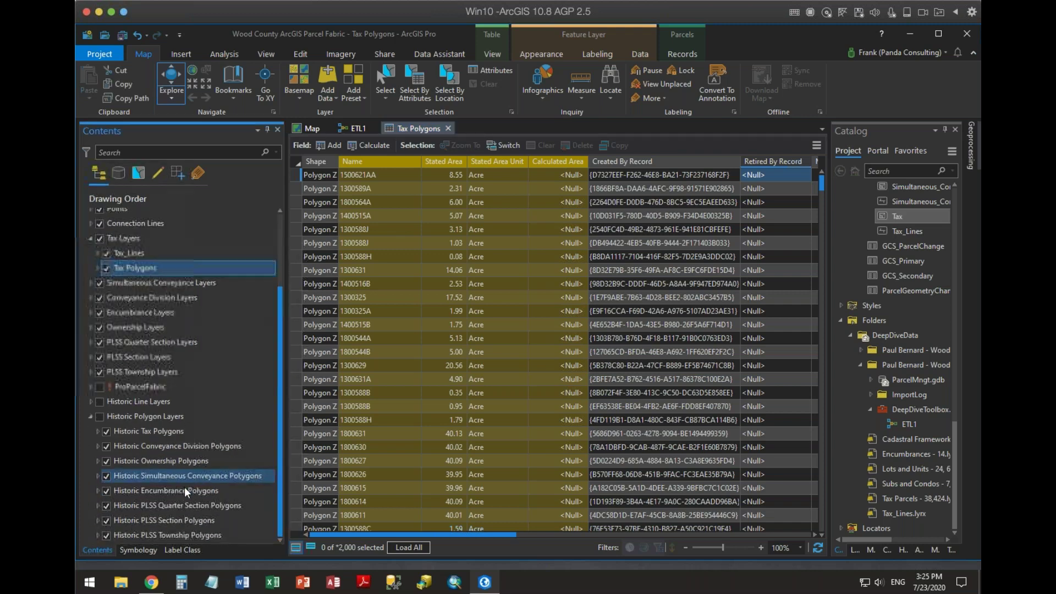
{"action": "right_click", "coordinate": [144, 433]}
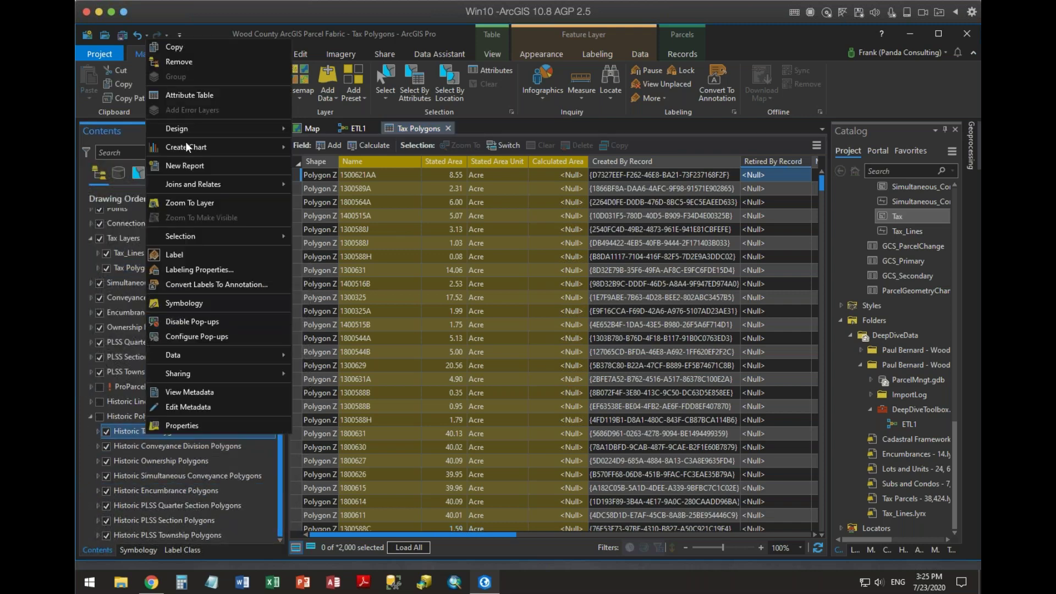
{"action": "left_click", "coordinate": [199, 92]}
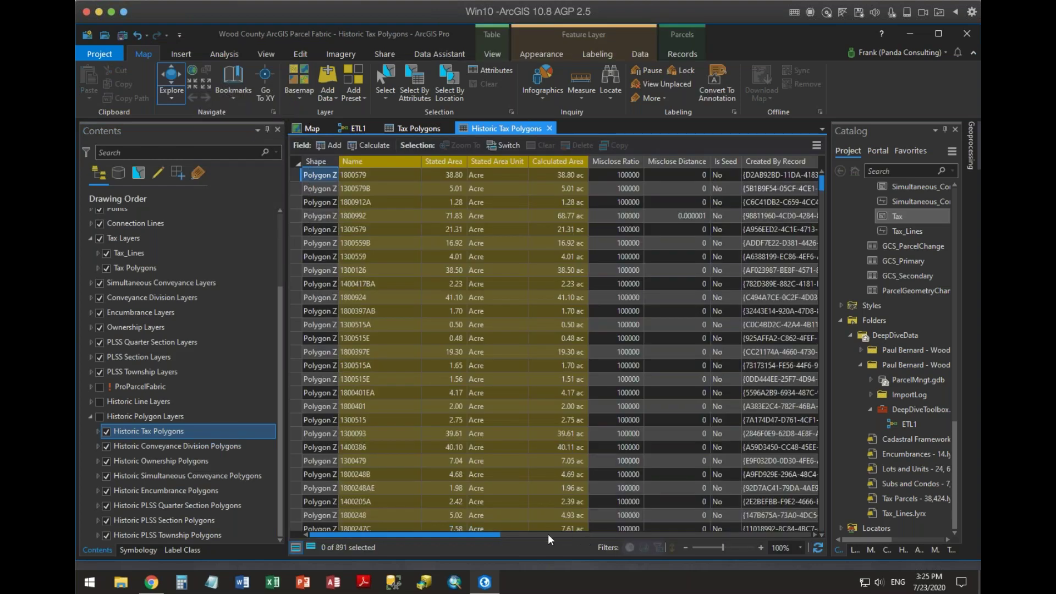
{"action": "left_click_drag", "start_coordinate": [489, 536], "coordinate": [626, 536]}
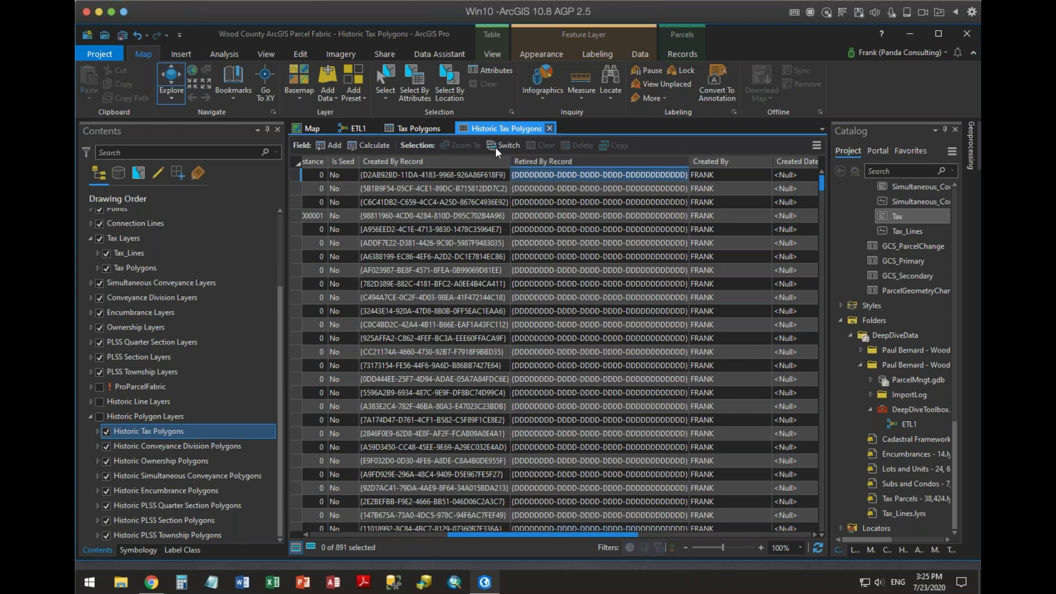
{"action": "left_click", "coordinate": [549, 128]}
{"action": "left_click", "coordinate": [448, 128]}
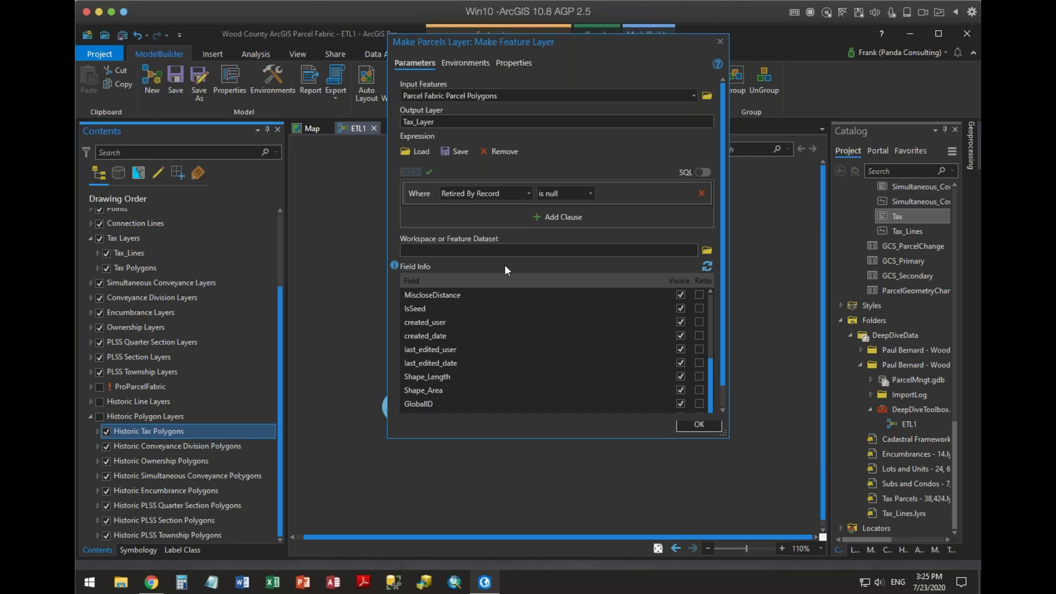
Hide the MiscloseRatio, MiscloseDistance and IsSeed fields in the Make Parcels Layer tool and apply its parameters
{"action": "left_click_drag", "start_coordinate": [711, 374], "coordinate": [711, 302]}
{"action": "scroll", "coordinate": [711, 321], "scroll_direction": "down", "scroll_amount": 1}
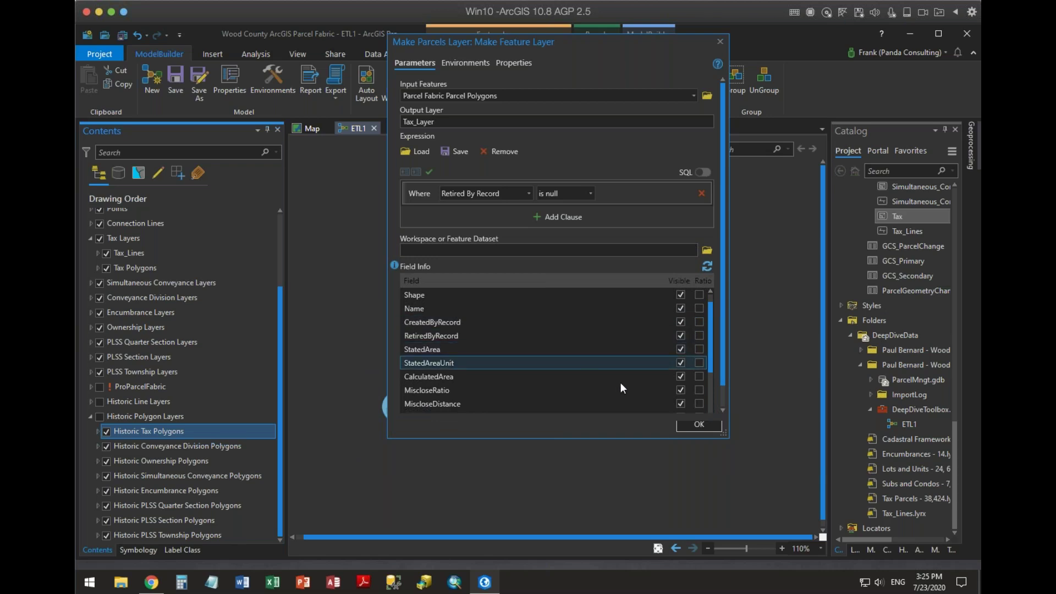
{"action": "scroll", "coordinate": [624, 389], "scroll_direction": "down", "scroll_amount": 2}
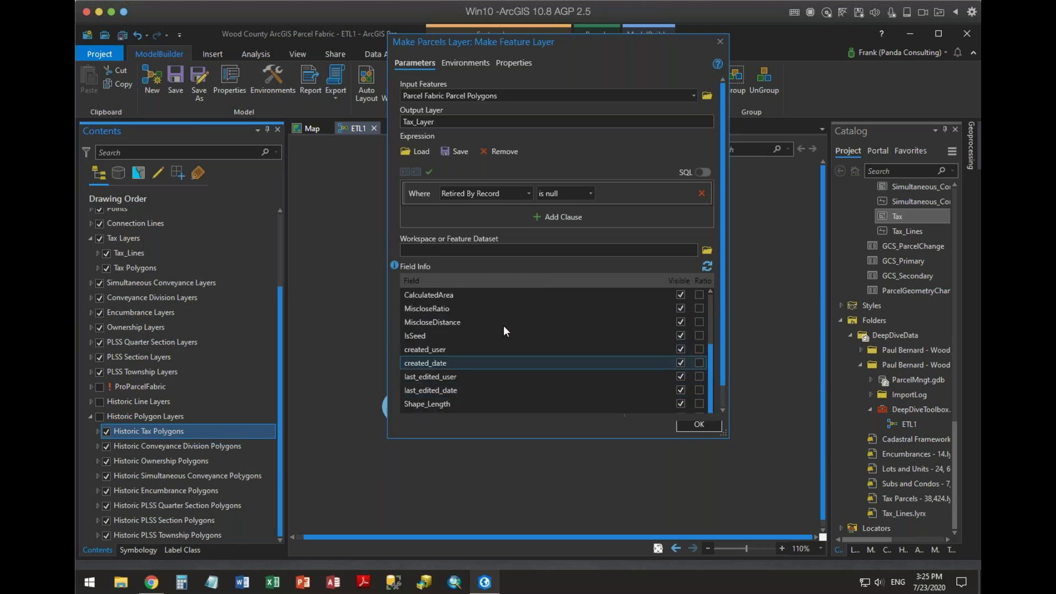
{"action": "left_click", "coordinate": [681, 308]}
{"action": "left_click", "coordinate": [681, 322]}
{"action": "left_click", "coordinate": [681, 336]}
{"action": "scroll", "coordinate": [621, 387], "scroll_direction": "down", "scroll_amount": 1}
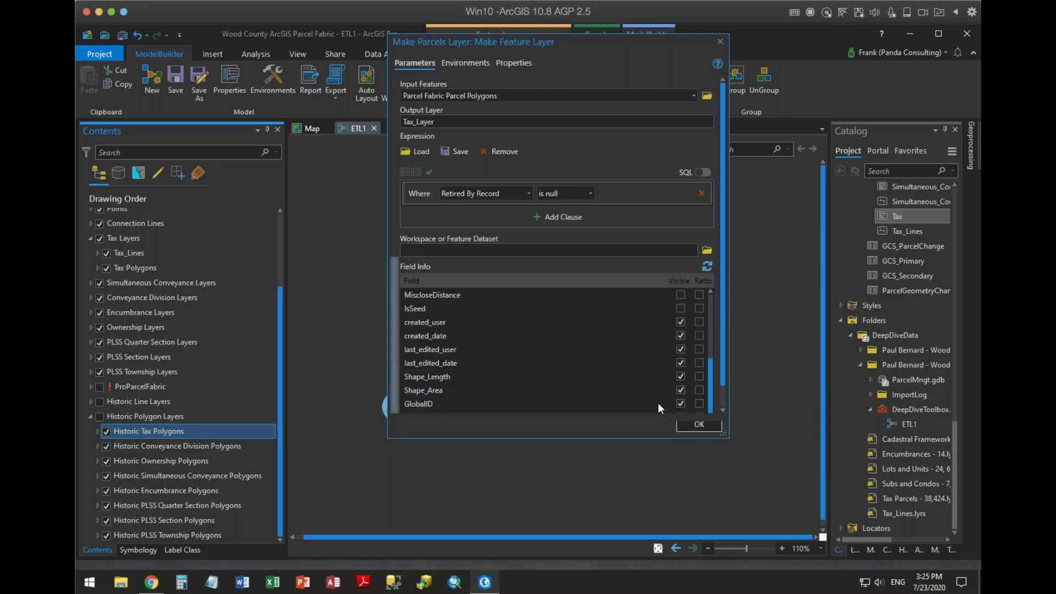
{"action": "left_click", "coordinate": [694, 427]}
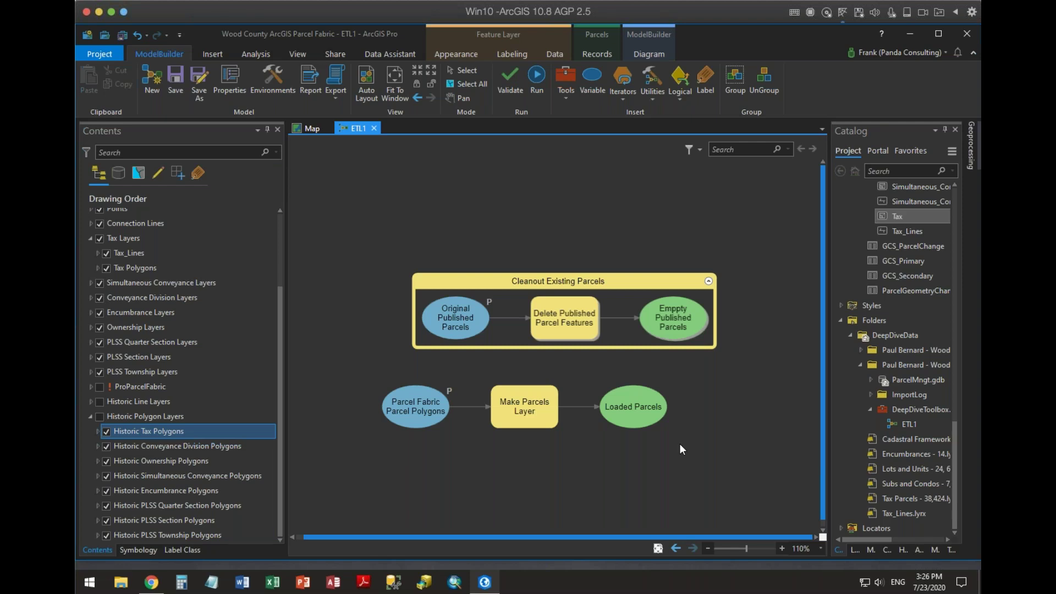
Add the Append tool to the model and align it with its output in the row after Loaded Parcels
{"action": "mouse_move", "coordinate": [680, 327]}
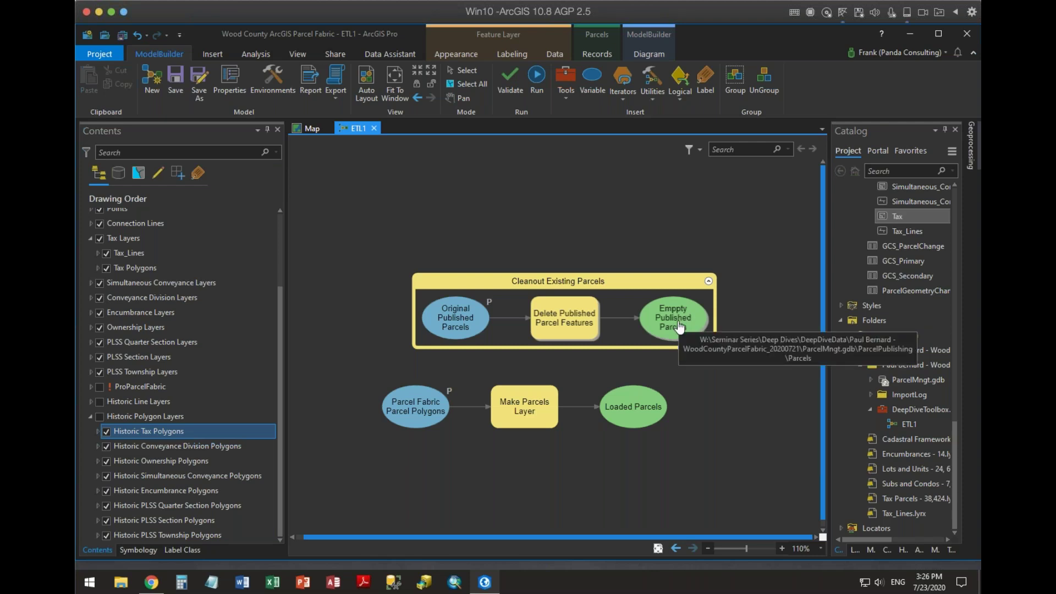
{"action": "double_click", "coordinate": [726, 398]}
{"action": "type", "text": "append"}
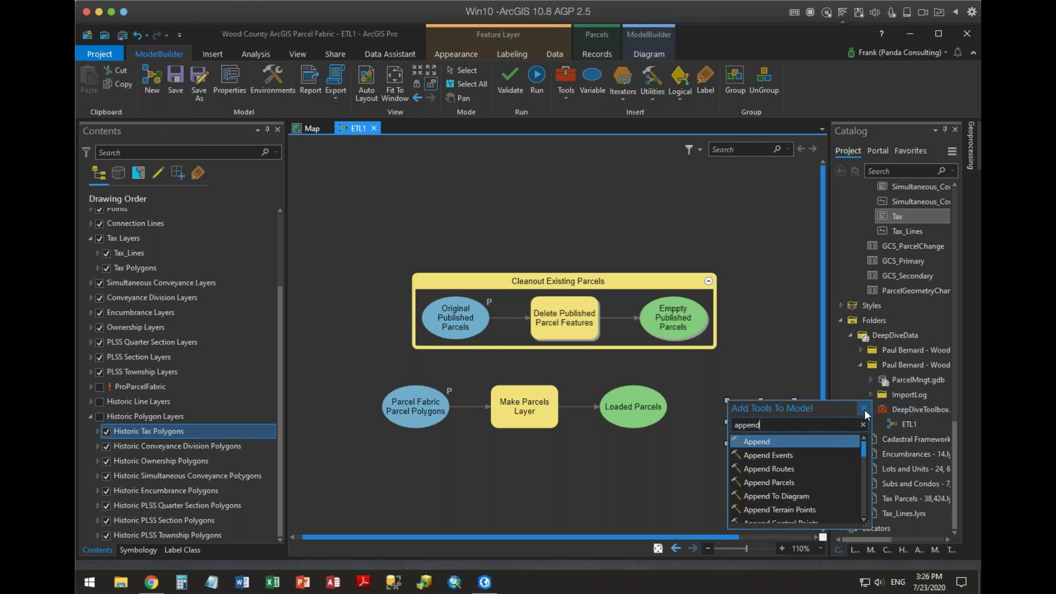
{"action": "key", "text": "Return"}
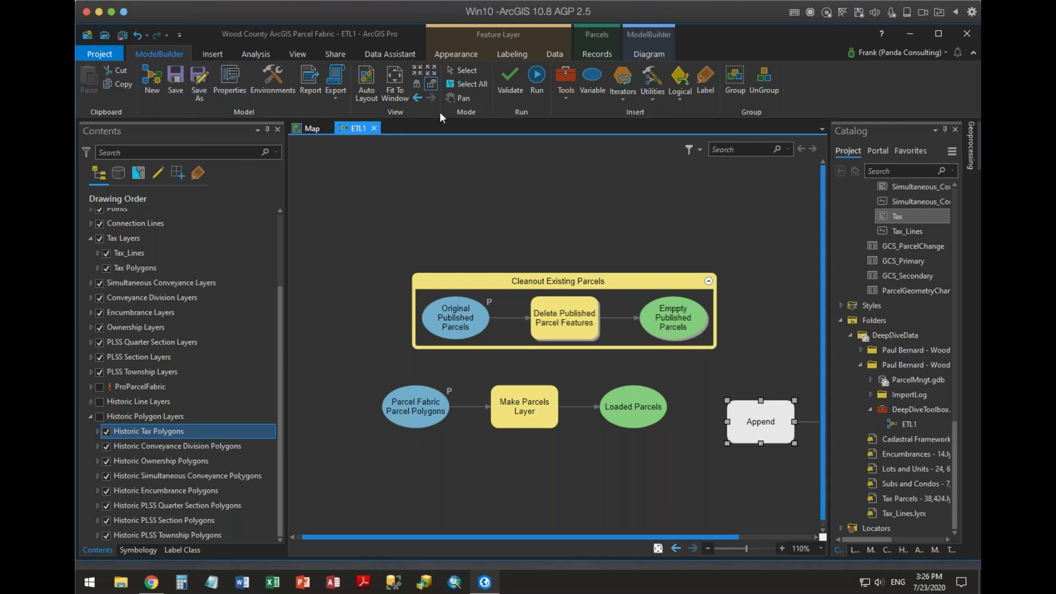
{"action": "left_click", "coordinate": [431, 70]}
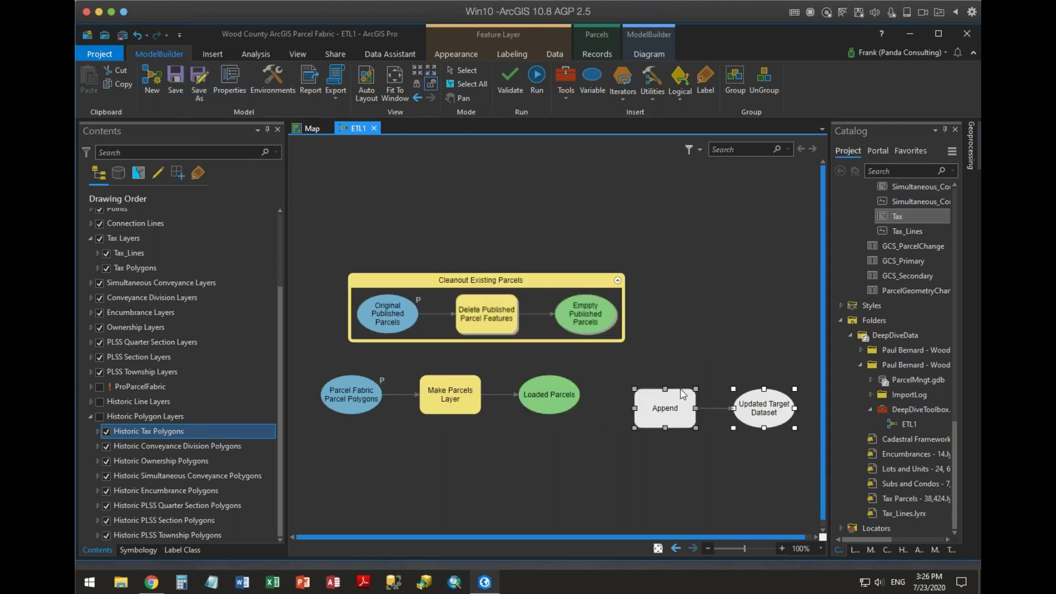
{"action": "right_click", "coordinate": [664, 408]}
{"action": "left_click_drag", "start_coordinate": [664, 408], "coordinate": [644, 391]}
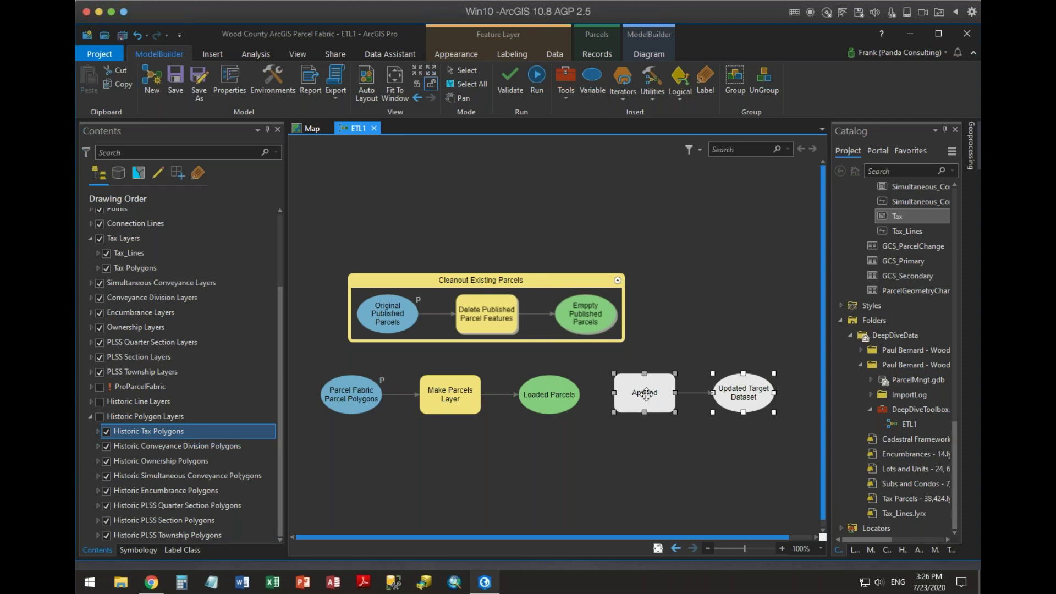
{"action": "mouse_move", "coordinate": [647, 393]}
{"action": "left_click", "coordinate": [658, 357]}
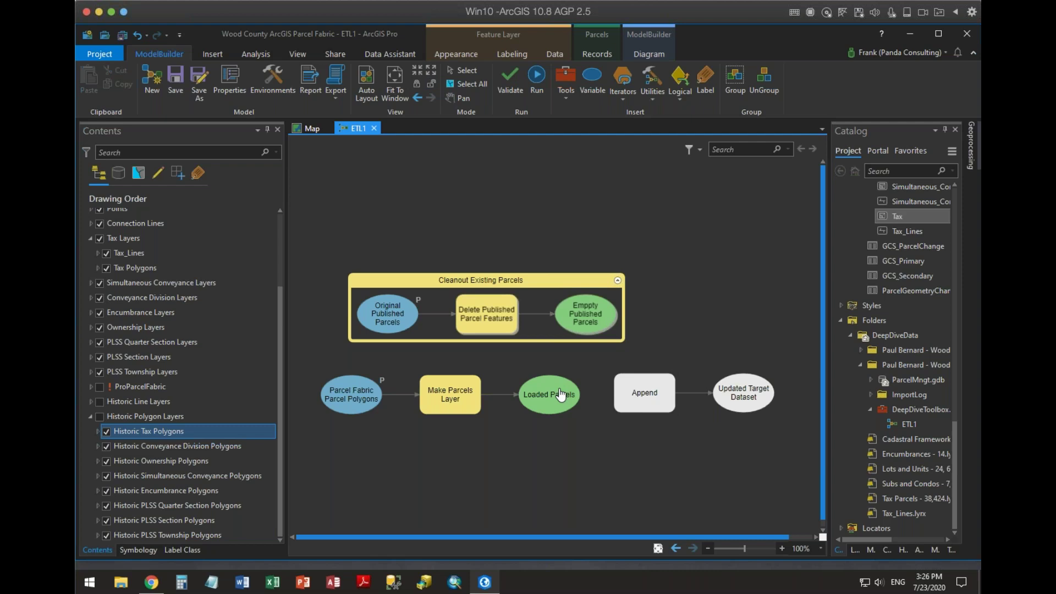
Connect Loaded Parcels to the Append tool as its Input Datasets
{"action": "left_click_drag", "start_coordinate": [563, 397], "coordinate": [627, 399]}
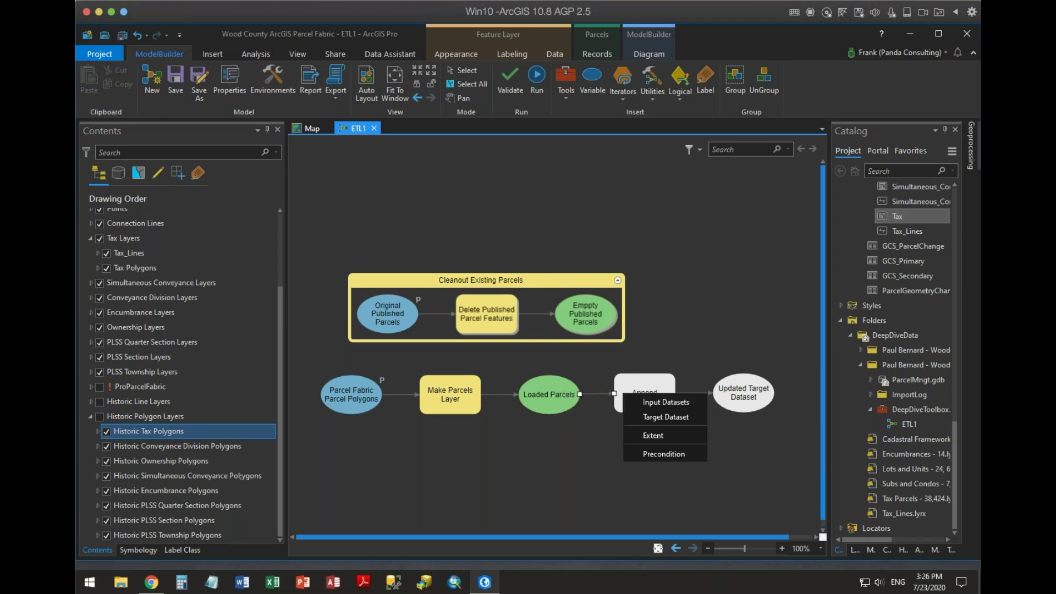
{"action": "left_click", "coordinate": [643, 399]}
{"action": "left_click", "coordinate": [647, 475]}
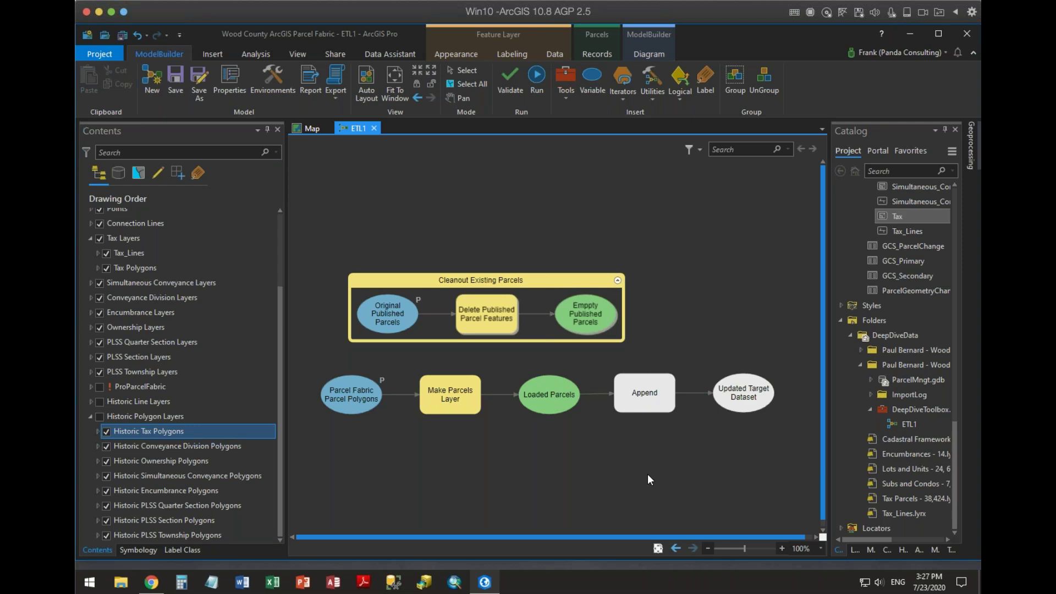
Connect Emppty Published Parcels to the Append tool as its Target Dataset
{"action": "double_click", "coordinate": [646, 401]}
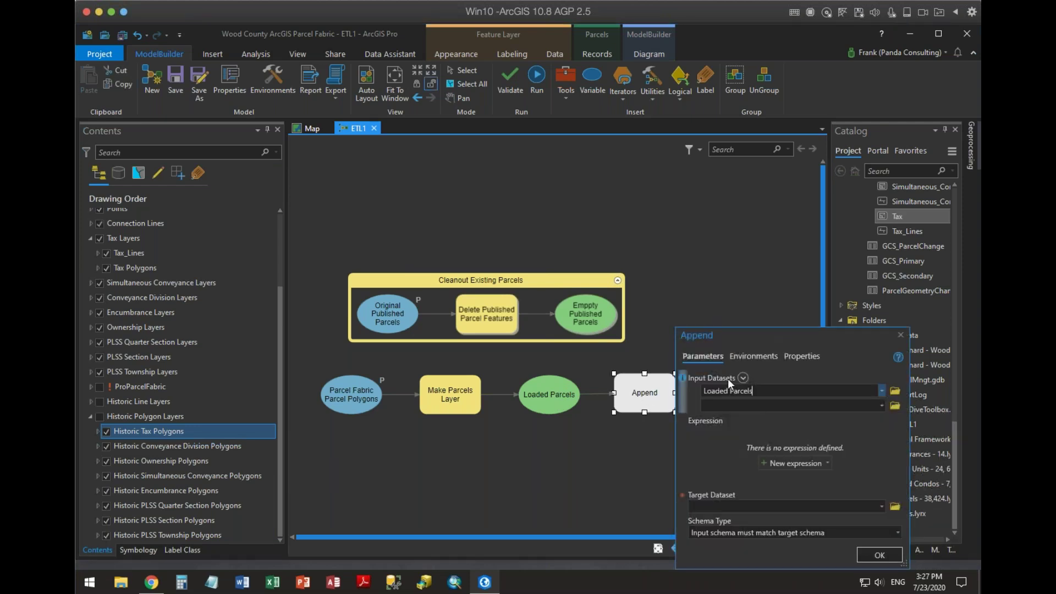
{"action": "left_click_drag", "start_coordinate": [785, 332], "coordinate": [493, 168]}
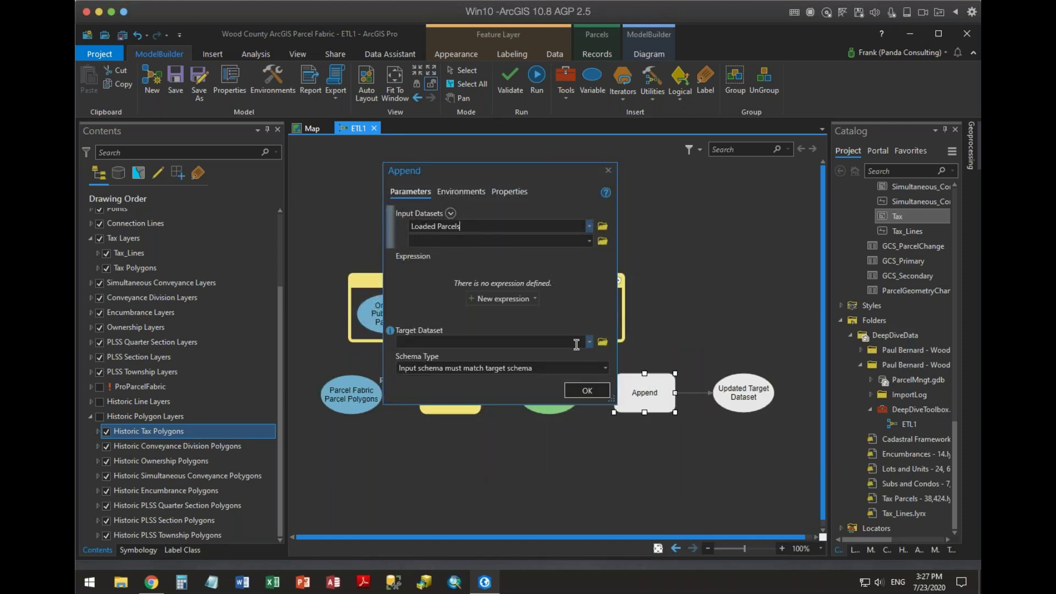
{"action": "left_click", "coordinate": [607, 170]}
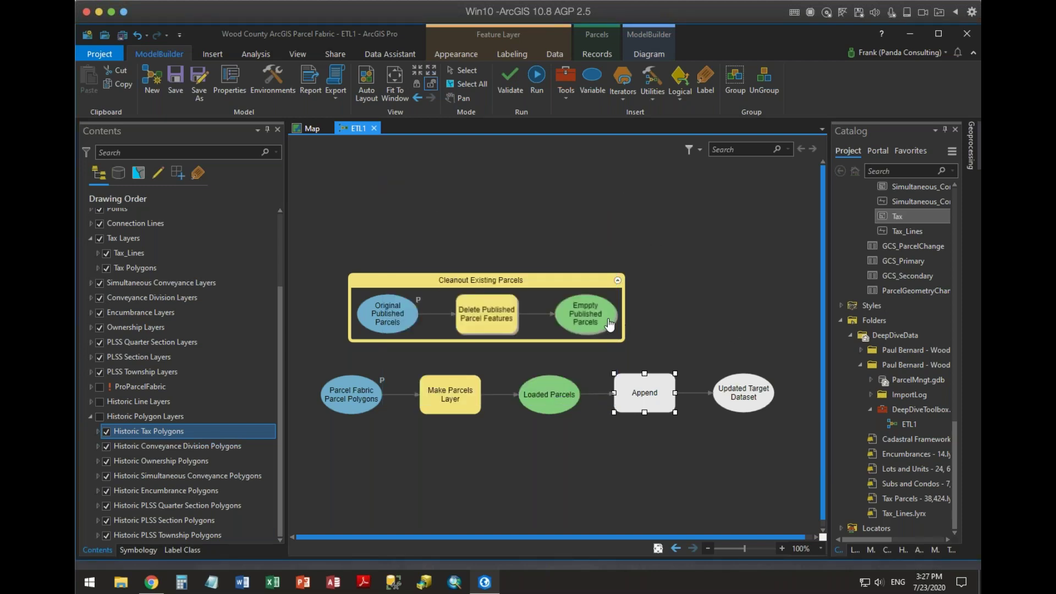
{"action": "left_click_drag", "start_coordinate": [609, 324], "coordinate": [644, 389]}
{"action": "left_click", "coordinate": [658, 406]}
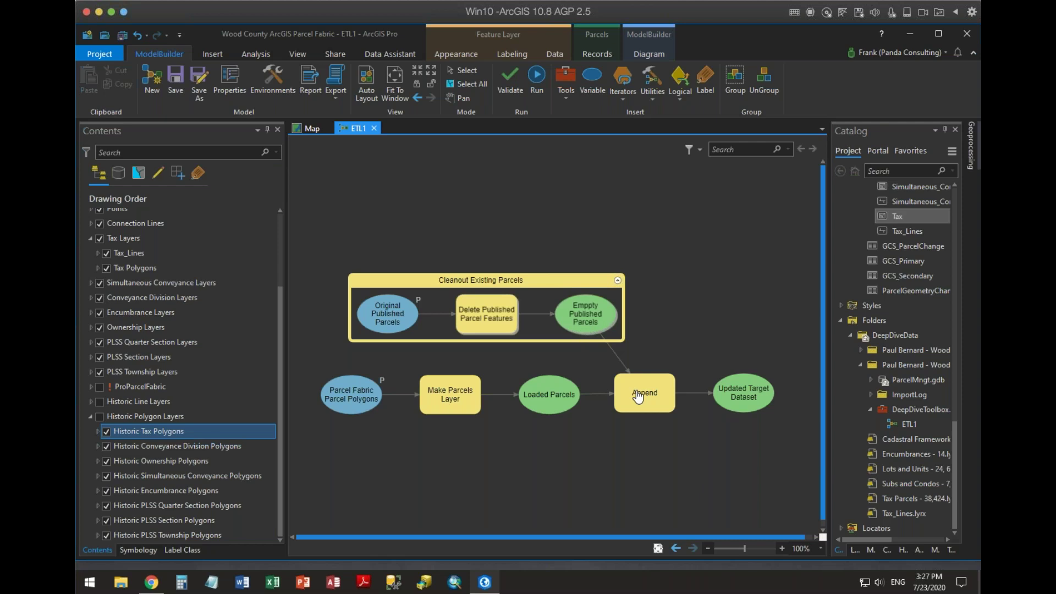
Rename the Append tool's output variable as Updated Published Parcels
{"action": "right_click", "coordinate": [747, 407]}
{"action": "left_click", "coordinate": [772, 466]}
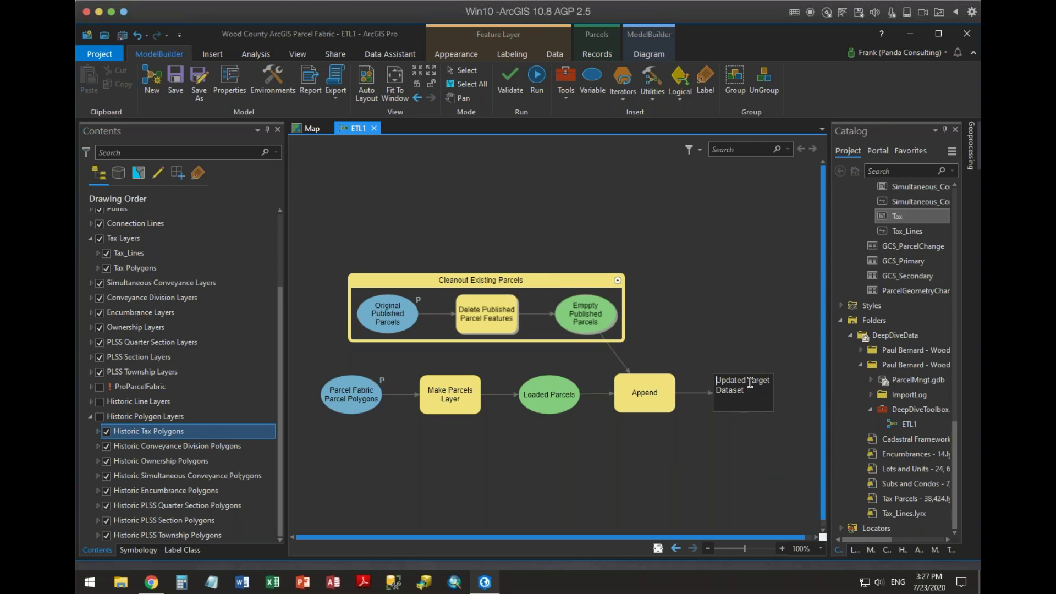
{"action": "left_click_drag", "start_coordinate": [749, 386], "coordinate": [761, 390]}
{"action": "type", "text": "Pu"}
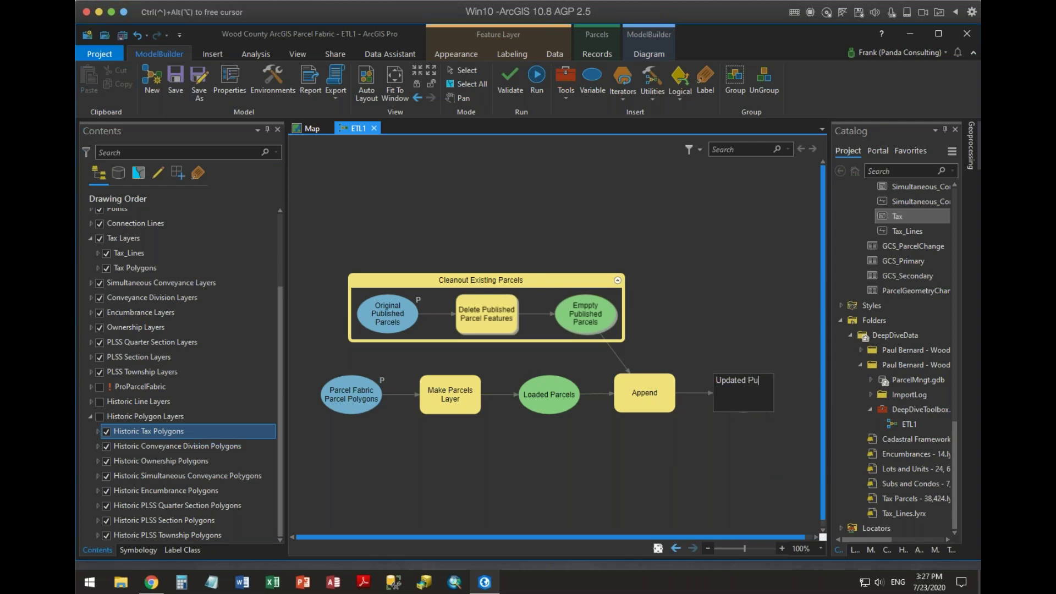
{"action": "type", "text": "blished Parcels"}
{"action": "key", "text": "Return"}
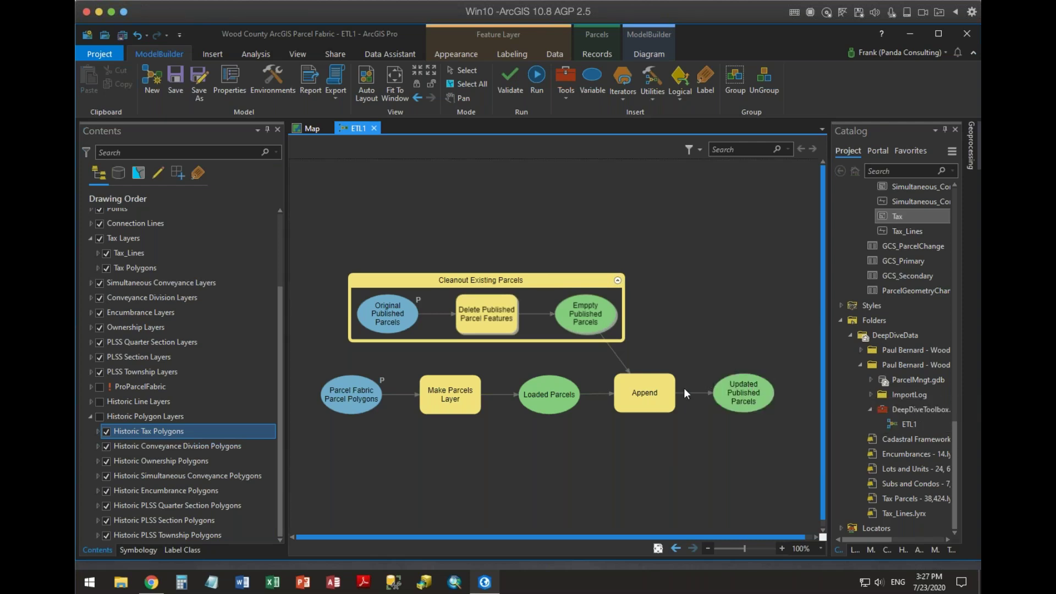
Open the field designs of the Tax Polygons and Parcels layers and dock them side by side
{"action": "right_click", "coordinate": [136, 268]}
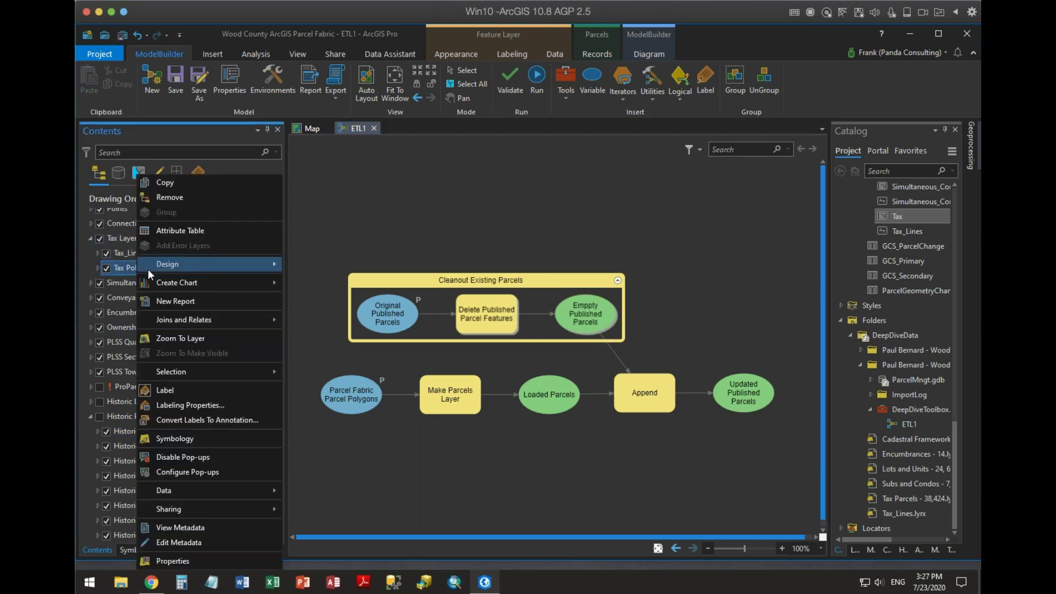
{"action": "mouse_move", "coordinate": [147, 268]}
{"action": "left_click", "coordinate": [312, 278]}
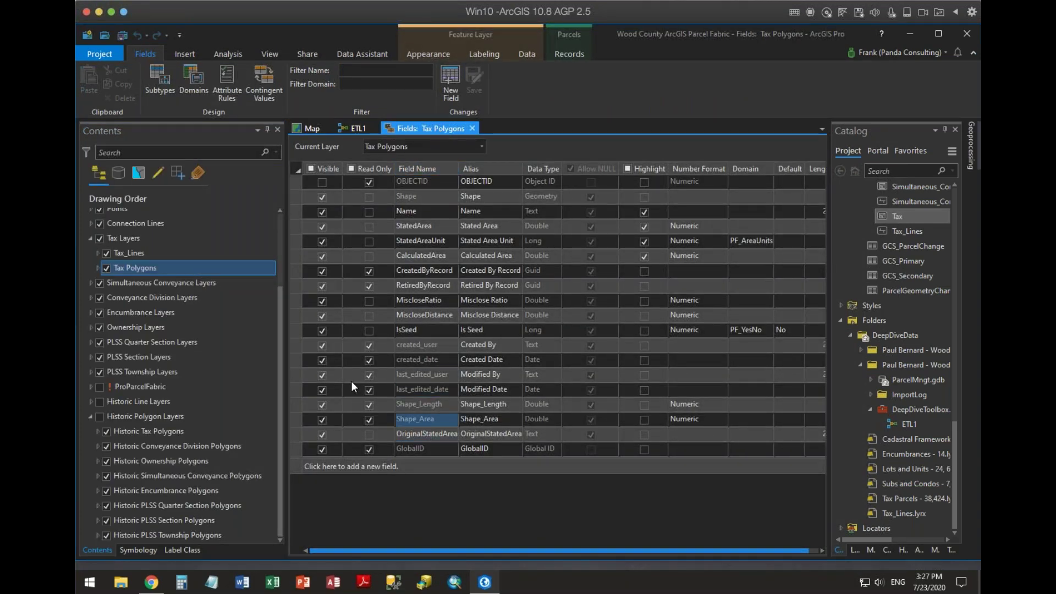
{"action": "scroll", "coordinate": [170, 258], "scroll_direction": "up", "scroll_amount": 3}
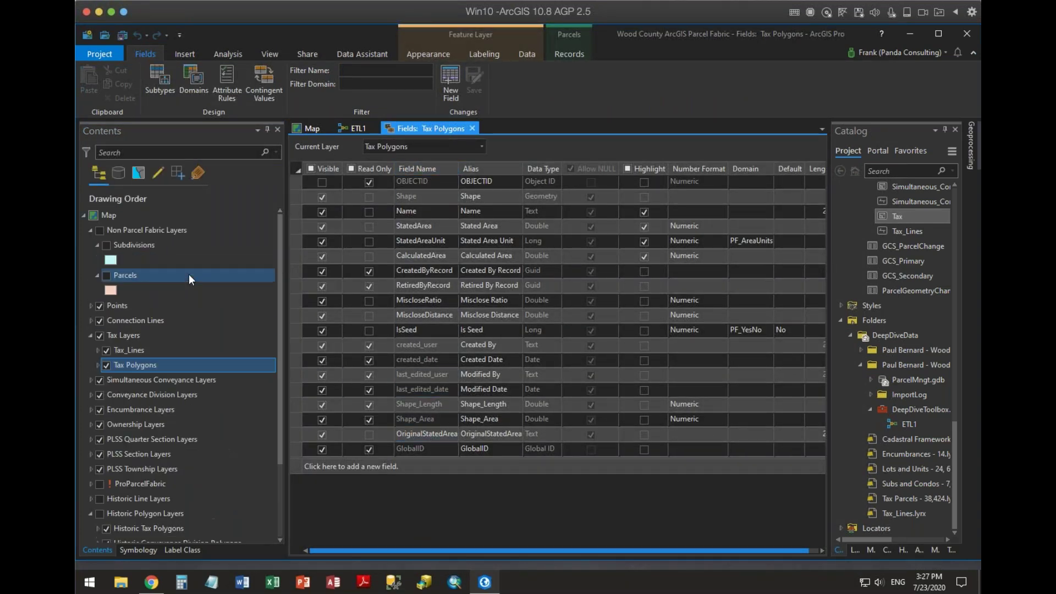
{"action": "right_click", "coordinate": [130, 272]}
{"action": "mouse_move", "coordinate": [156, 264]}
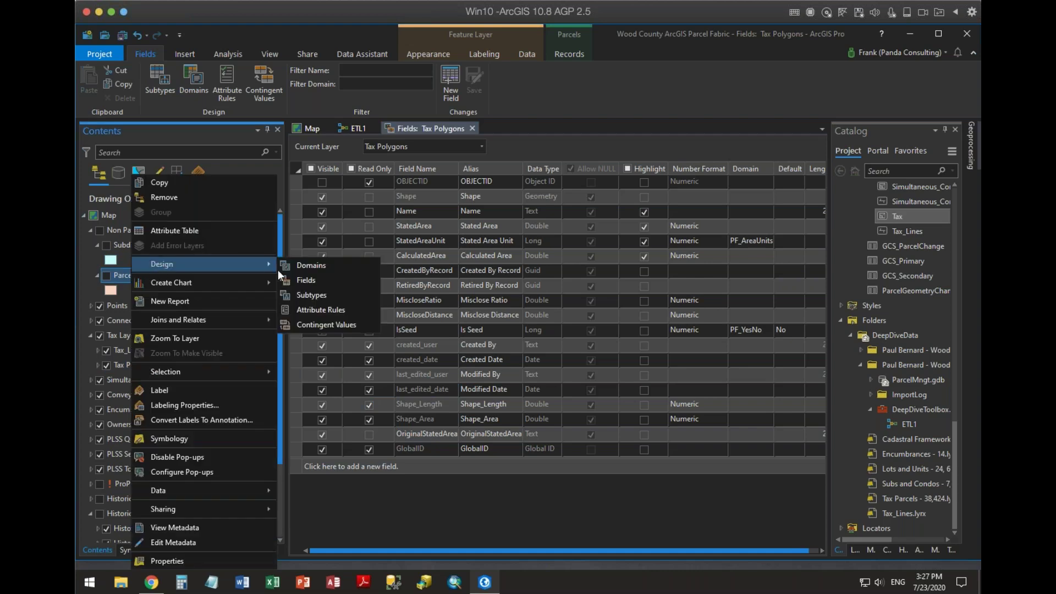
{"action": "left_click", "coordinate": [319, 281]}
{"action": "left_click_drag", "start_coordinate": [502, 127], "coordinate": [584, 331]}
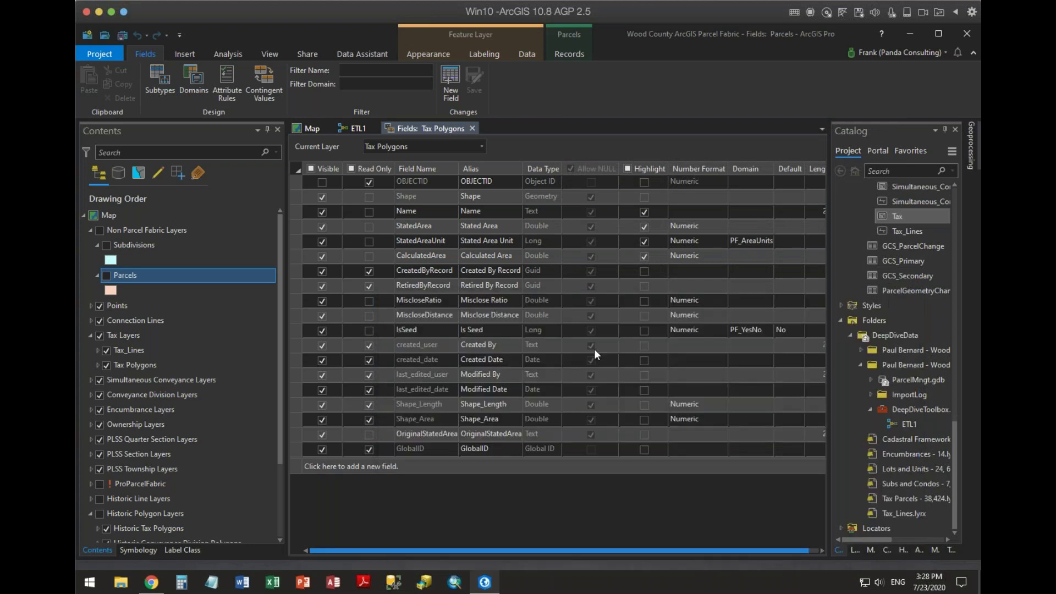
{"action": "left_click", "coordinate": [428, 129]}
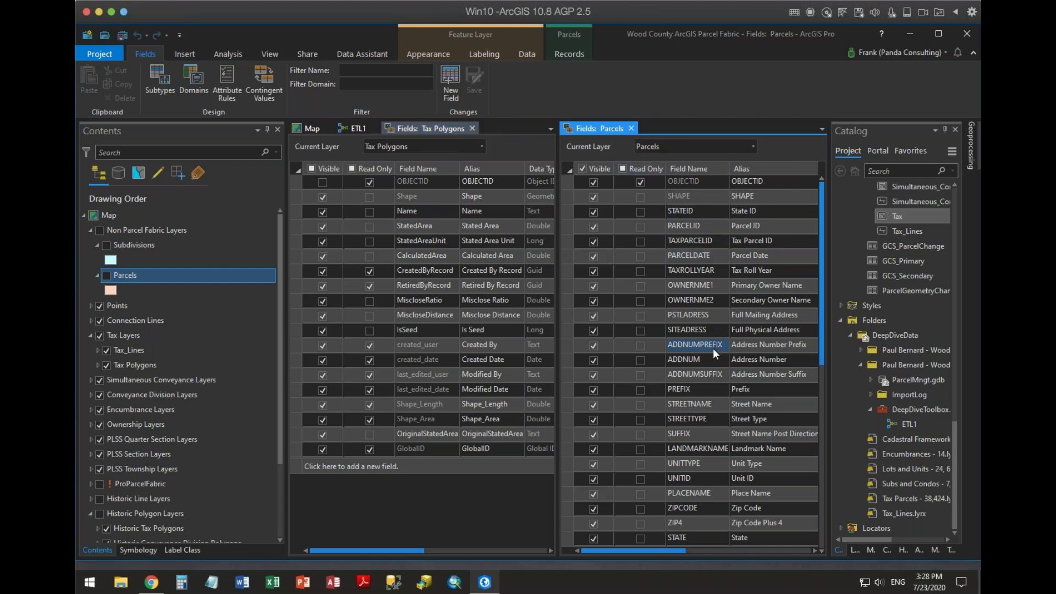
Examine the Parcels field list against the Tax Polygons fields, and close the field views to return to the ETL1 model
{"action": "scroll", "coordinate": [714, 350], "scroll_direction": "down", "scroll_amount": 5}
{"action": "scroll", "coordinate": [714, 354], "scroll_direction": "up", "scroll_amount": 2}
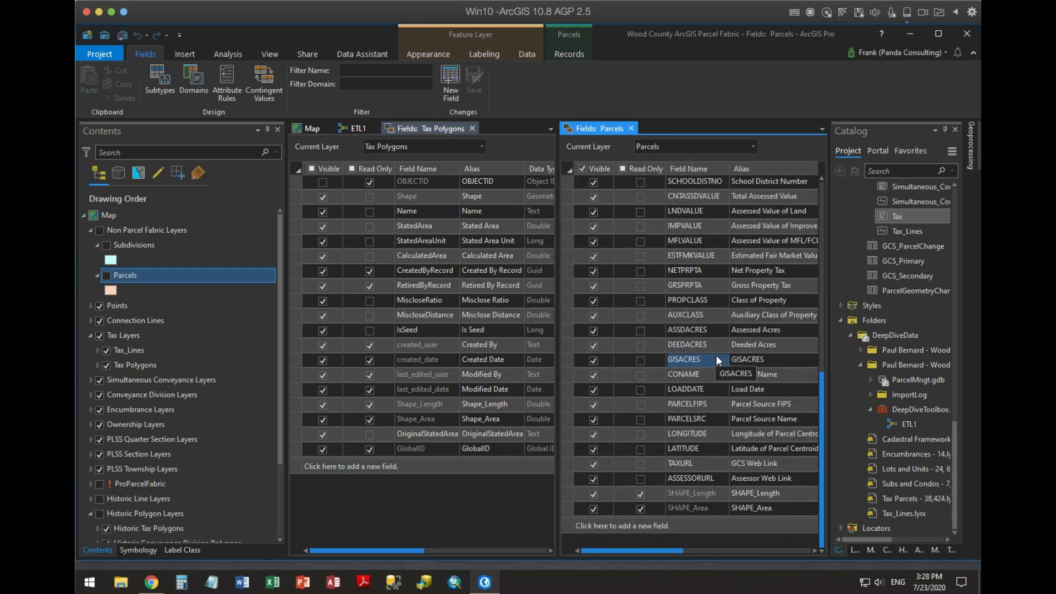
{"action": "scroll", "coordinate": [715, 354], "scroll_direction": "up", "scroll_amount": 4}
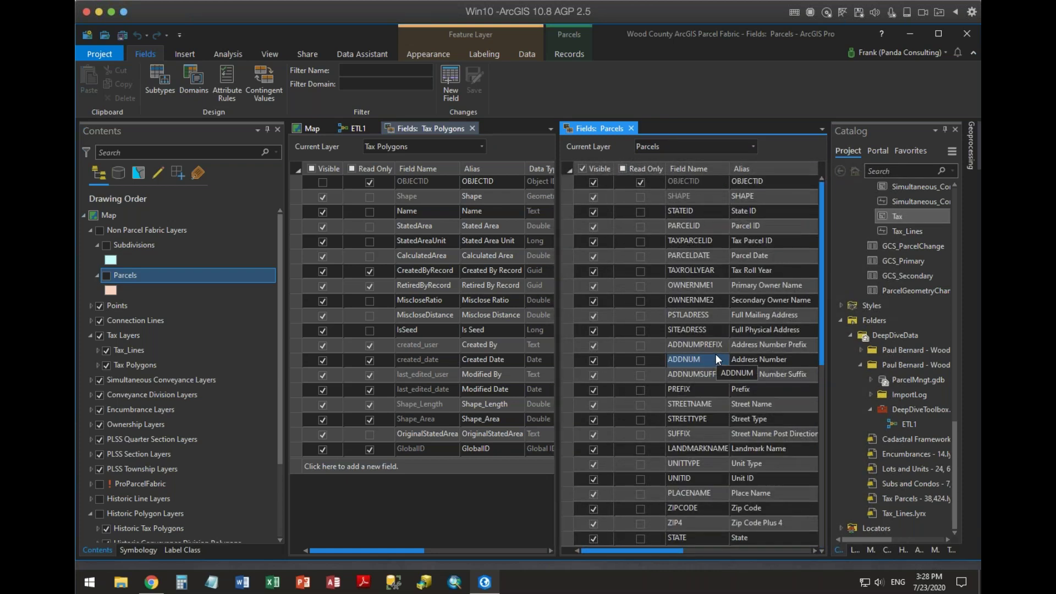
{"action": "left_click", "coordinate": [641, 314]}
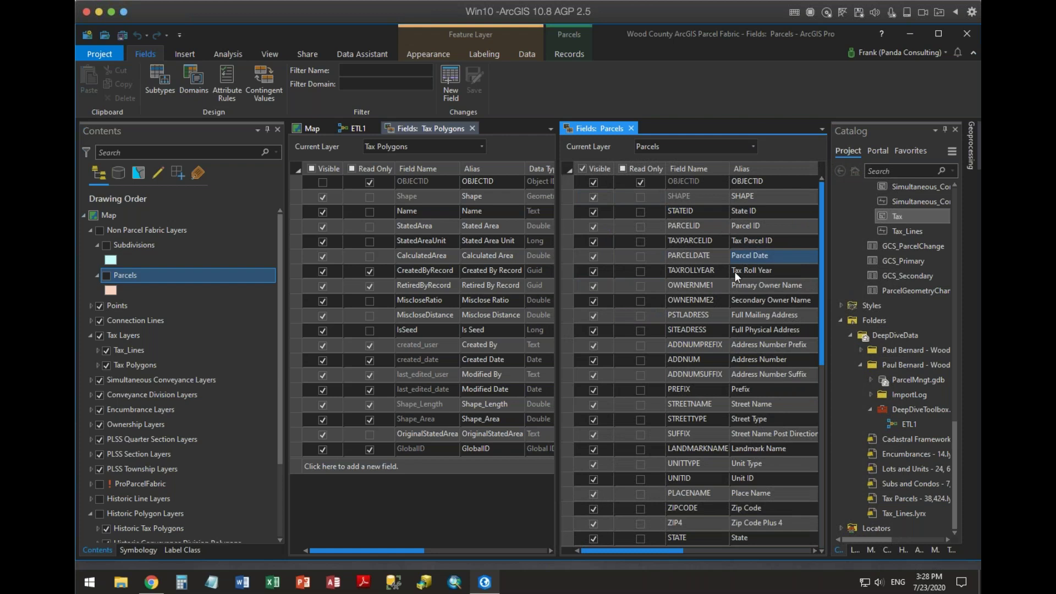
{"action": "scroll", "coordinate": [743, 337], "scroll_direction": "down", "scroll_amount": 5}
{"action": "scroll", "coordinate": [743, 337], "scroll_direction": "down", "scroll_amount": 4}
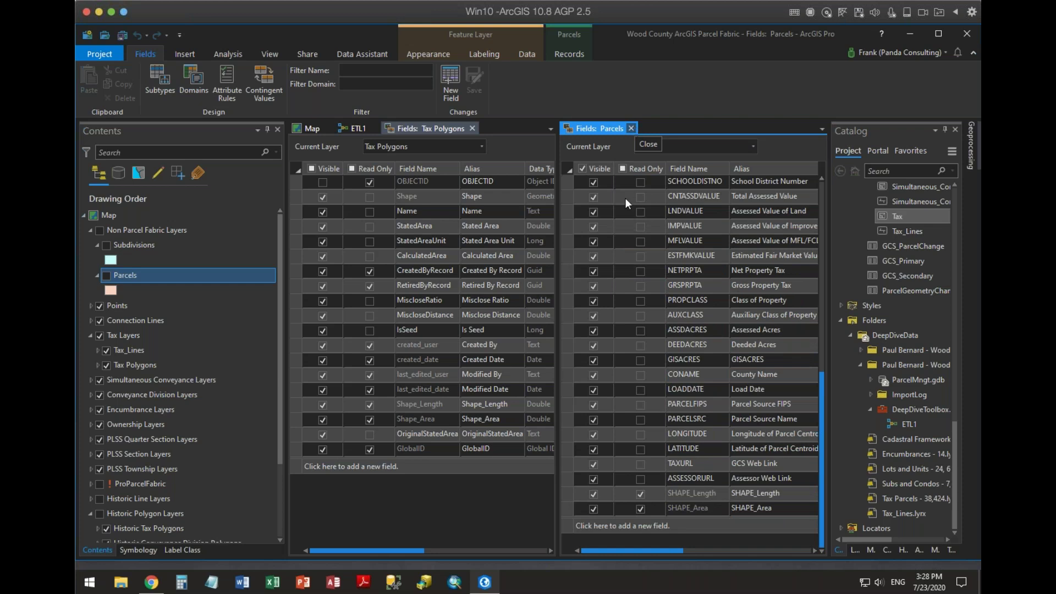
{"action": "scroll", "coordinate": [651, 290], "scroll_direction": "up", "scroll_amount": 6}
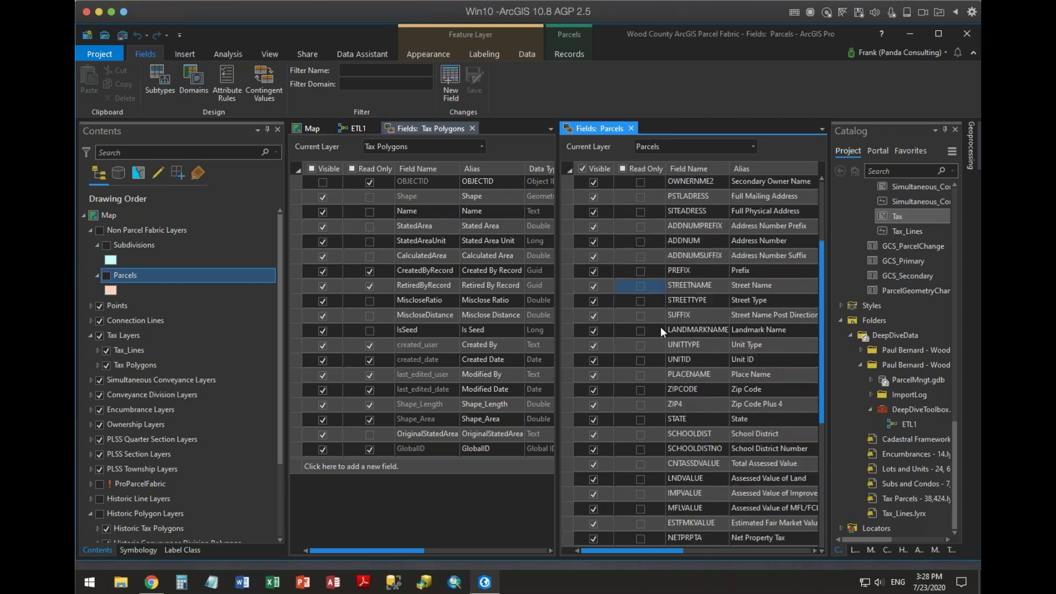
{"action": "left_click", "coordinate": [630, 128]}
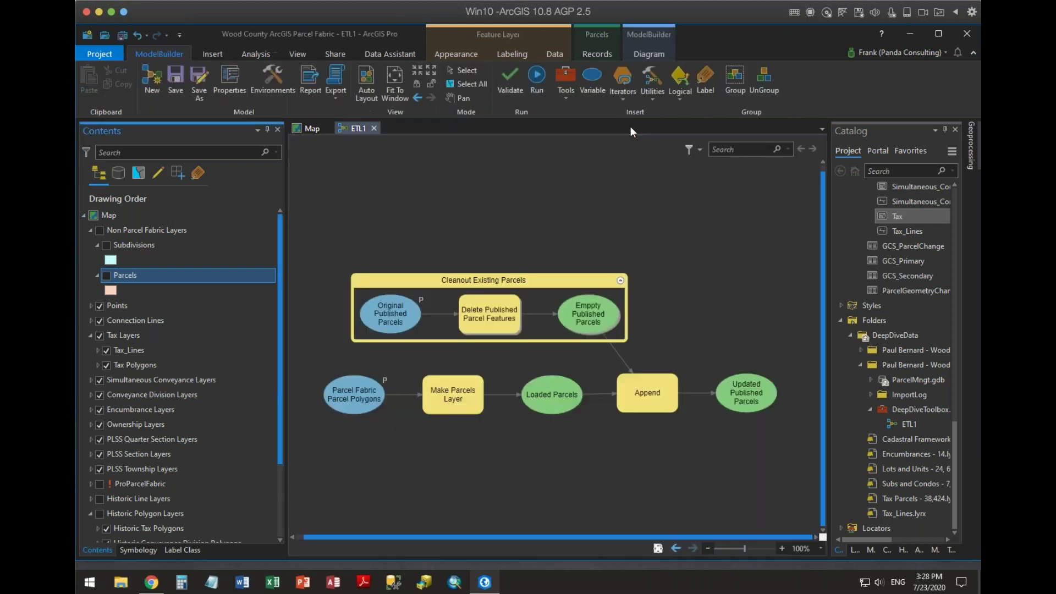
Open the Append tool in an enlarged dialog and set its Schema Type to Use the Field Map to reconcile schema differences
{"action": "double_click", "coordinate": [647, 395]}
{"action": "left_click", "coordinate": [755, 331]}
{"action": "left_click_drag", "start_coordinate": [753, 330], "coordinate": [476, 59]}
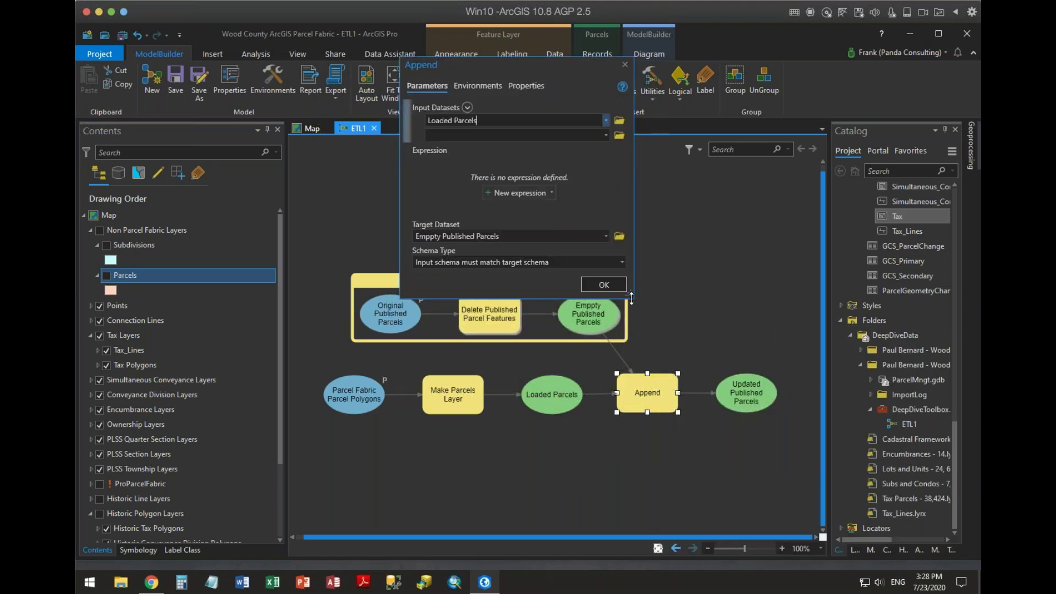
{"action": "left_click_drag", "start_coordinate": [631, 299], "coordinate": [630, 495]}
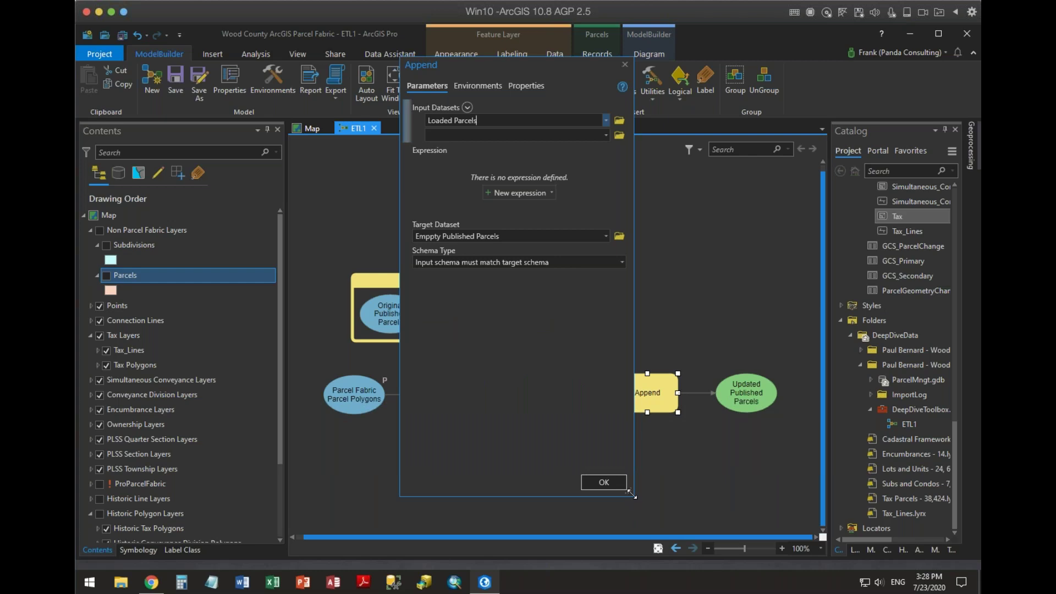
{"action": "left_click_drag", "start_coordinate": [628, 492], "coordinate": [784, 516]}
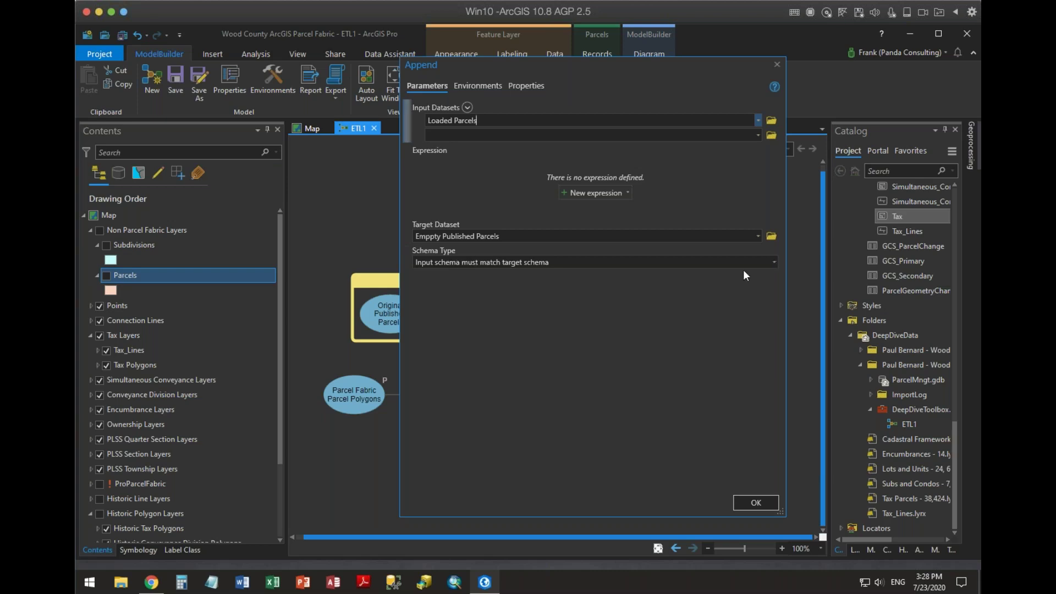
{"action": "left_click", "coordinate": [774, 262]}
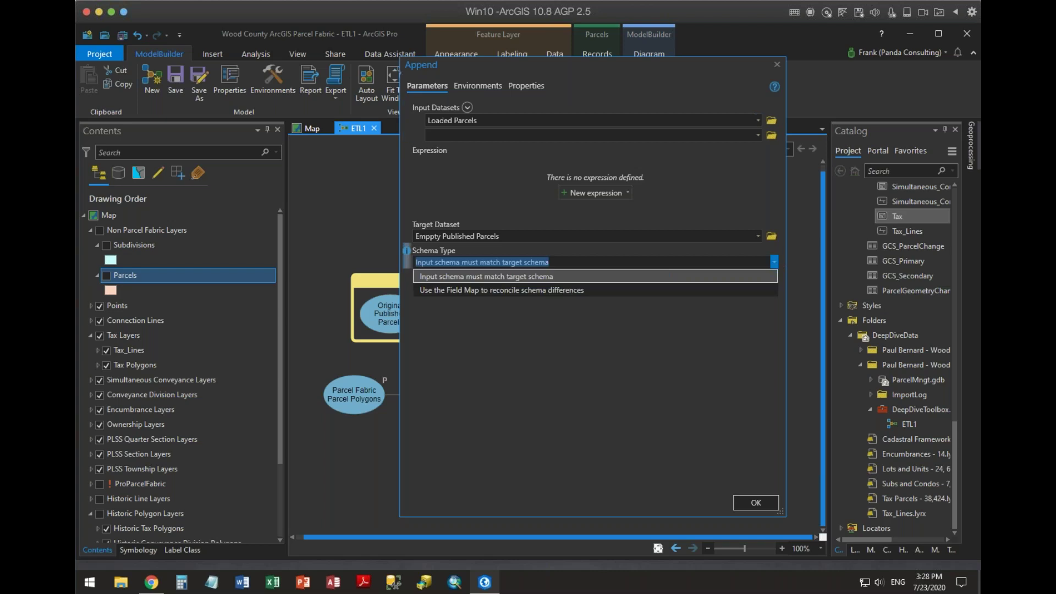
{"action": "left_click", "coordinate": [511, 291]}
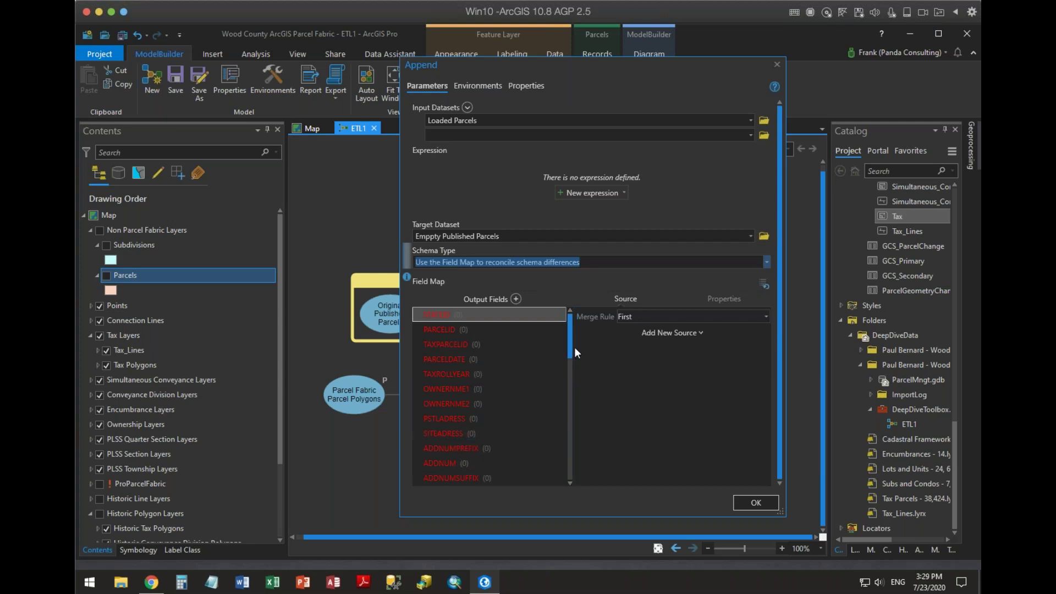
Reset the Append tool's field map so its output fields are reloaded from the target dataset
{"action": "left_click_drag", "start_coordinate": [572, 351], "coordinate": [558, 324]}
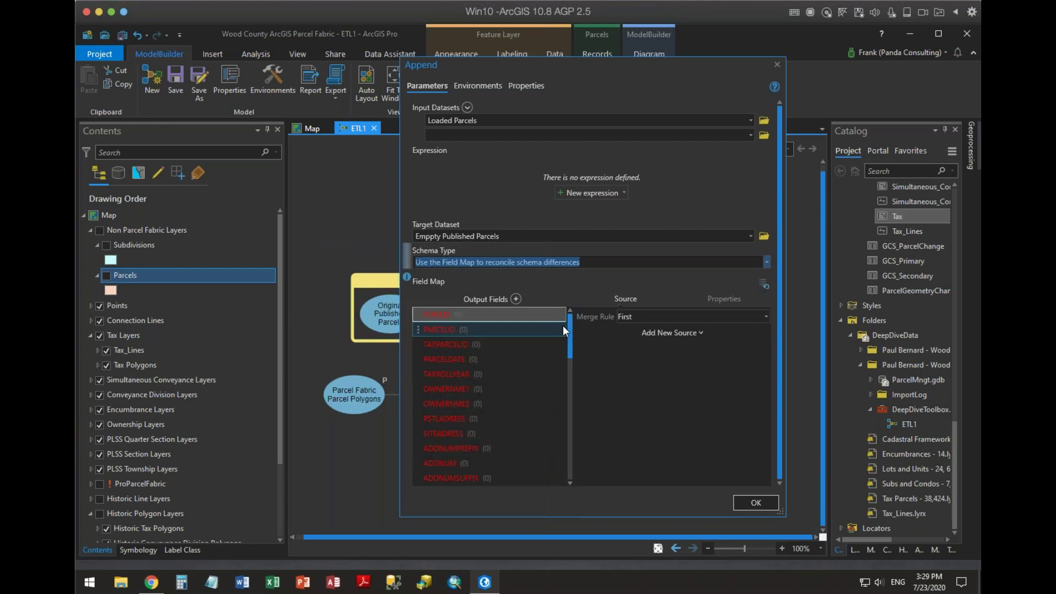
{"action": "left_click", "coordinate": [763, 282]}
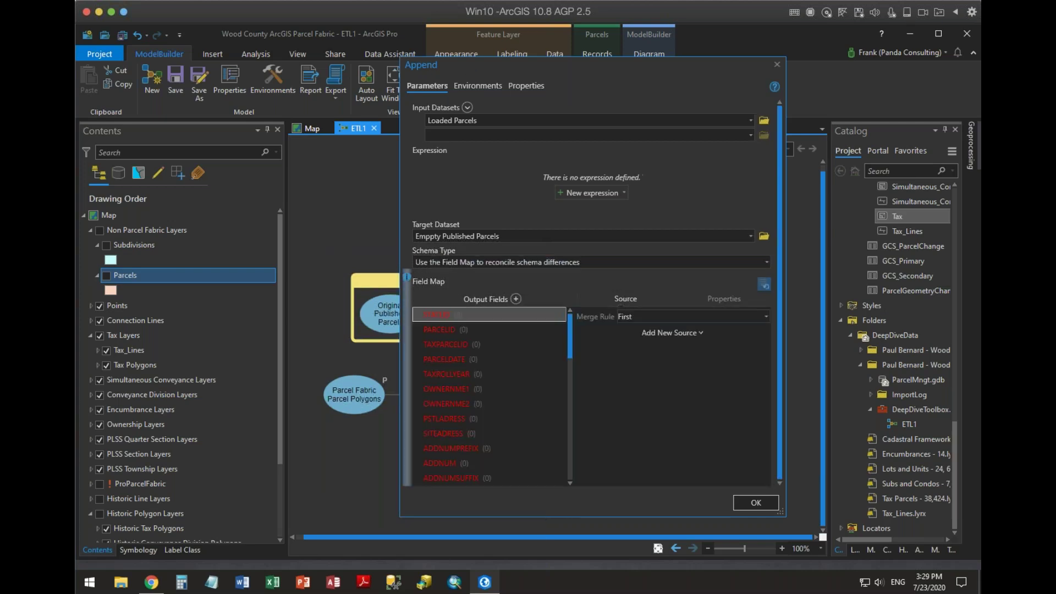
{"action": "left_click", "coordinate": [766, 281]}
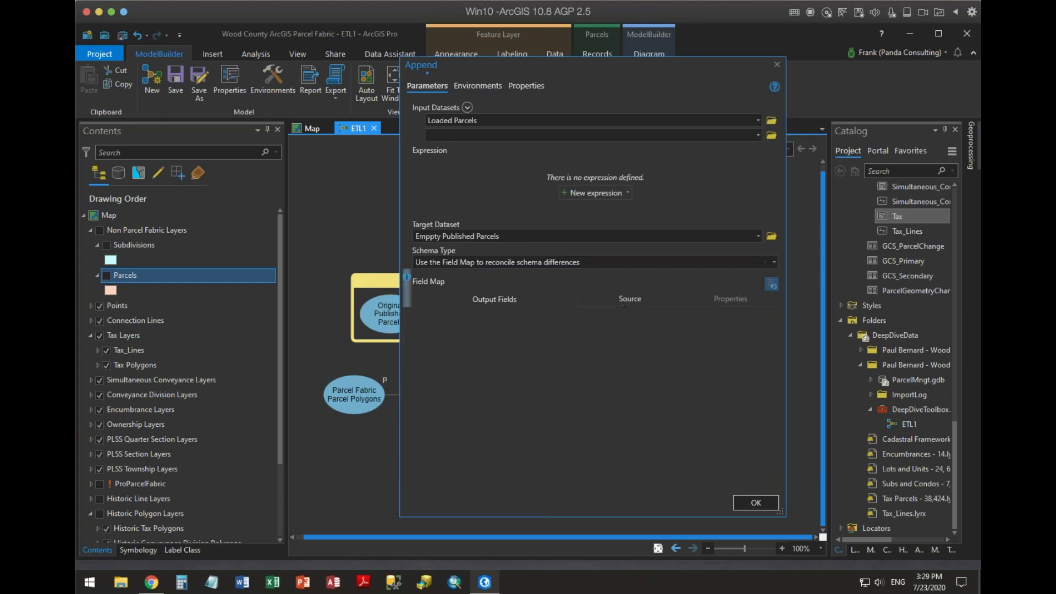
{"action": "left_click", "coordinate": [765, 281]}
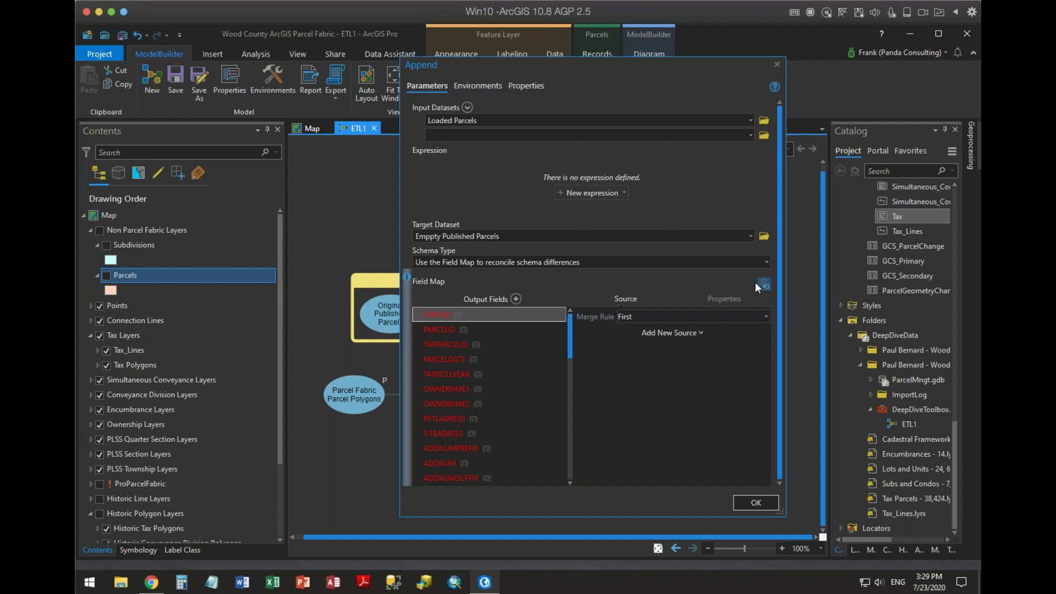
Add the Name field as the source for the PARCELID and TAXPARCELID output fields in the Append field map
{"action": "left_click", "coordinate": [437, 330]}
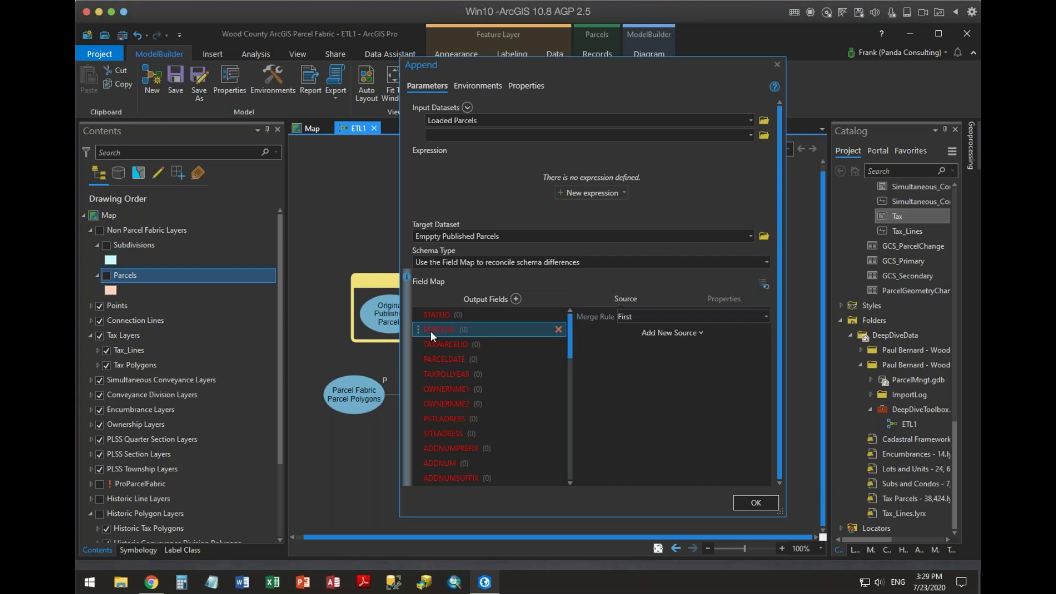
{"action": "left_click", "coordinate": [680, 333]}
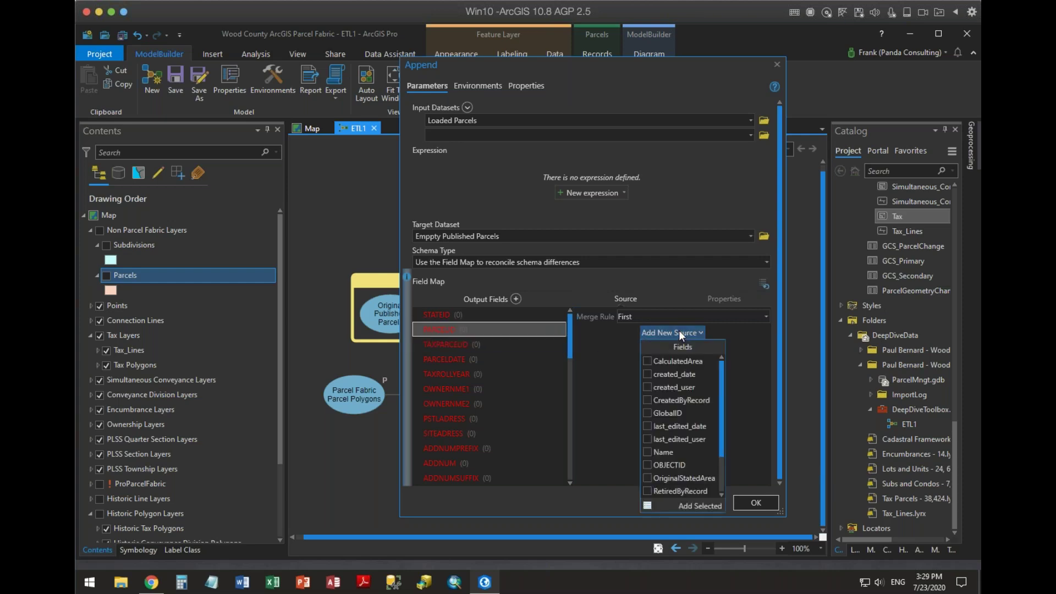
{"action": "left_click", "coordinate": [645, 451]}
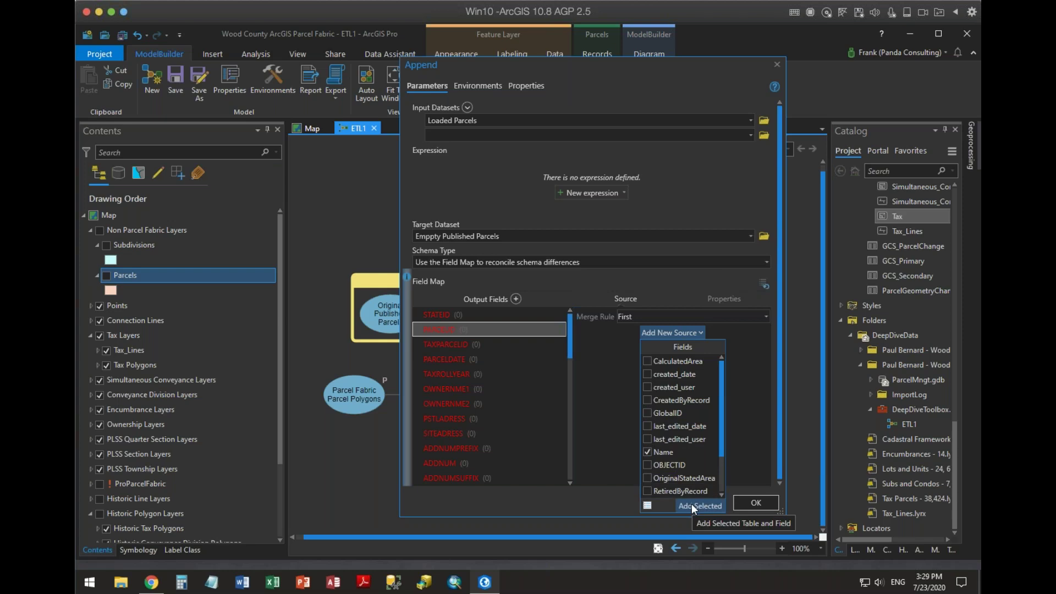
{"action": "left_click", "coordinate": [691, 503]}
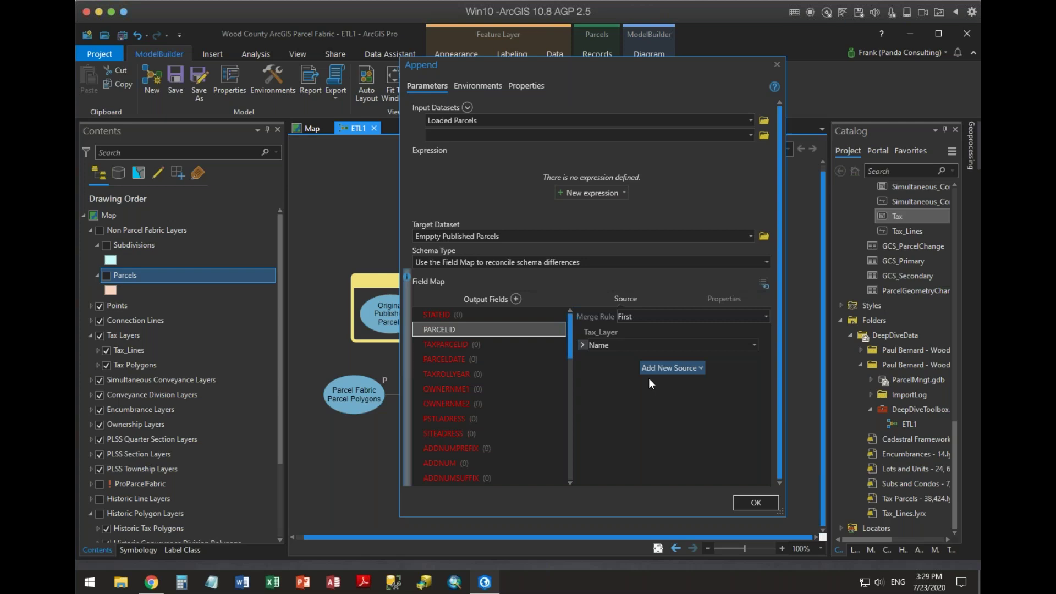
{"action": "left_click", "coordinate": [472, 343]}
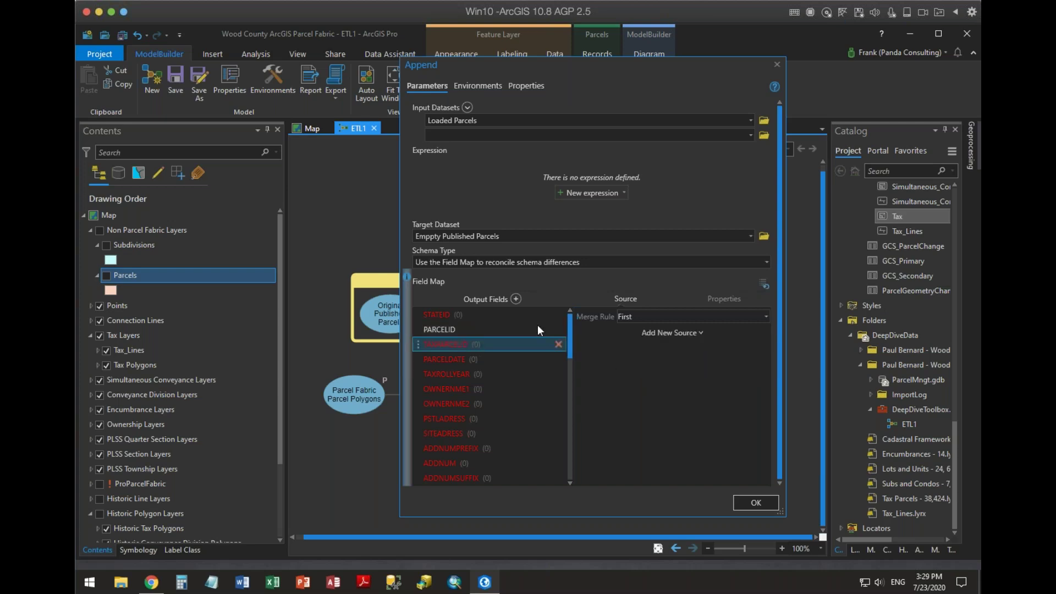
{"action": "left_click", "coordinate": [650, 333]}
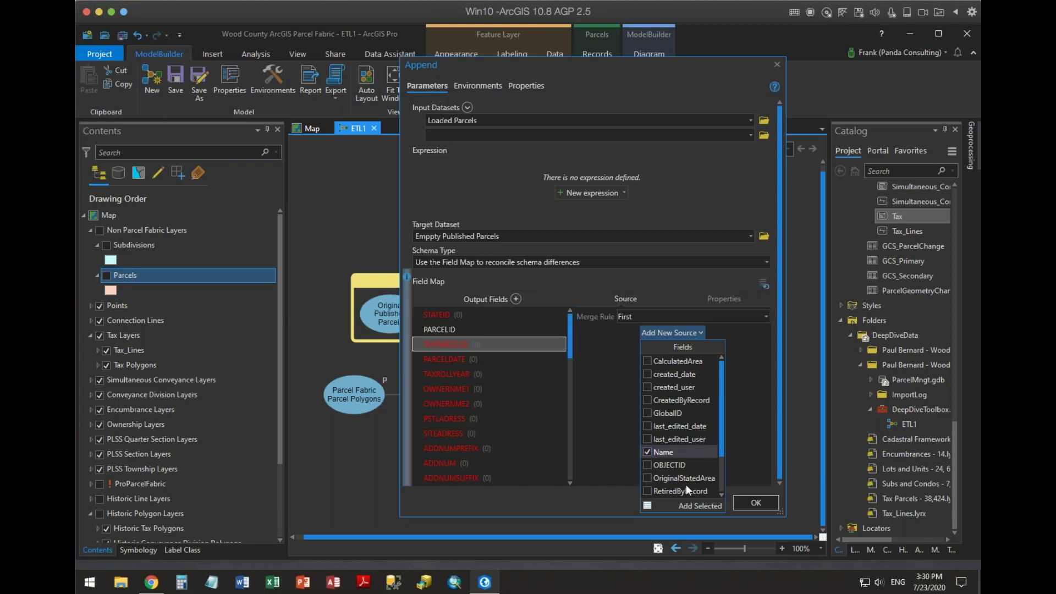
{"action": "left_click", "coordinate": [691, 506]}
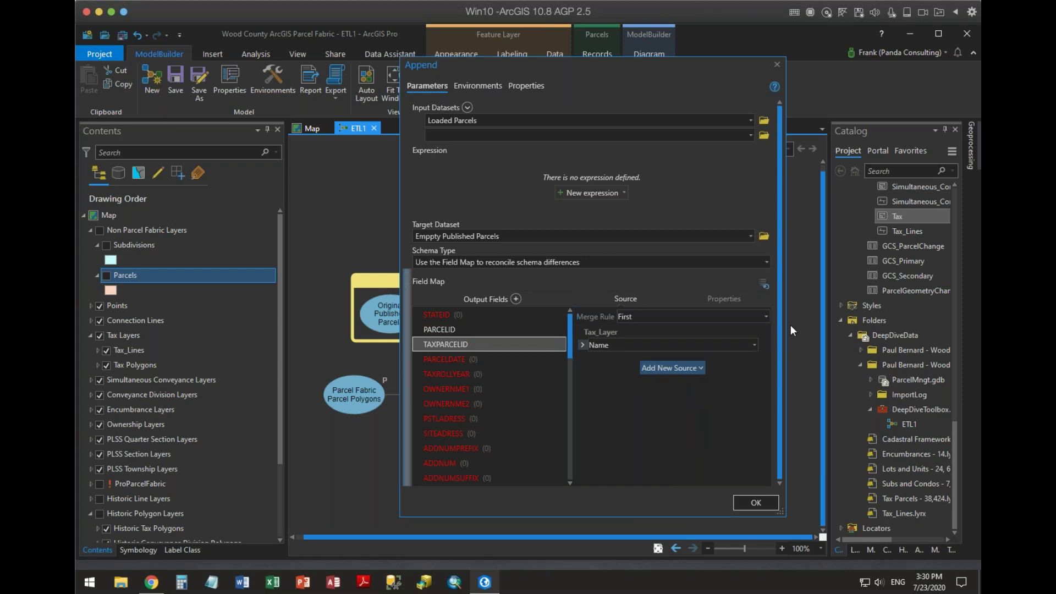
Review the remaining output fields in the Append field map and accept the tool's settings
{"action": "scroll", "coordinate": [484, 379], "scroll_direction": "down", "scroll_amount": 2}
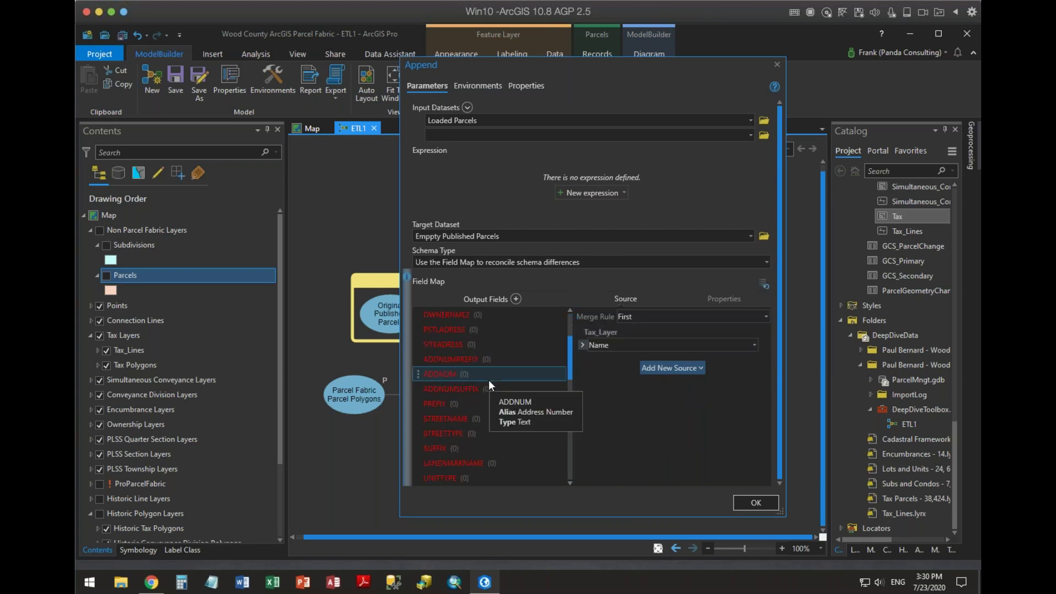
{"action": "scroll", "coordinate": [488, 380], "scroll_direction": "down", "scroll_amount": 5}
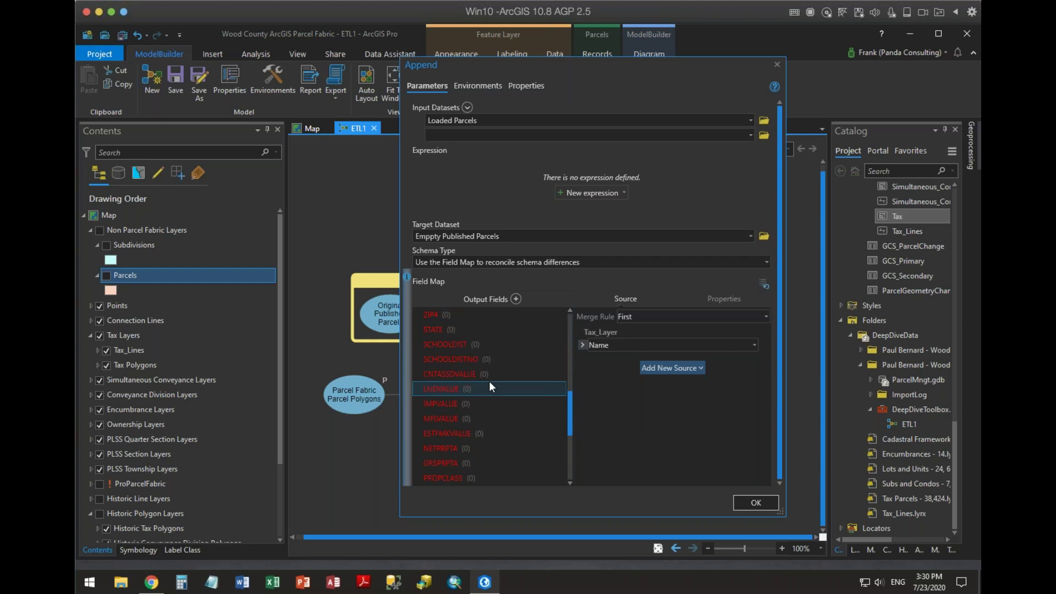
{"action": "scroll", "coordinate": [489, 382], "scroll_direction": "down", "scroll_amount": 3}
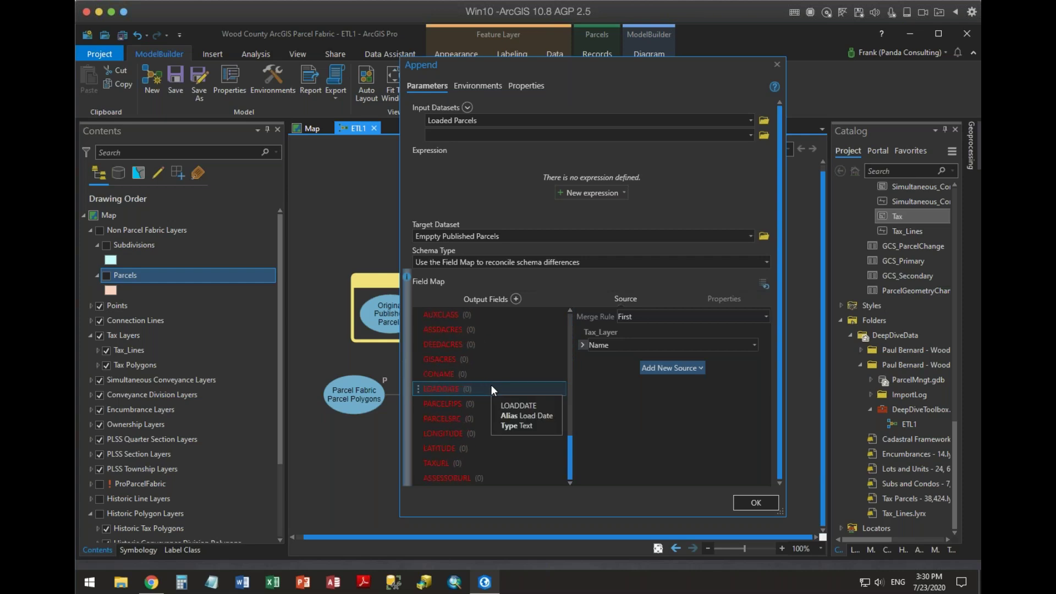
{"action": "scroll", "coordinate": [487, 381], "scroll_direction": "up", "scroll_amount": 4}
{"action": "scroll", "coordinate": [543, 381], "scroll_direction": "up", "scroll_amount": 4}
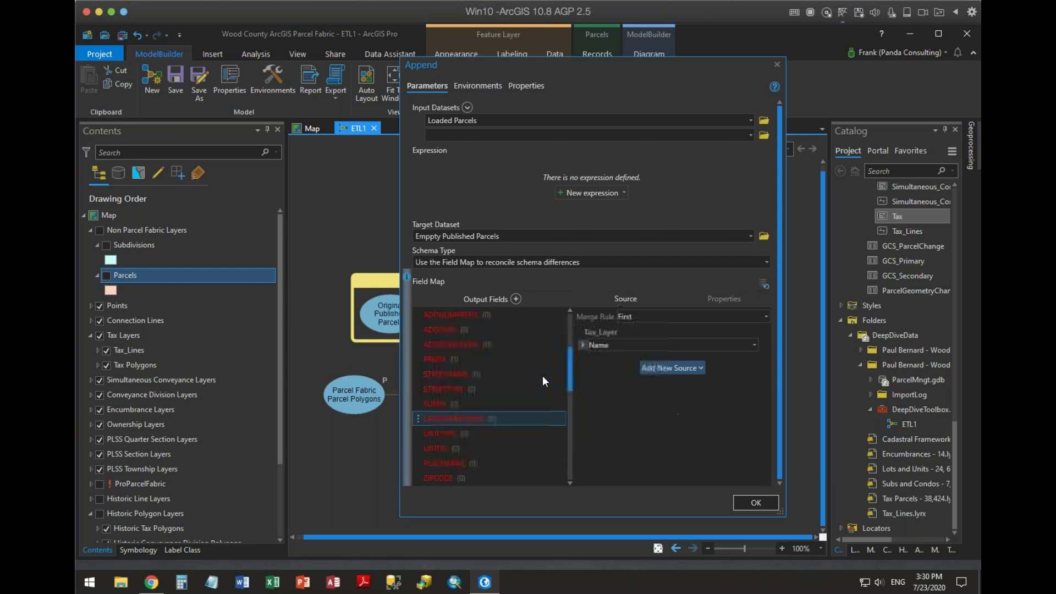
{"action": "left_click", "coordinate": [751, 500]}
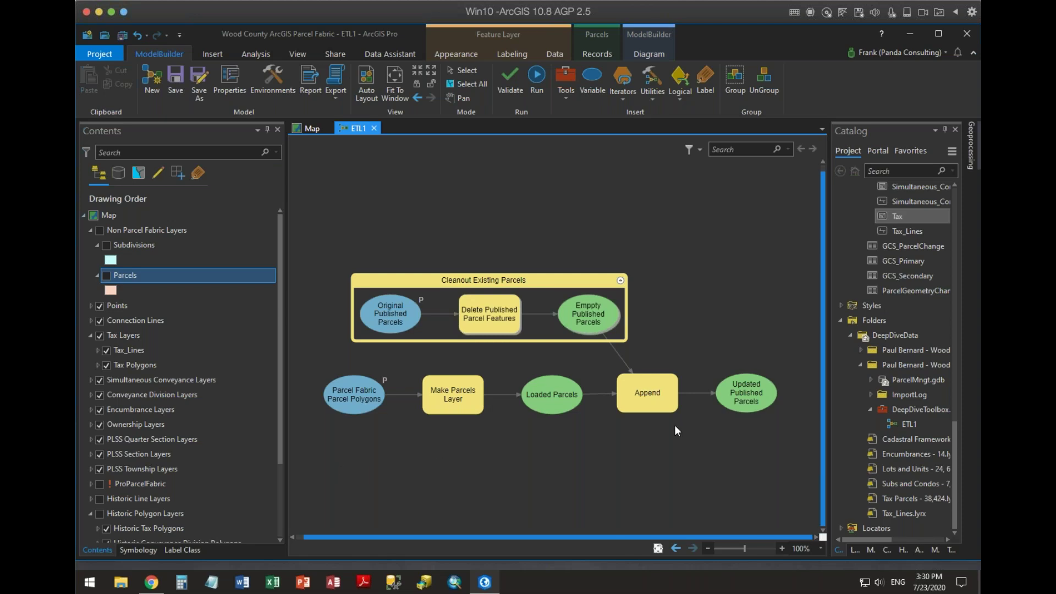
Connect the Emppty Published Parcels output to the Make Parcels Layer tool as a precondition
{"action": "mouse_move", "coordinate": [357, 395]}
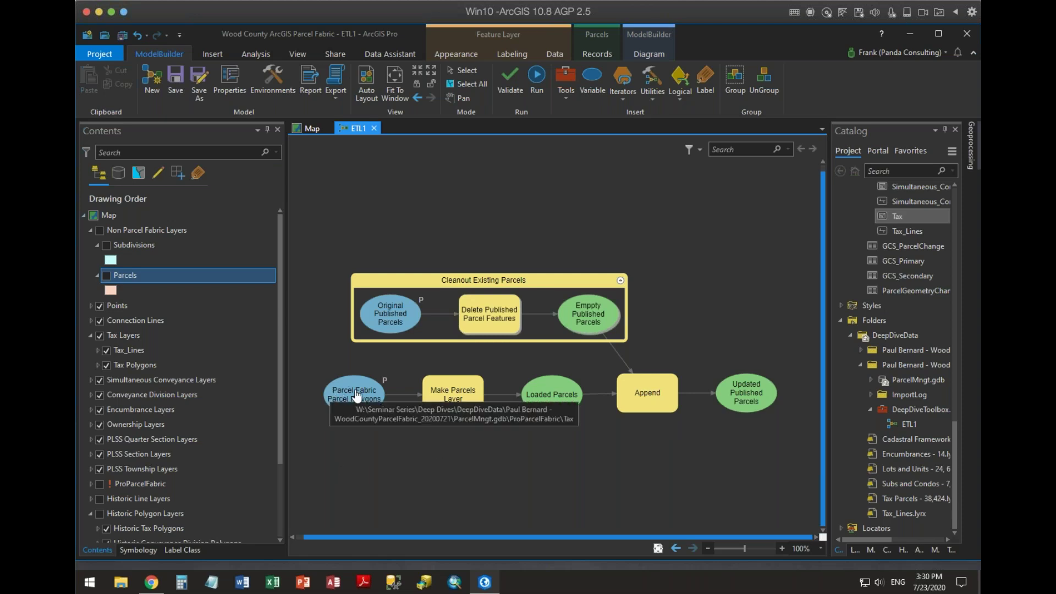
{"action": "mouse_move", "coordinate": [601, 318]}
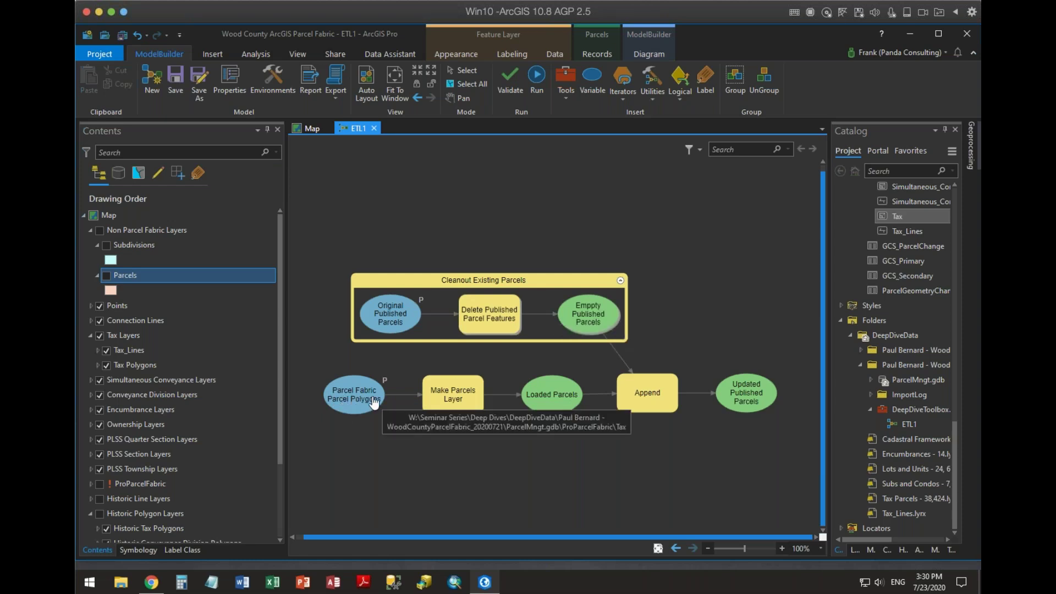
{"action": "mouse_move", "coordinate": [553, 406]}
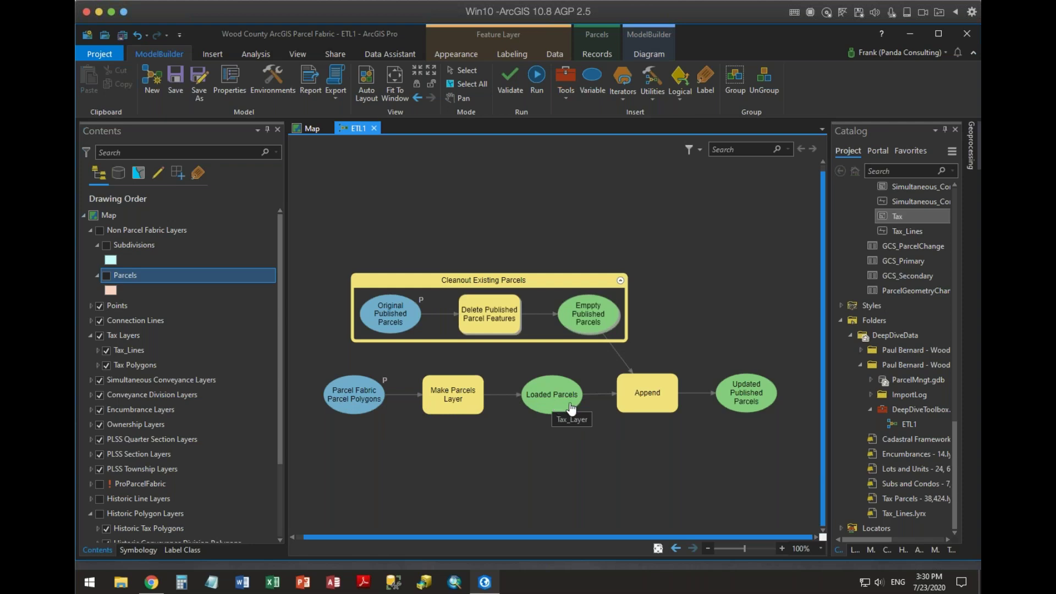
{"action": "mouse_move", "coordinate": [638, 405]}
{"action": "mouse_move", "coordinate": [642, 388]}
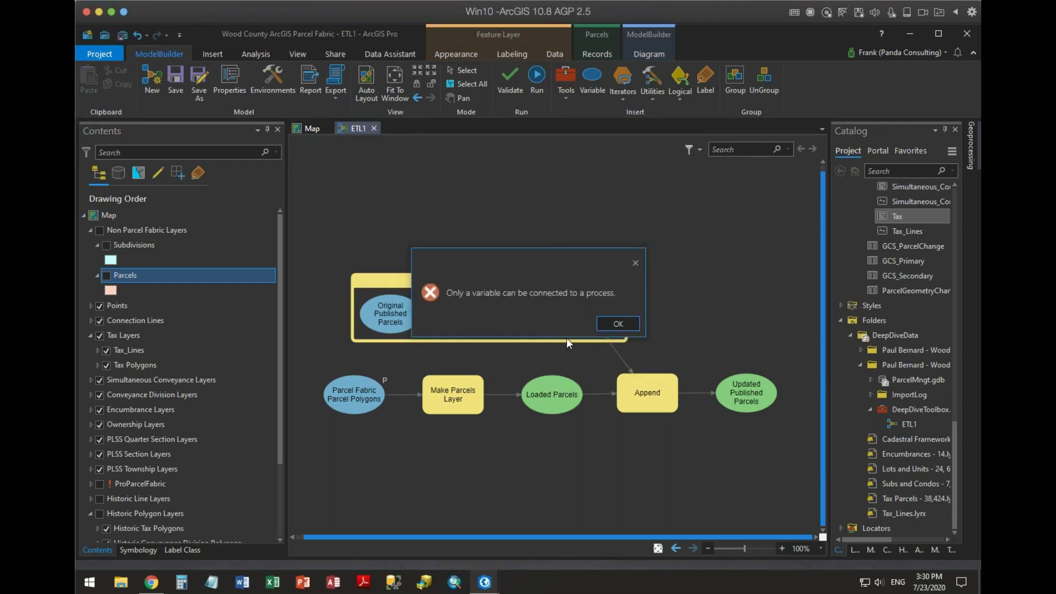
{"action": "left_click", "coordinate": [616, 323]}
{"action": "left_click_drag", "start_coordinate": [587, 329], "coordinate": [463, 390]}
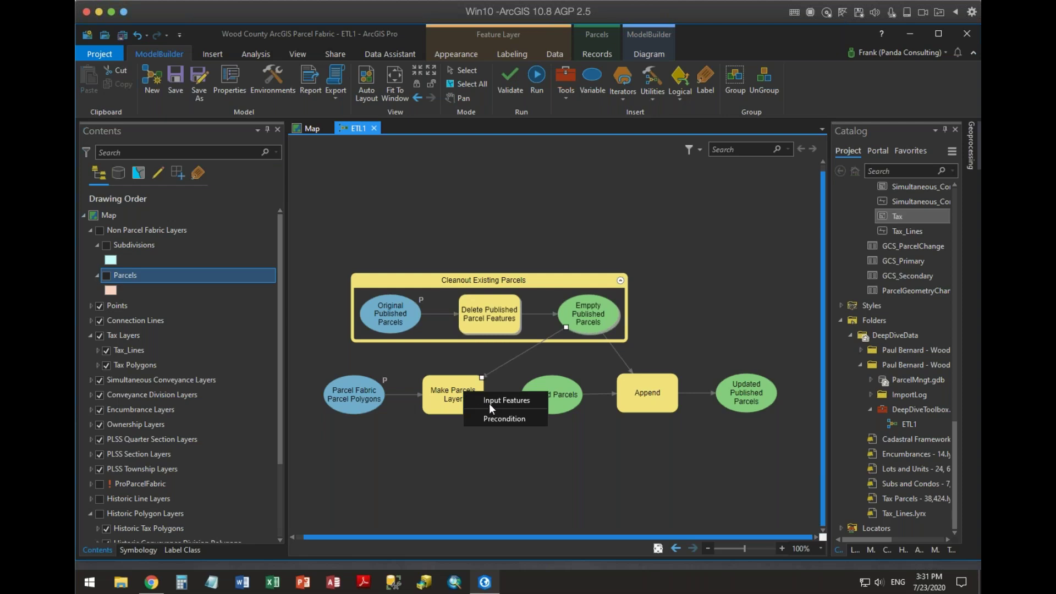
{"action": "left_click", "coordinate": [500, 418]}
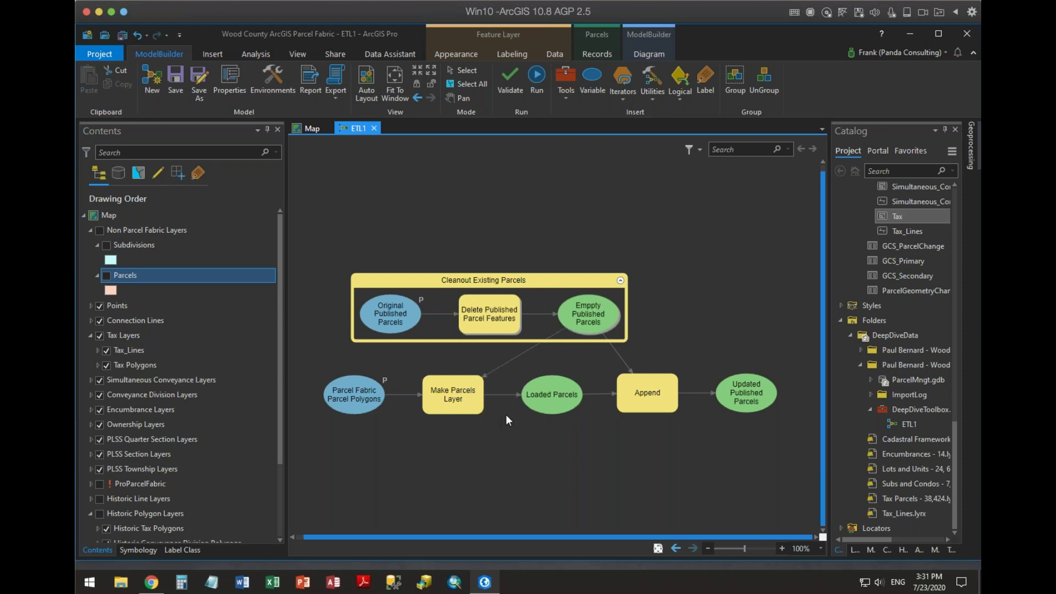
Group Parcel Fabric Parcel Polygons, Make Parcels Layer, Loaded Parcels, Append and Updated Published Parcels
{"action": "mouse_move", "coordinate": [478, 392]}
{"action": "left_click", "coordinate": [360, 399]}
{"action": "left_click", "coordinate": [748, 395], "text": "ctrl"}
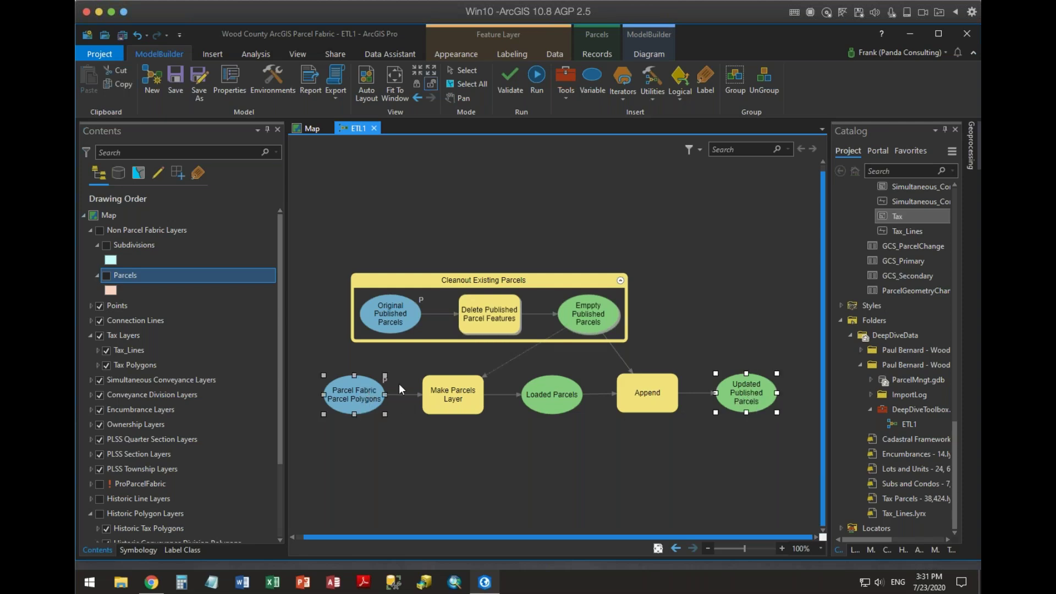
{"action": "left_click", "coordinate": [459, 388], "text": "ctrl"}
{"action": "left_click", "coordinate": [552, 395], "text": "ctrl"}
{"action": "left_click", "coordinate": [646, 397], "text": "ctrl"}
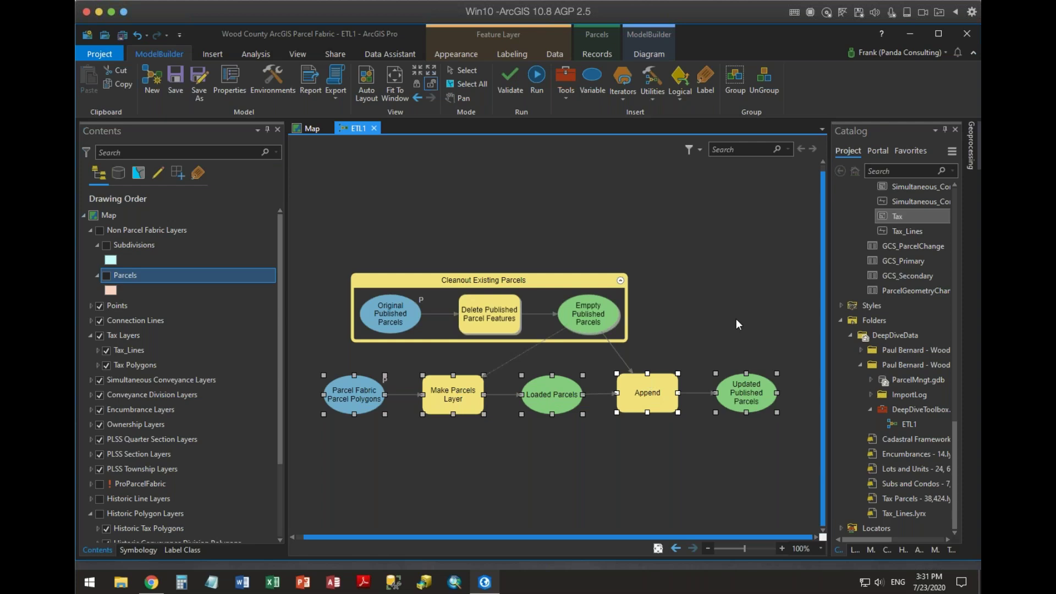
{"action": "left_click", "coordinate": [737, 77]}
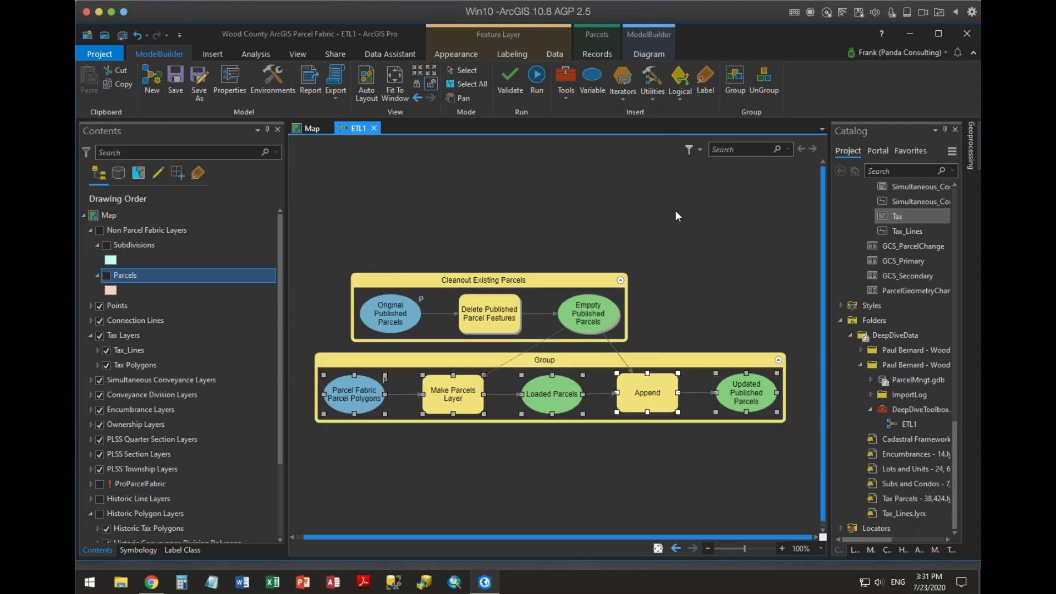
Rename the new lower group as Load Parcel Fabric Data
{"action": "right_click", "coordinate": [584, 364]}
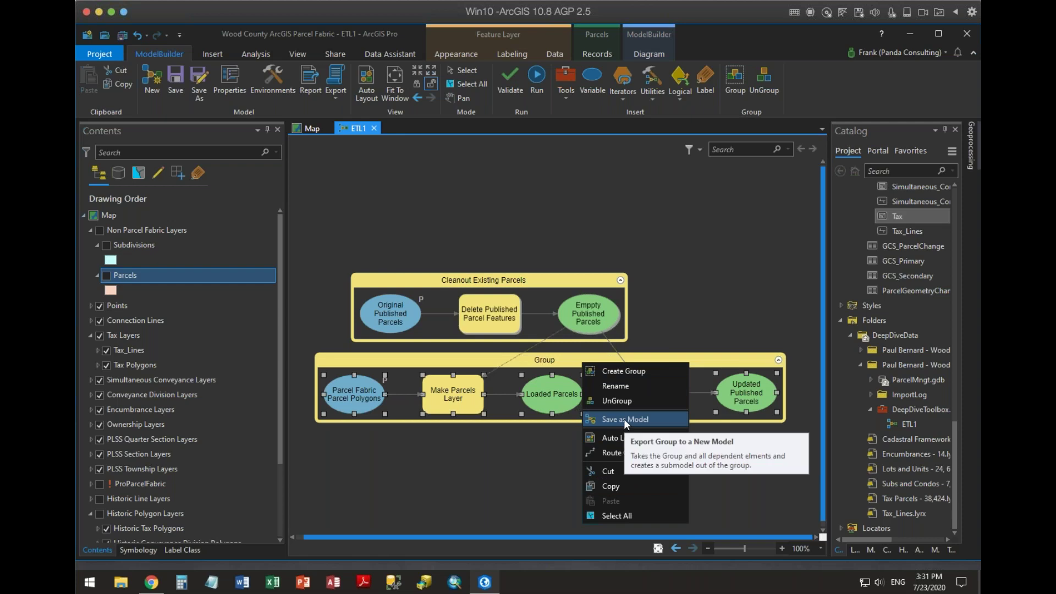
{"action": "left_click", "coordinate": [615, 387]}
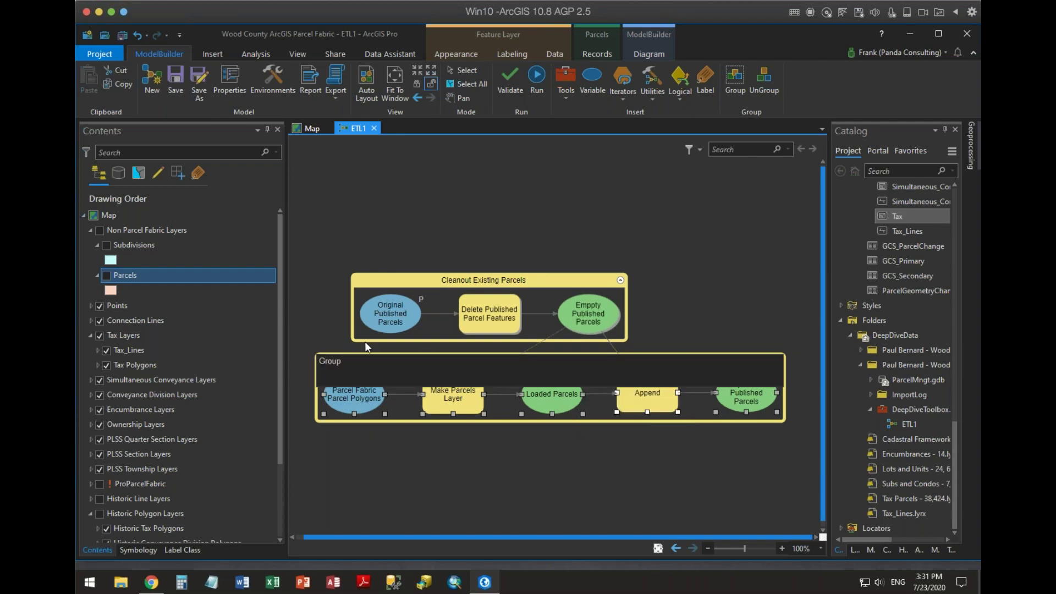
{"action": "double_click", "coordinate": [333, 361]}
{"action": "type", "text": "Load Parcel Fabric Data"}
{"action": "key", "text": "Return"}
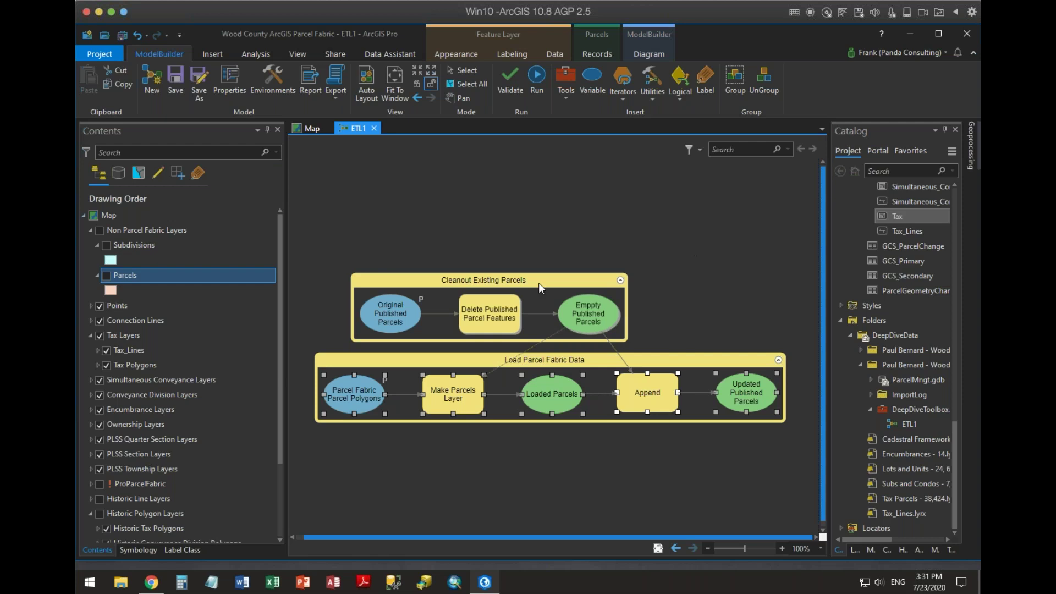
Insert a label above the model groups and widen it to nearly the width of the lower group
{"action": "left_click", "coordinate": [707, 80]}
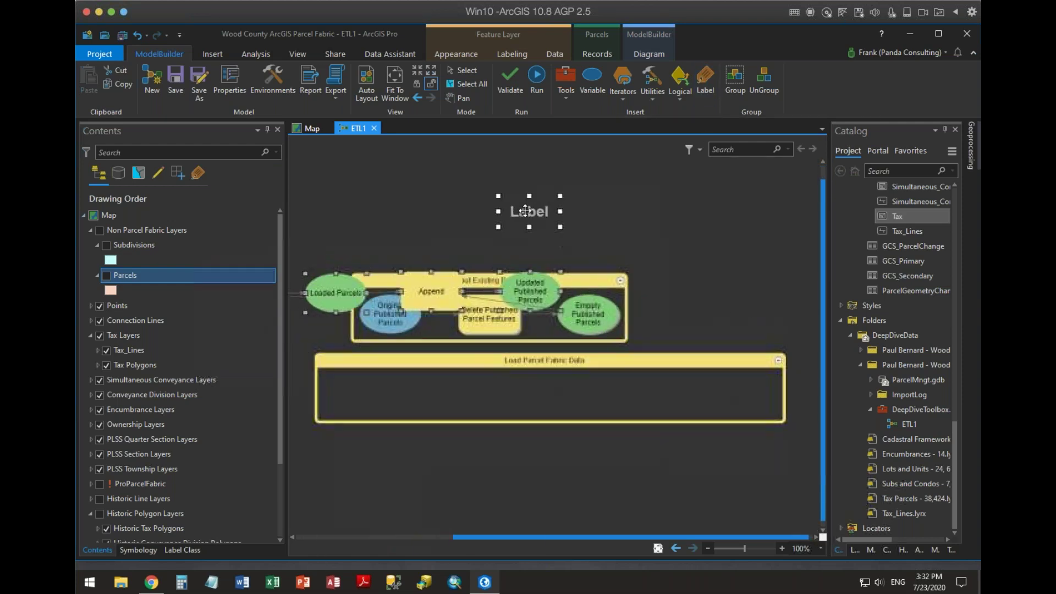
{"action": "left_click_drag", "start_coordinate": [525, 210], "coordinate": [782, 209]}
{"action": "left_click", "coordinate": [758, 281]}
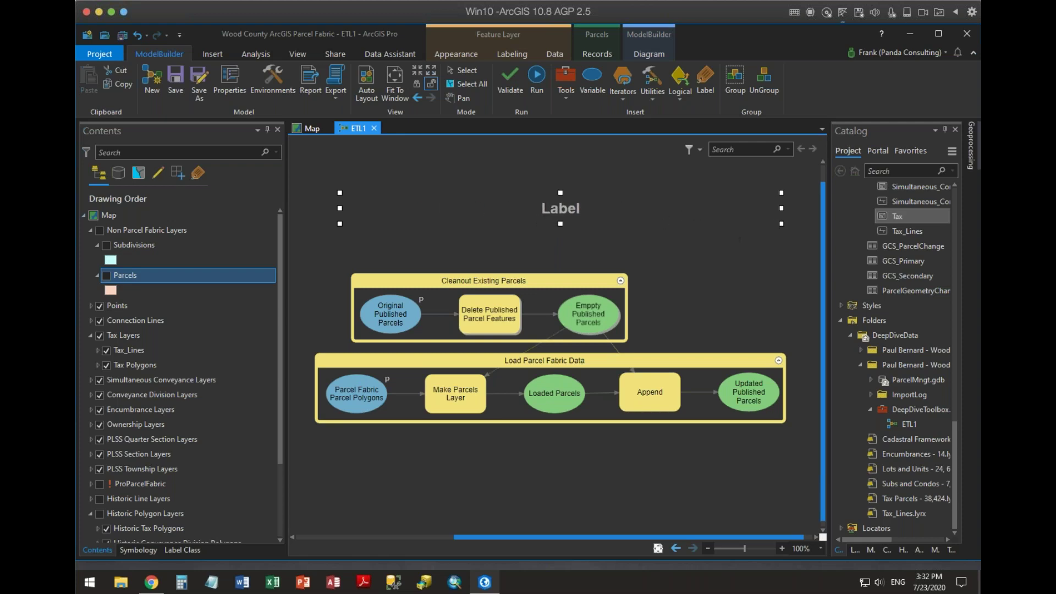
{"action": "type", "text": "this model"}
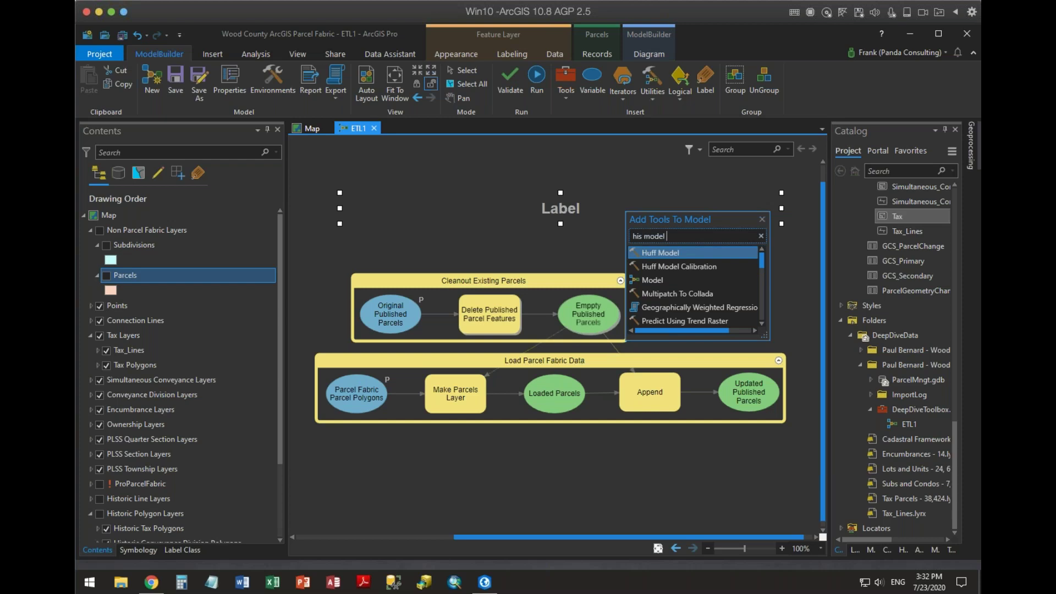
{"action": "key", "text": "BackSpace"}
{"action": "key", "text": "BackSpace"}
{"action": "key", "text": "BackSpace"}
{"action": "key", "text": "BackSpace"}
{"action": "key", "text": "BackSpace"}
{"action": "key", "text": "BackSpace"}
{"action": "key", "text": "BackSpace"}
{"action": "key", "text": "BackSpace"}
{"action": "key", "text": "BackSpace"}
Rename the label "This model empties the existing Published Parcel Data and loads the current Parcel Fabric Parcels" and move it just above the upper group
{"action": "left_click", "coordinate": [565, 206]}
{"action": "right_click", "coordinate": [564, 207]}
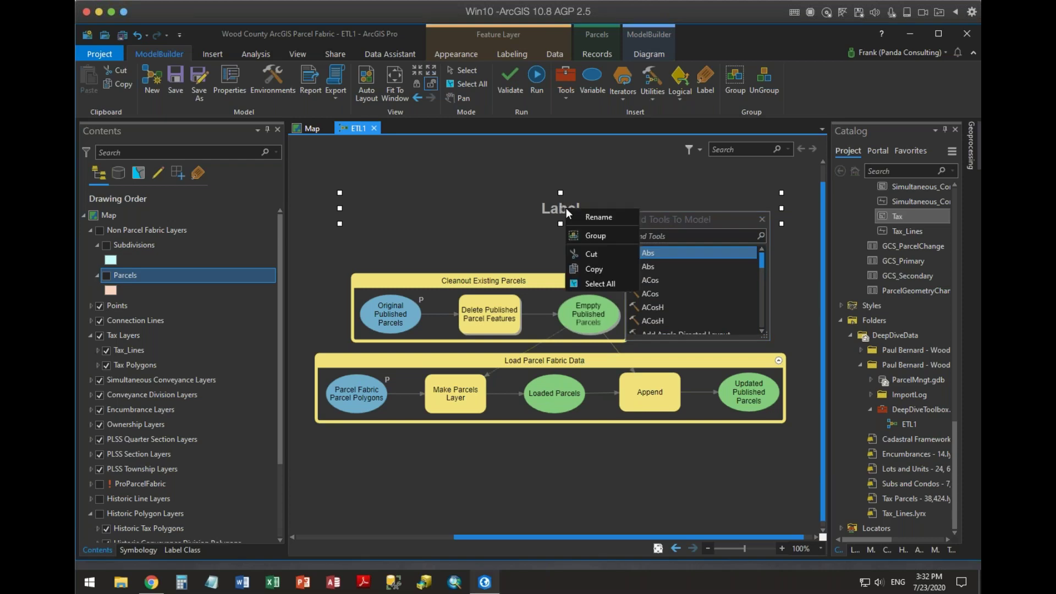
{"action": "left_click", "coordinate": [608, 219]}
{"action": "key", "text": "Delete"}
{"action": "key", "text": "Delete"}
{"action": "key", "text": "Delete"}
{"action": "key", "text": "Delete"}
{"action": "key", "text": "Delete"}
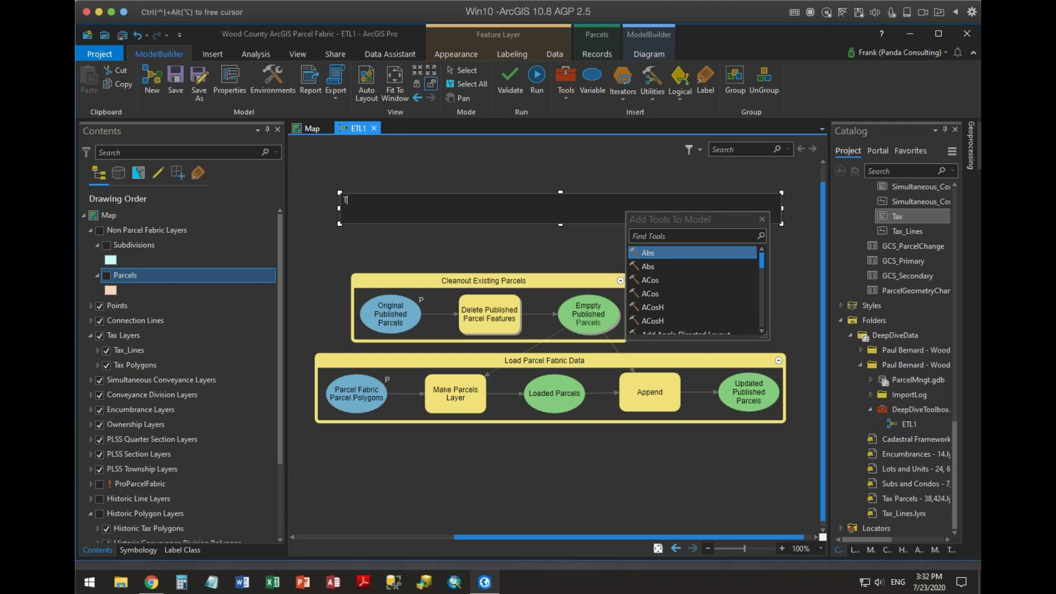
{"action": "type", "text": "This model empties the existing Pu"}
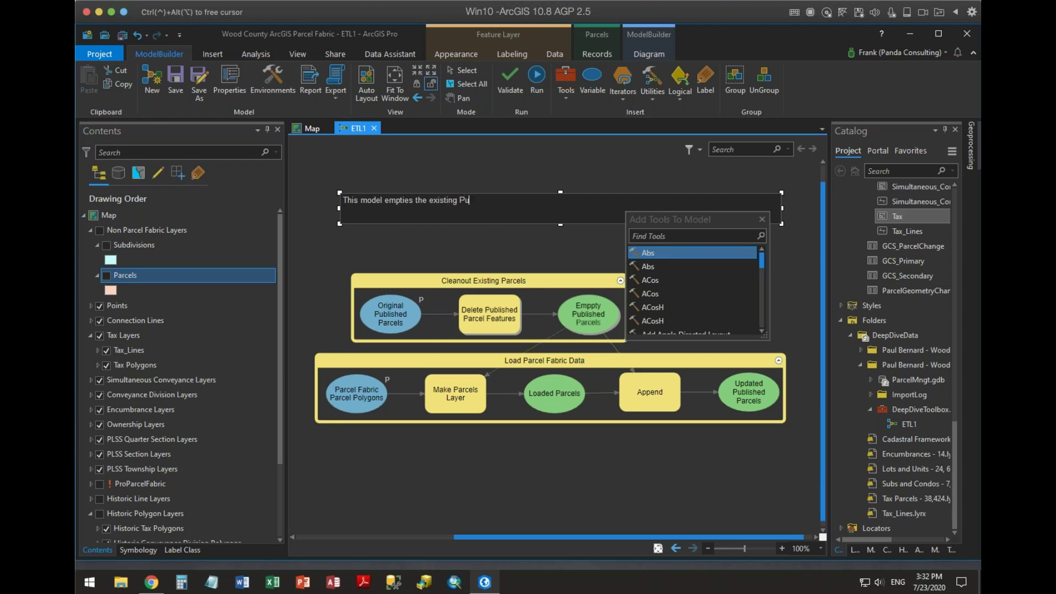
{"action": "type", "text": "blished Parcel Data and load s the"}
{"action": "key", "text": "BackSpace"}
{"action": "key", "text": "BackSpace"}
{"action": "key", "text": "BackSpace"}
{"action": "key", "text": "BackSpace"}
{"action": "key", "text": "BackSpace"}
{"action": "key", "text": "BackSpace"}
{"action": "type", "text": "s the current P"}
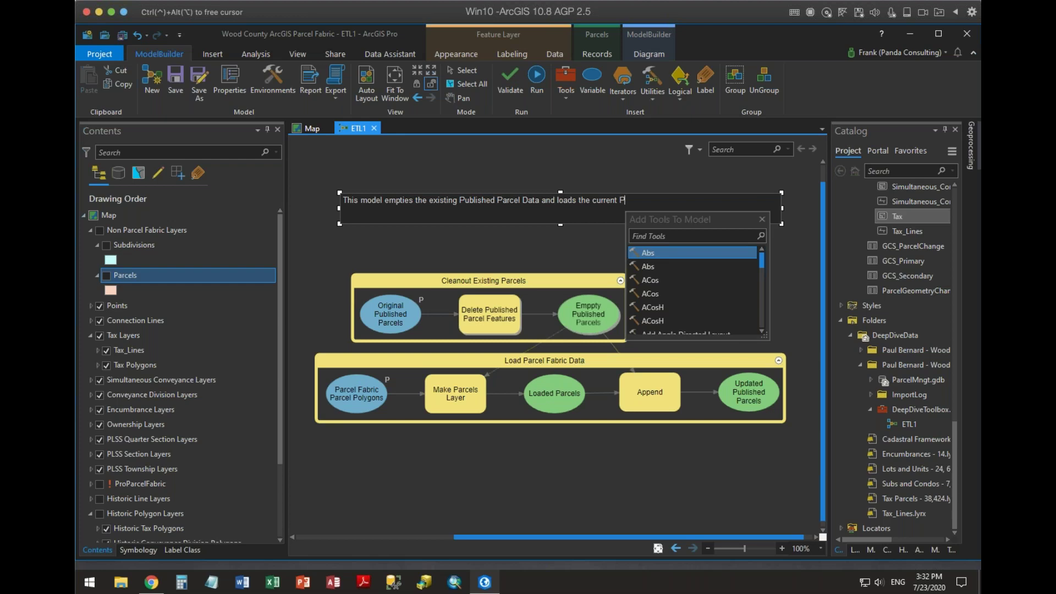
{"action": "type", "text": "arcel Fabric Parcels"}
{"action": "key", "text": "Return"}
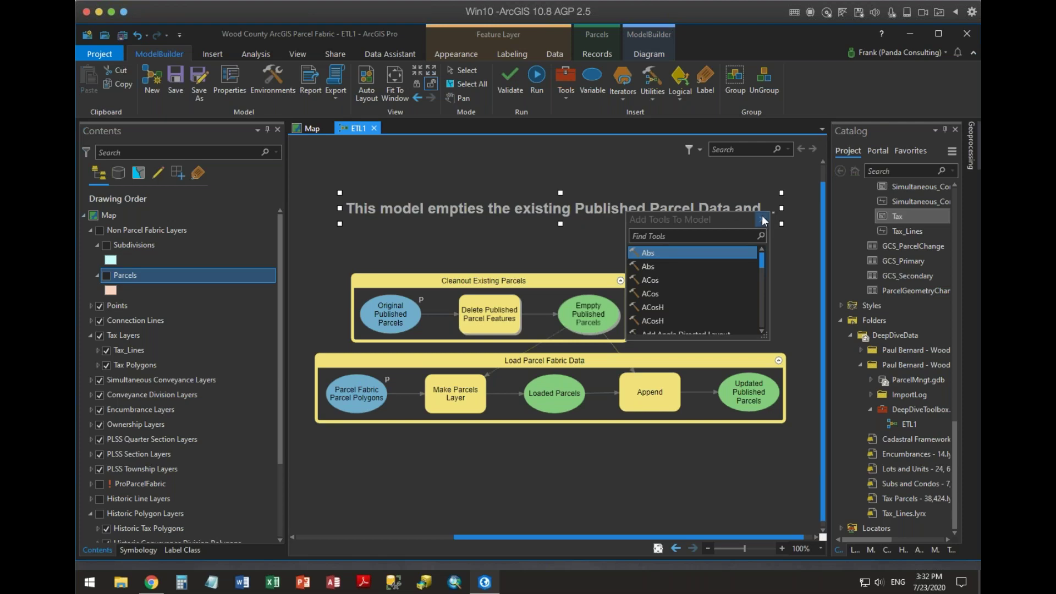
{"action": "key", "text": "Escape"}
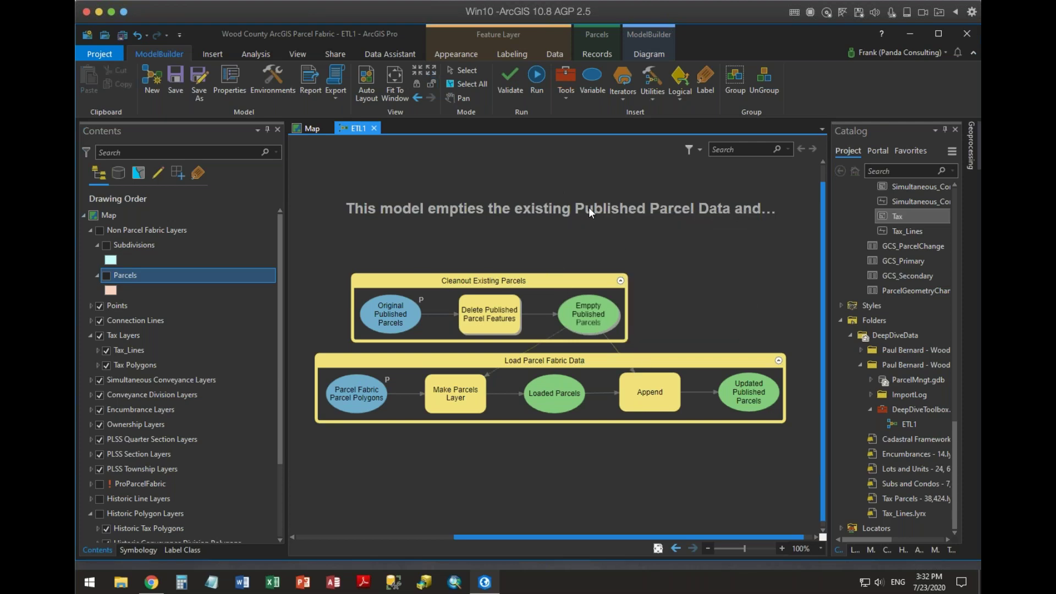
{"action": "left_click_drag", "start_coordinate": [591, 219], "coordinate": [581, 258]}
{"action": "left_click", "coordinate": [740, 276]}
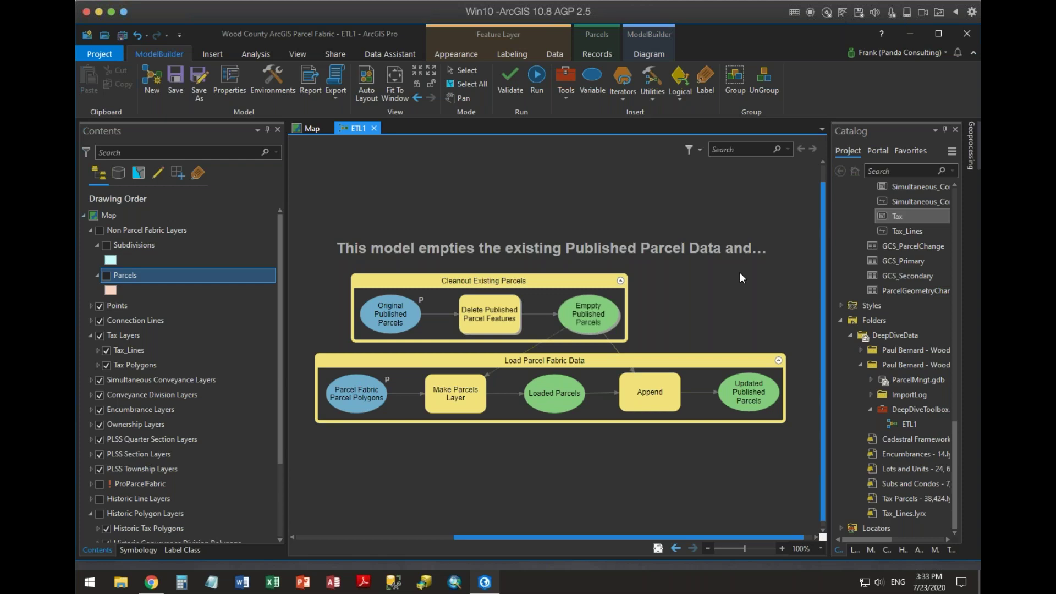
Validate and run the ETL1 model, moving its progress window clear of the diagram
{"action": "left_click", "coordinate": [513, 74]}
{"action": "left_click", "coordinate": [536, 79]}
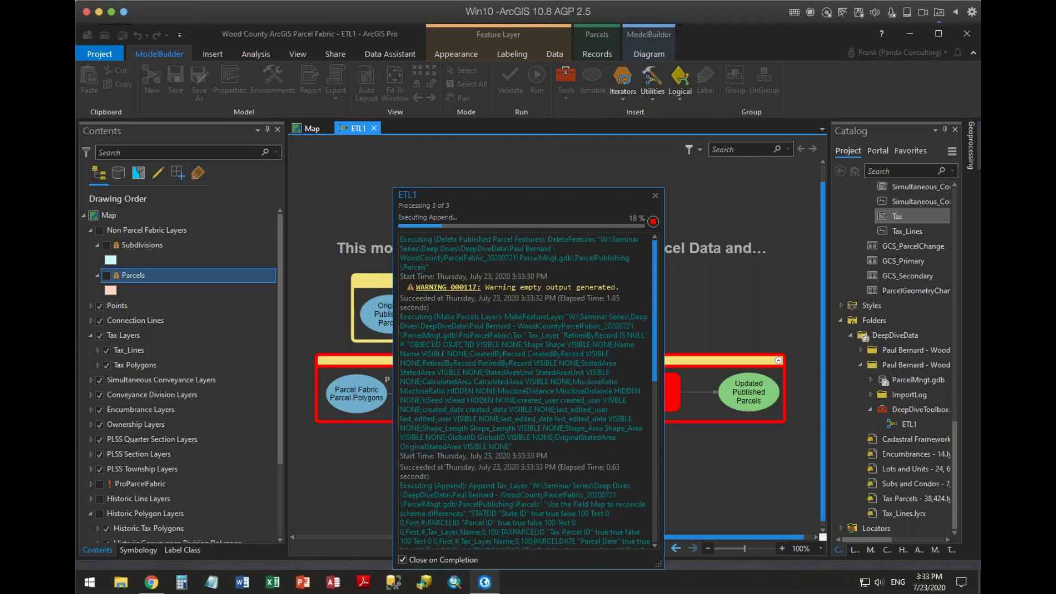
{"action": "left_click_drag", "start_coordinate": [547, 190], "coordinate": [240, 128]}
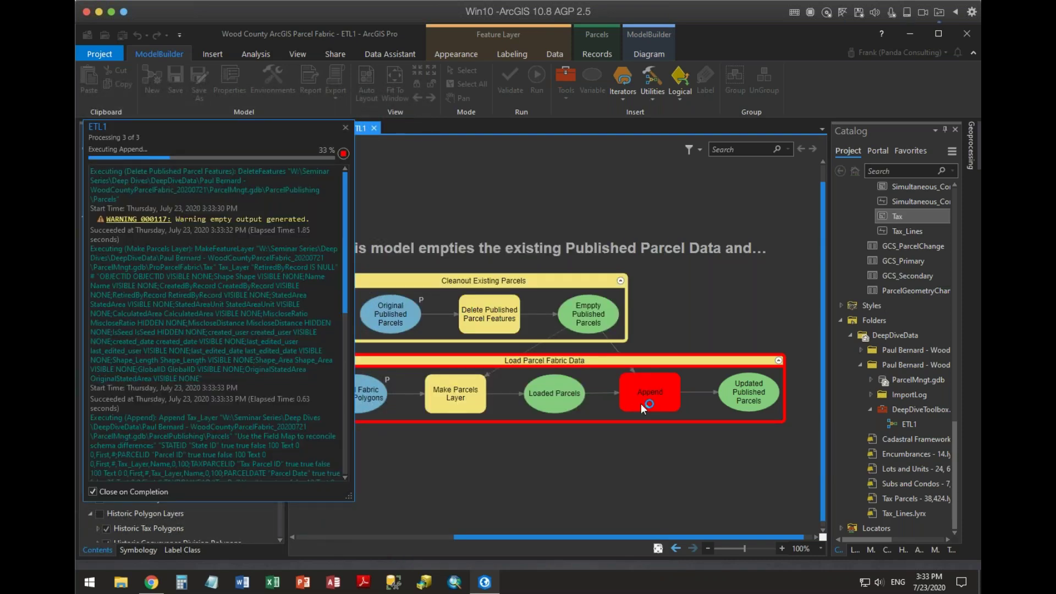
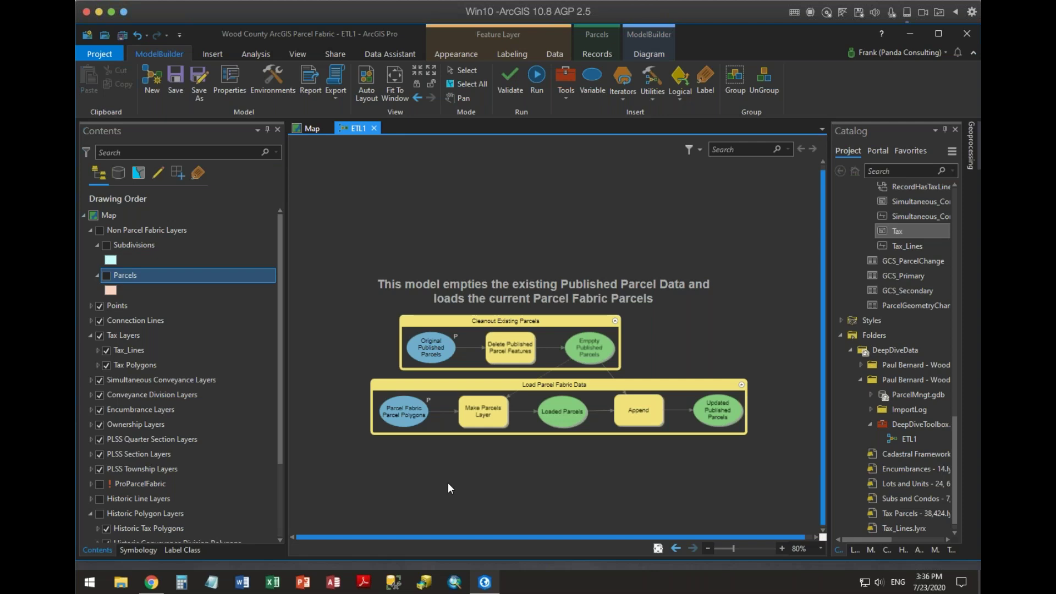
Add a Calculate Field tool to the model and place it below the Load Parcel Fabric Data group
{"action": "type", "text": "yte"}
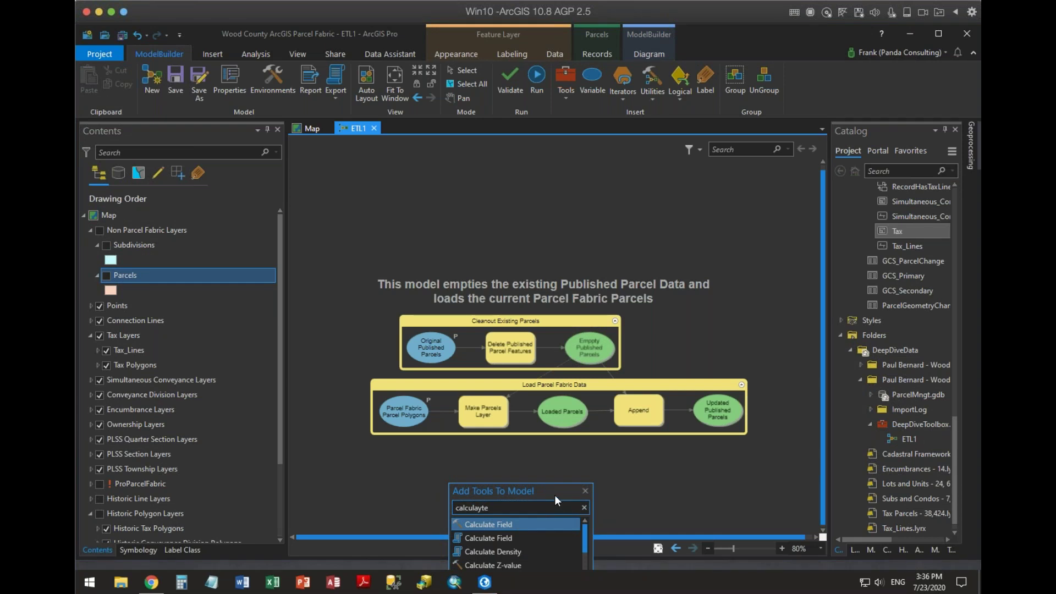
{"action": "key", "text": "Return"}
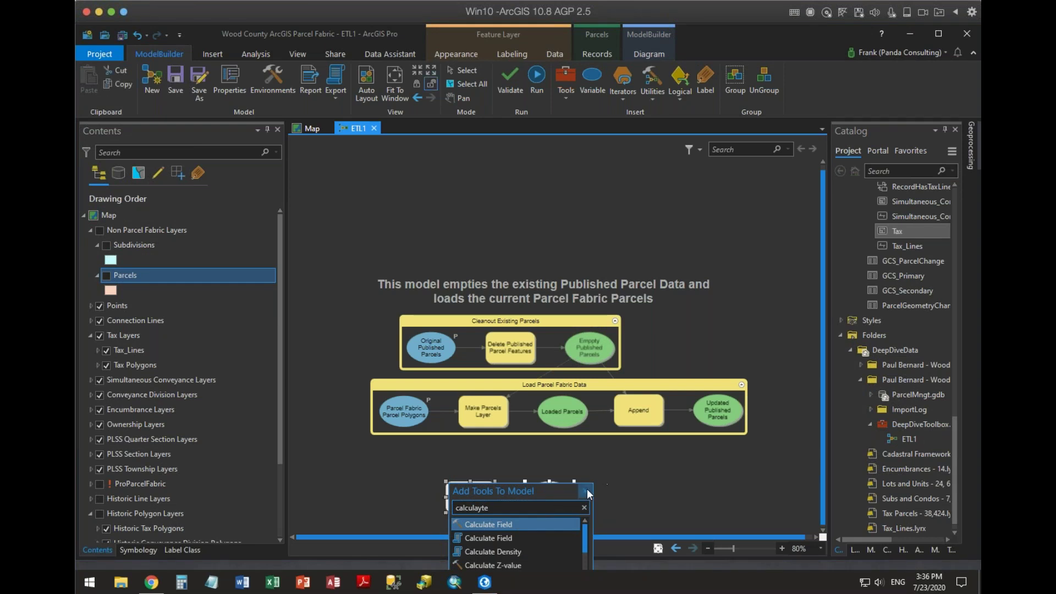
{"action": "left_click", "coordinate": [586, 490]}
{"action": "left_click_drag", "start_coordinate": [479, 487], "coordinate": [493, 470]}
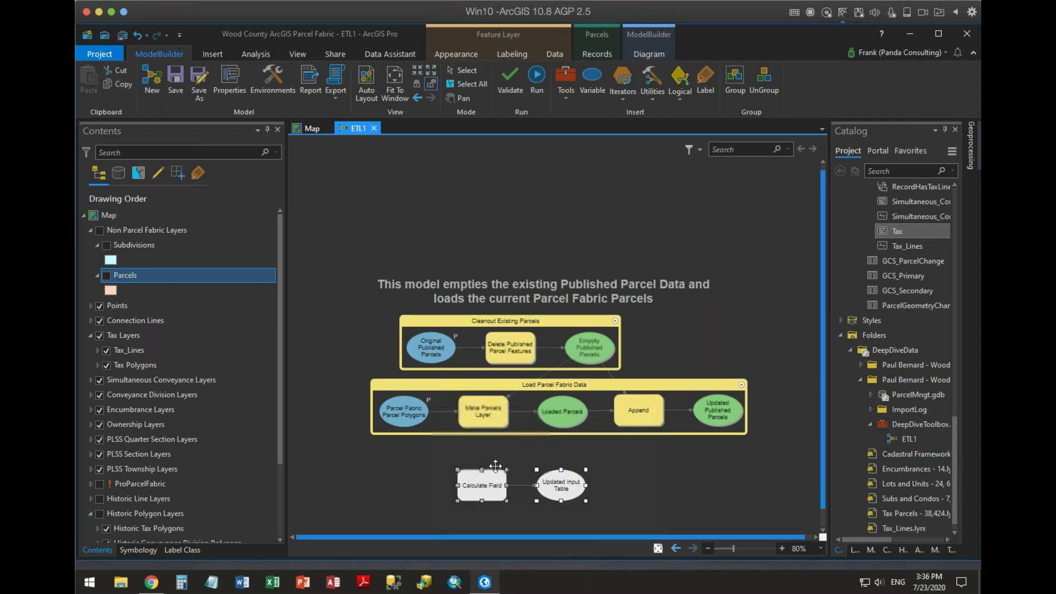
{"action": "left_click", "coordinate": [405, 493]}
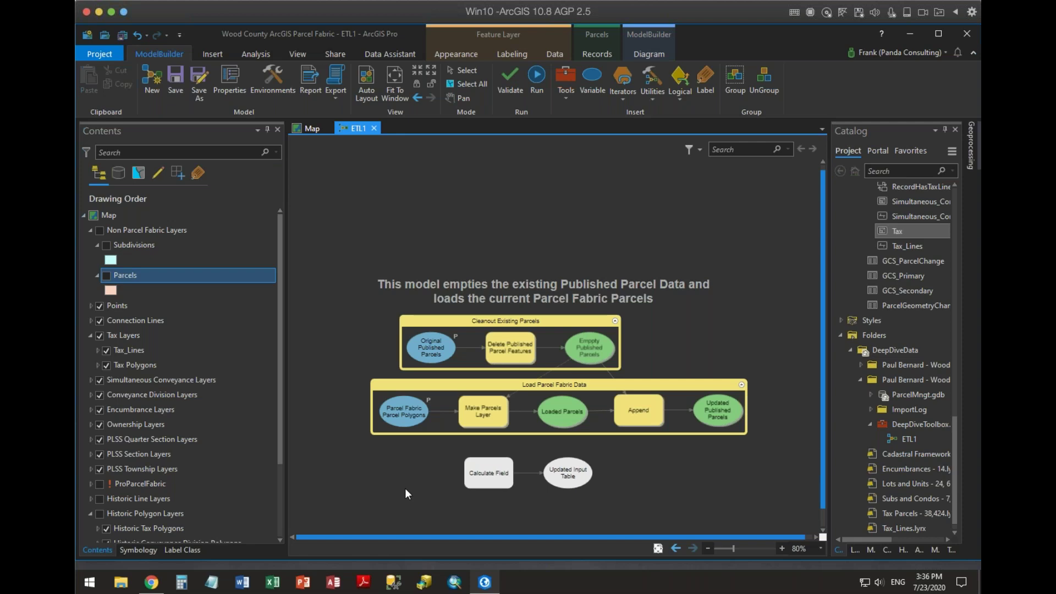
Connect the Updated Published Parcels output to the Calculate Field tool as its Input Table
{"action": "left_click", "coordinate": [484, 471]}
{"action": "left_click_drag", "start_coordinate": [712, 424], "coordinate": [499, 474]}
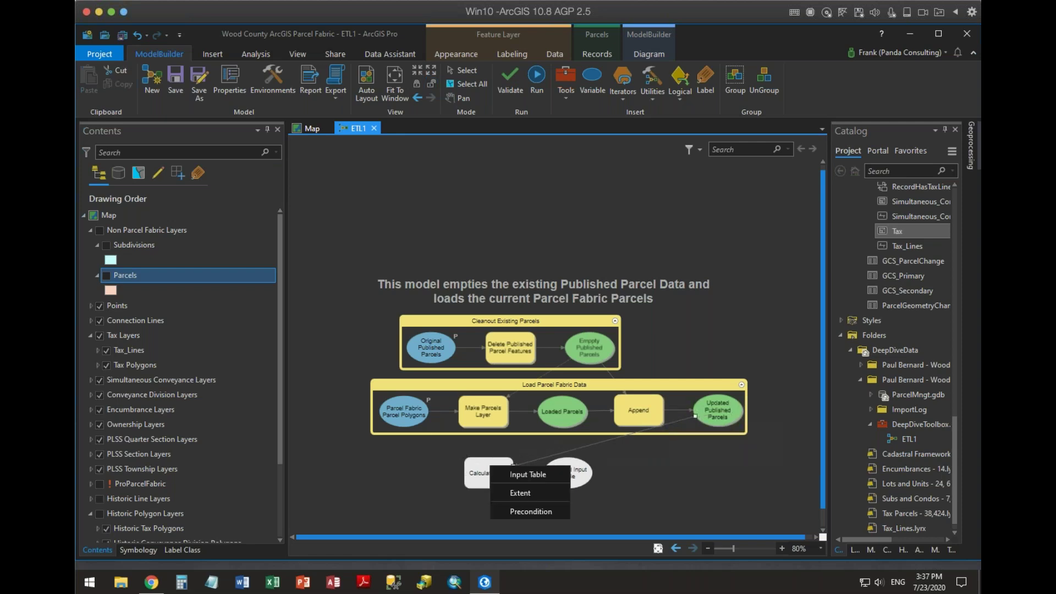
{"action": "left_click", "coordinate": [527, 474]}
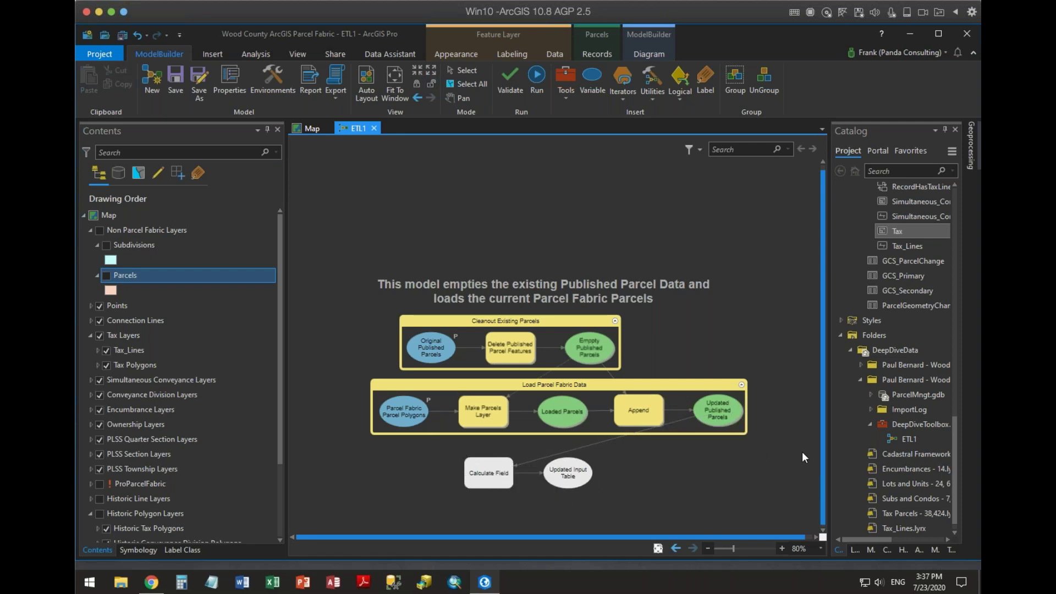
Configure Calculate Field to fill Tax Roll Year with the Arcade expression "2020", verify the expression and accept the tool parameters
{"action": "double_click", "coordinate": [489, 473]}
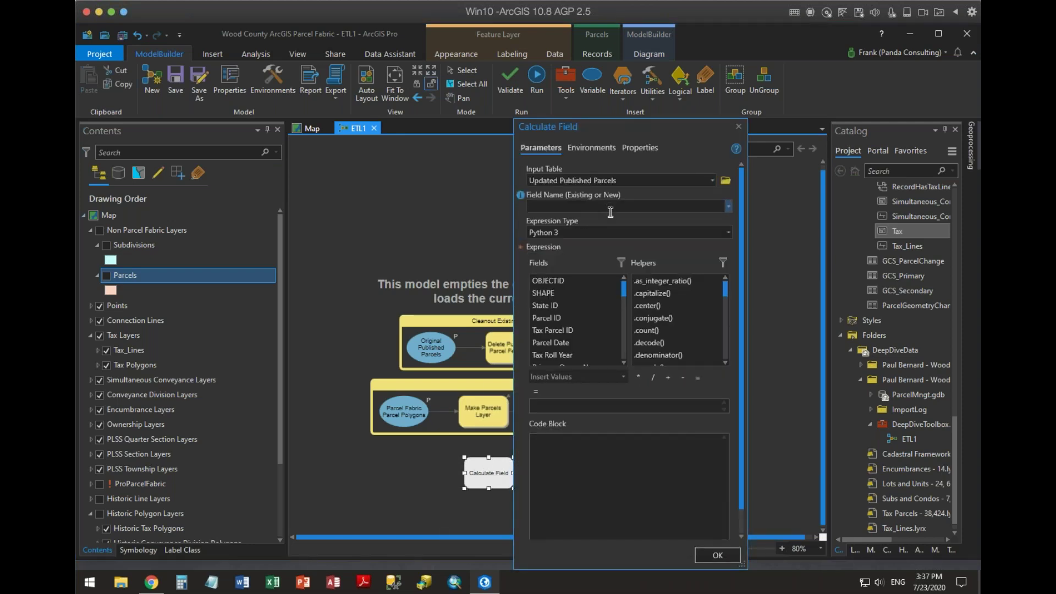
{"action": "mouse_move", "coordinate": [624, 292]}
{"action": "left_mouse_down"}
{"action": "mouse_move", "coordinate": [625, 303]}
{"action": "mouse_move", "coordinate": [625, 285]}
{"action": "left_mouse_up"}
{"action": "left_click", "coordinate": [728, 207]}
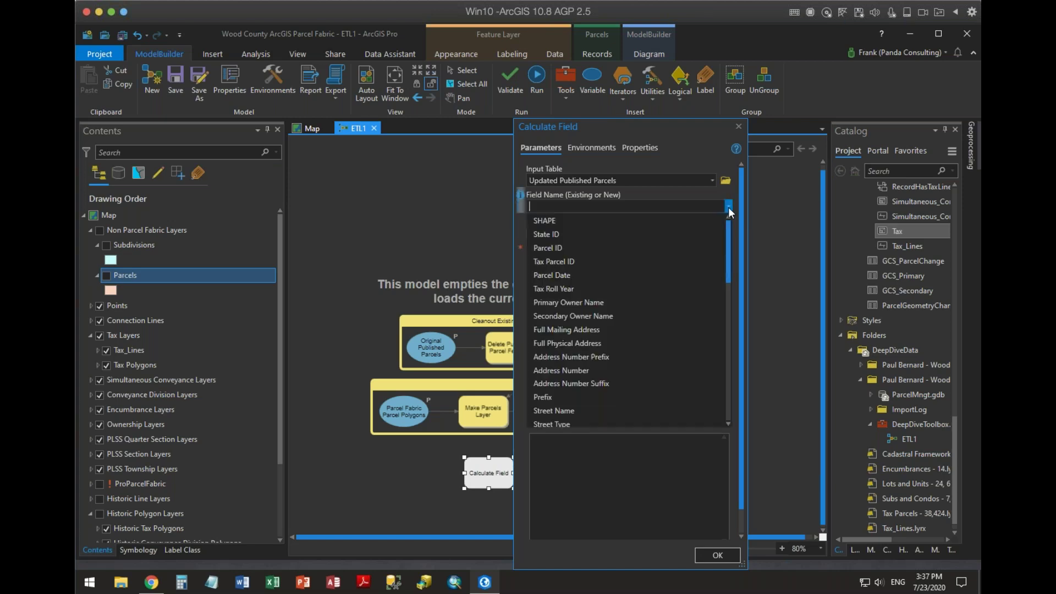
{"action": "left_click", "coordinate": [599, 289]}
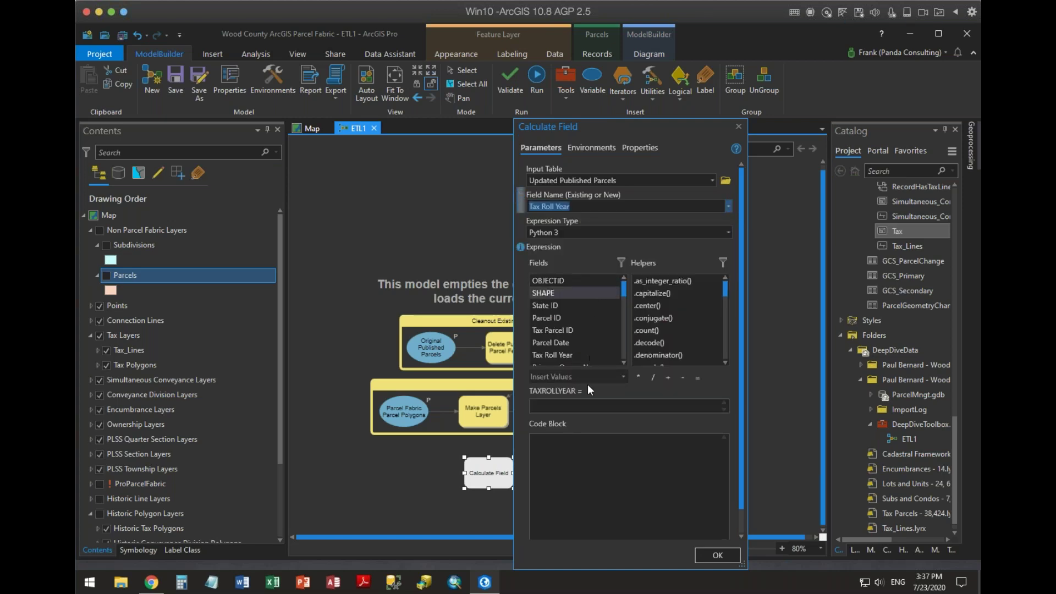
{"action": "left_click", "coordinate": [728, 234]}
{"action": "left_click", "coordinate": [538, 259]}
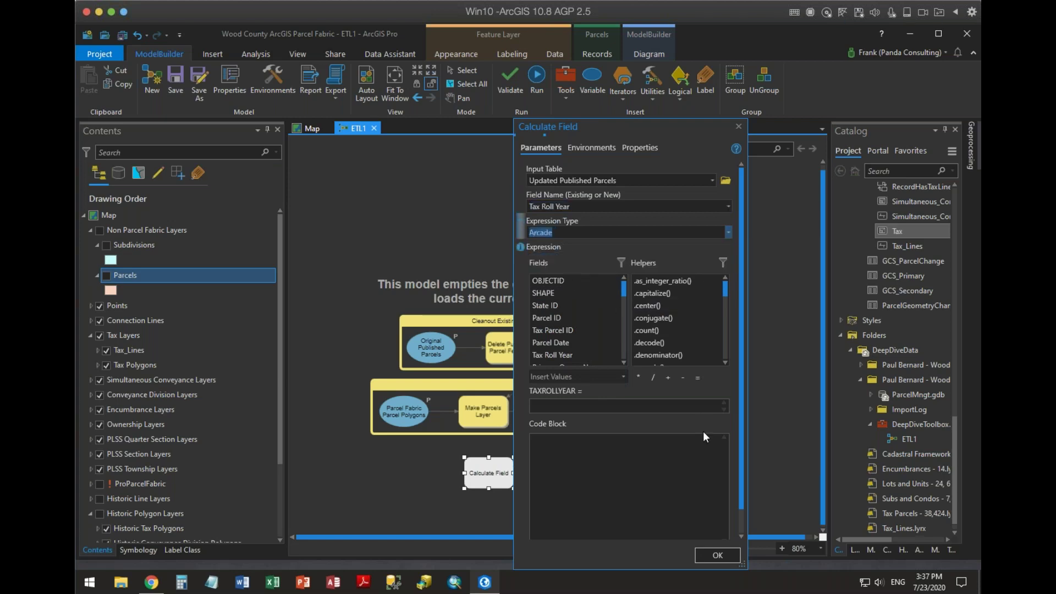
{"action": "left_click", "coordinate": [610, 420]}
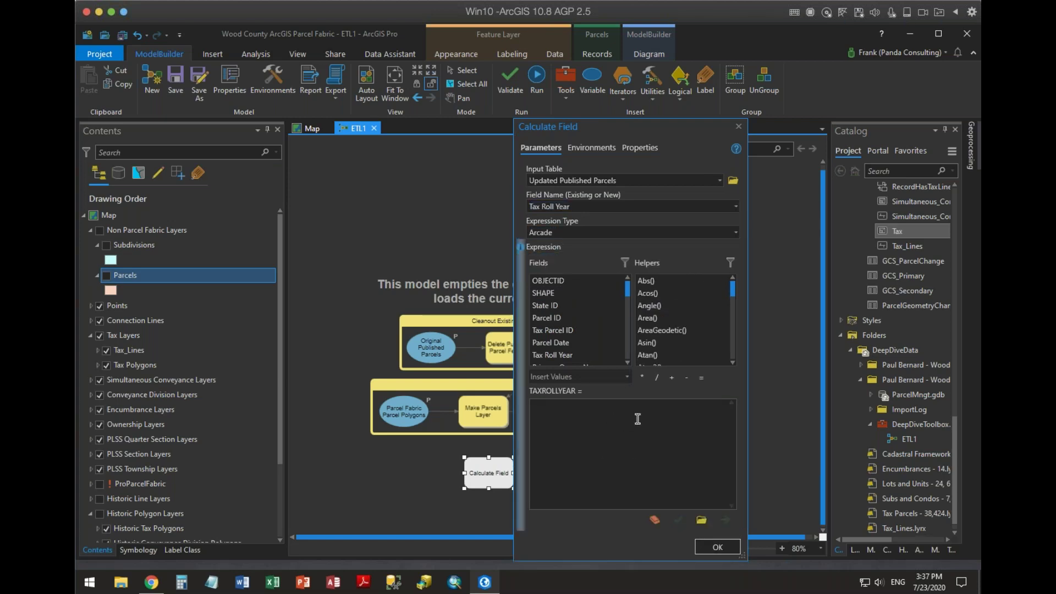
{"action": "type", "text": "\"2020"}
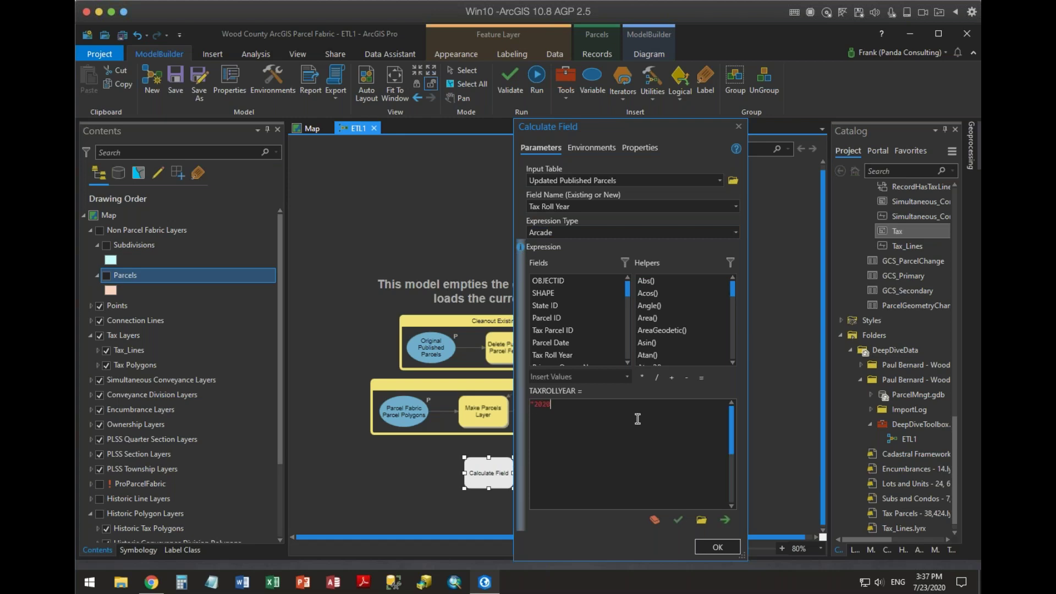
{"action": "type", "text": "\""}
{"action": "left_click", "coordinate": [676, 520]}
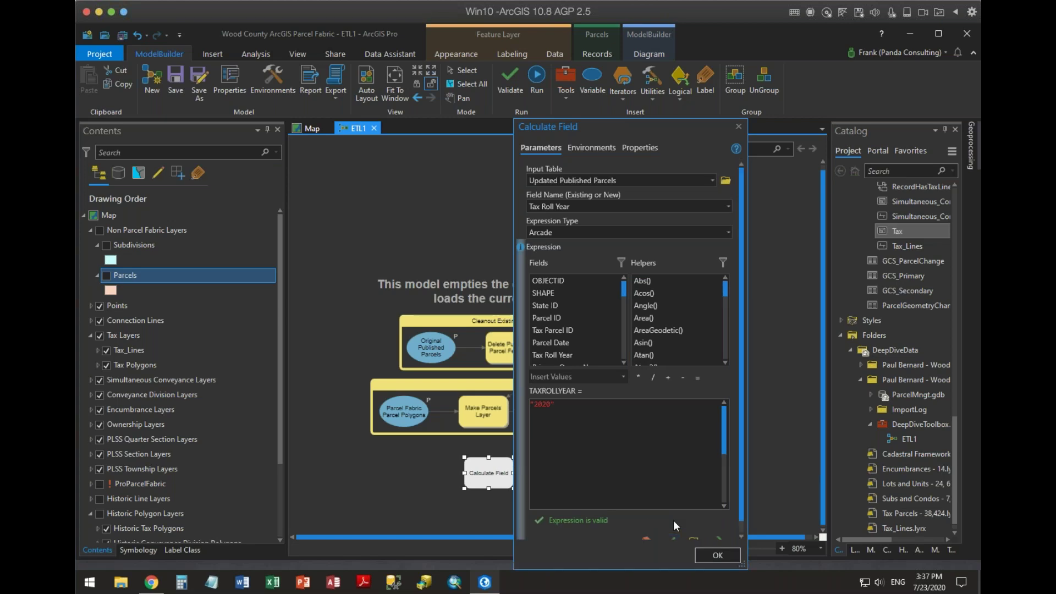
{"action": "left_click", "coordinate": [718, 555]}
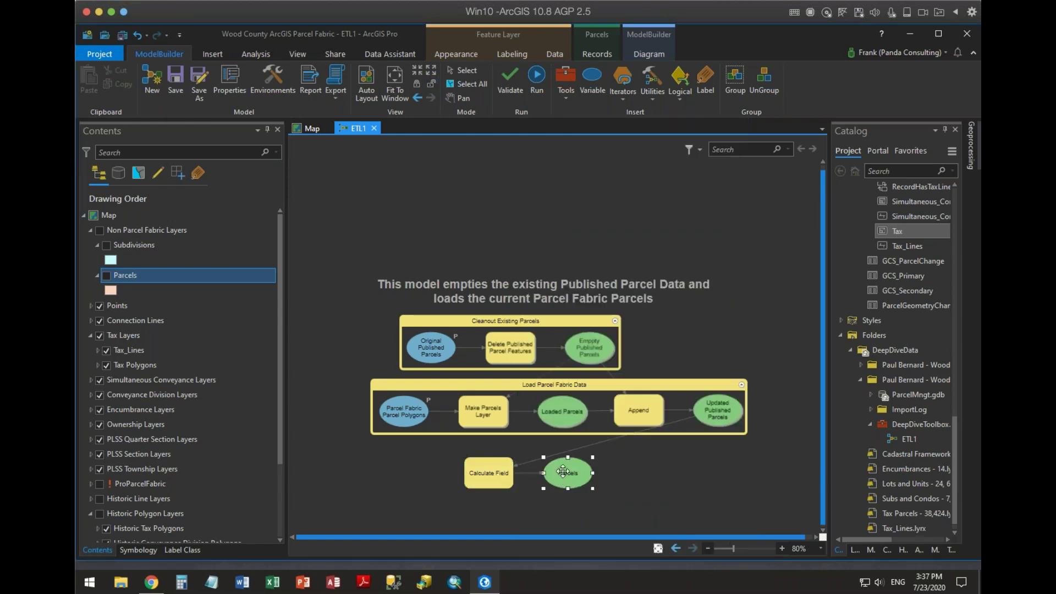
Rename the Calculate Field tool in the model as "Calculate TaxYear Field"
{"action": "right_click", "coordinate": [488, 473]}
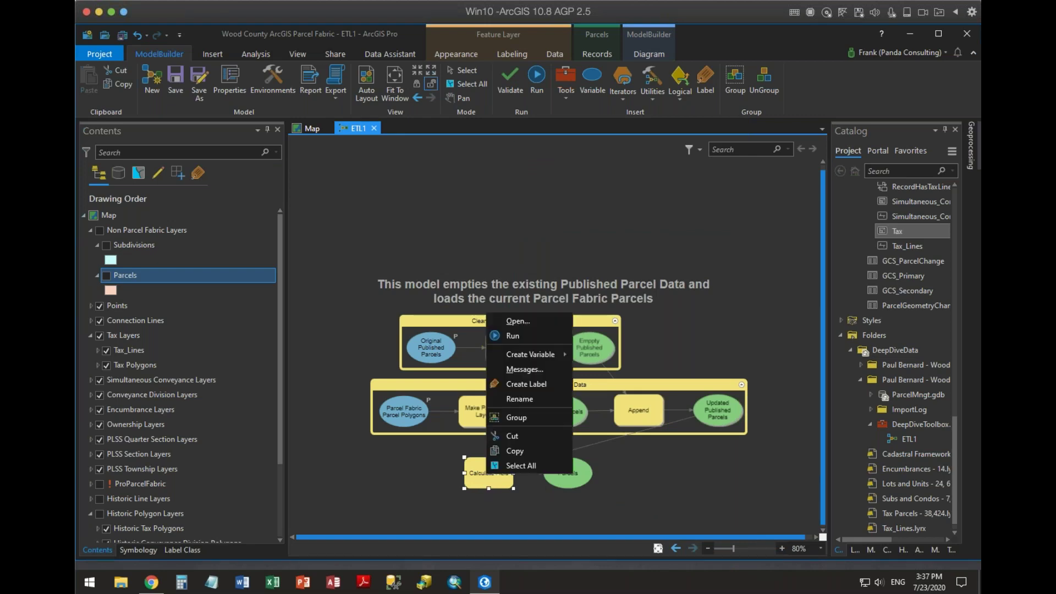
{"action": "left_click", "coordinate": [520, 398]}
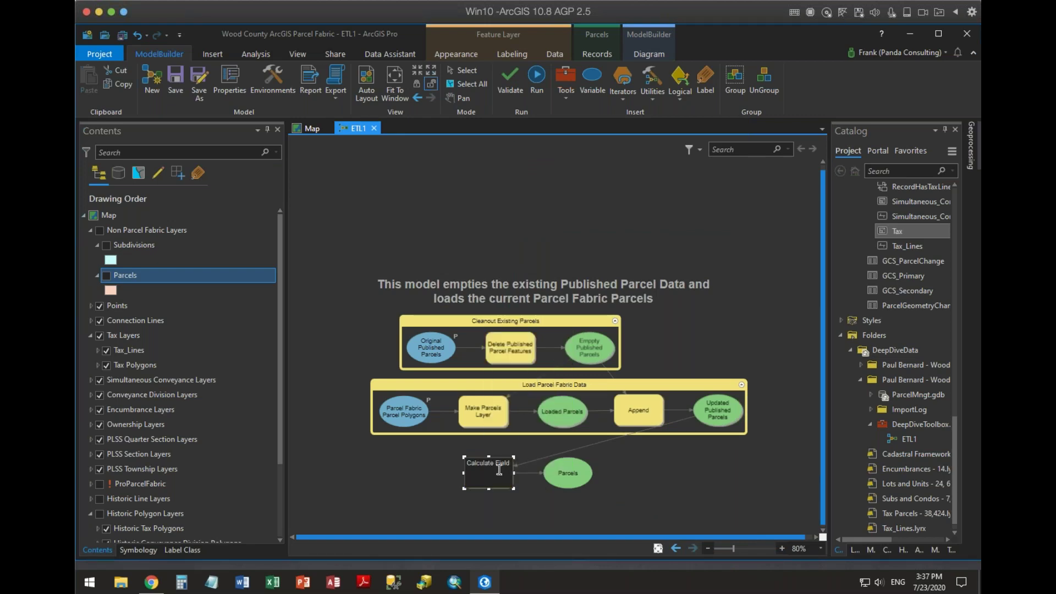
{"action": "type", "text": "TaxY"}
{"action": "type", "text": "ear"}
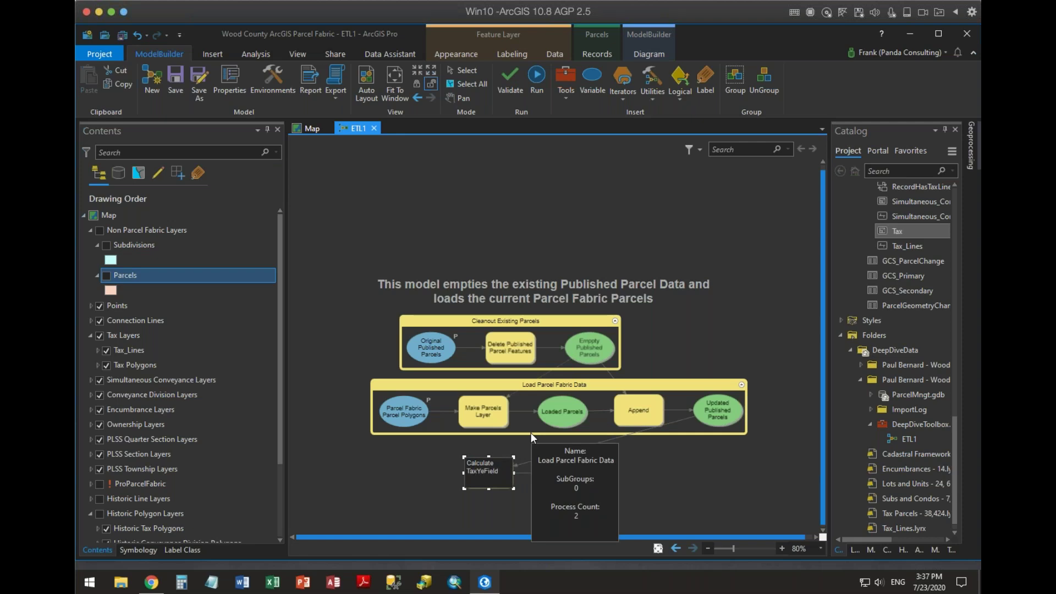
{"action": "key", "text": "Return"}
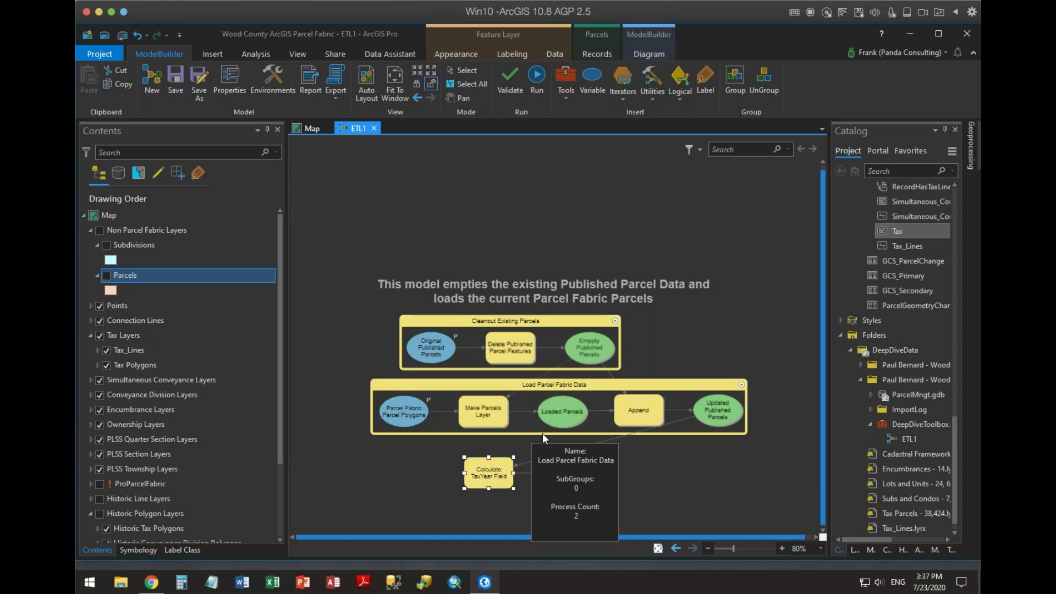
Rename the Parcels output of the Calculate TaxYear Field tool as "Calculated TaxRoll"
{"action": "right_click", "coordinate": [569, 471]}
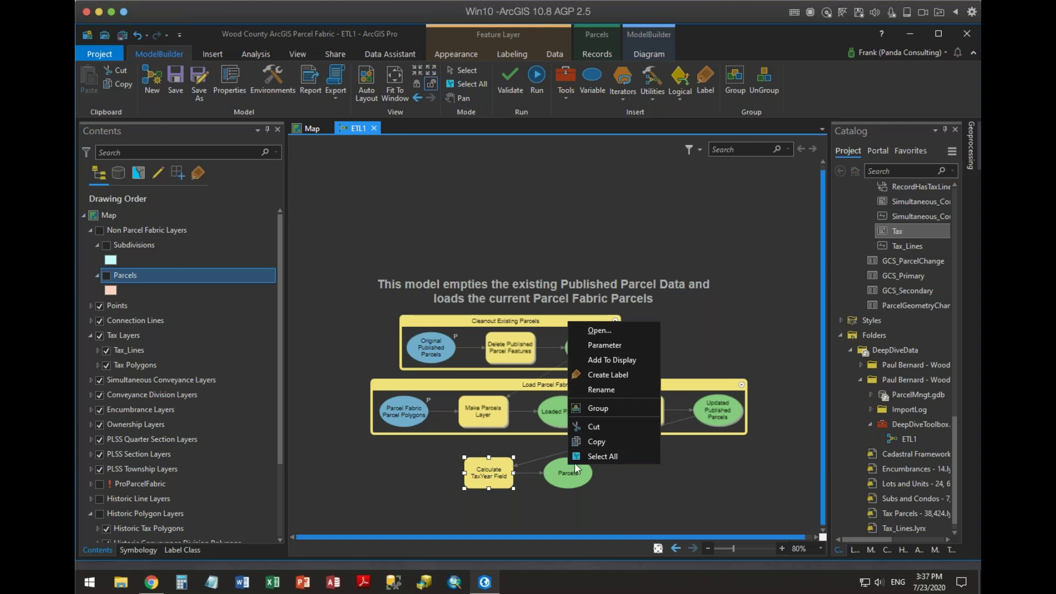
{"action": "left_click", "coordinate": [598, 392]}
{"action": "double_click", "coordinate": [556, 464]}
{"action": "type", "text": "Calculated TaxRoll"}
{"action": "key", "text": "Return"}
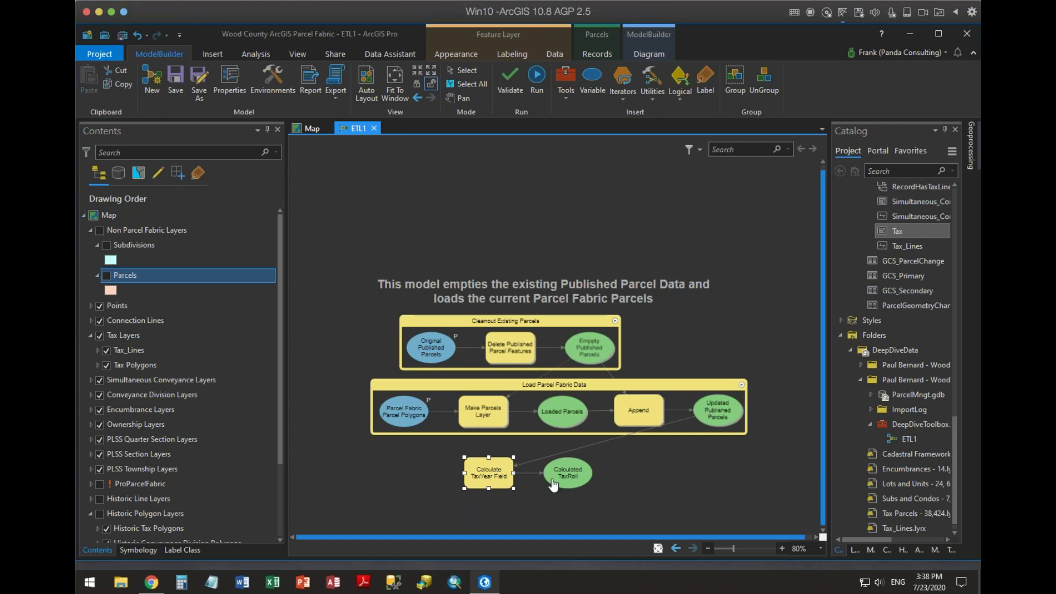
Apply the automatic layout to the whole model diagram
{"action": "left_click", "coordinate": [592, 497]}
{"action": "mouse_move", "coordinate": [718, 418]}
{"action": "left_click", "coordinate": [376, 88]}
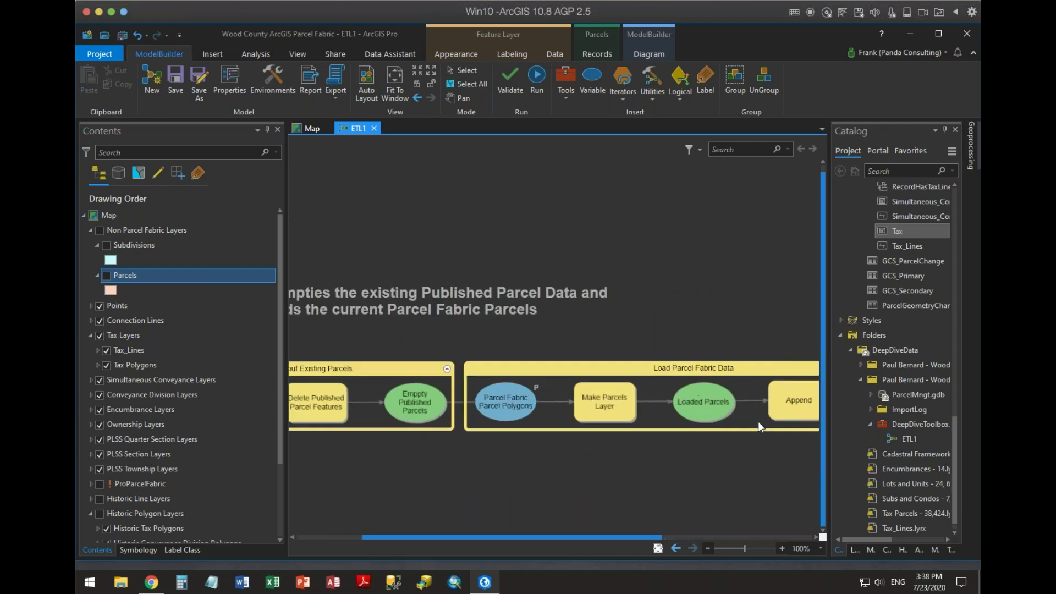
{"action": "scroll", "coordinate": [756, 418], "scroll_direction": "down", "scroll_amount": 5}
{"action": "scroll", "coordinate": [757, 417], "scroll_direction": "up", "scroll_amount": 2}
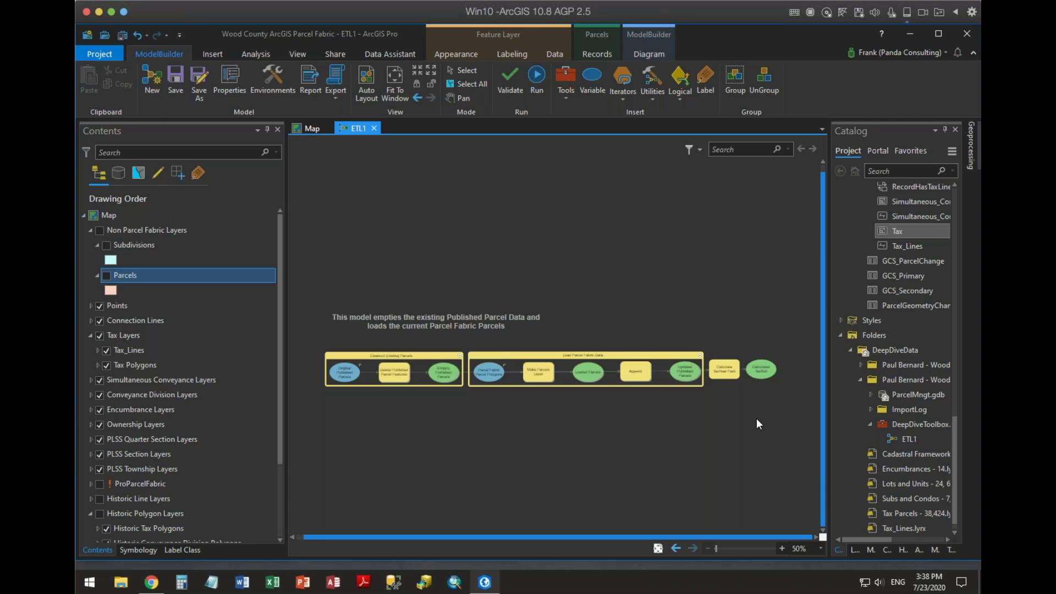
Group the Calculate TaxYear Field tool with its output and name the group "Calculate TaxYearGroup"
{"action": "left_click", "coordinate": [729, 376]}
{"action": "left_click", "coordinate": [735, 79]}
{"action": "left_click", "coordinate": [747, 351]}
{"action": "right_click", "coordinate": [746, 351]}
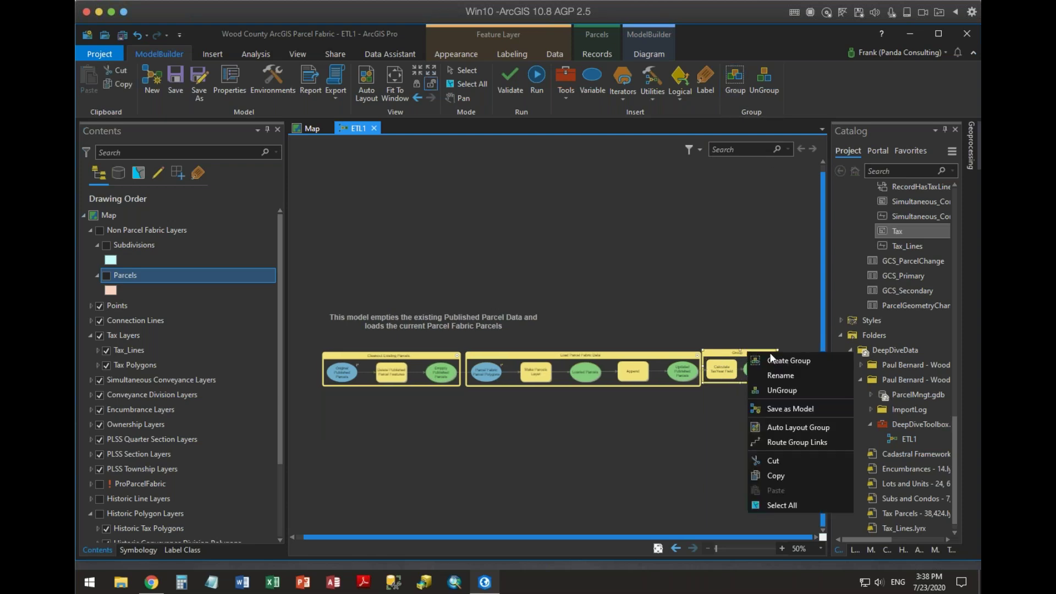
{"action": "left_click", "coordinate": [797, 372]}
{"action": "type", "text": "Ca"}
{"action": "type", "text": "lculate Ta"}
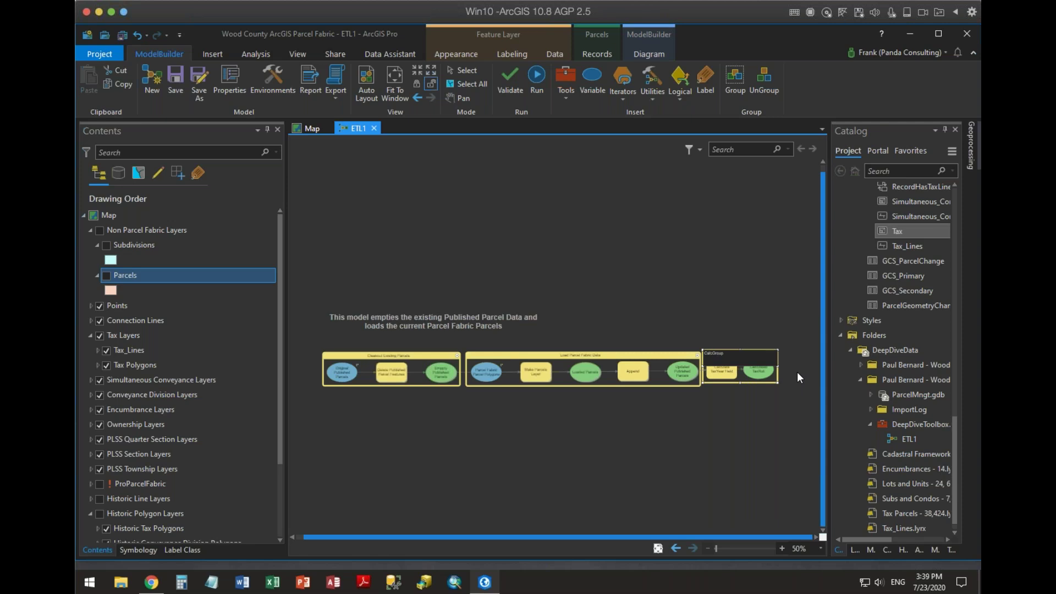
{"action": "type", "text": "xYear"}
{"action": "key", "text": "Return"}
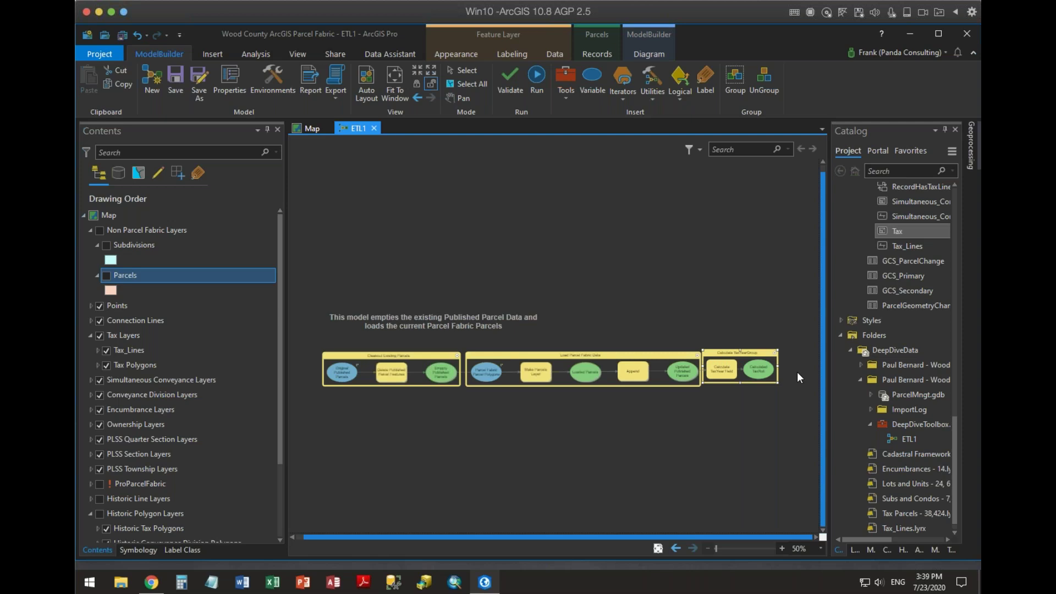
Reapply the automatic layout with the new group included, and validate and run the ETL1 model
{"action": "left_click", "coordinate": [366, 83]}
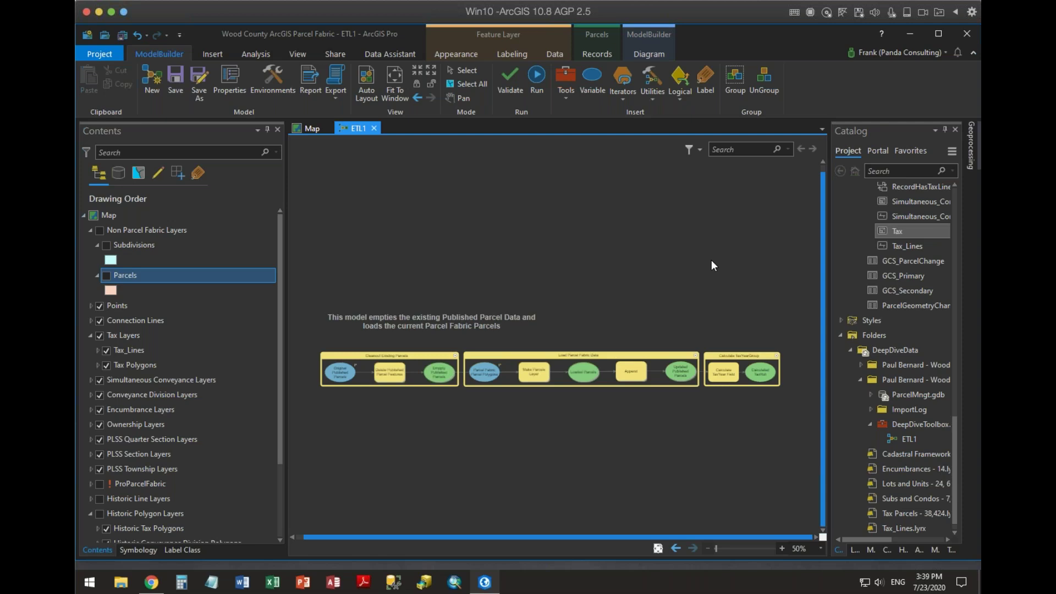
{"action": "left_click", "coordinate": [510, 88]}
{"action": "left_click", "coordinate": [537, 80]}
Check the Tax Roll Year values in the Parcels layer's attribute table and close the table
{"action": "right_click", "coordinate": [117, 274]}
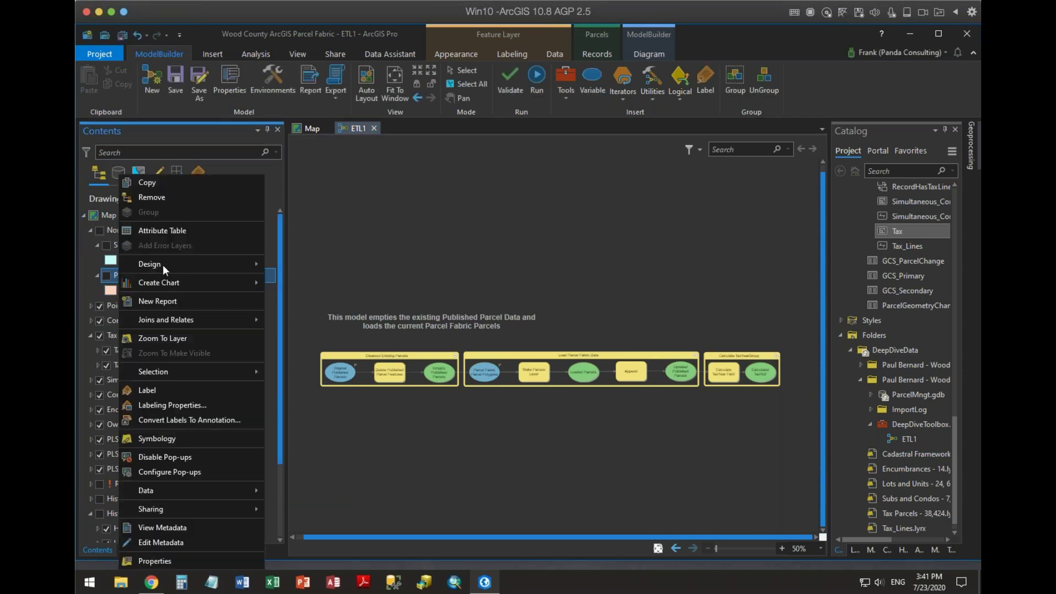
{"action": "left_click", "coordinate": [167, 231]}
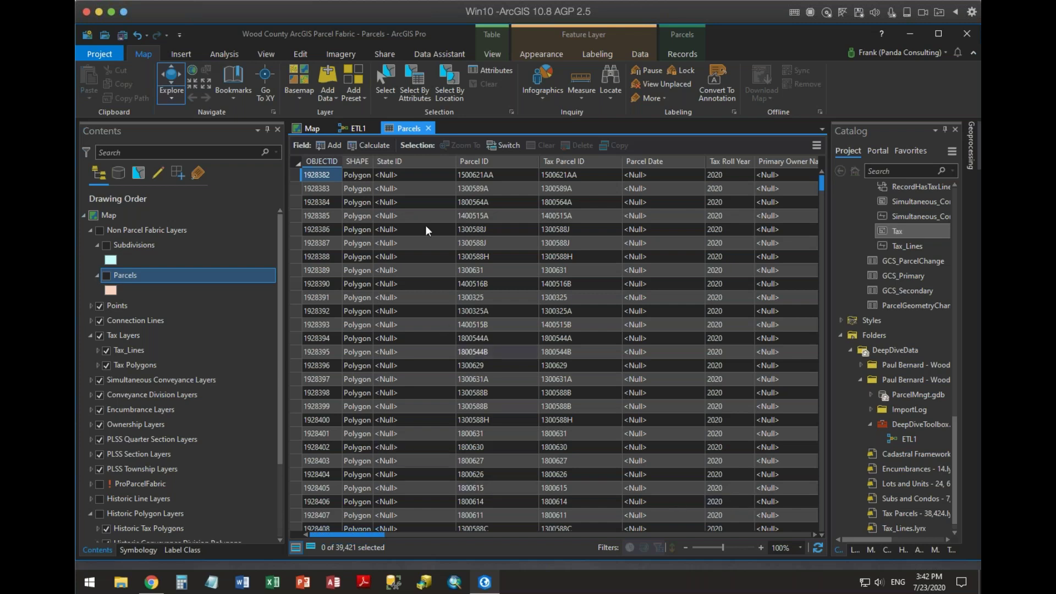
{"action": "left_click", "coordinate": [429, 128]}
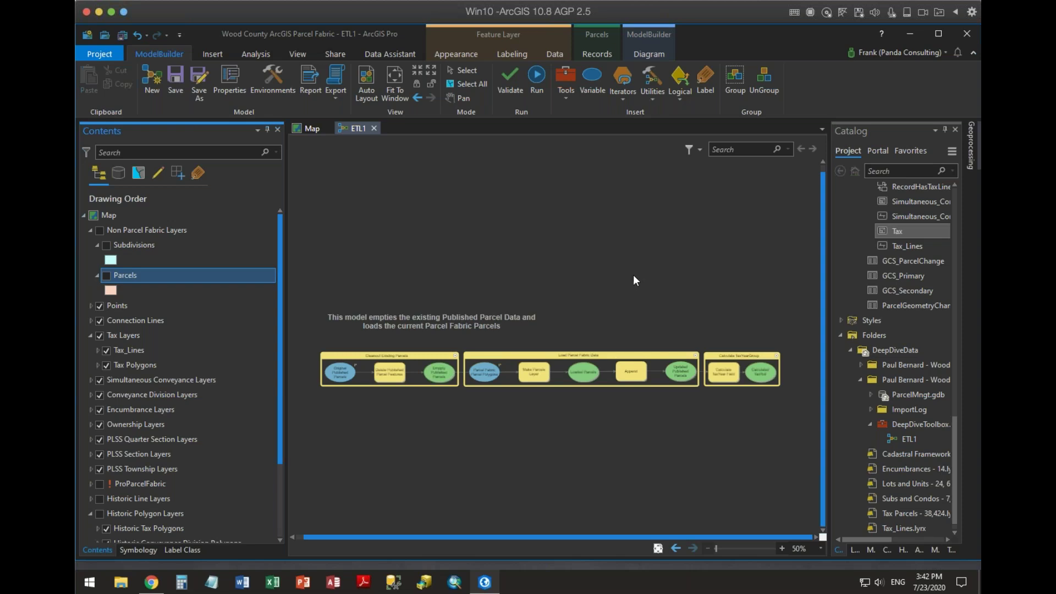
Open the tool properties of the ETL1 model
{"action": "left_click", "coordinate": [231, 78]}
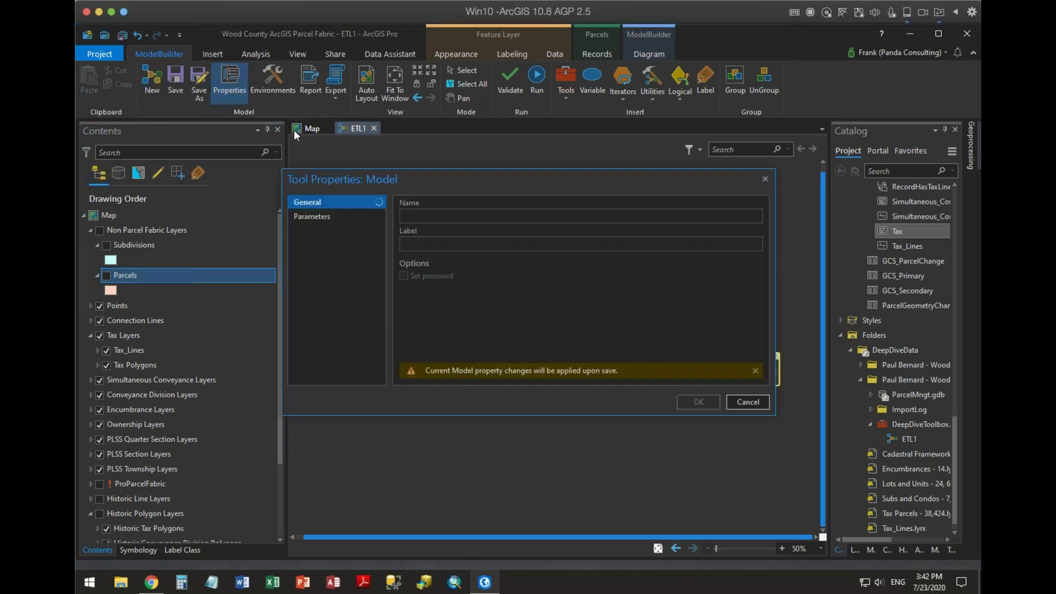
Review the parameters listed in the model's properties and close the dialog
{"action": "left_click", "coordinate": [315, 217]}
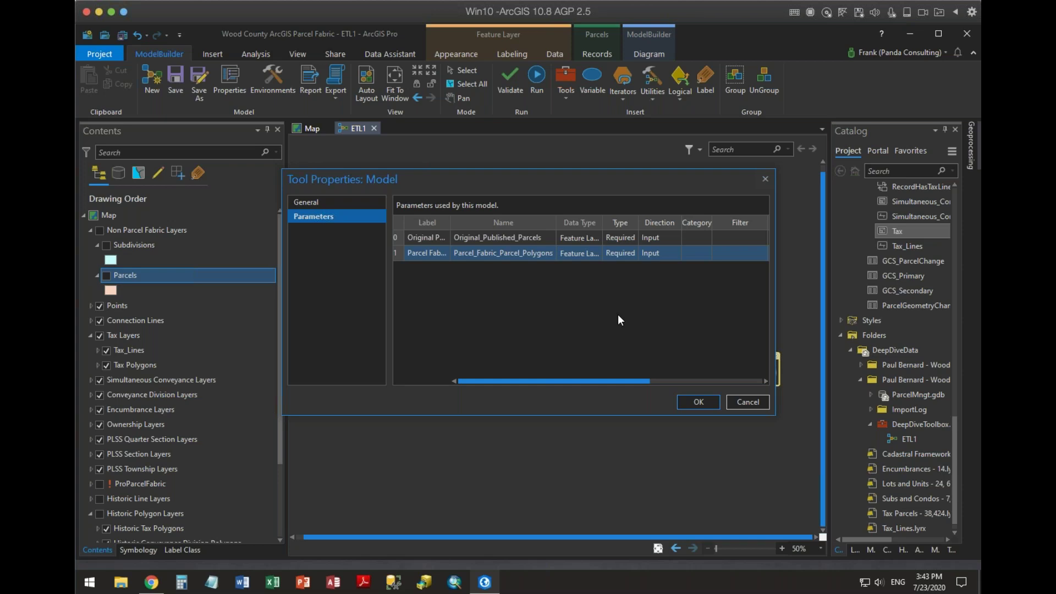
{"action": "left_click_drag", "start_coordinate": [558, 176], "coordinate": [733, 32]}
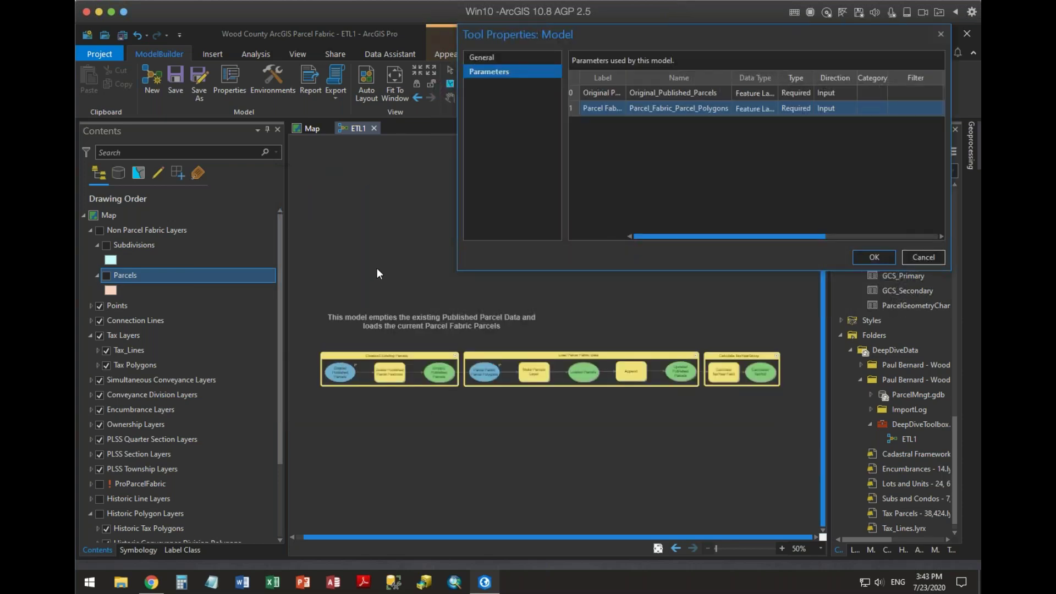
{"action": "left_click", "coordinate": [940, 34]}
Examine the parameter marker on the Original Published Parcels input in the Cleanout Existing Parcels group
{"action": "scroll", "coordinate": [424, 343], "scroll_direction": "up", "scroll_amount": 3}
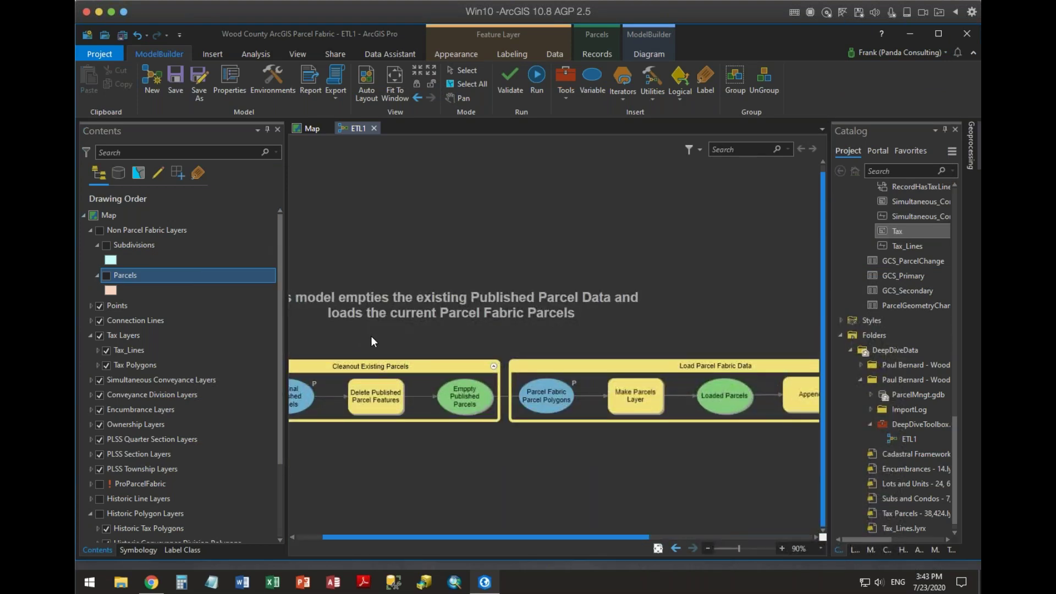
{"action": "left_click_drag", "start_coordinate": [441, 337], "coordinate": [460, 313]}
{"action": "left_click_drag", "start_coordinate": [358, 462], "coordinate": [352, 465]}
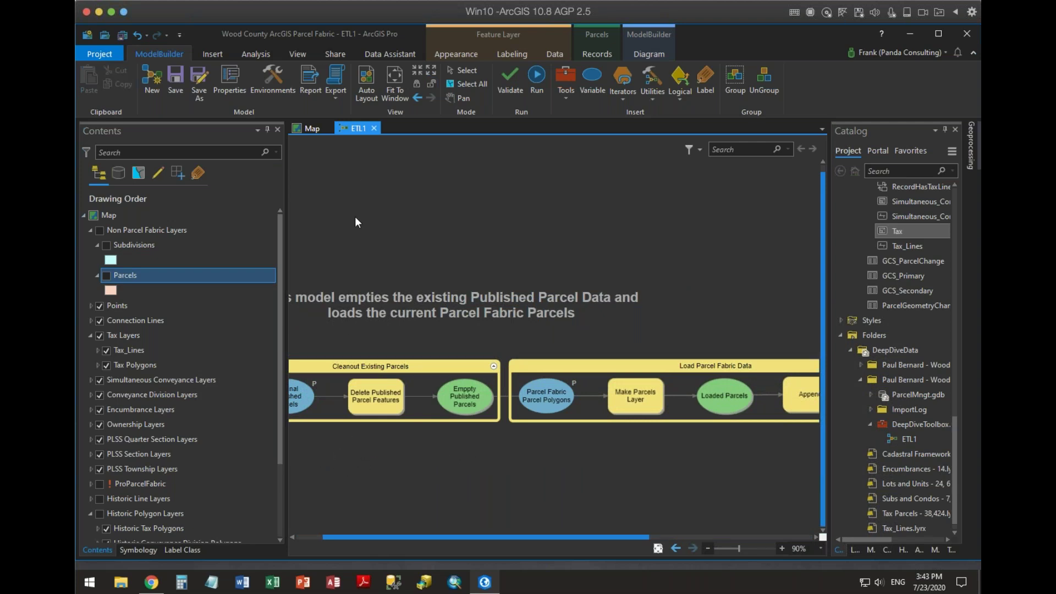
{"action": "scroll", "coordinate": [374, 542], "scroll_direction": "left", "scroll_amount": 2}
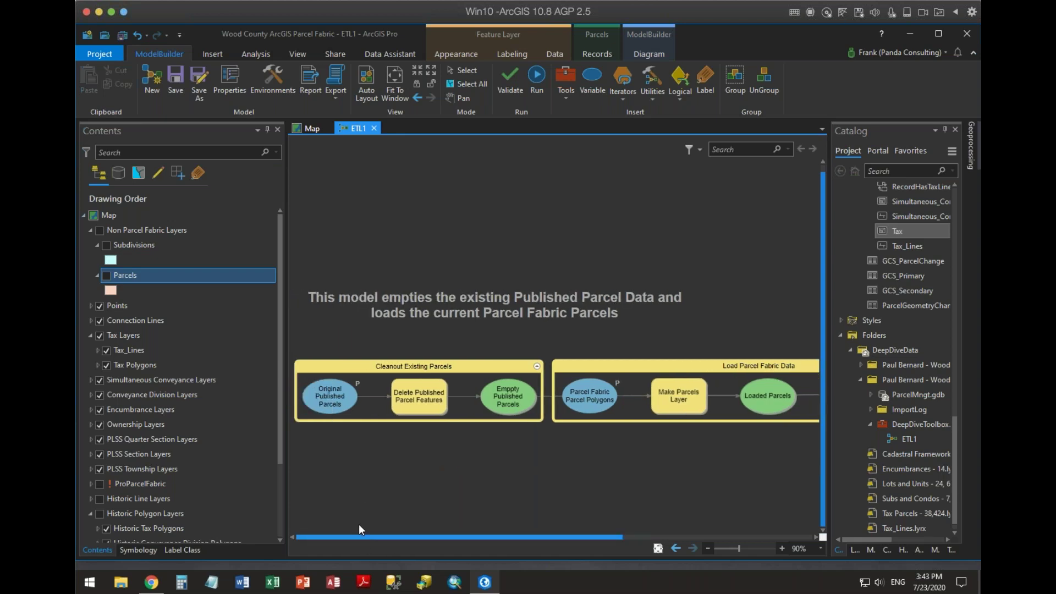
{"action": "mouse_move", "coordinate": [335, 410]}
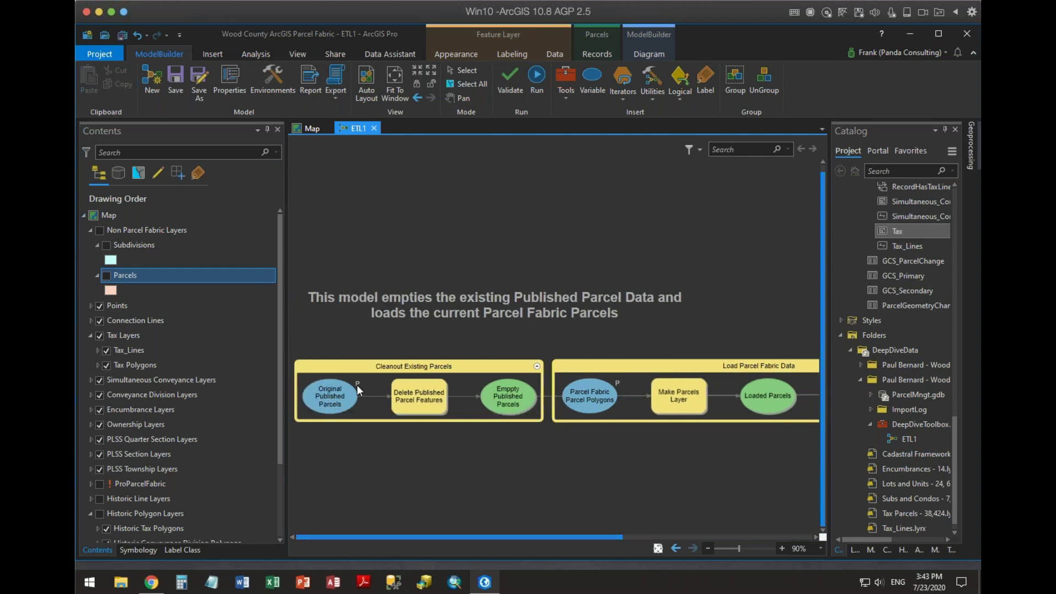
{"action": "mouse_move", "coordinate": [367, 385]}
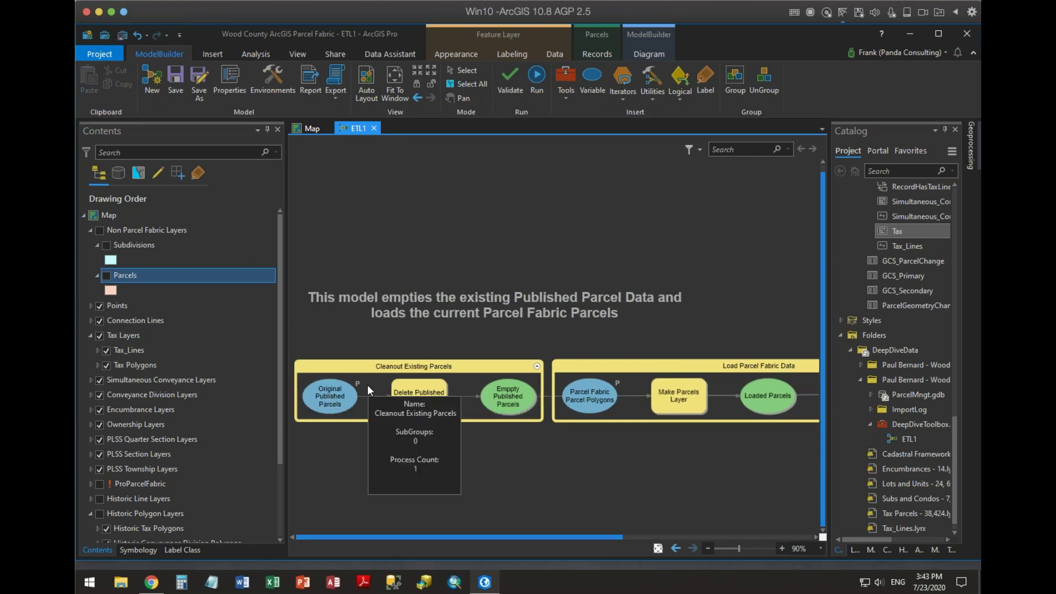
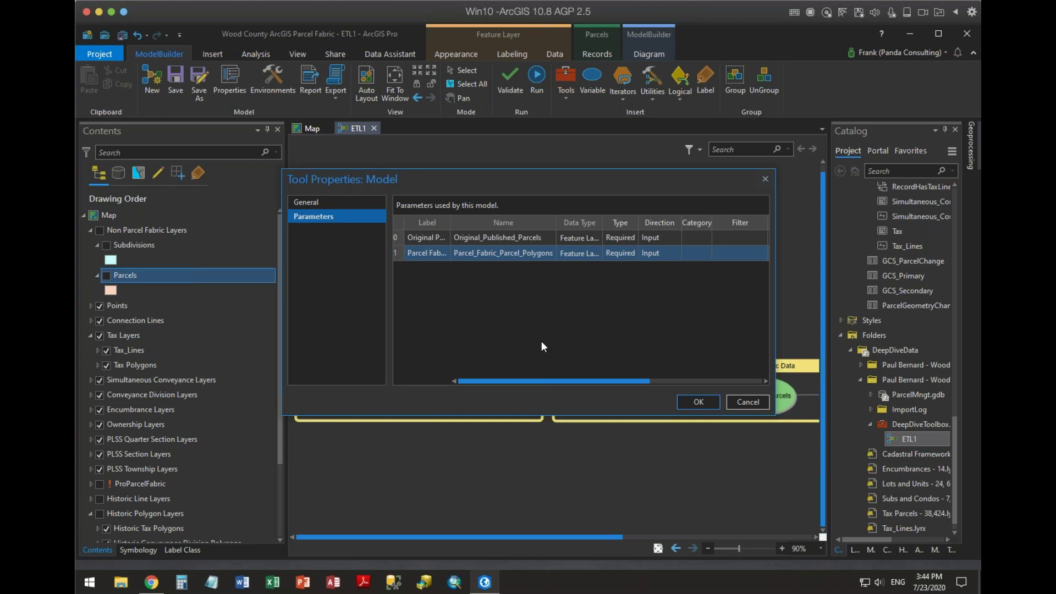
Widen the Data Type column in the model's parameter table so the full type names can be read
{"action": "left_click_drag", "start_coordinate": [578, 381], "coordinate": [622, 385]}
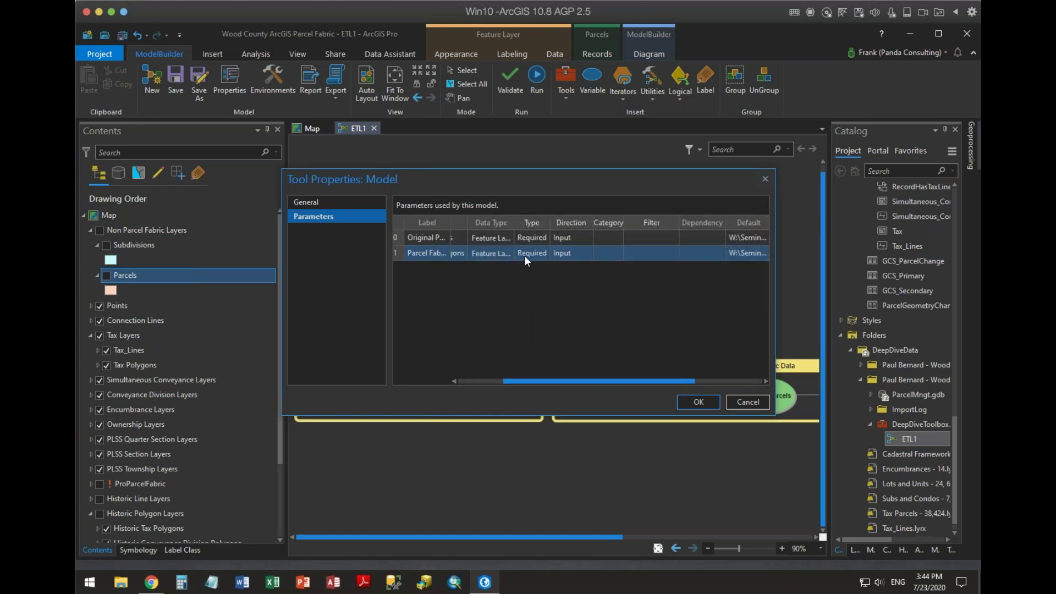
{"action": "left_click", "coordinate": [486, 239]}
{"action": "left_click_drag", "start_coordinate": [513, 223], "coordinate": [559, 222]}
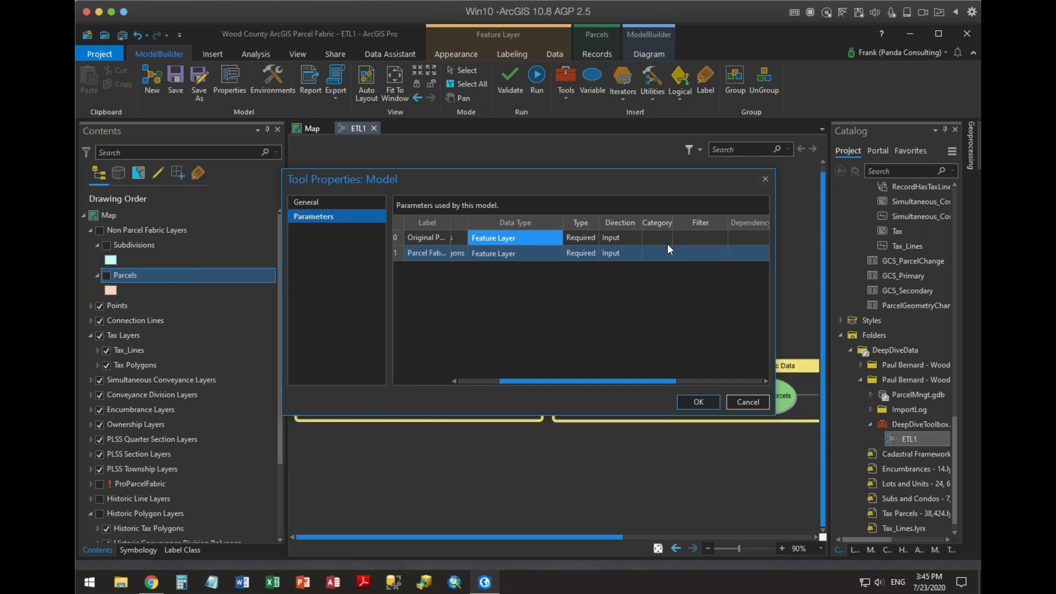
Restrict the Original Published Parcels parameter with a Feature Type filter that allows only Polygon
{"action": "left_click", "coordinate": [703, 239]}
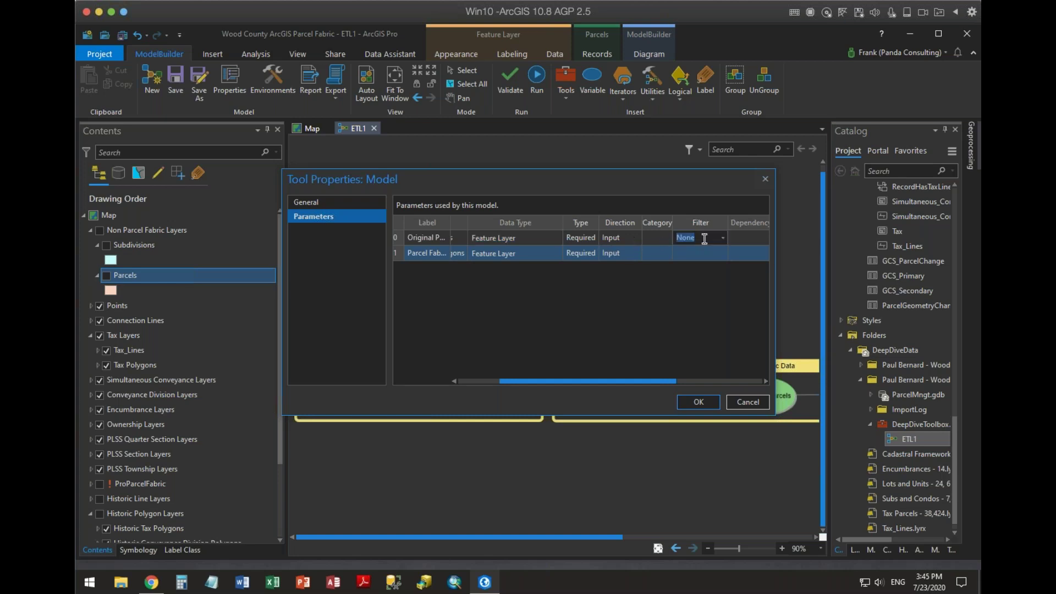
{"action": "left_click", "coordinate": [722, 239]}
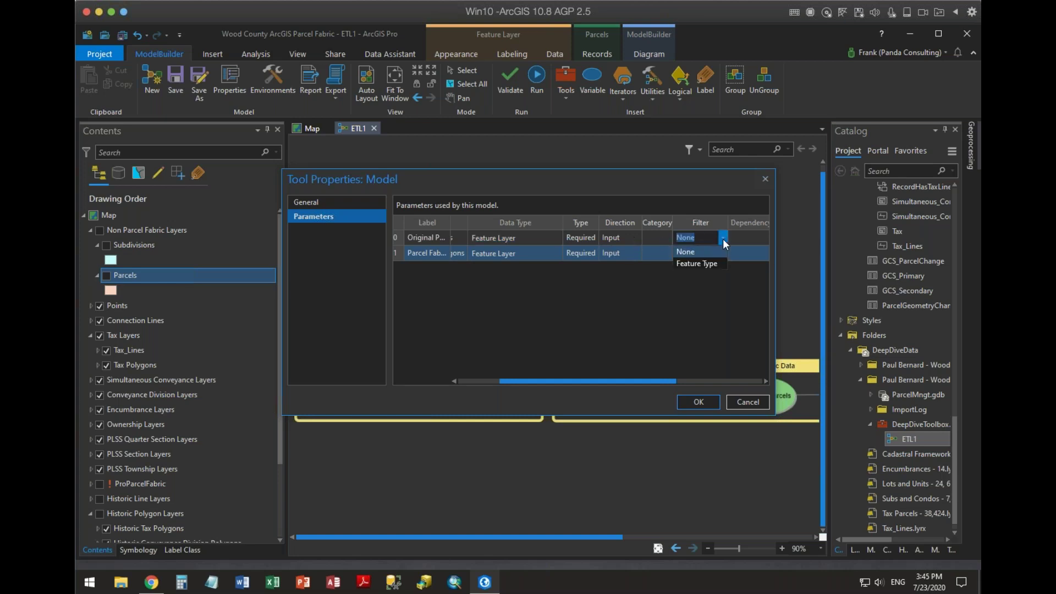
{"action": "left_click", "coordinate": [702, 263]}
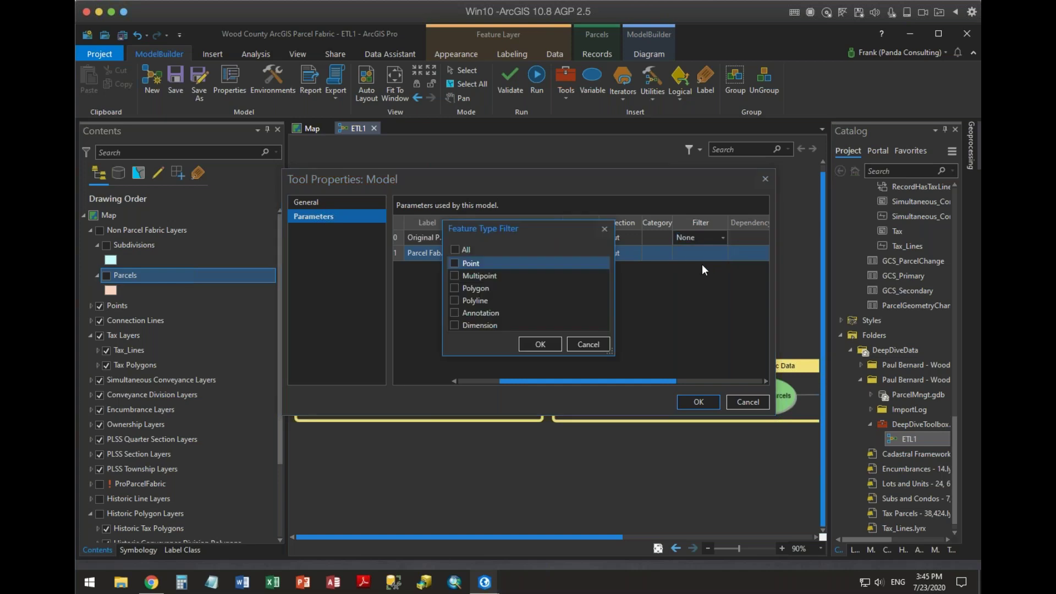
{"action": "left_click_drag", "start_coordinate": [533, 232], "coordinate": [591, 173]}
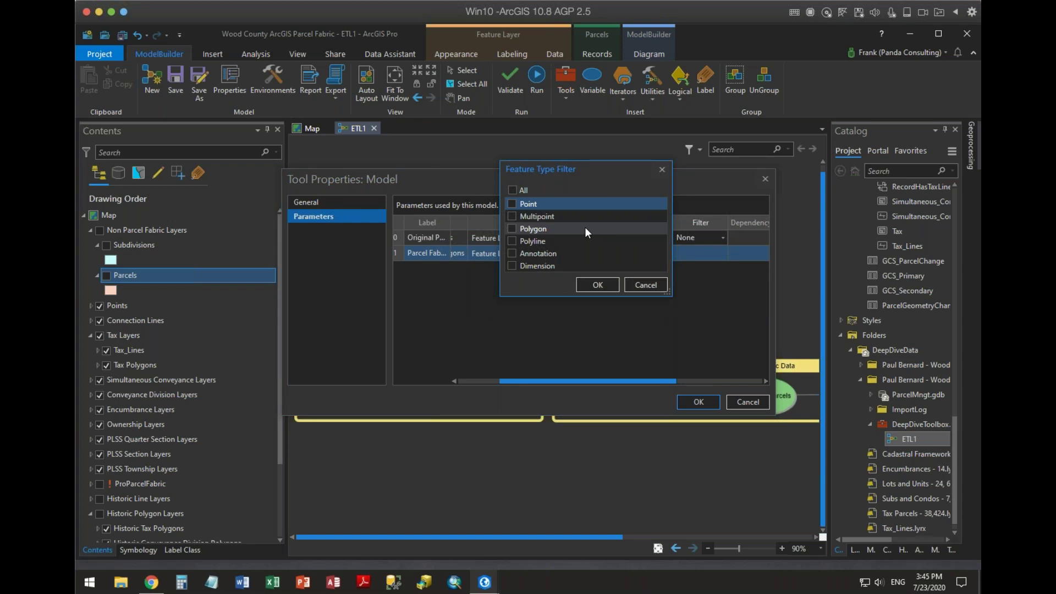
{"action": "left_click", "coordinate": [512, 228]}
{"action": "left_click", "coordinate": [605, 285]}
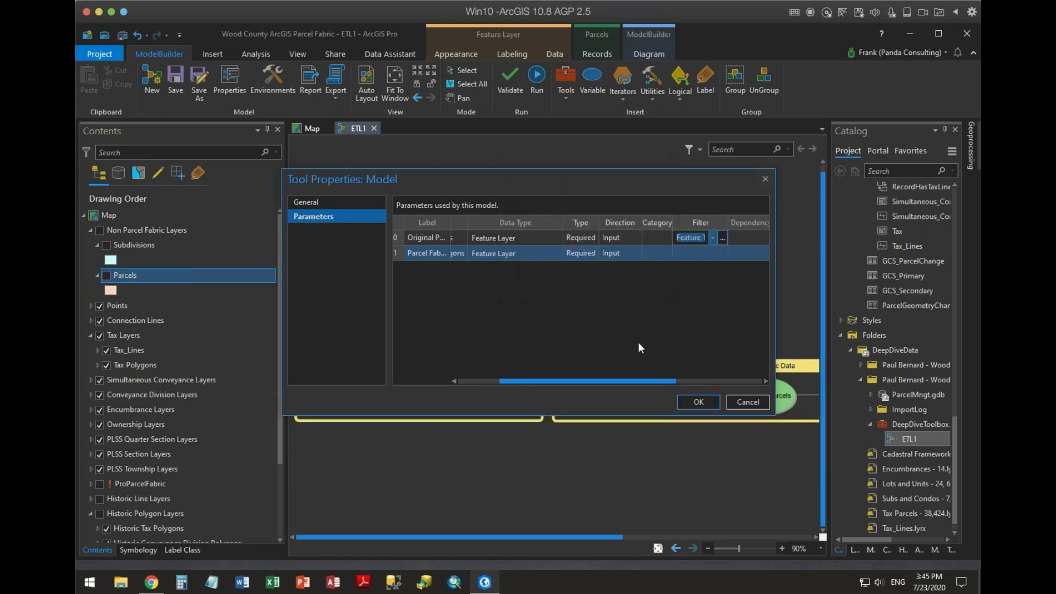
Give the Parcel Fabric Parcel Polygons parameter a Feature Type filter of Polygon, recheck it, and apply the model properties
{"action": "left_click", "coordinate": [723, 253]}
{"action": "left_click", "coordinate": [722, 253]}
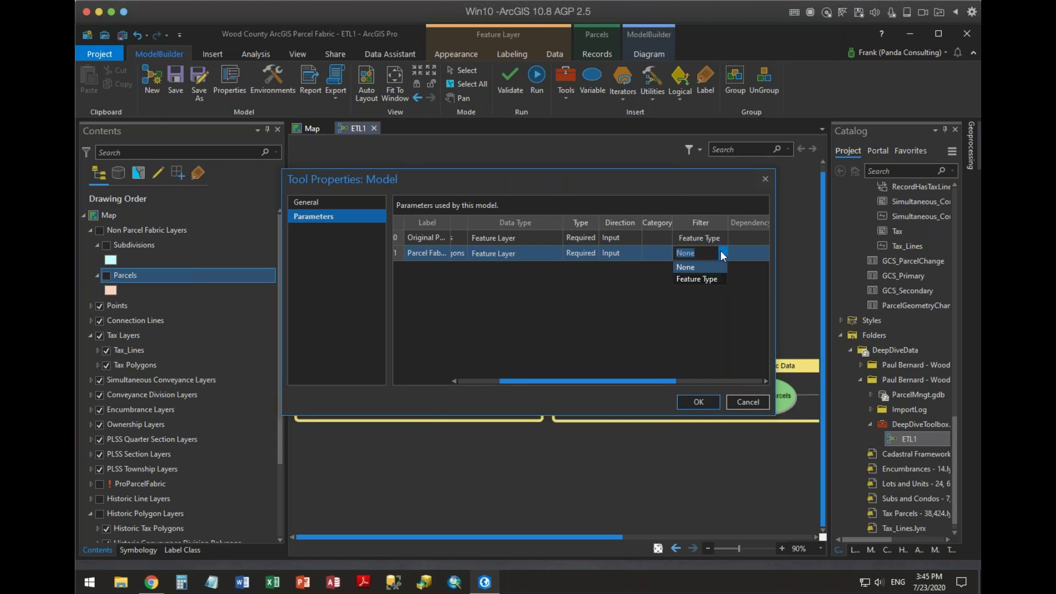
{"action": "left_click", "coordinate": [697, 279]}
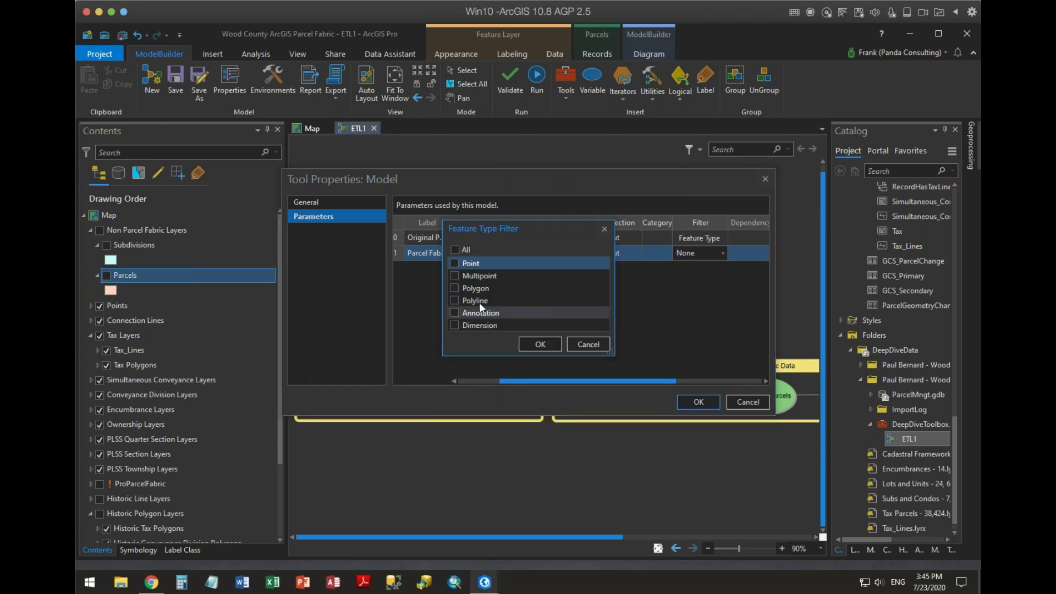
{"action": "left_click", "coordinate": [453, 288]}
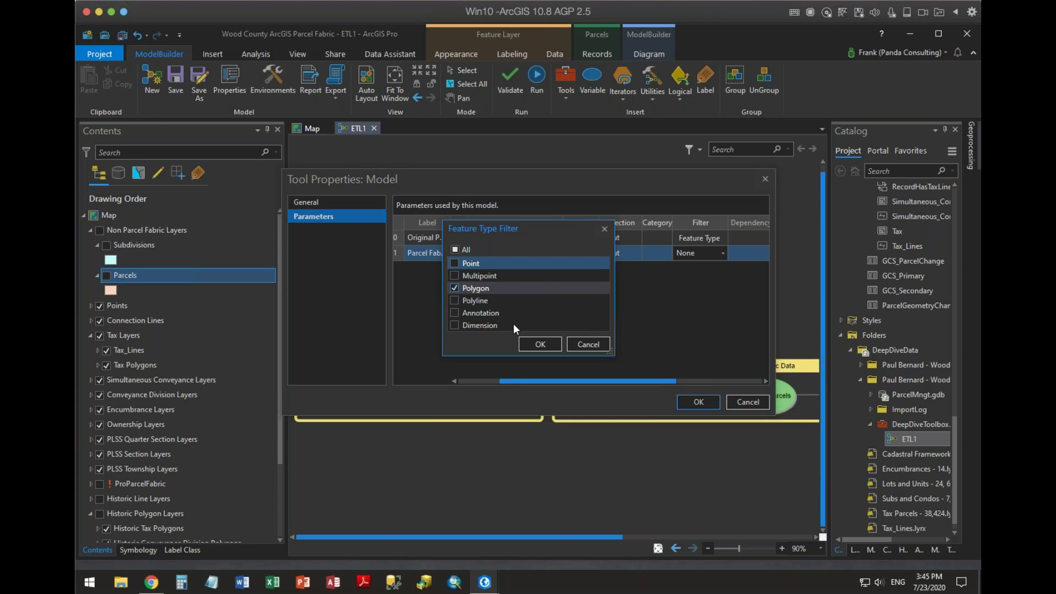
{"action": "left_click", "coordinate": [555, 346]}
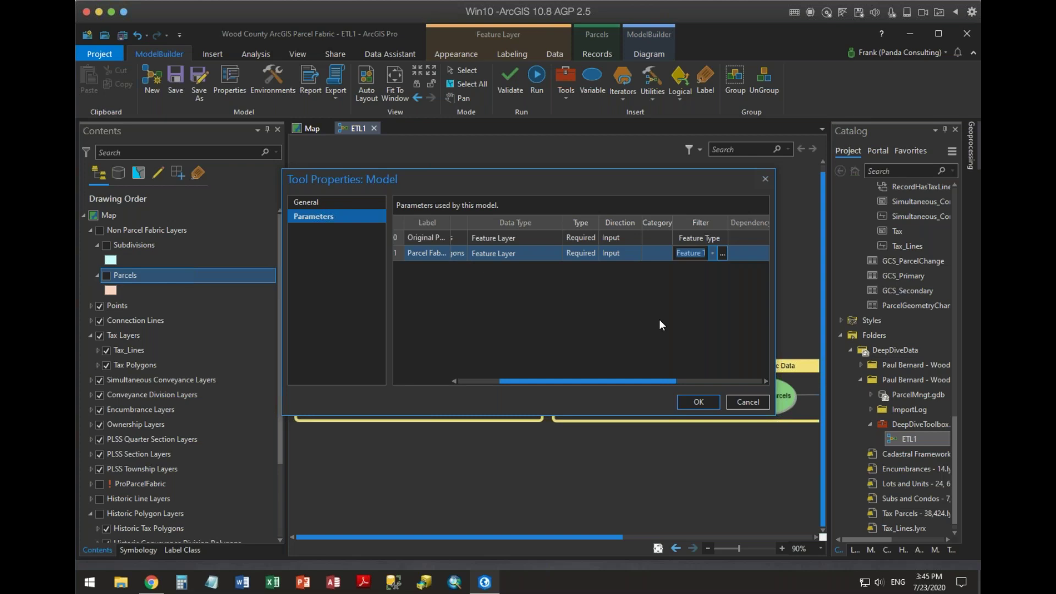
{"action": "left_click", "coordinate": [722, 253]}
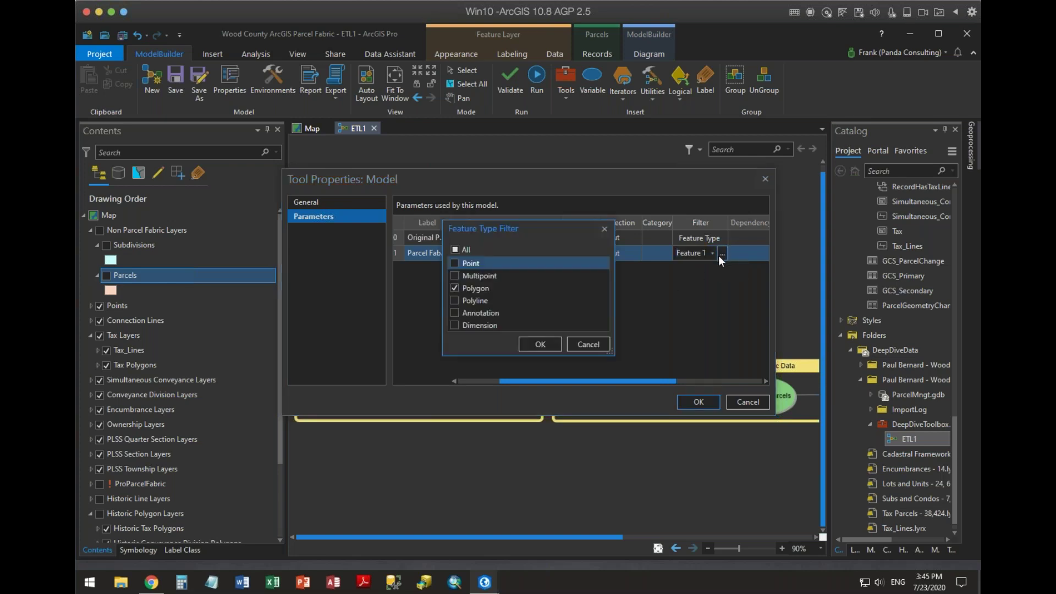
{"action": "left_click", "coordinate": [588, 342]}
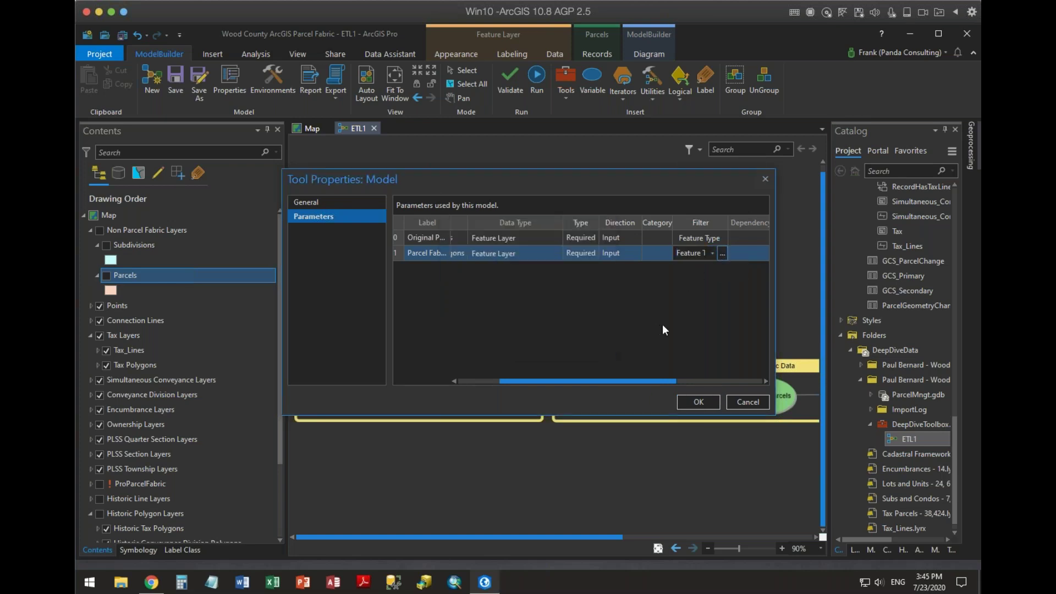
{"action": "left_click", "coordinate": [682, 405]}
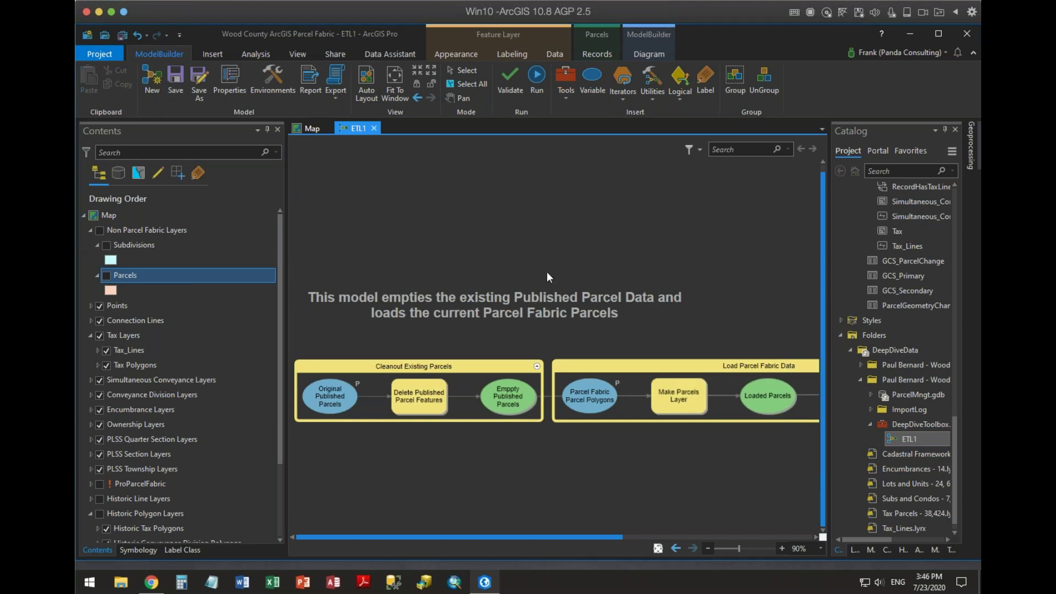
Open the ETL1 tool and browse the polygon feature classes offered for Original Published Parcels, leaving the parameter as is
{"action": "right_click", "coordinate": [902, 438]}
{"action": "left_click", "coordinate": [821, 247]}
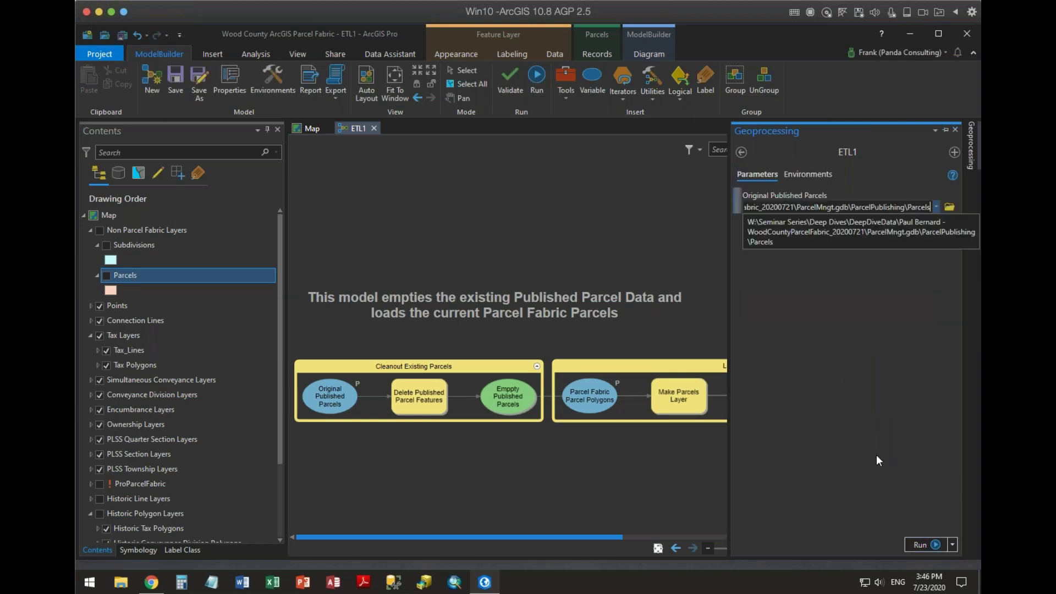
{"action": "left_click", "coordinate": [949, 207]}
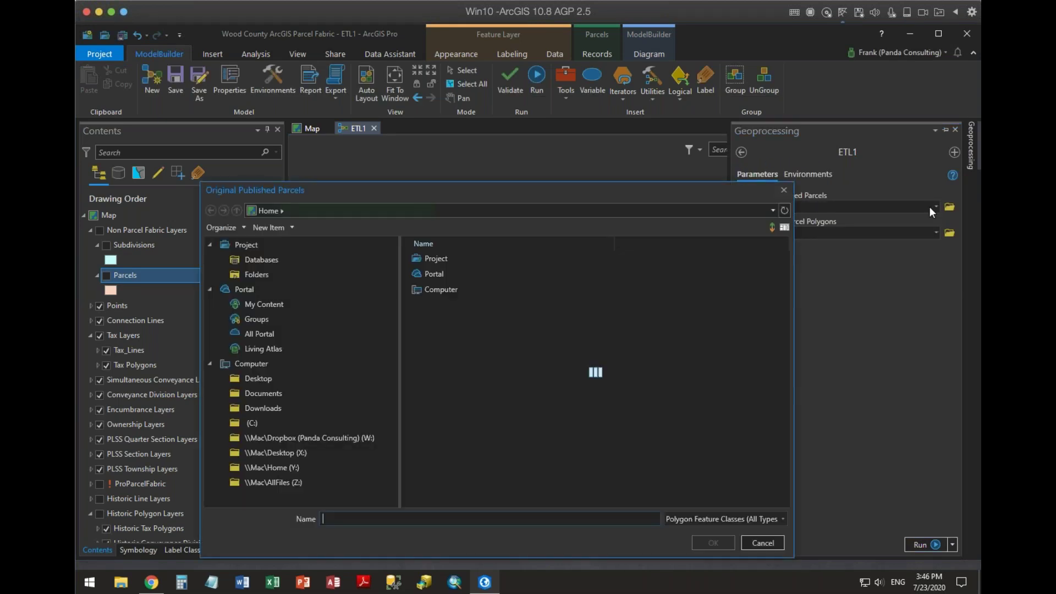
{"action": "left_click", "coordinate": [570, 416]}
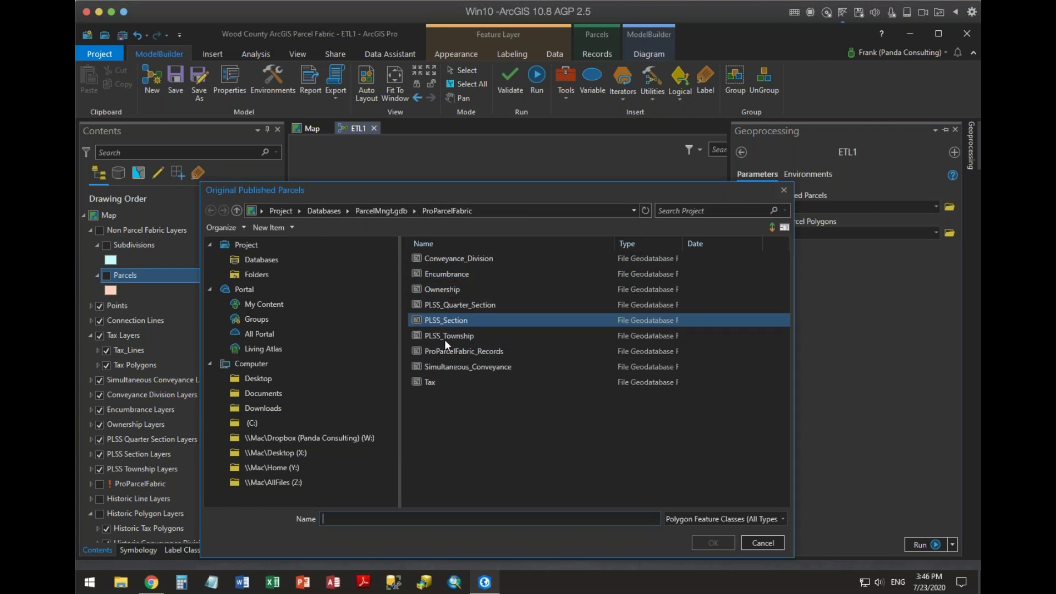
{"action": "left_click", "coordinate": [434, 382]}
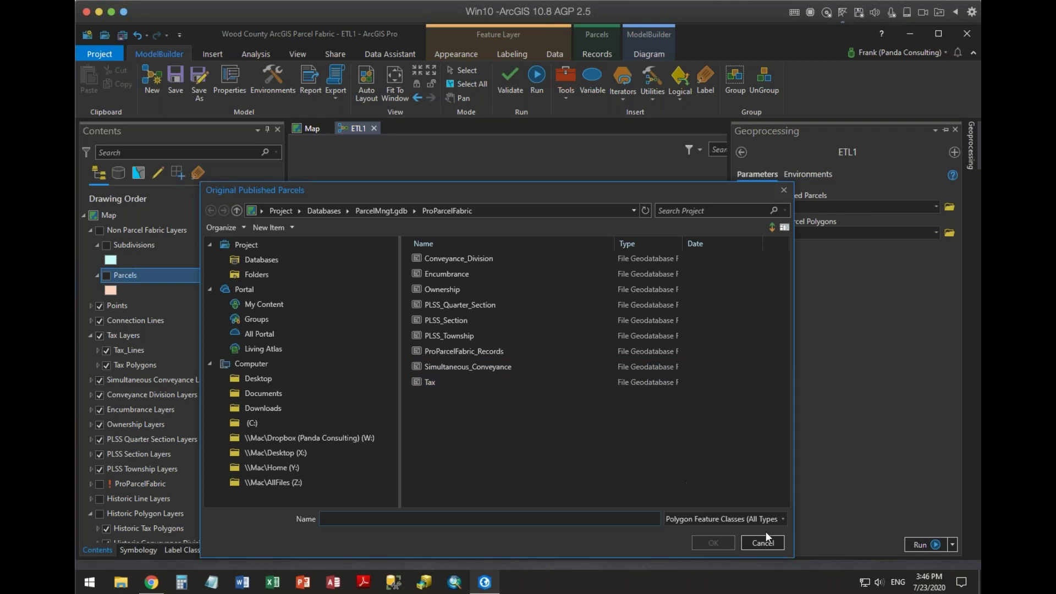
{"action": "left_click", "coordinate": [713, 542]}
Browse ParcelMngt.gdb for feature classes offered for Parcel Fabric Parcel Polygons, cancel the selection, and close the ETL1 tool
{"action": "left_click", "coordinate": [949, 233]}
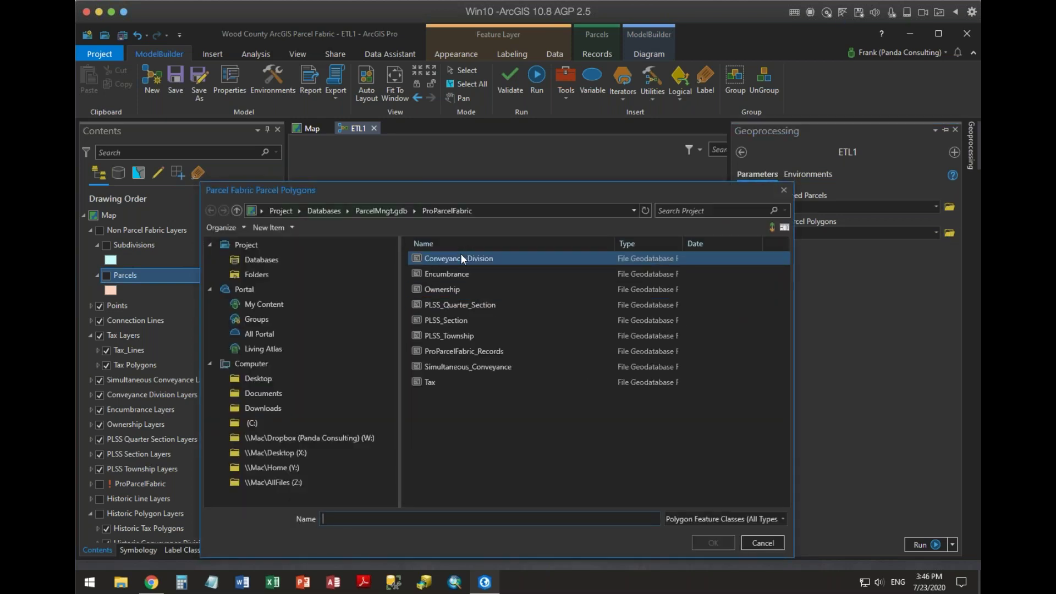
{"action": "left_click", "coordinate": [468, 366]}
{"action": "left_click", "coordinate": [383, 213]}
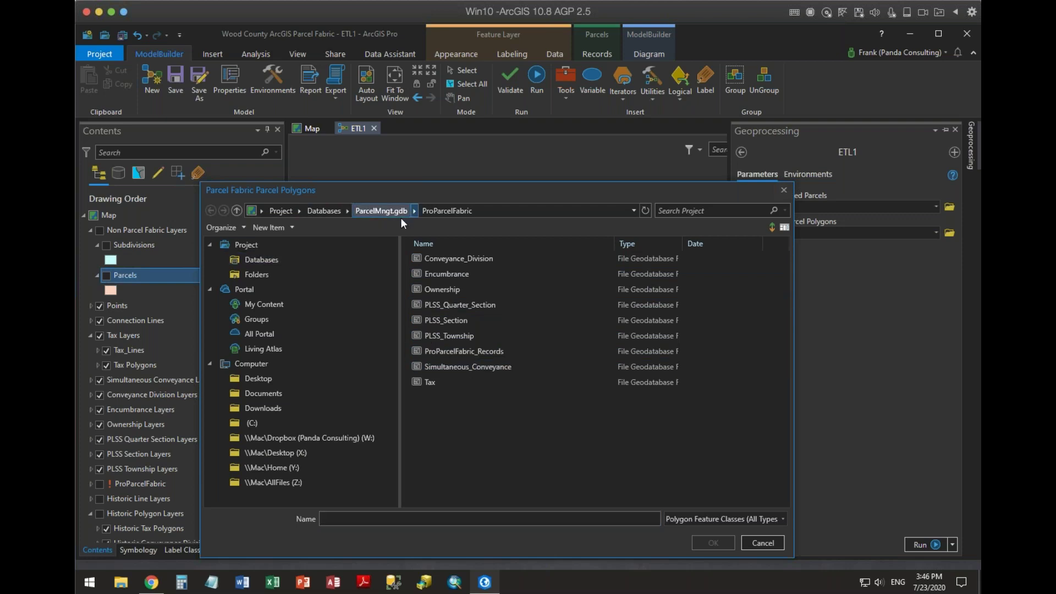
{"action": "left_click", "coordinate": [437, 272]}
{"action": "double_click", "coordinate": [437, 271]}
{"action": "left_click", "coordinate": [438, 272]}
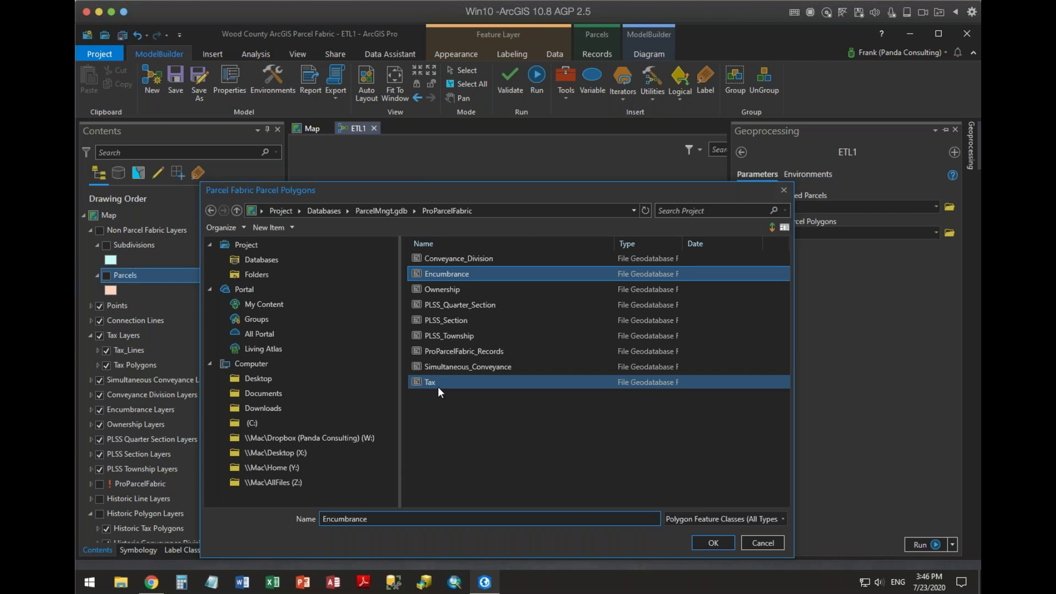
{"action": "left_click", "coordinate": [753, 545]}
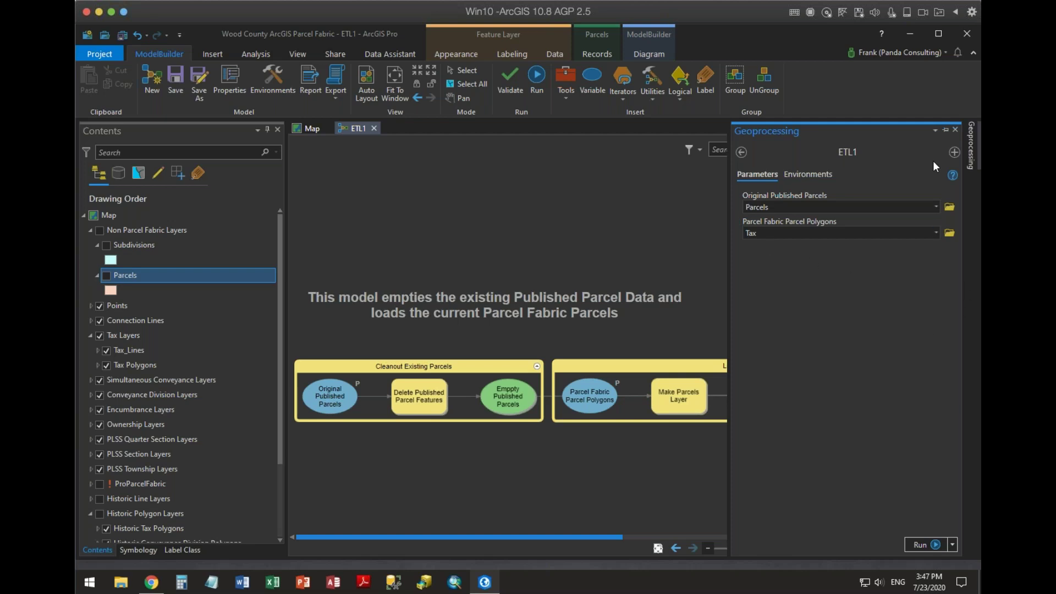
{"action": "left_click", "coordinate": [956, 130]}
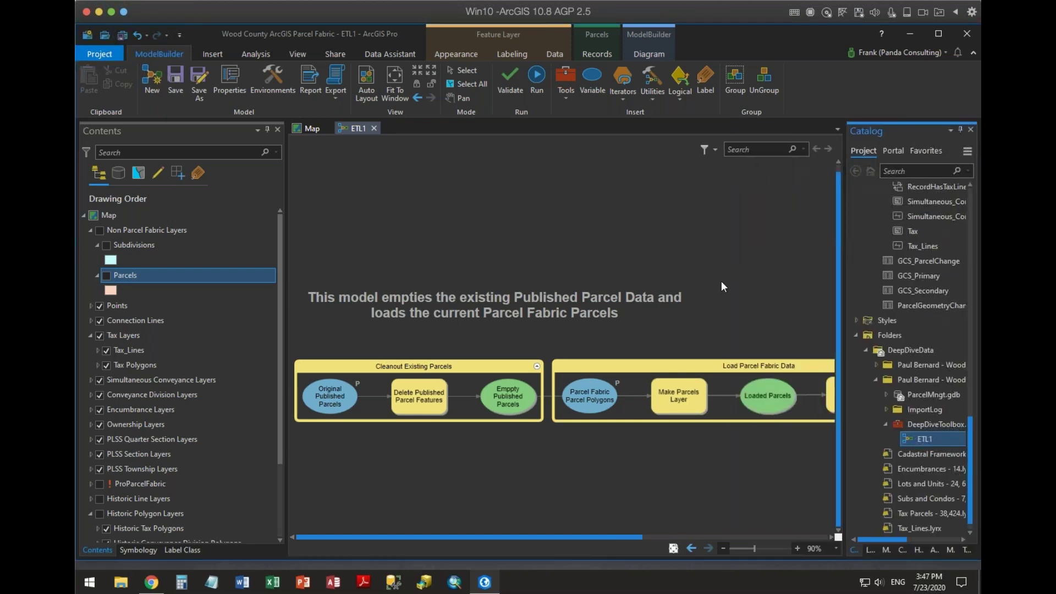
Zoom out to the whole ETL1 model and highlight its elements by the Inputs filter and by the Outputs filter, clearing each one
{"action": "scroll", "coordinate": [724, 309], "scroll_direction": "up", "scroll_amount": 1}
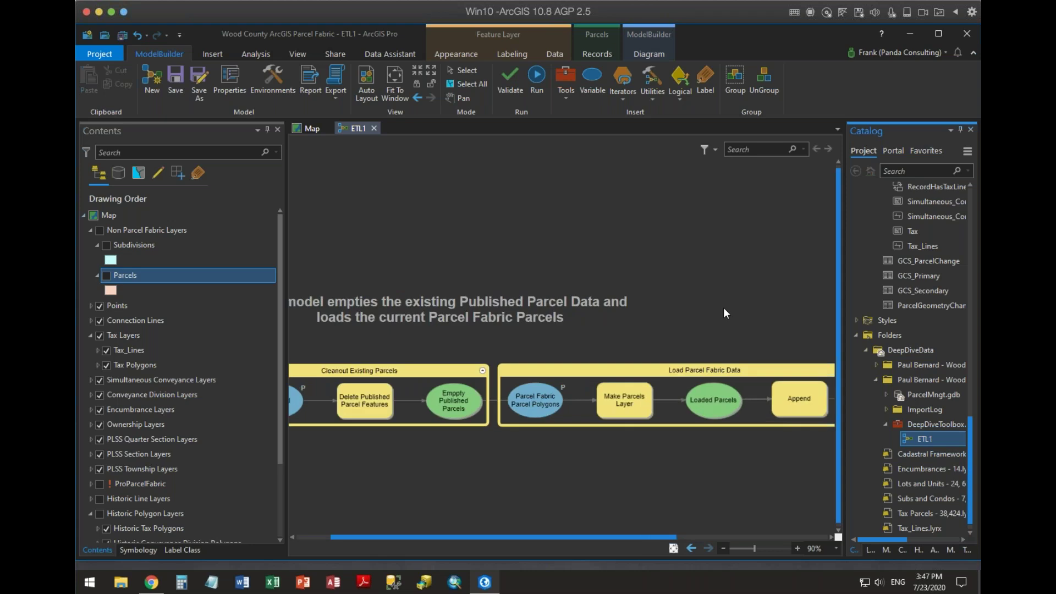
{"action": "scroll", "coordinate": [723, 308], "scroll_direction": "down", "scroll_amount": 5}
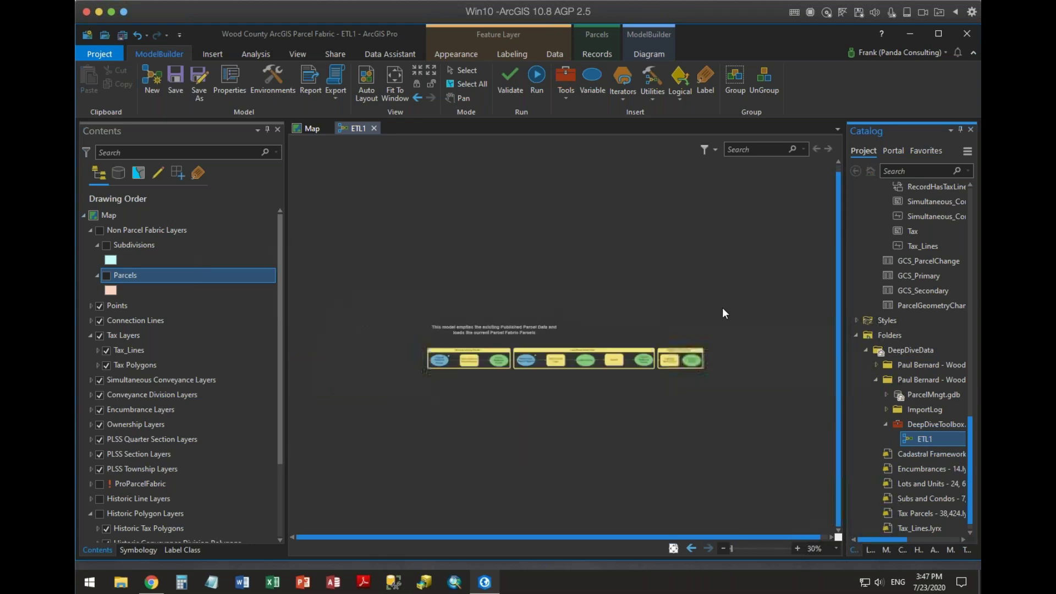
{"action": "scroll", "coordinate": [723, 309], "scroll_direction": "up", "scroll_amount": 2}
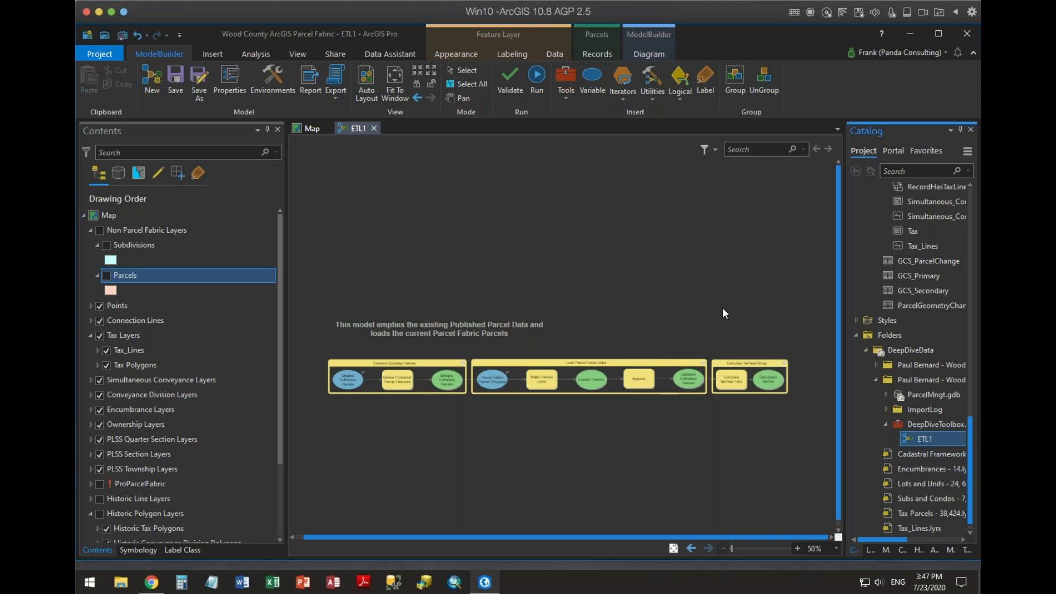
{"action": "left_click", "coordinate": [715, 150]}
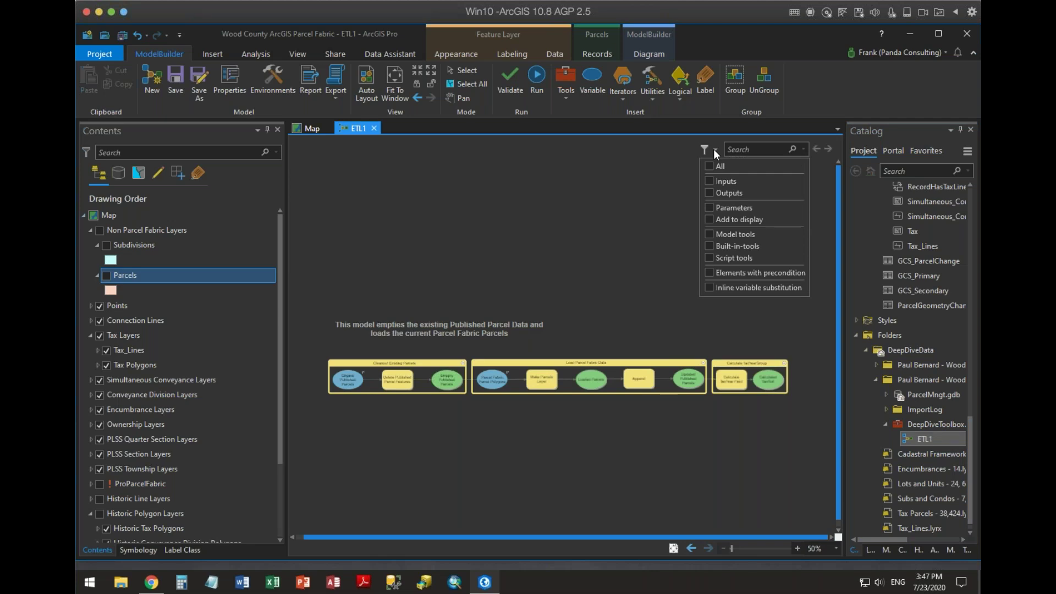
{"action": "left_click", "coordinate": [709, 180]}
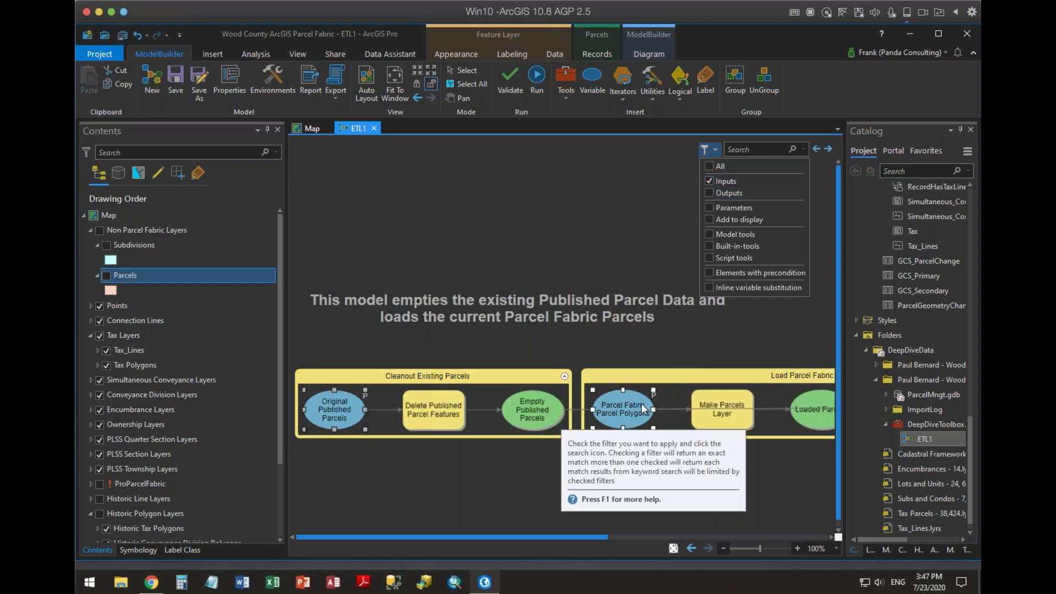
{"action": "left_click", "coordinate": [709, 181]}
{"action": "left_click", "coordinate": [709, 193]}
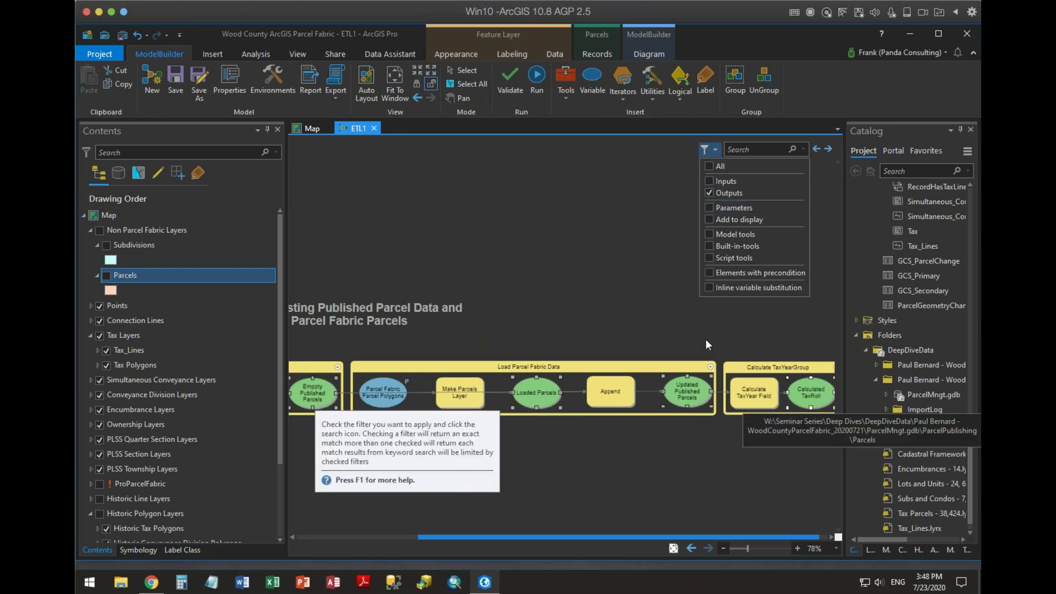
{"action": "left_click", "coordinate": [710, 194]}
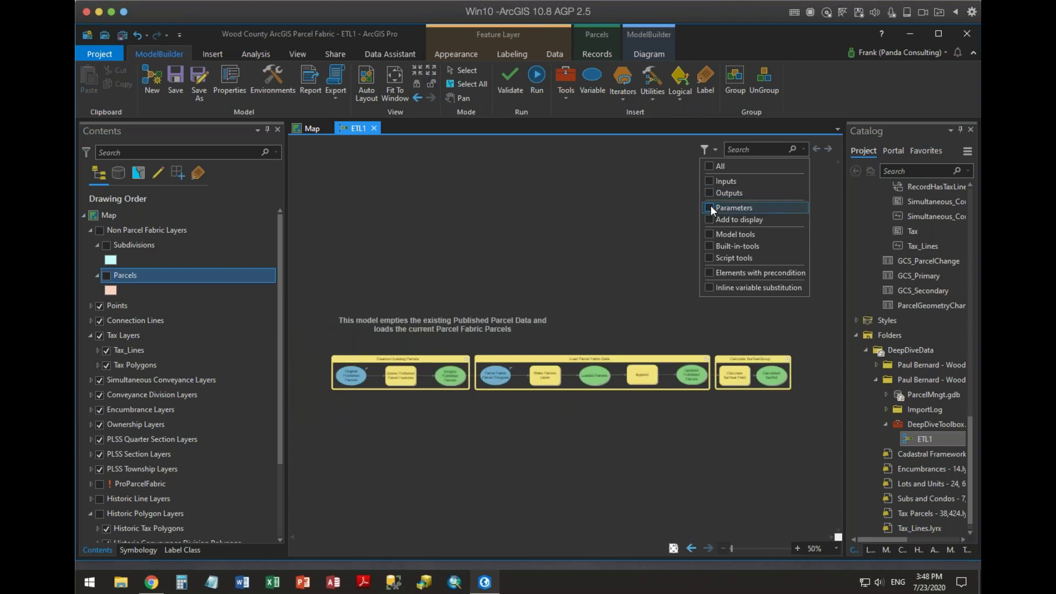
Highlight the model's elements with the Parameters filter and clear it again
{"action": "left_click", "coordinate": [710, 207]}
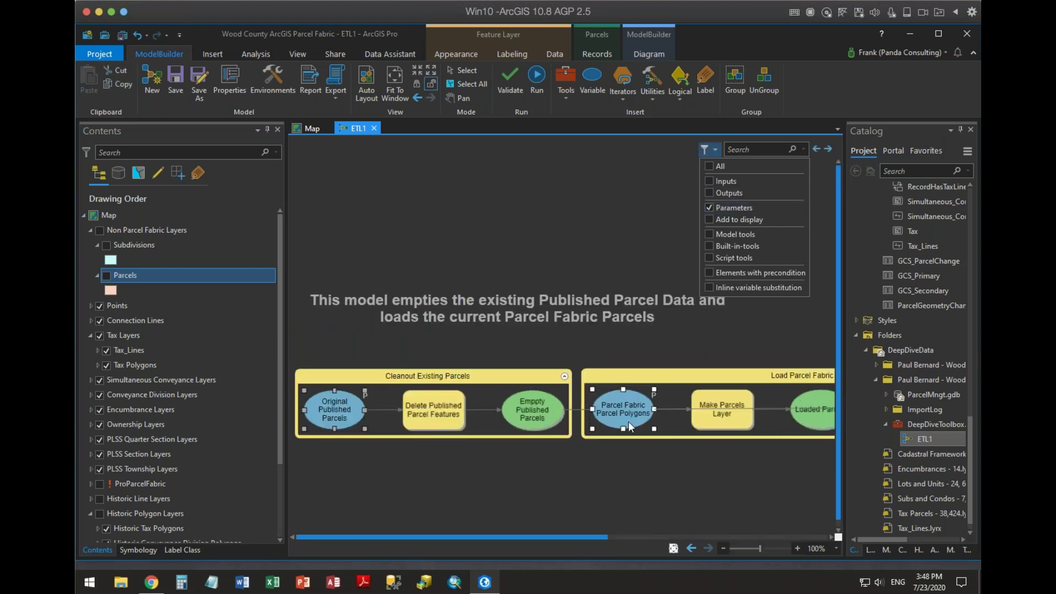
{"action": "left_click", "coordinate": [709, 208]}
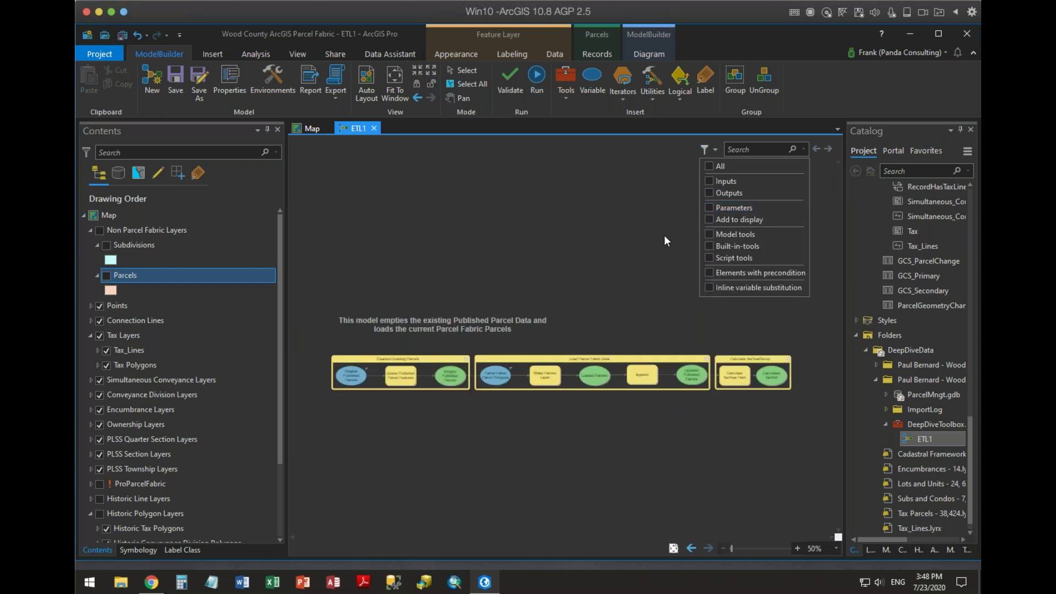
{"action": "left_click", "coordinate": [611, 262]}
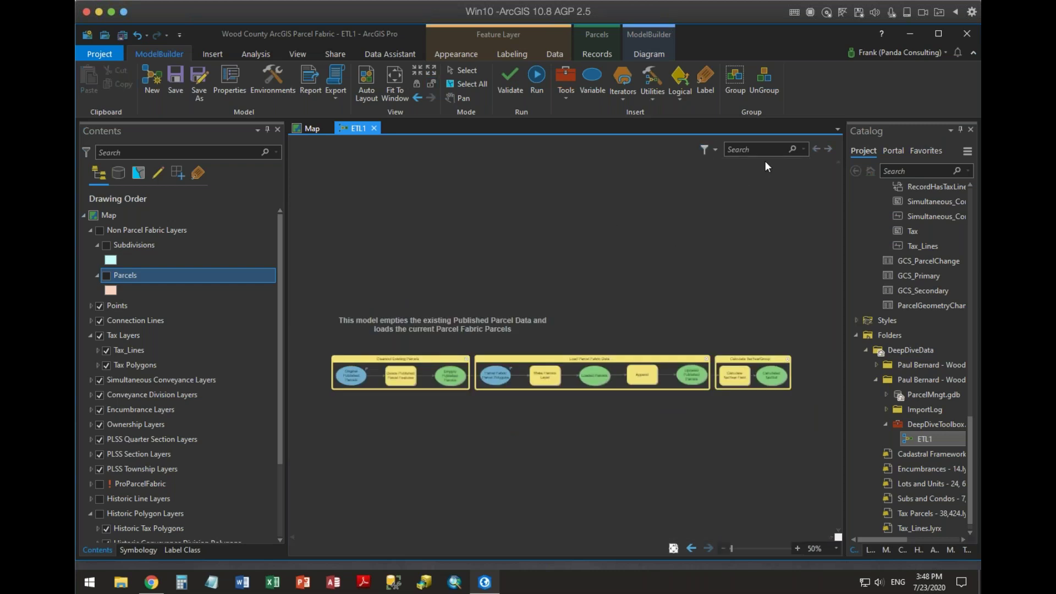
Filter the model's elements by Model tools and by Built-in-tools, clearing each filter
{"action": "left_click", "coordinate": [716, 149]}
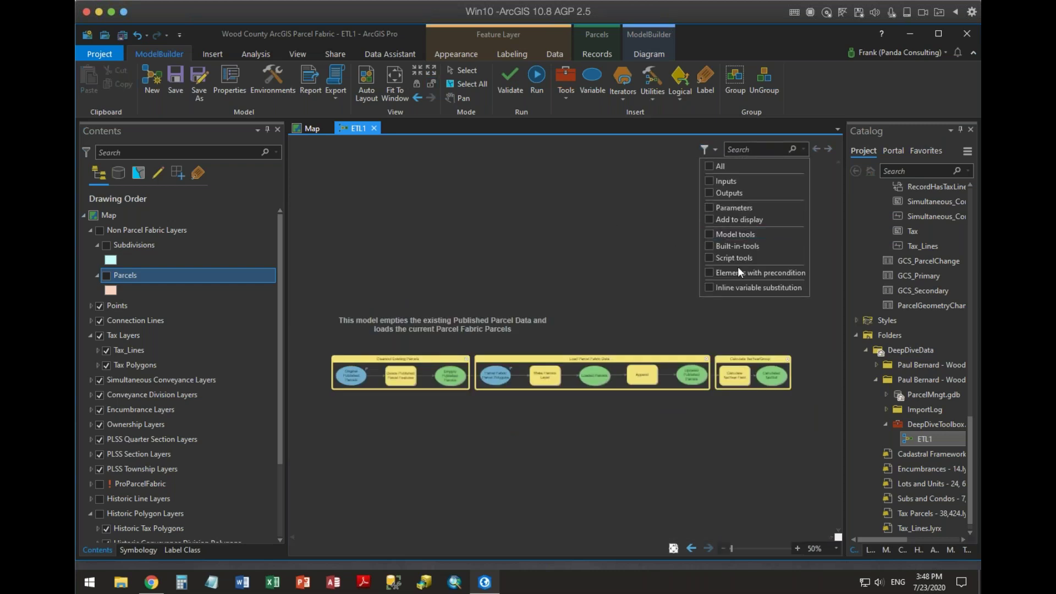
{"action": "left_click", "coordinate": [709, 233]}
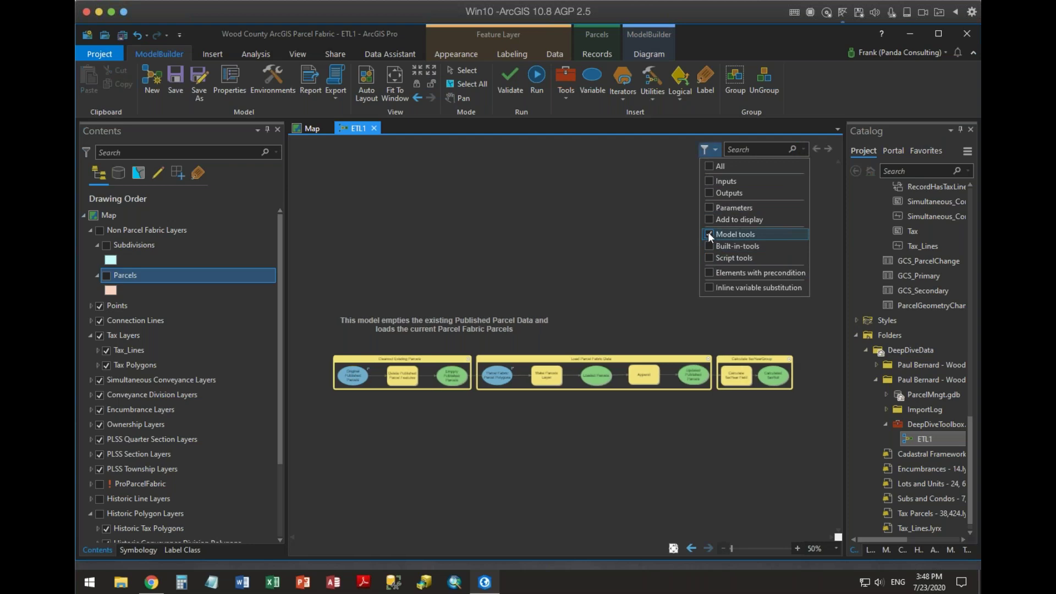
{"action": "left_click", "coordinate": [708, 234]}
{"action": "left_click", "coordinate": [713, 245]}
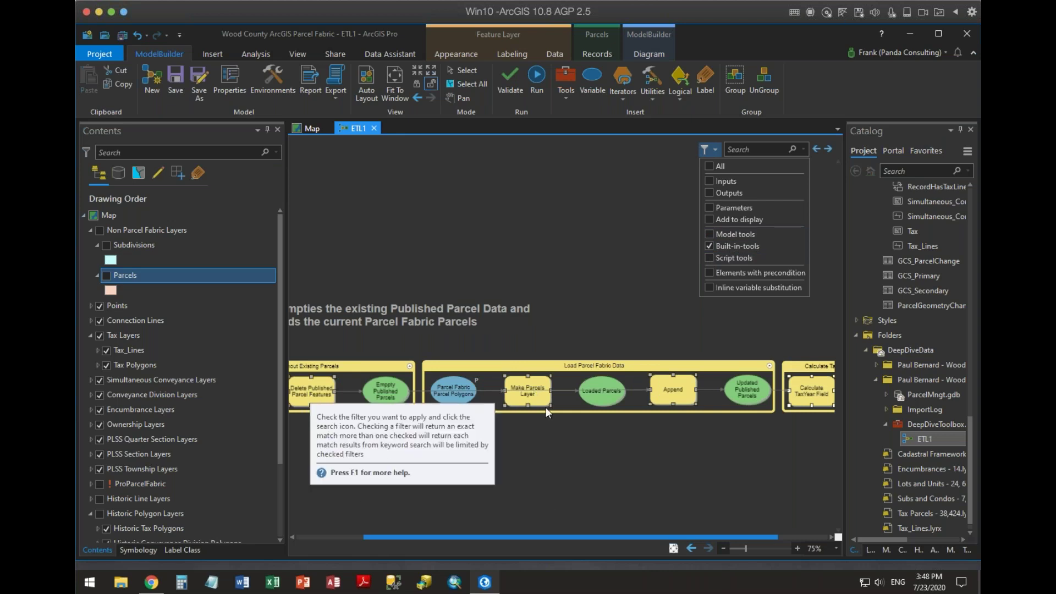
{"action": "left_click", "coordinate": [709, 245]}
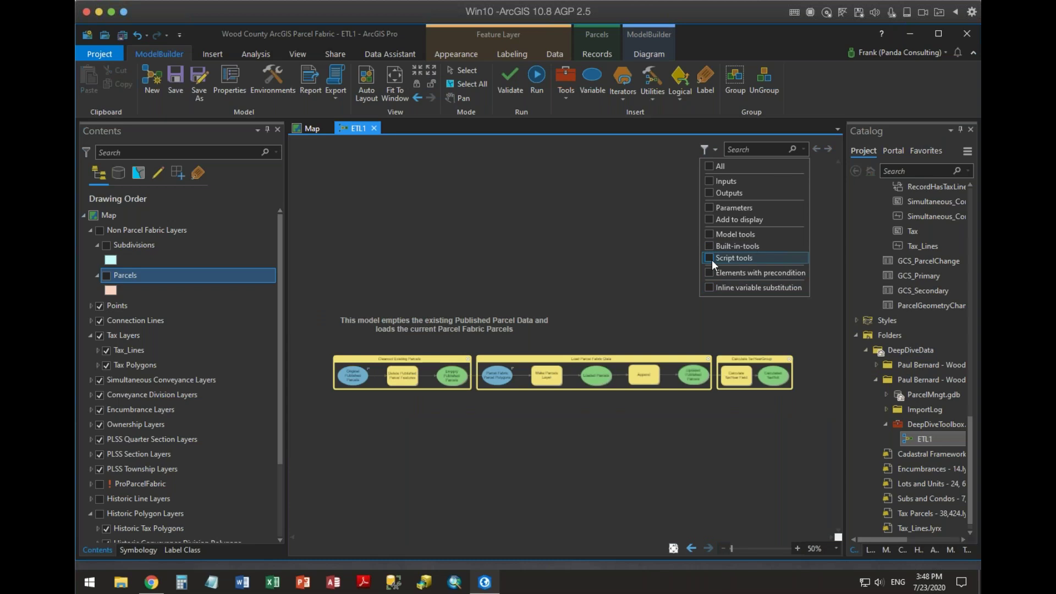
{"action": "left_click", "coordinate": [643, 250]}
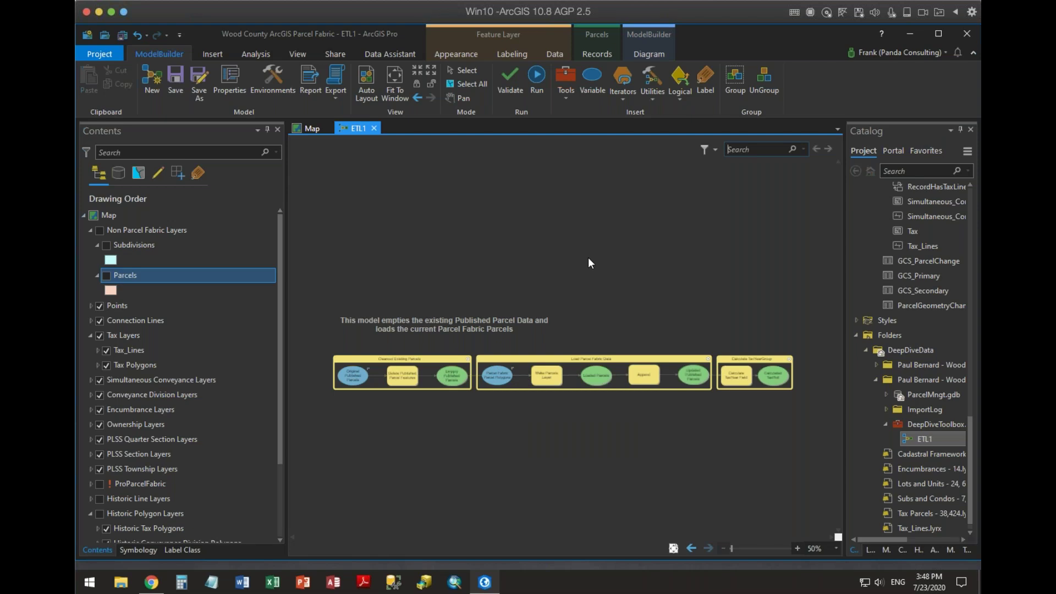
Search the model diagram for the Append tool, and clear the search
{"action": "type", "text": "a"}
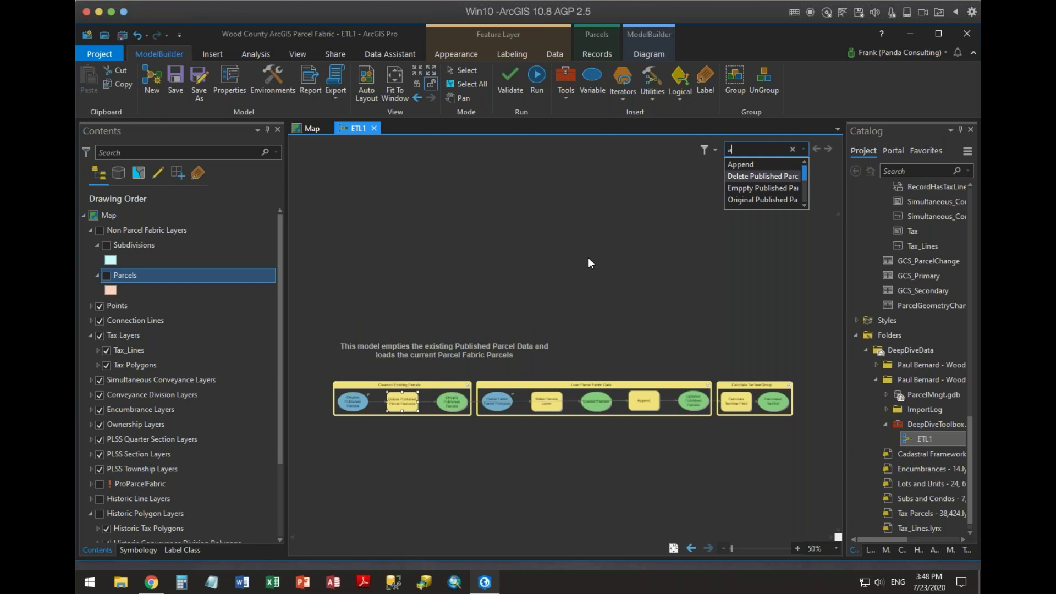
{"action": "left_click", "coordinate": [738, 164]}
{"action": "left_click", "coordinate": [740, 164]}
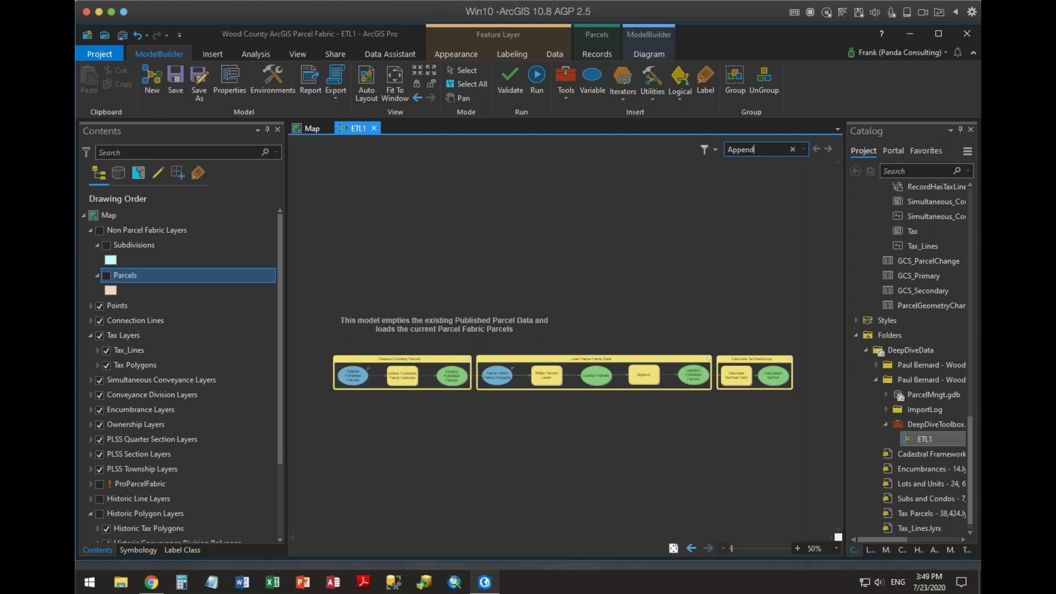
{"action": "key", "text": "Return"}
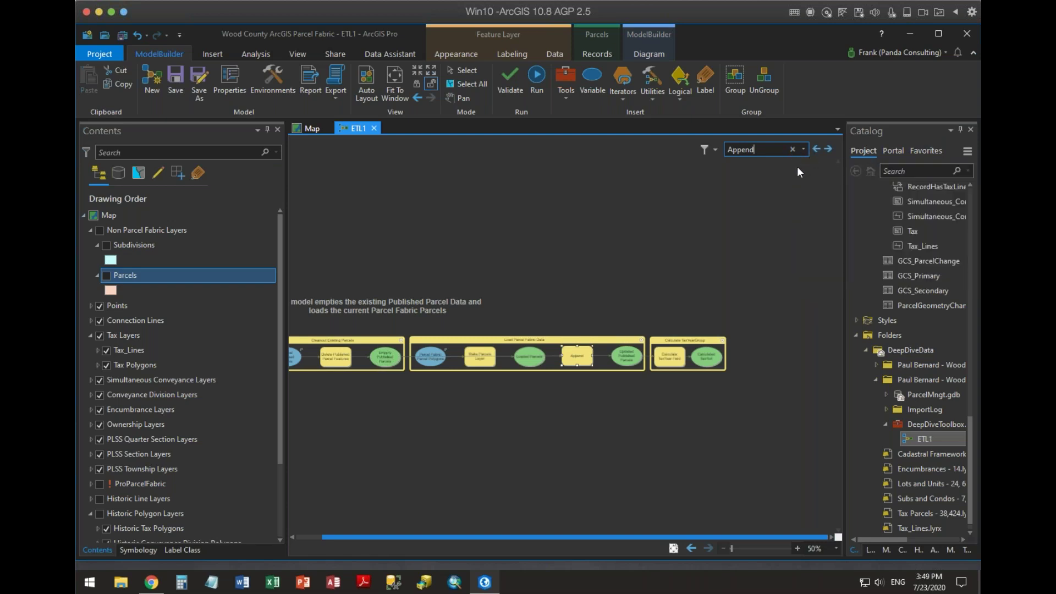
{"action": "left_click", "coordinate": [793, 149]}
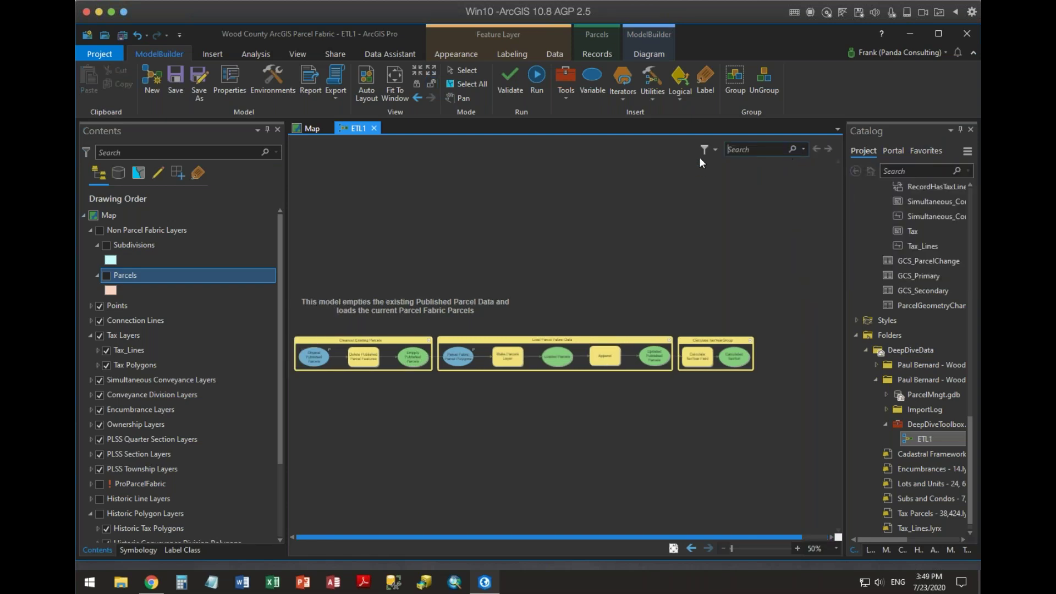
Filter the diagram by Parameters, step through the matching elements one at a time, and remove the filter
{"action": "left_click", "coordinate": [715, 149]}
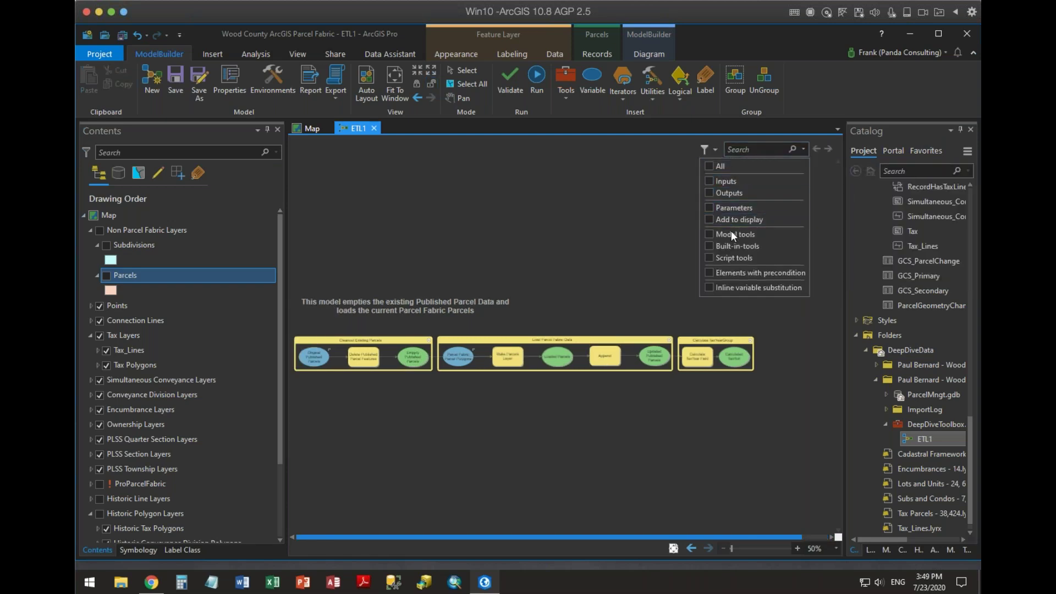
{"action": "left_click", "coordinate": [711, 207]}
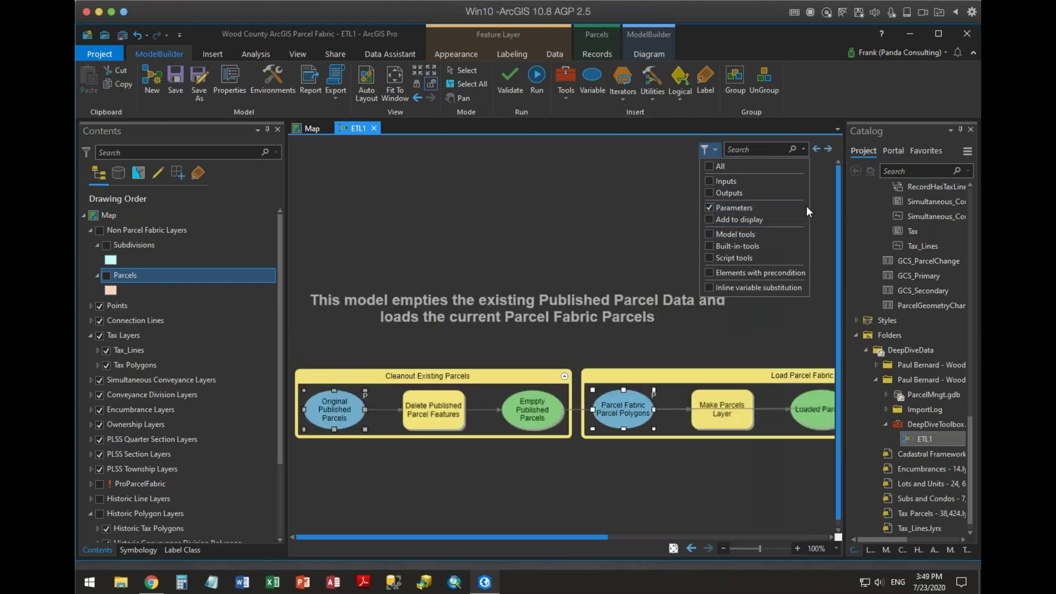
{"action": "left_click", "coordinate": [829, 149]}
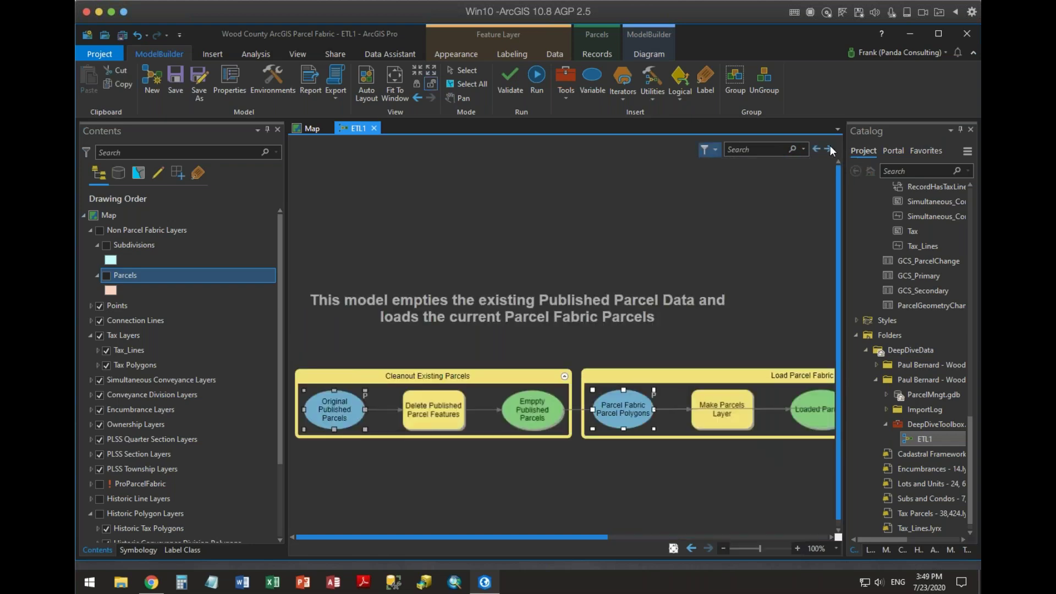
{"action": "left_click", "coordinate": [830, 148]}
{"action": "left_click", "coordinate": [830, 148]}
{"action": "left_click", "coordinate": [716, 149]}
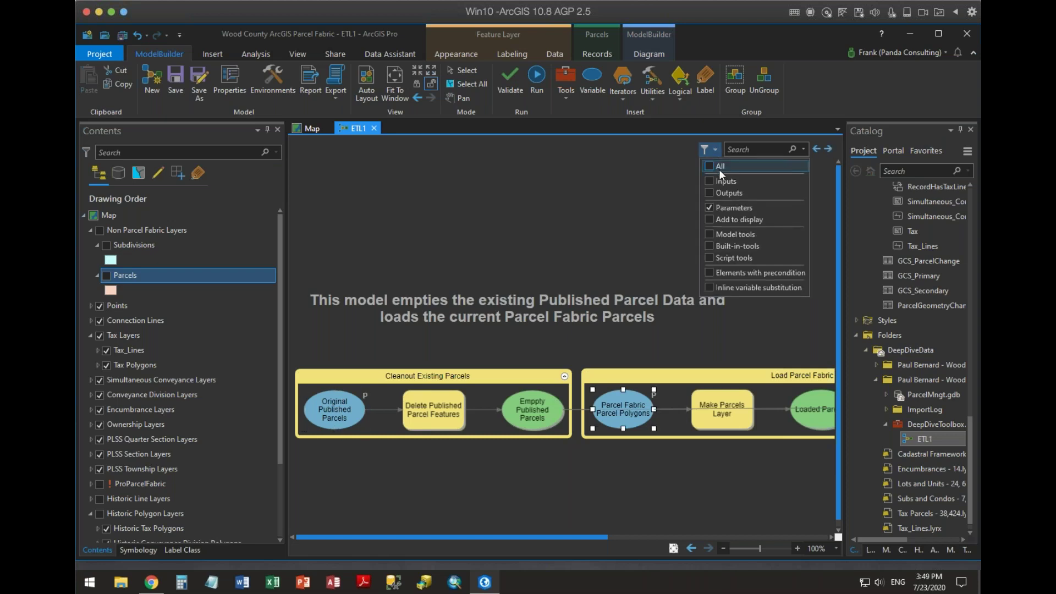
{"action": "left_click", "coordinate": [709, 208]}
{"action": "left_click", "coordinate": [636, 201]}
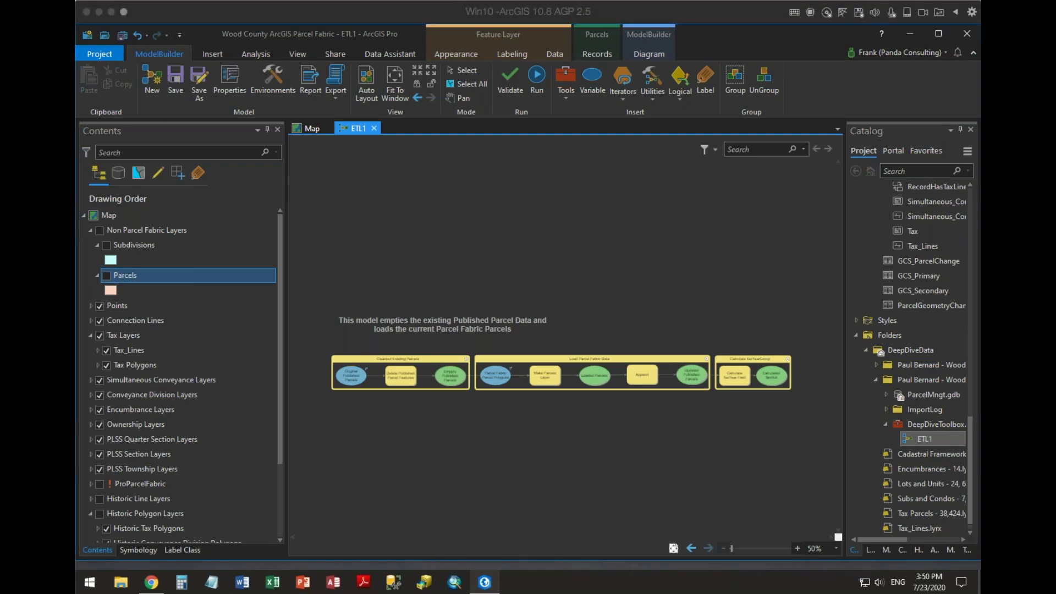
Add a String variable to the ETL1 model and place it above the model's description label
{"action": "left_click", "coordinate": [730, 316]}
{"action": "scroll", "coordinate": [792, 379], "scroll_direction": "up", "scroll_amount": 3}
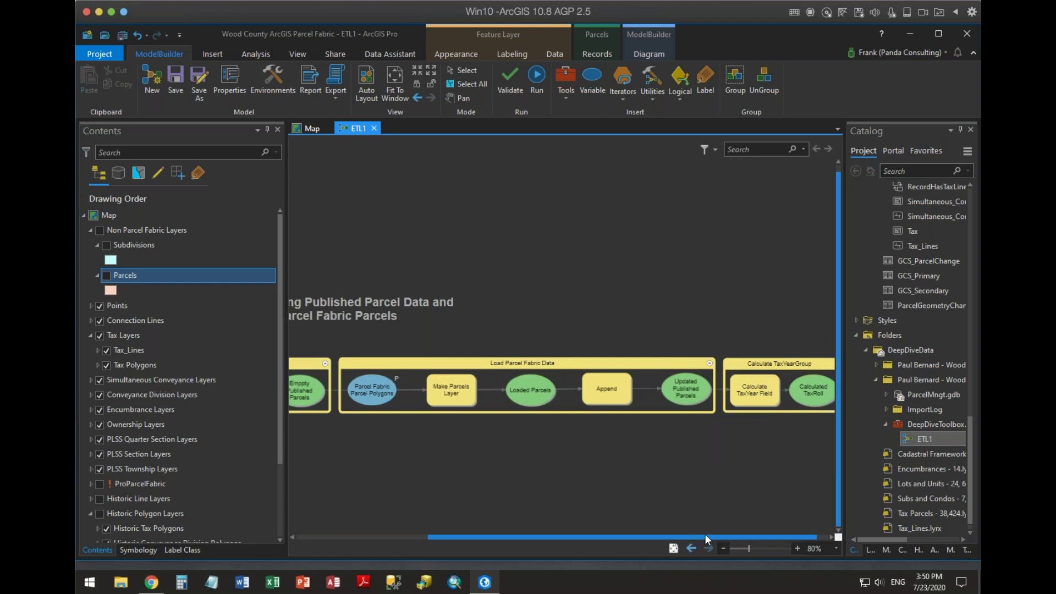
{"action": "left_click_drag", "start_coordinate": [705, 533], "coordinate": [716, 534]}
{"action": "mouse_move", "coordinate": [750, 399]}
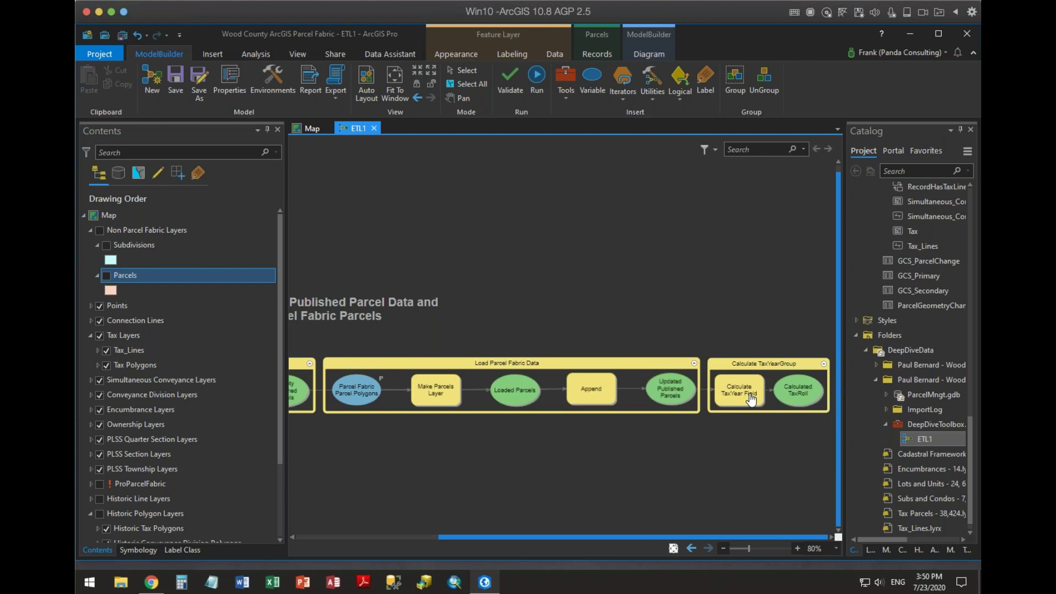
{"action": "left_click_drag", "start_coordinate": [609, 536], "coordinate": [346, 495]}
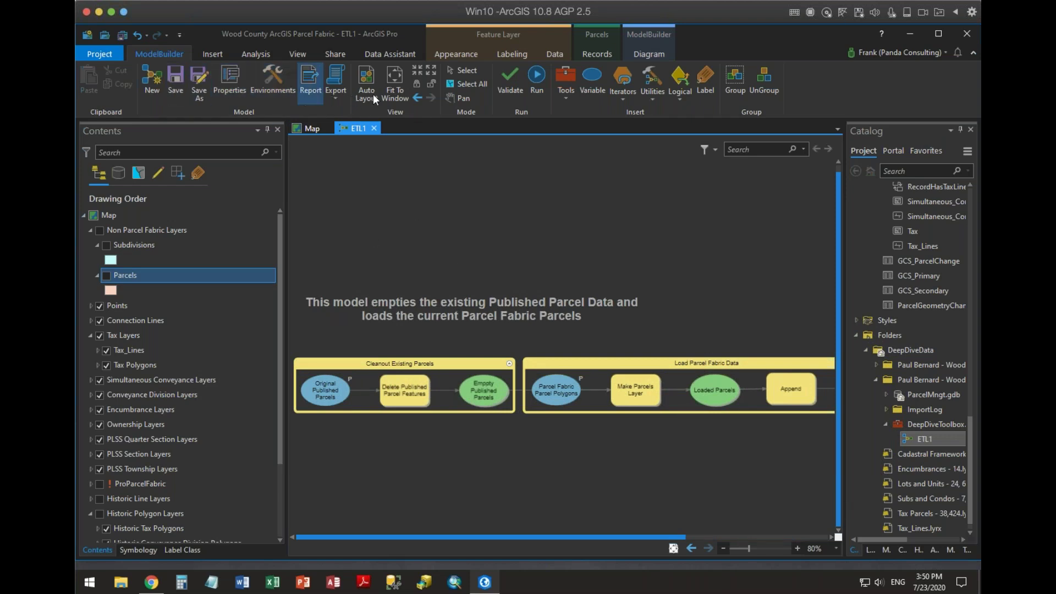
{"action": "left_click", "coordinate": [595, 77]}
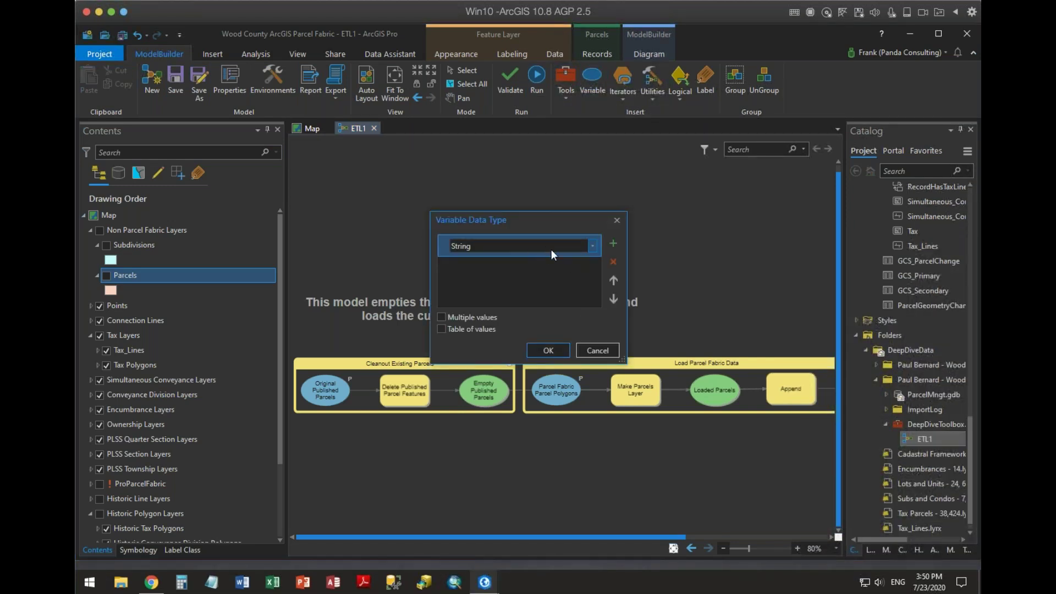
{"action": "left_click", "coordinate": [504, 245]}
{"action": "left_click", "coordinate": [506, 247]}
{"action": "left_click", "coordinate": [549, 350]}
{"action": "left_click_drag", "start_coordinate": [476, 227], "coordinate": [367, 251]}
Rename the new String variable to TaxYear and make it a model parameter
{"action": "right_click", "coordinate": [370, 252]}
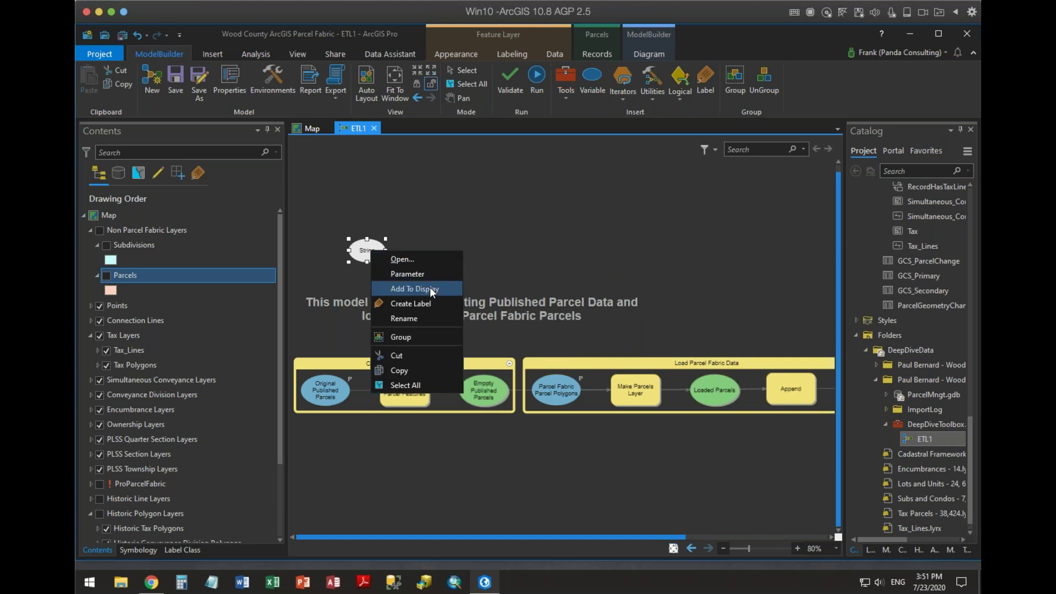
{"action": "left_click", "coordinate": [433, 316]}
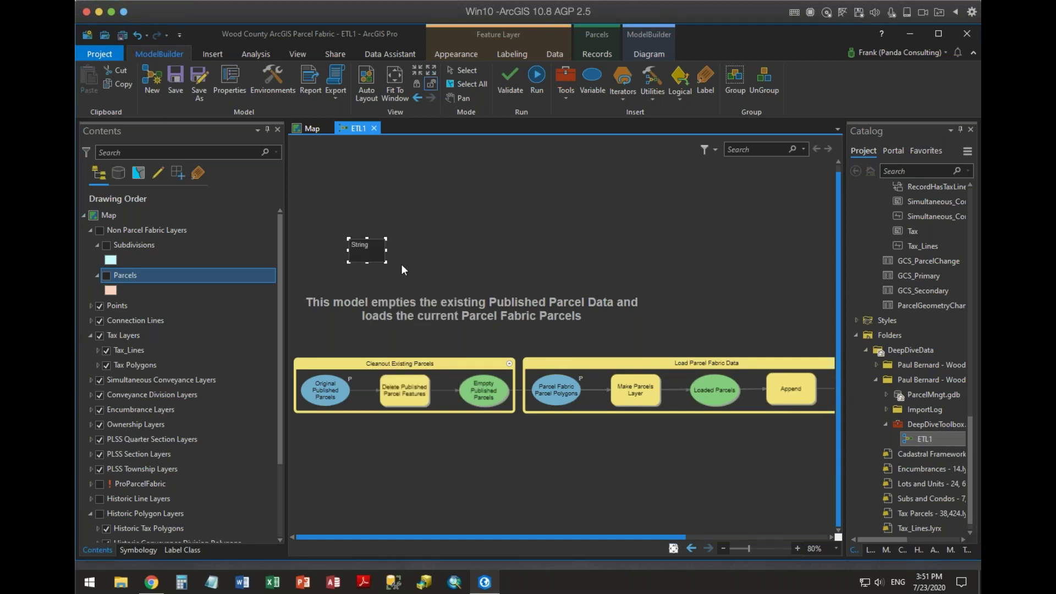
{"action": "double_click", "coordinate": [360, 244]}
{"action": "key", "text": "Return"}
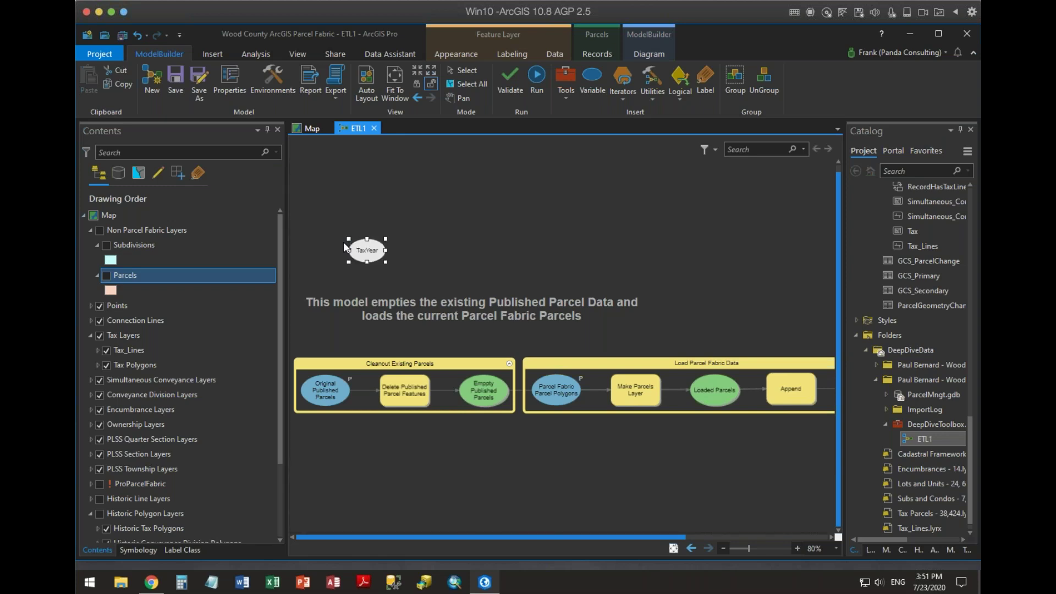
{"action": "right_click", "coordinate": [372, 251]}
{"action": "left_click", "coordinate": [397, 272]}
Replace the Calculate TaxYear Field tool's expression with %TaxYear% and validate it
{"action": "left_click_drag", "start_coordinate": [607, 537], "coordinate": [819, 532]}
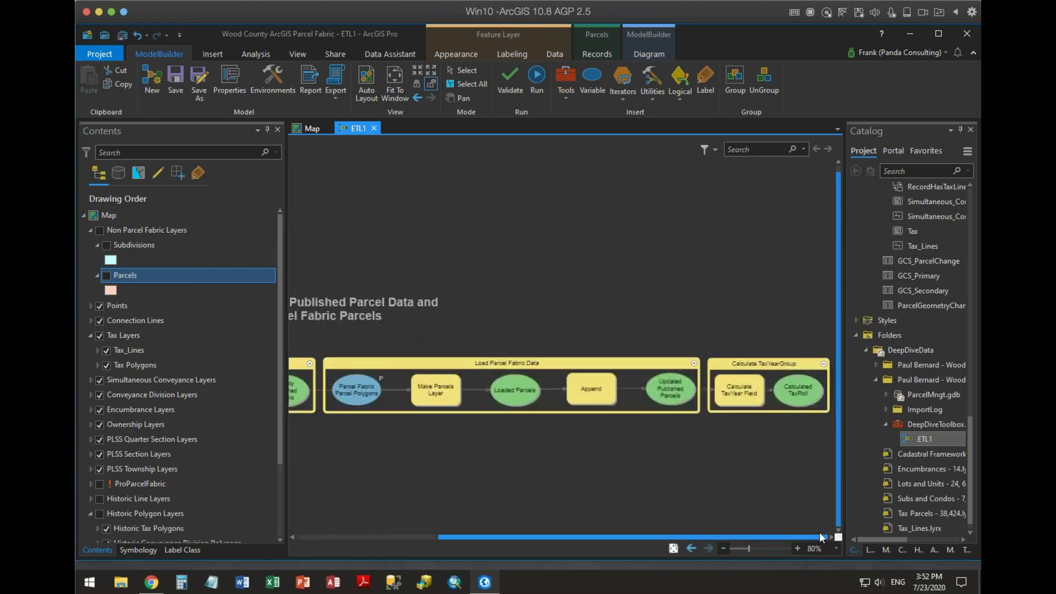
{"action": "double_click", "coordinate": [741, 392]}
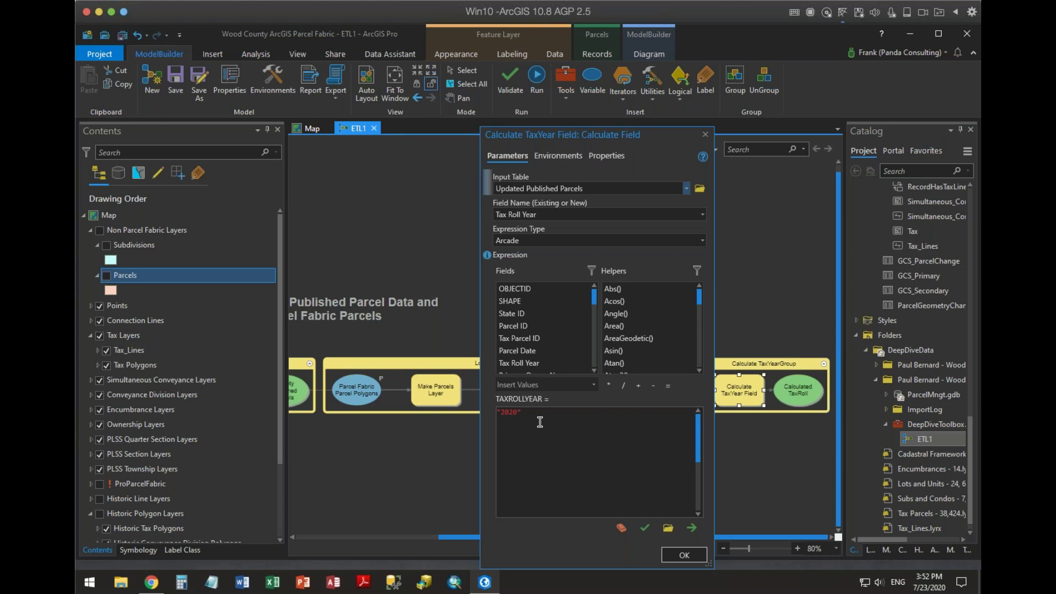
{"action": "left_click_drag", "start_coordinate": [532, 412], "coordinate": [484, 411]}
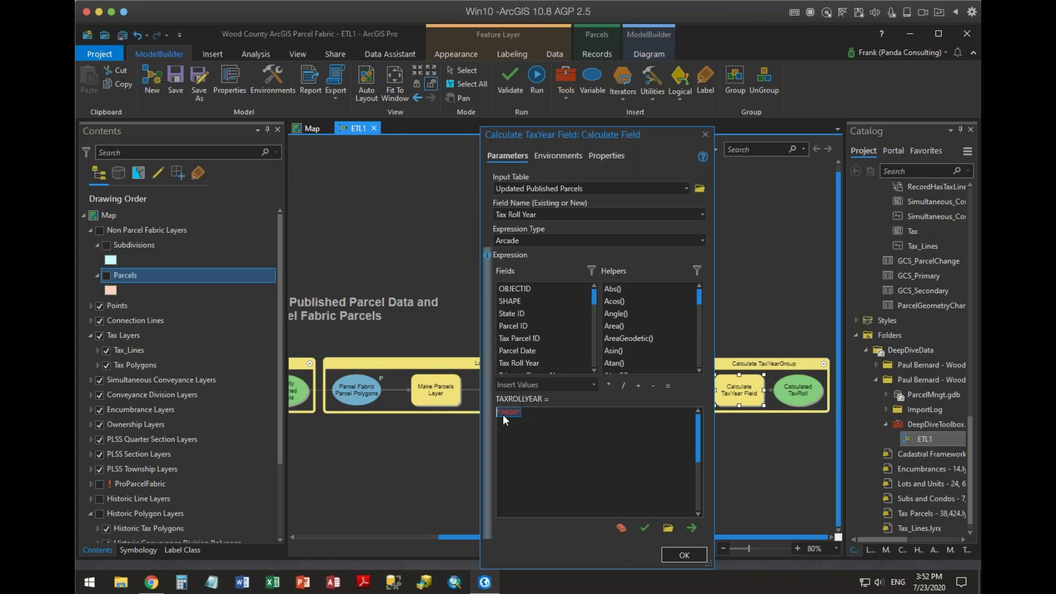
{"action": "key", "text": "BackSpace"}
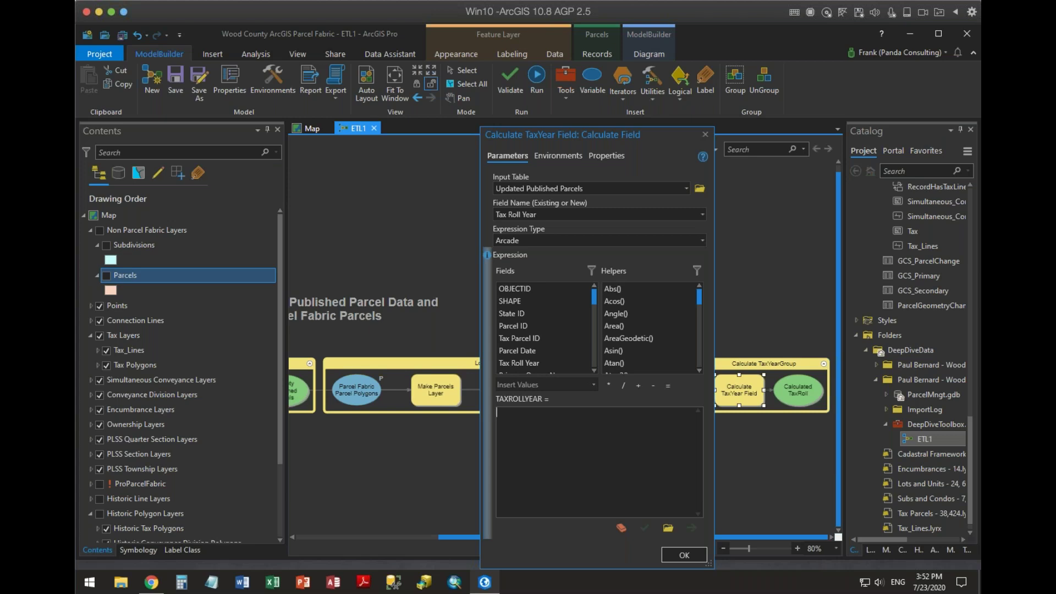
{"action": "type", "text": "$Tax"}
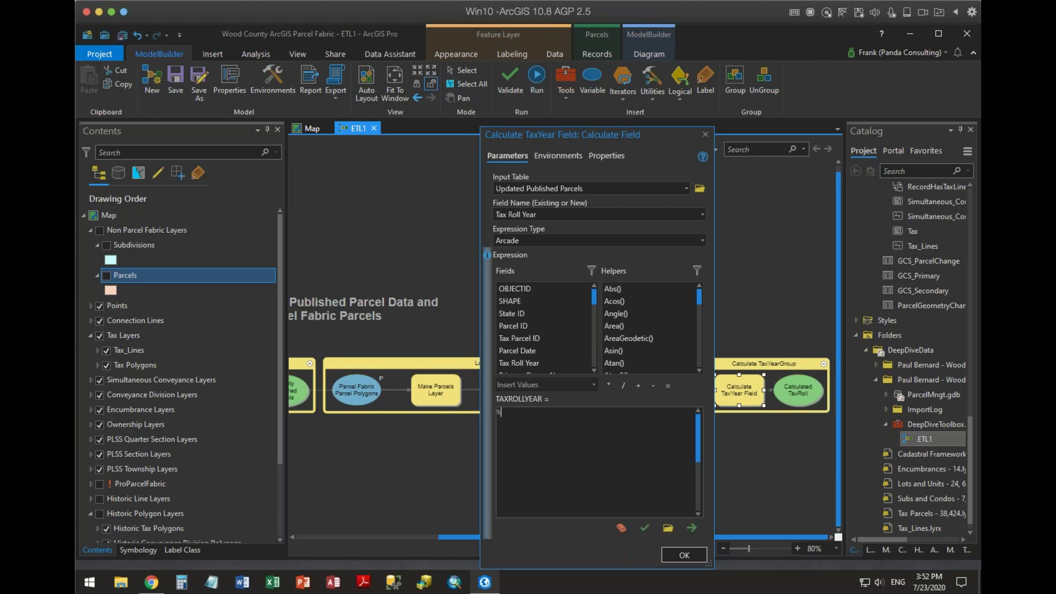
{"action": "type", "text": "Year%"}
{"action": "left_click", "coordinate": [642, 530]}
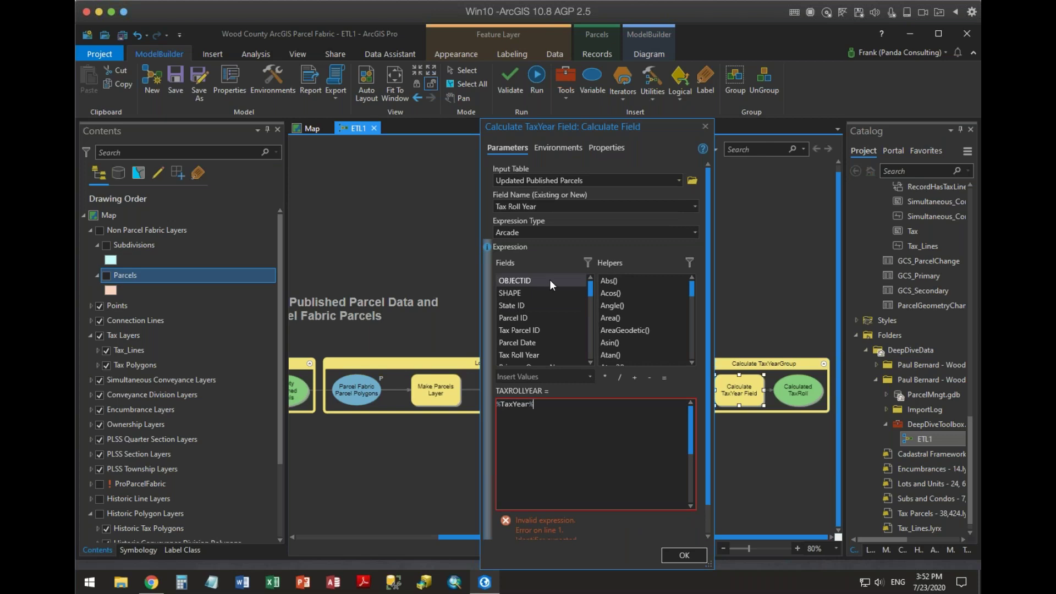
Switch the tax year calculation's expression type to Python 3 and validate the expression again
{"action": "left_click", "coordinate": [695, 232]}
{"action": "left_click", "coordinate": [579, 245]}
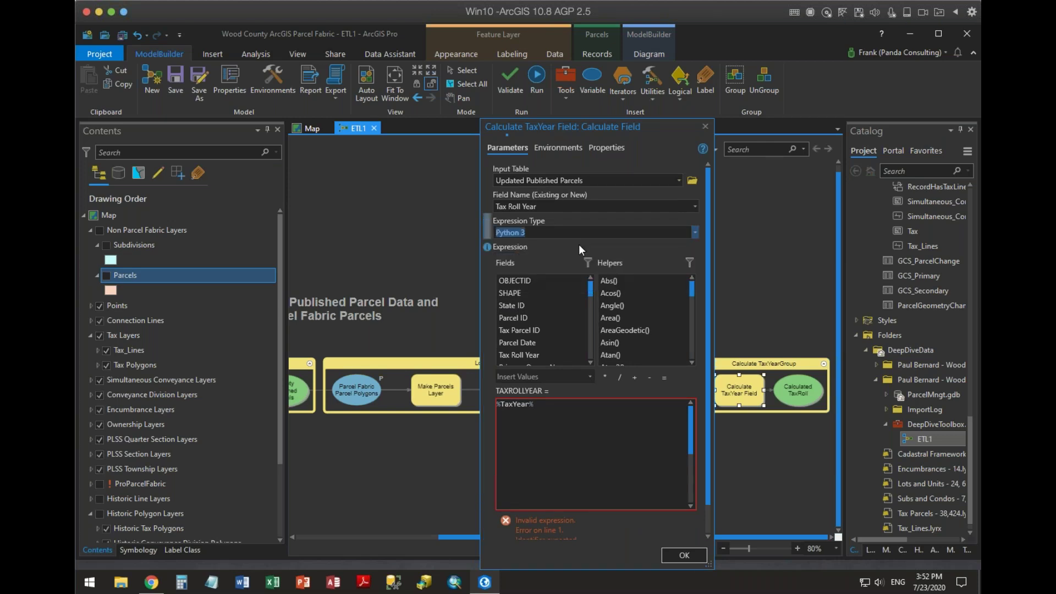
{"action": "left_click", "coordinate": [553, 440]}
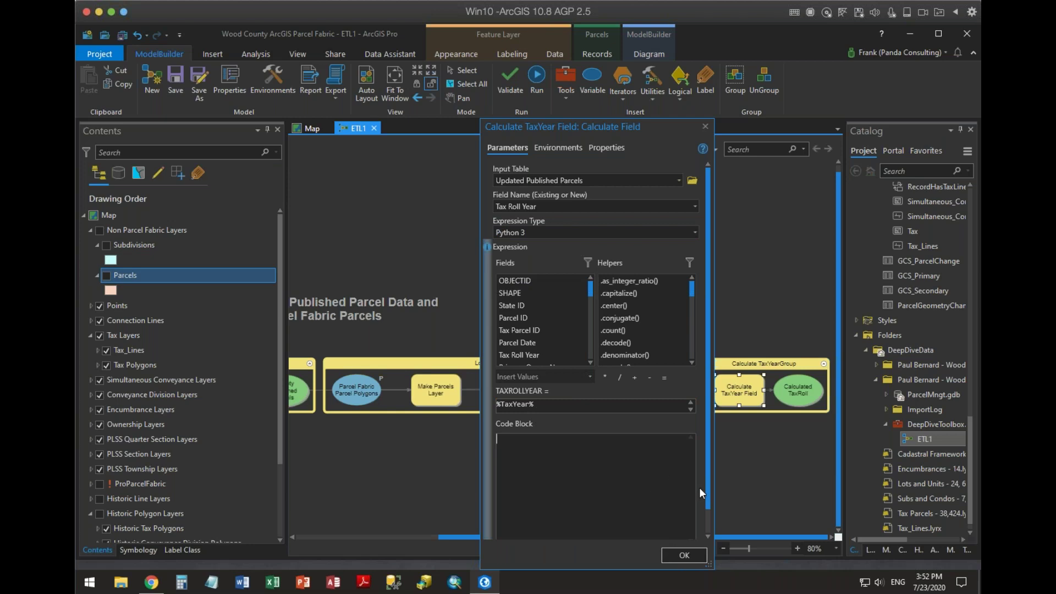
{"action": "scroll", "coordinate": [708, 486], "scroll_direction": "down", "scroll_amount": 1}
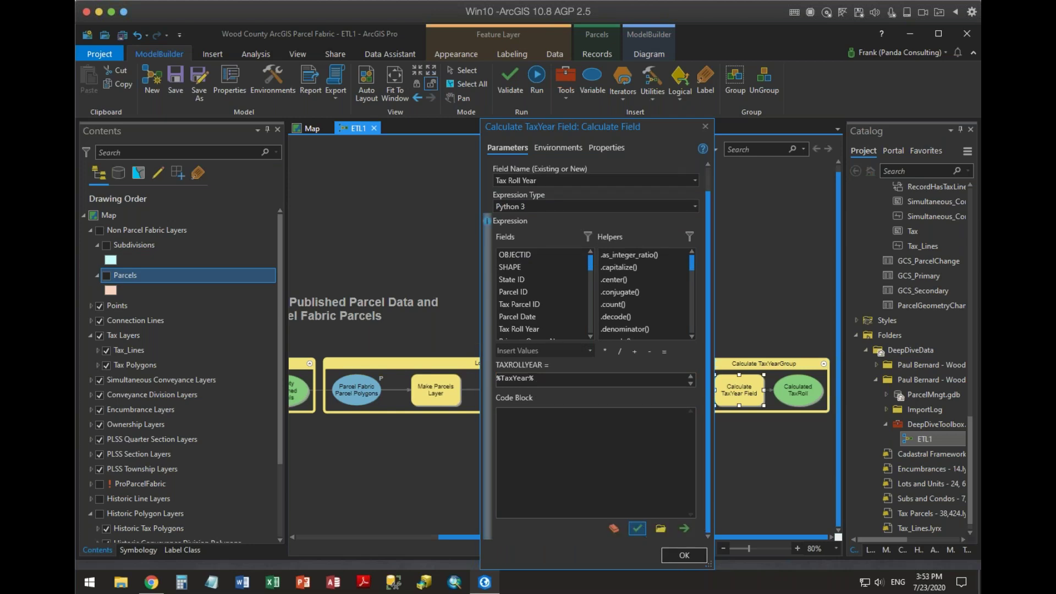
{"action": "left_click", "coordinate": [637, 528]}
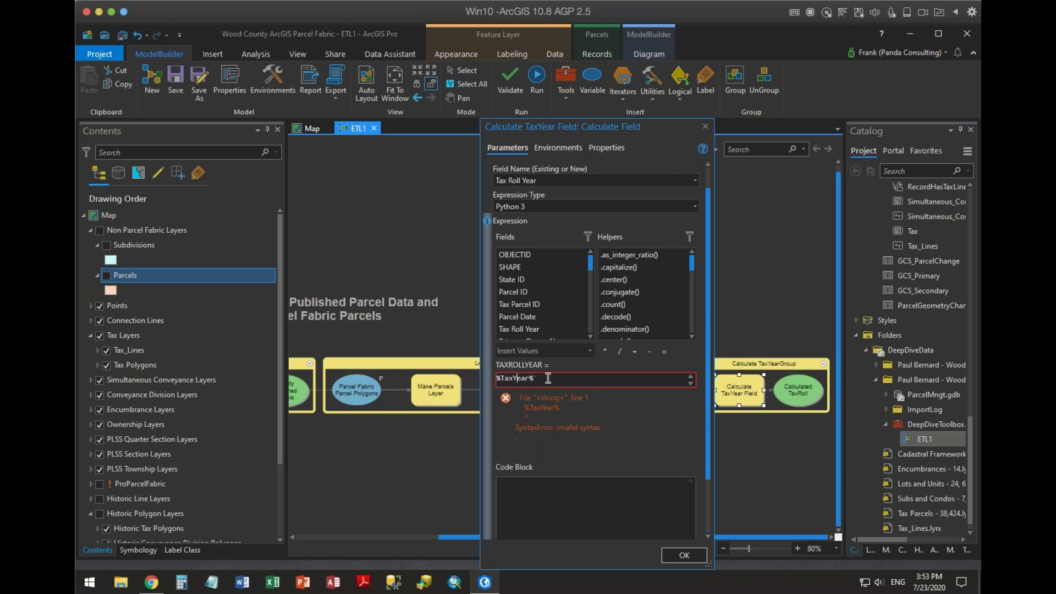
Enclose the %TaxYear% expression in double quotes and validate it
{"action": "type", "text": "\""}
{"action": "key", "text": "Home"}
{"action": "type", "text": "\""}
{"action": "scroll", "coordinate": [708, 427], "scroll_direction": "down", "scroll_amount": 2}
{"action": "left_click", "coordinate": [635, 526]}
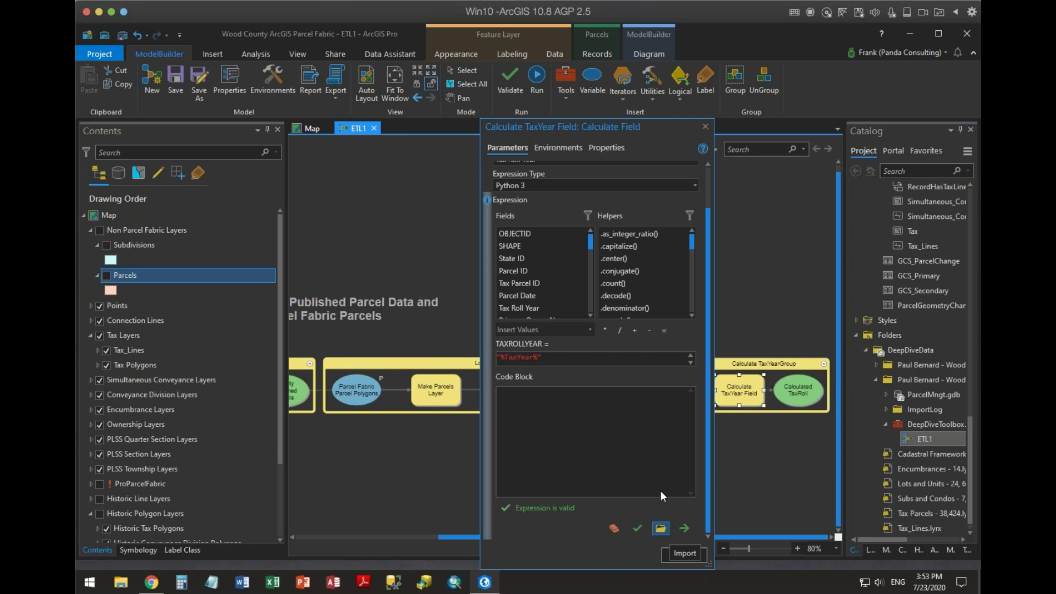
Set the expression type back to Arcade, validate the quoted expression, and apply the Calculate Field settings
{"action": "left_click", "coordinate": [695, 186]}
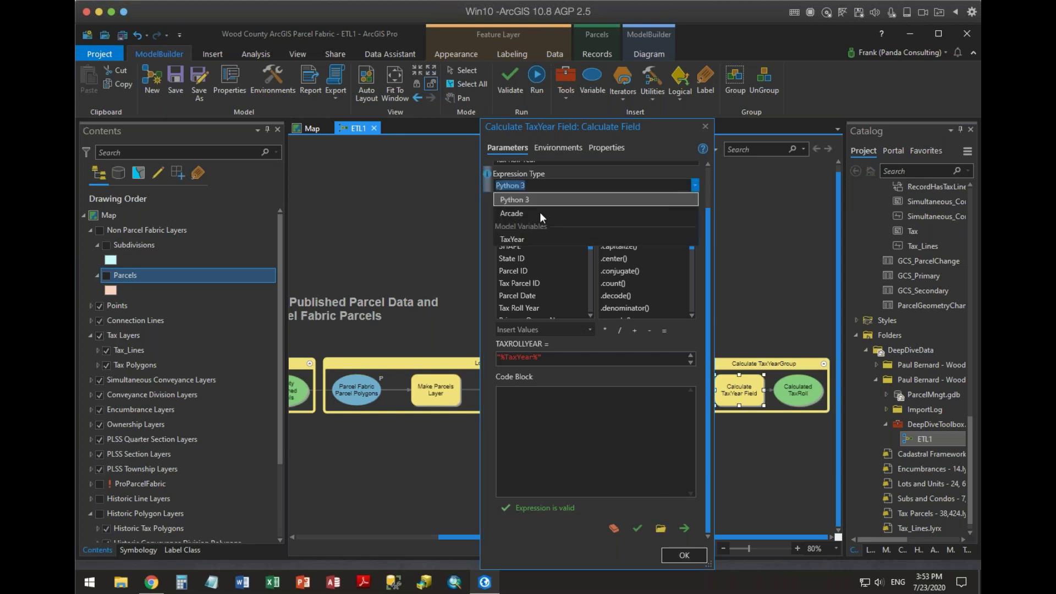
{"action": "left_click", "coordinate": [539, 213]}
{"action": "left_click", "coordinate": [568, 406]}
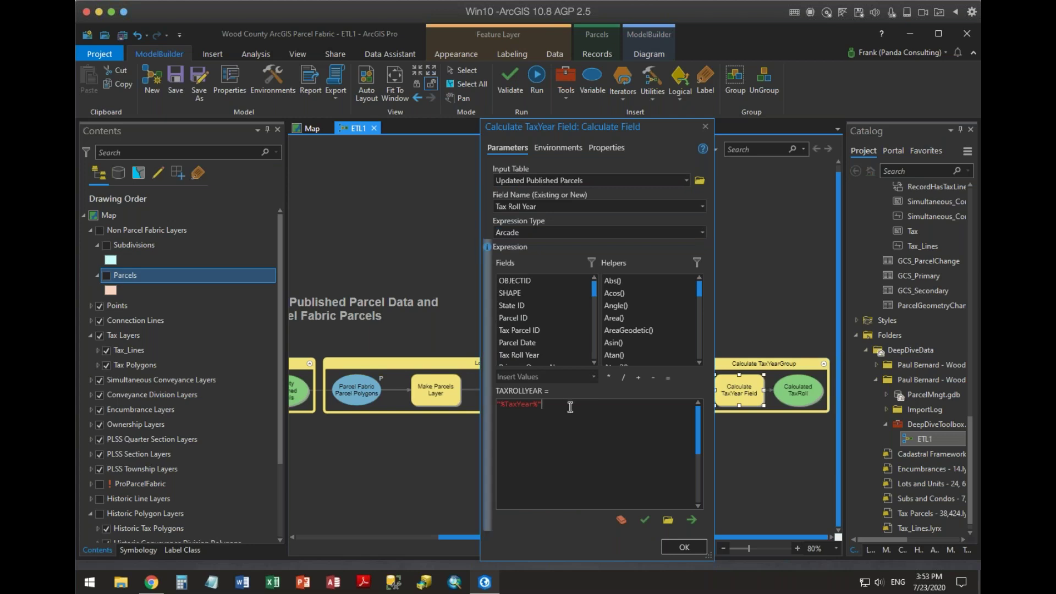
{"action": "left_click", "coordinate": [644, 521]}
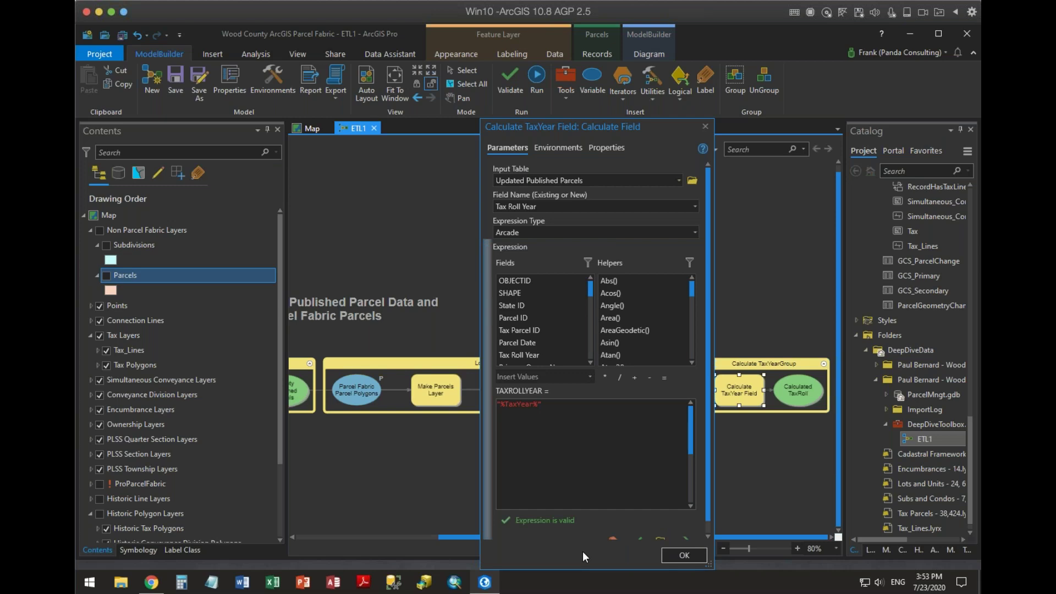
{"action": "left_click", "coordinate": [684, 555]}
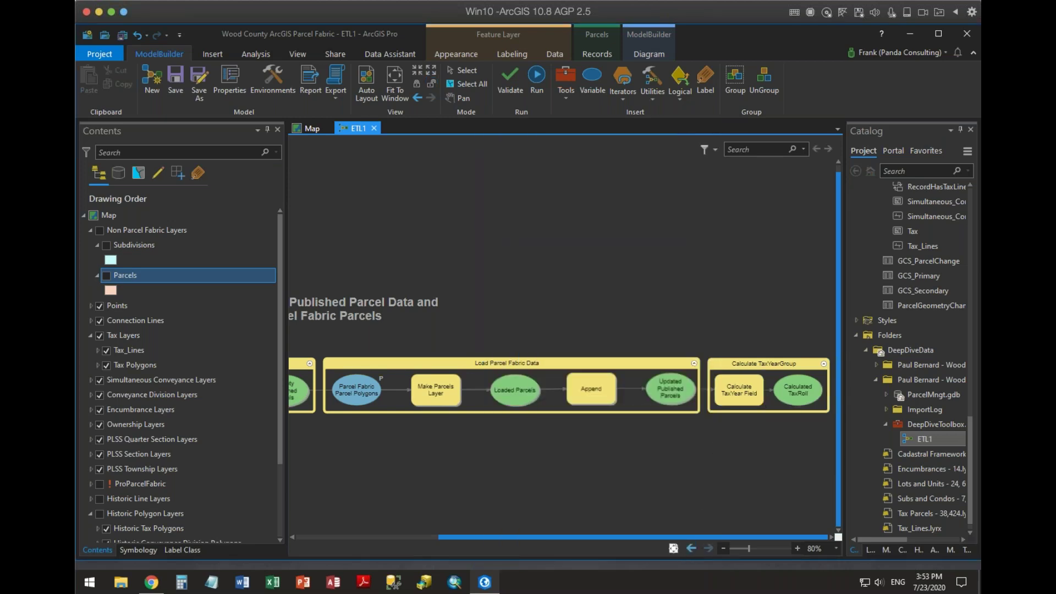
Open ETL1 as a geoprocessing tool and run it with TaxYear set to 2019
{"action": "mouse_move", "coordinate": [745, 392]}
{"action": "left_click_drag", "start_coordinate": [532, 536], "coordinate": [391, 536]}
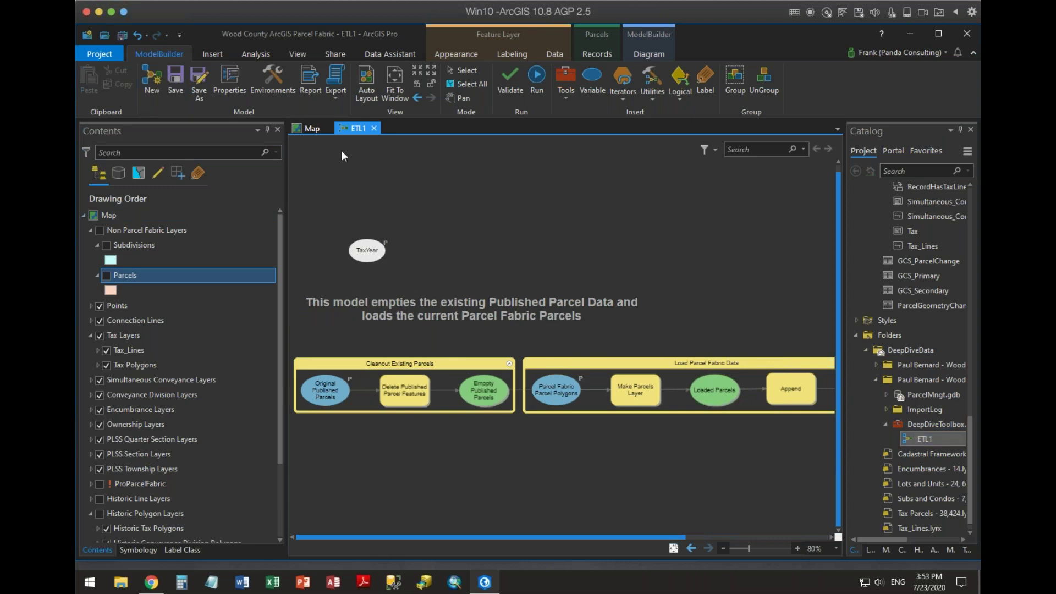
{"action": "right_click", "coordinate": [902, 438]}
{"action": "left_click", "coordinate": [806, 246]}
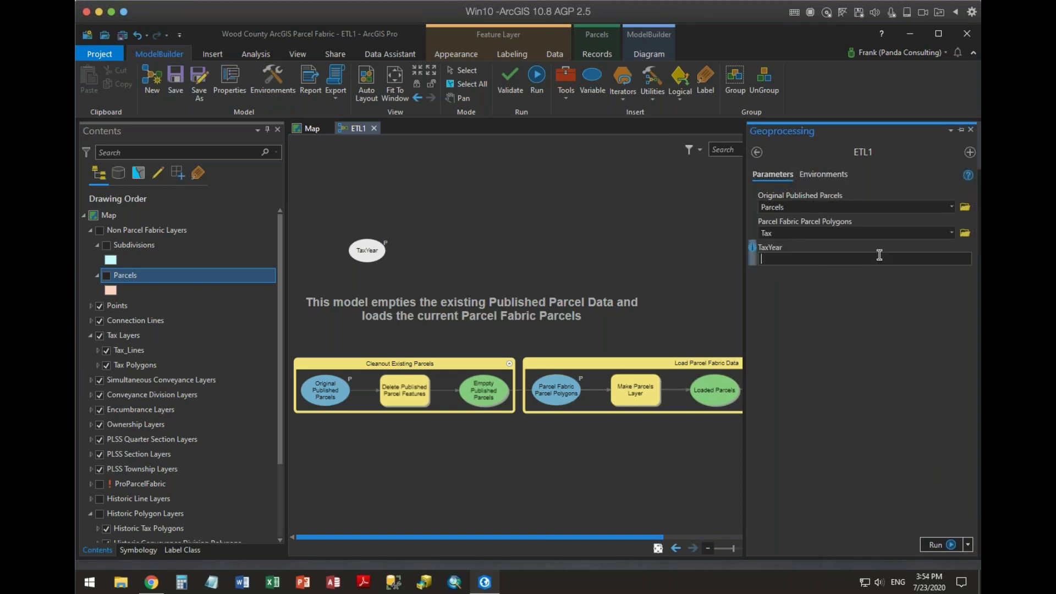
{"action": "type", "text": "2019"}
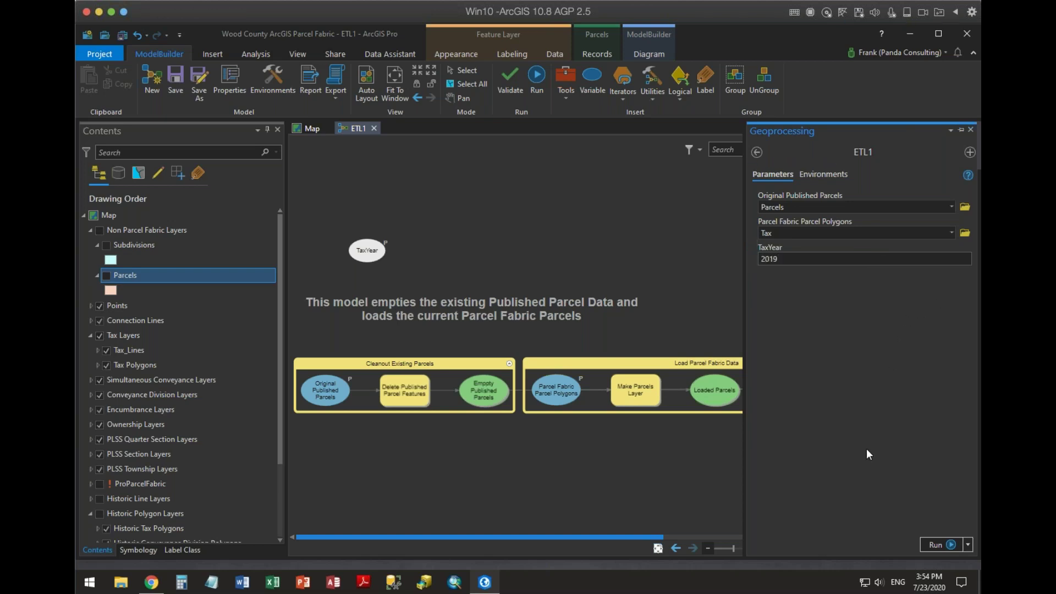
{"action": "left_click", "coordinate": [933, 546]}
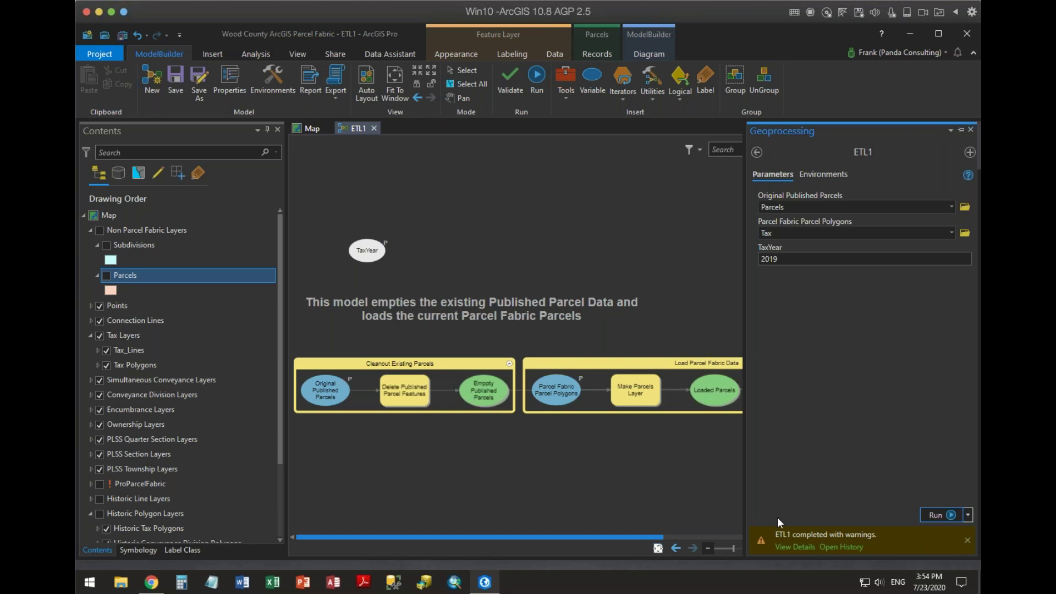
Review the ETL1 run details, check the Tax Roll Year values in the Parcels attribute table, and return to the model
{"action": "left_click", "coordinate": [783, 547]}
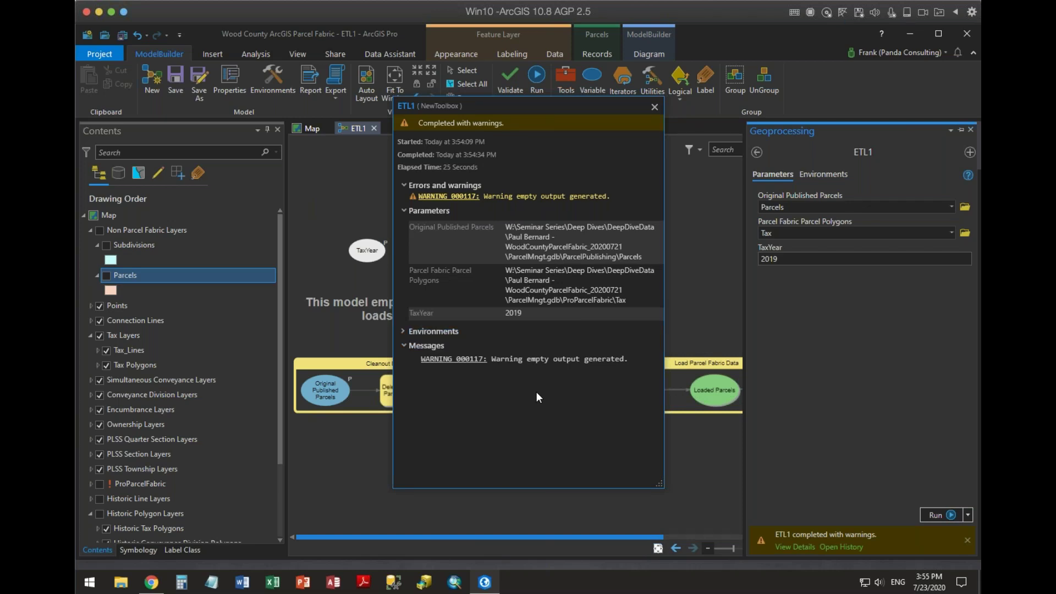
{"action": "left_click", "coordinate": [653, 107]}
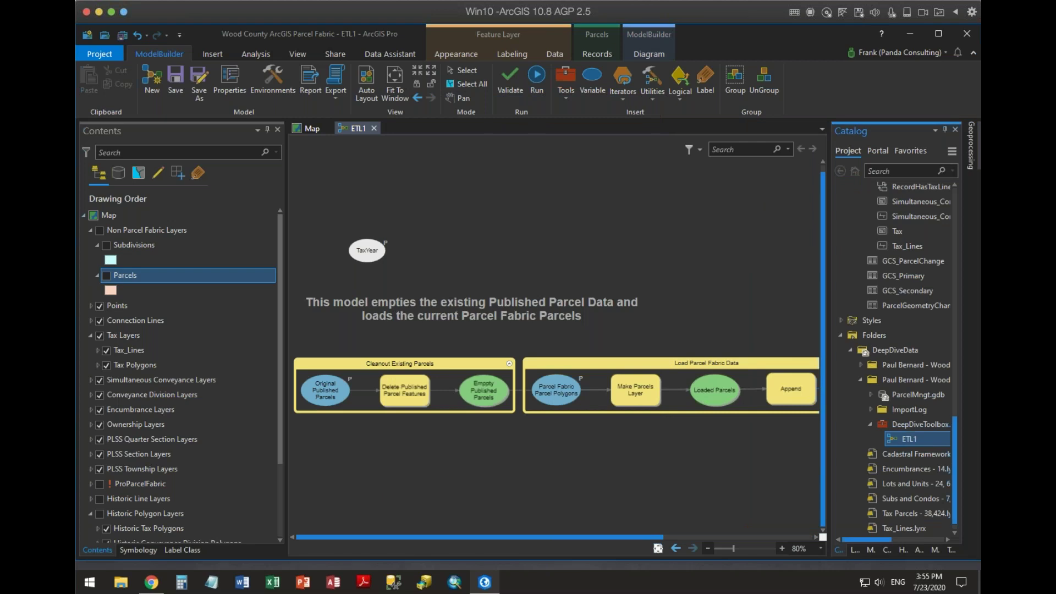
{"action": "right_click", "coordinate": [122, 275]}
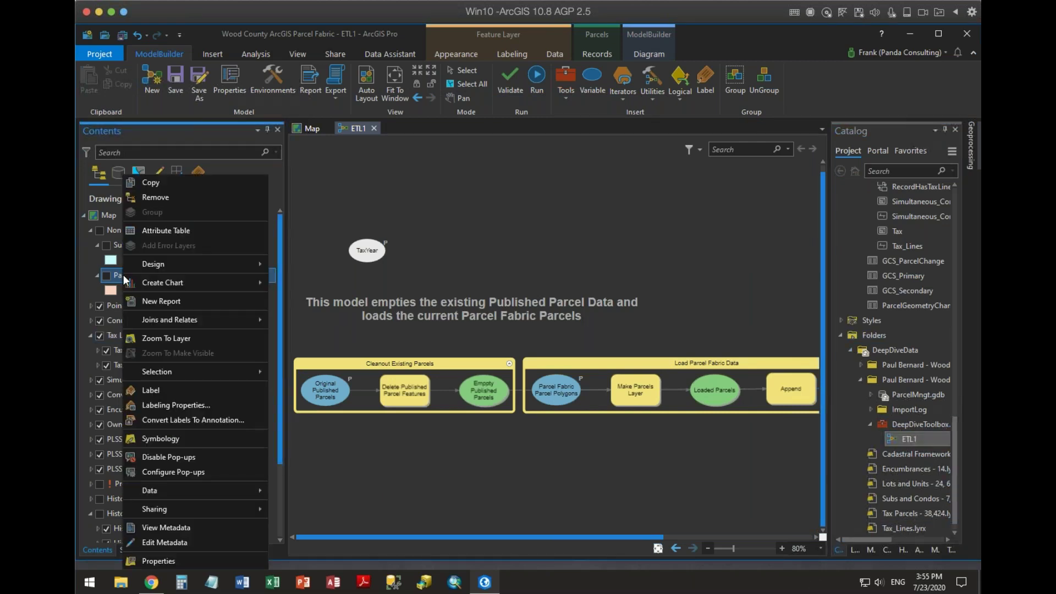
{"action": "left_click", "coordinate": [161, 230]}
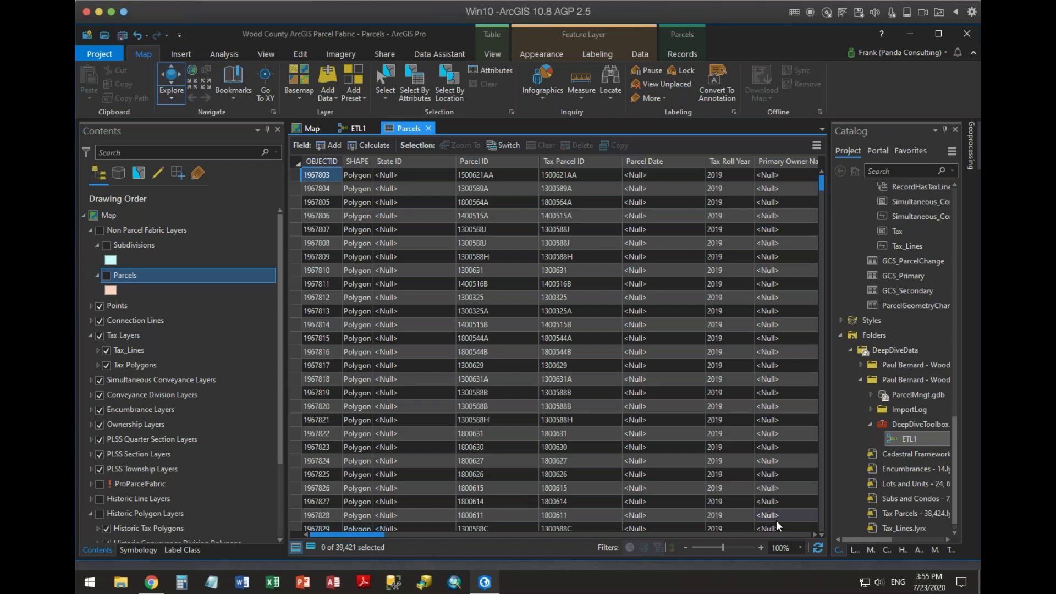
{"action": "left_click", "coordinate": [429, 127]}
{"action": "left_click", "coordinate": [498, 265]}
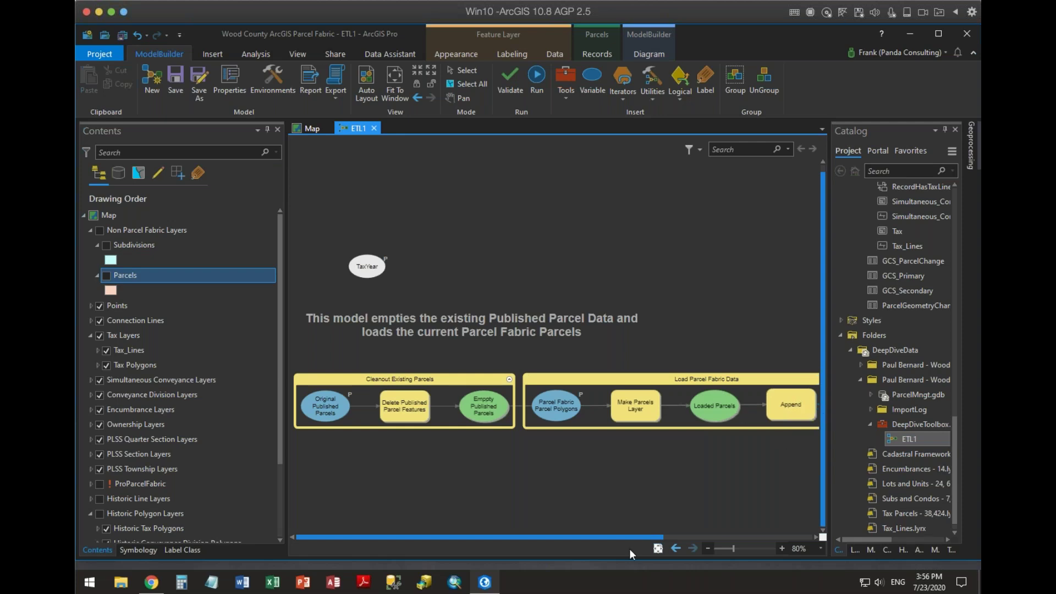
Cut the TaxYear variable out of the ETL1 model
{"action": "left_click", "coordinate": [803, 538]}
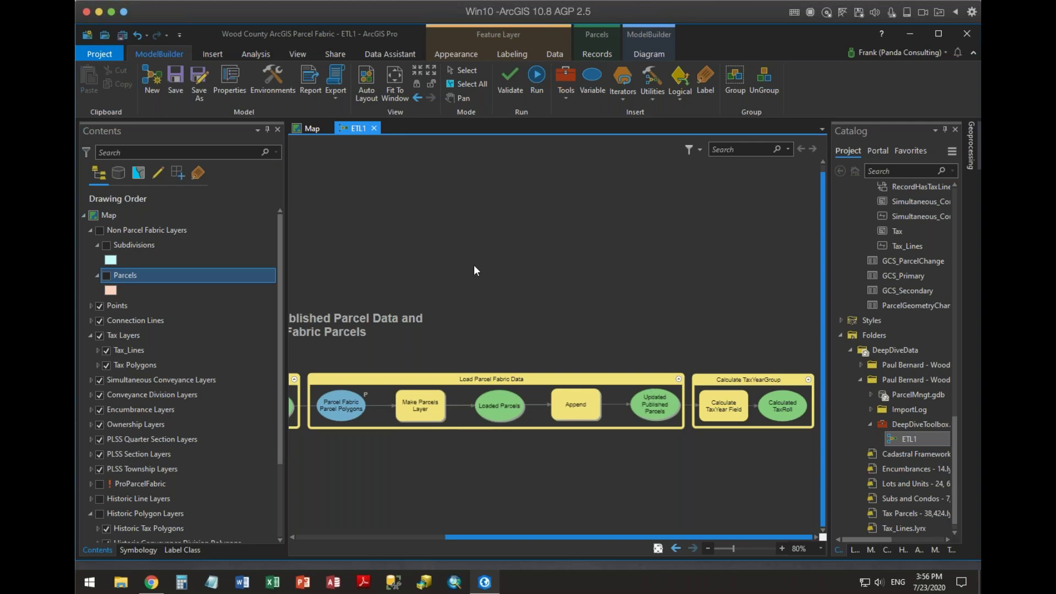
{"action": "left_click_drag", "start_coordinate": [665, 536], "coordinate": [516, 533]}
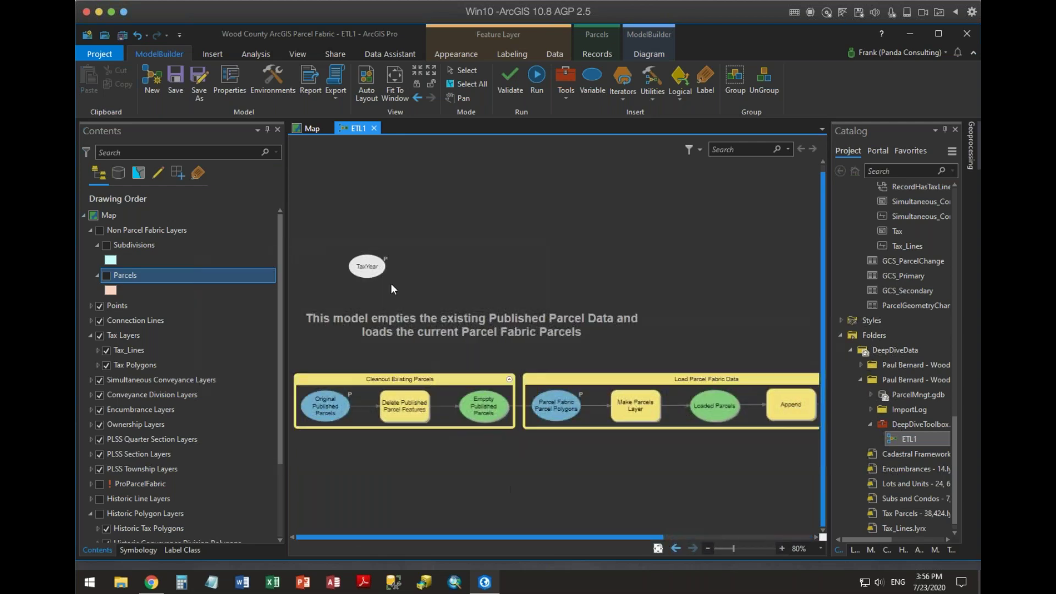
{"action": "right_click", "coordinate": [363, 269]}
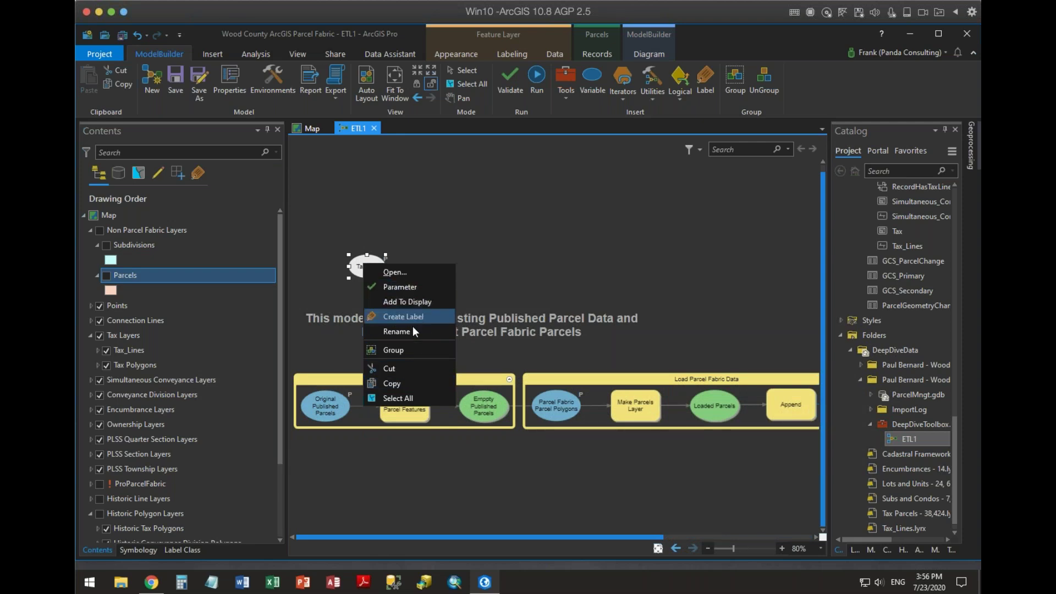
{"action": "left_click", "coordinate": [397, 369]}
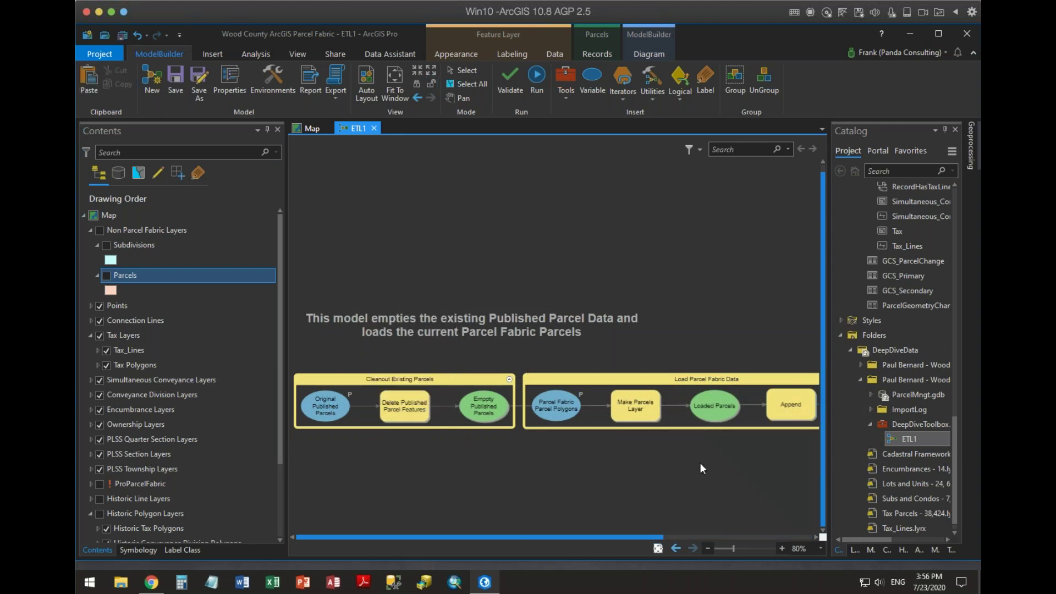
Replace TaxYear in the Calculate TaxYear Field expression with a quoted single-character inline variable between percent signs, validate it, and apply the settings
{"action": "left_click_drag", "start_coordinate": [661, 536], "coordinate": [808, 537]}
{"action": "double_click", "coordinate": [732, 413]}
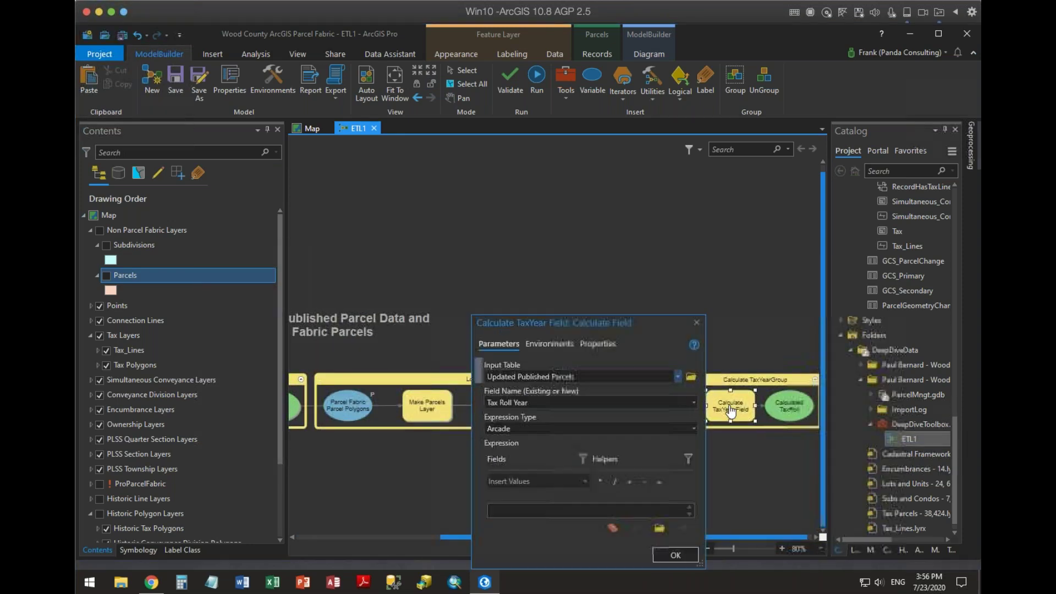
{"action": "left_click", "coordinate": [529, 414]}
{"action": "key", "text": "BackSpace"}
{"action": "key", "text": "BackSpace"}
{"action": "key", "text": "BackSpace"}
{"action": "key", "text": "BackSpace"}
{"action": "key", "text": "BackSpace"}
{"action": "key", "text": "BackSpace"}
{"action": "key", "text": "BackSpace"}
{"action": "key", "text": "BackSpace"}
{"action": "key", "text": "BackSpace"}
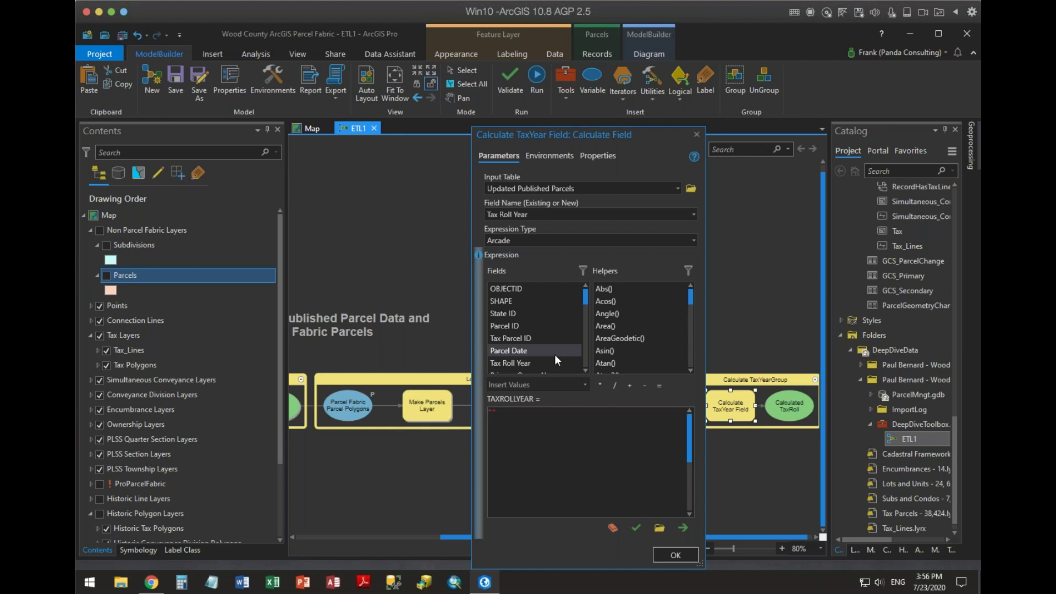
{"action": "type", "text": "2"}
{"action": "type", "text": "t"}
{"action": "type", "text": "%"}
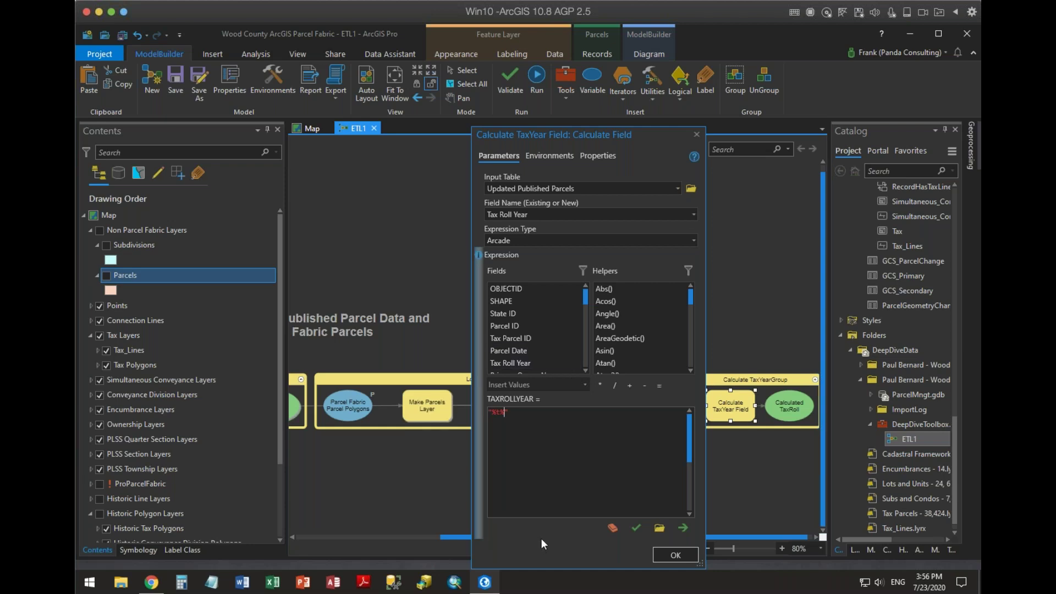
{"action": "left_click", "coordinate": [636, 528]}
{"action": "left_click", "coordinate": [672, 562]}
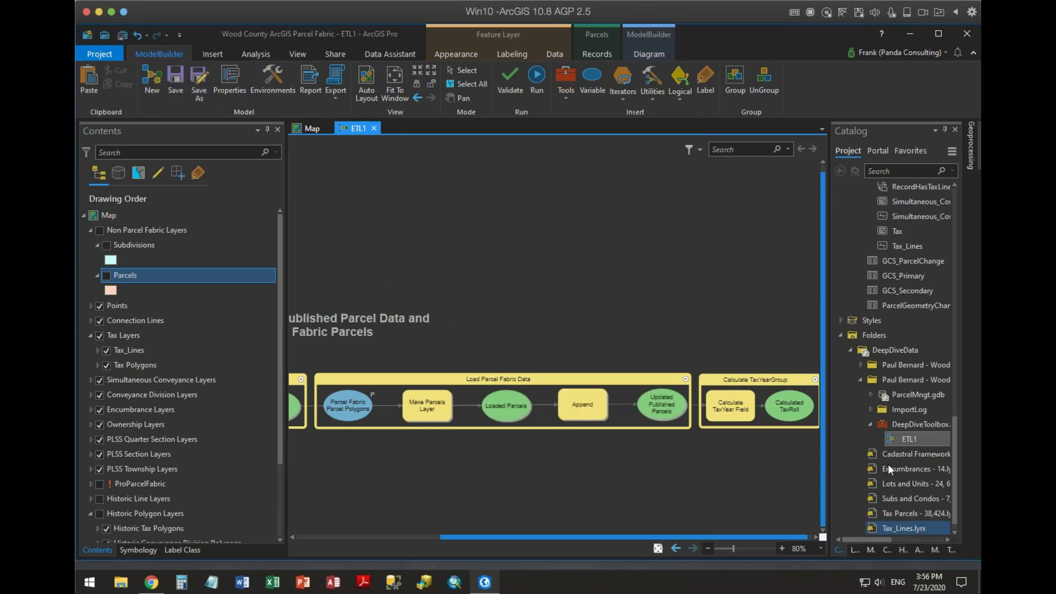
Open ETL1 from the toolbox and run it with Parcels and Tax as its inputs
{"action": "right_click", "coordinate": [906, 438]}
{"action": "left_click", "coordinate": [803, 248]}
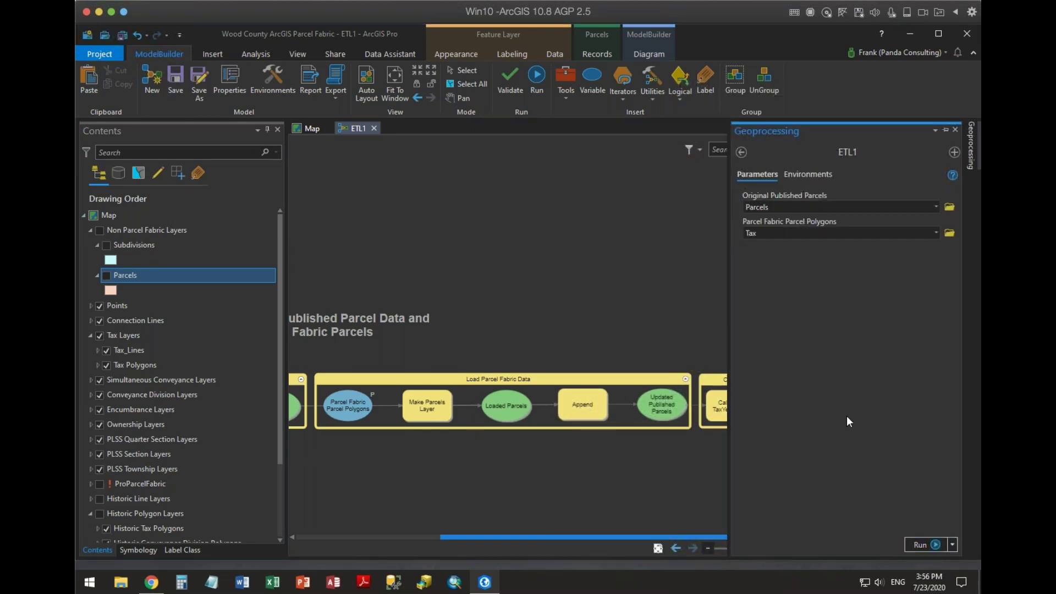
{"action": "left_click", "coordinate": [918, 545]}
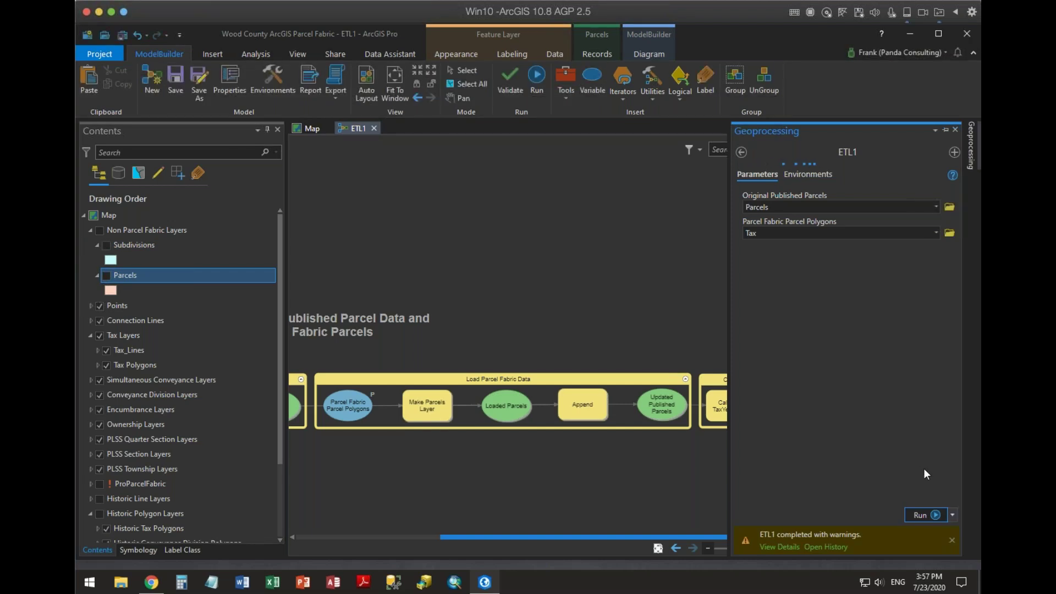
Check the Tax Roll Year values in the Parcels attribute table and close the table
{"action": "right_click", "coordinate": [126, 282]}
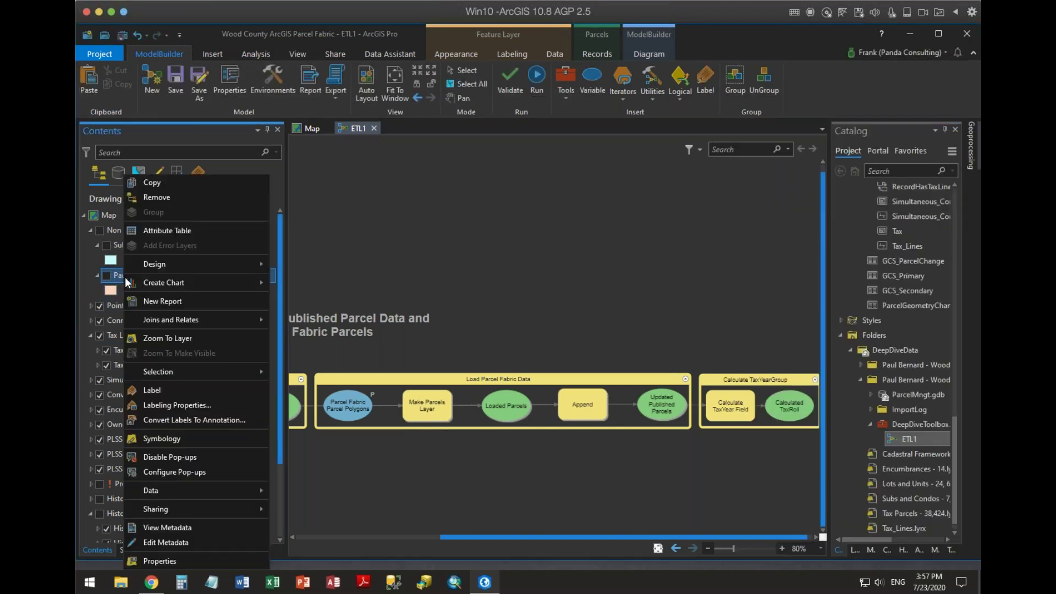
{"action": "left_click", "coordinate": [159, 232]}
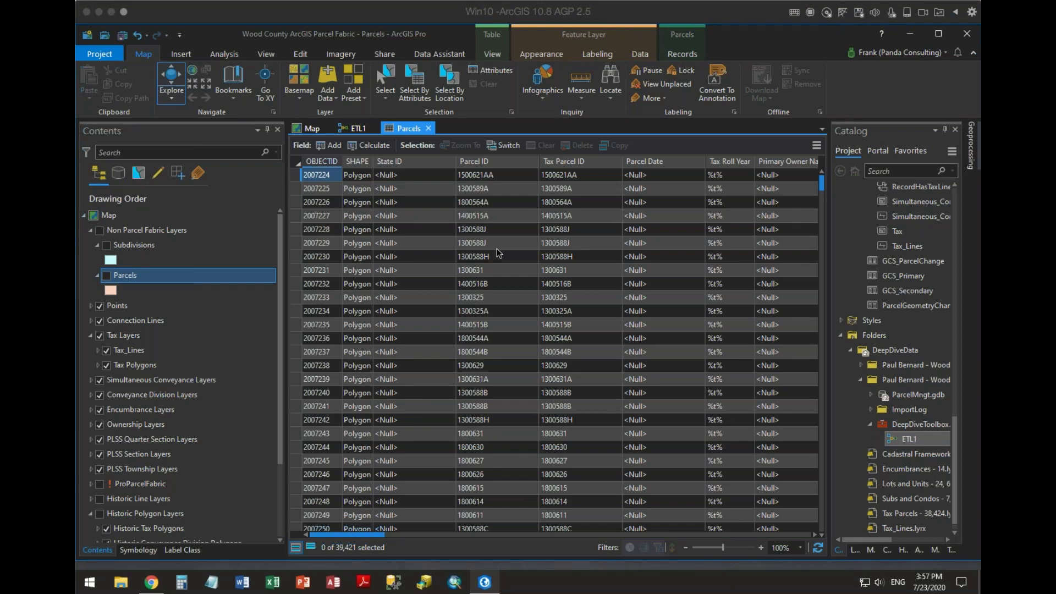
{"action": "left_click", "coordinate": [428, 130]}
{"action": "left_click", "coordinate": [428, 129]}
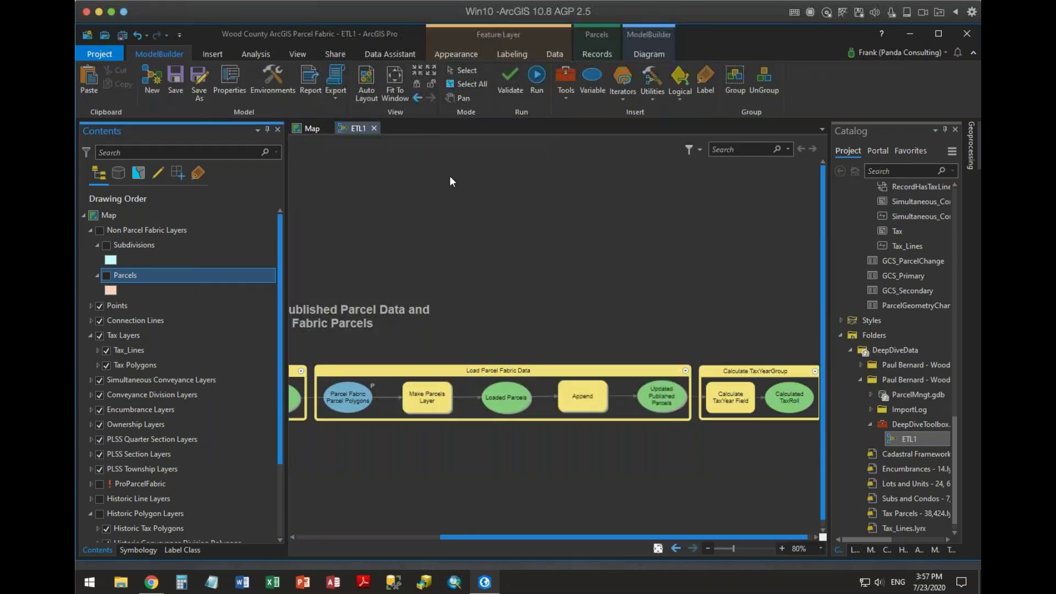
Try validating the Calculate TaxYear Field expression with a quotation mark removed around the inline variable, and restore the quotation mark before accepting
{"action": "double_click", "coordinate": [731, 397]}
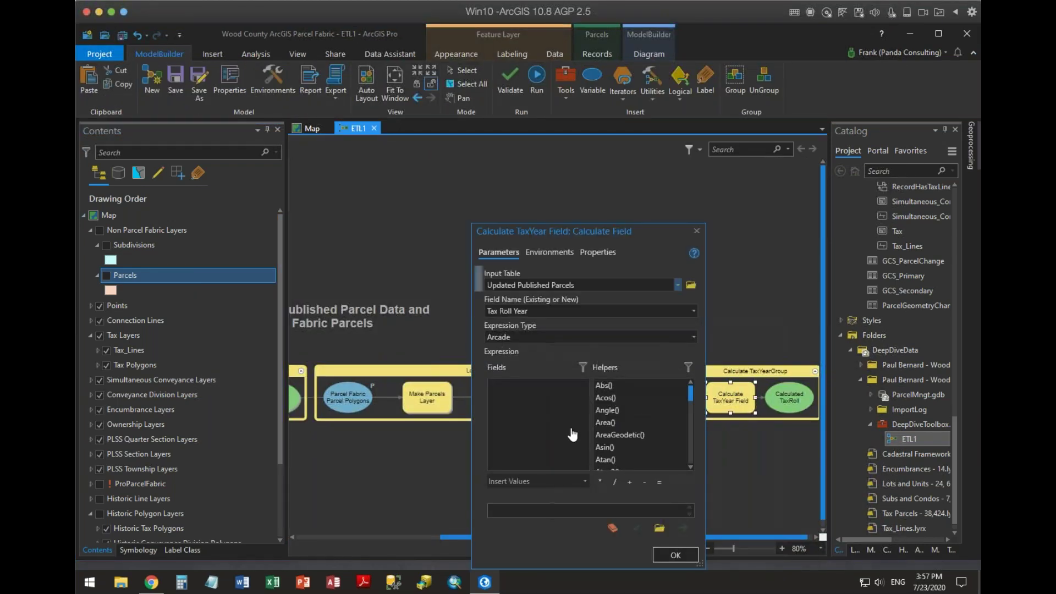
{"action": "left_click", "coordinate": [493, 417]}
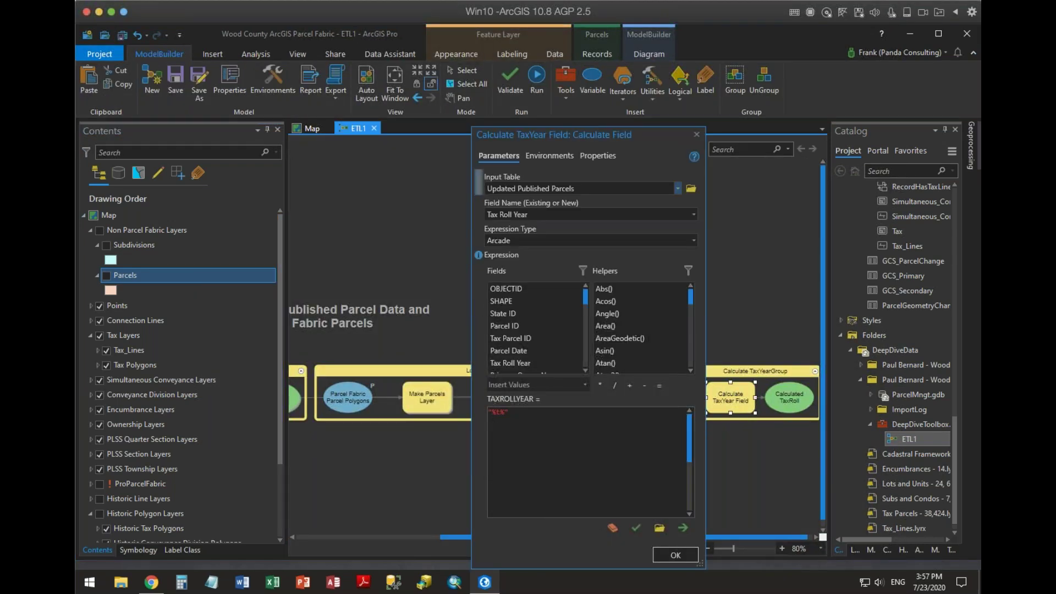
{"action": "type", "text": "_"}
{"action": "key", "text": "BackSpace"}
{"action": "key", "text": "BackSpace"}
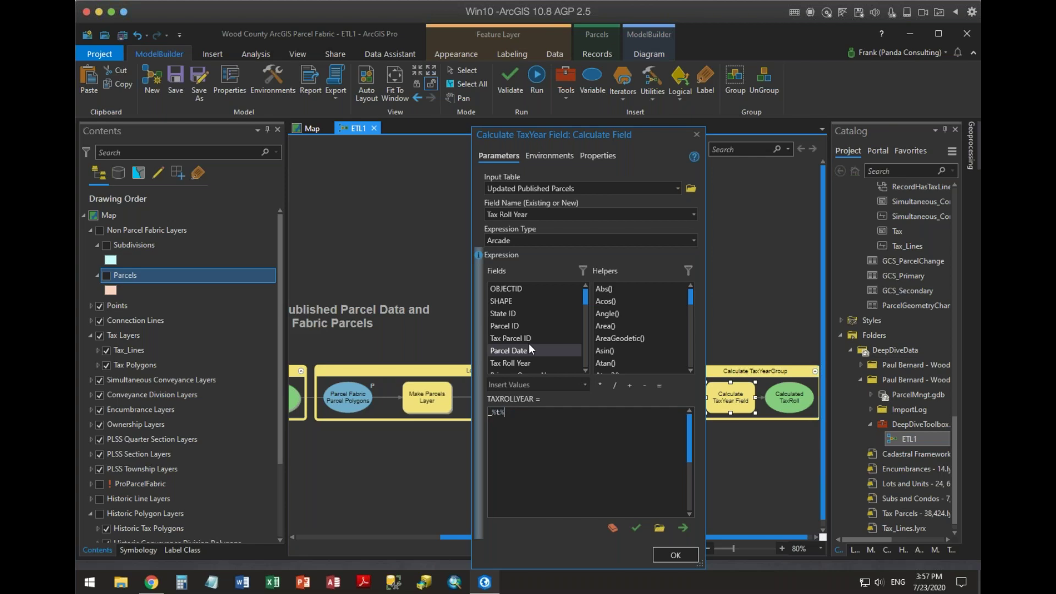
{"action": "left_click", "coordinate": [636, 528]}
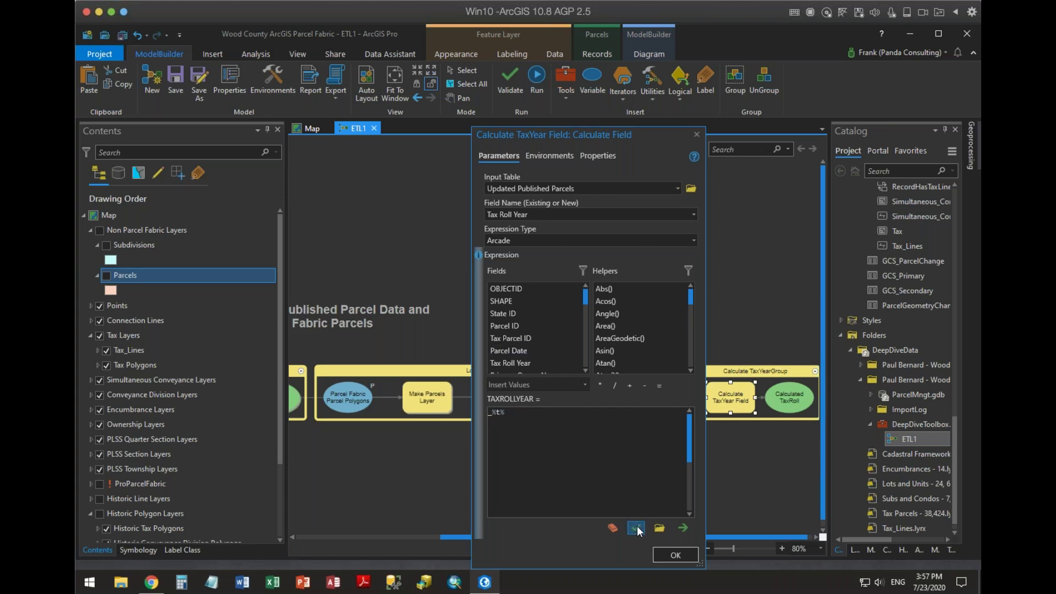
{"action": "left_click", "coordinate": [532, 401]}
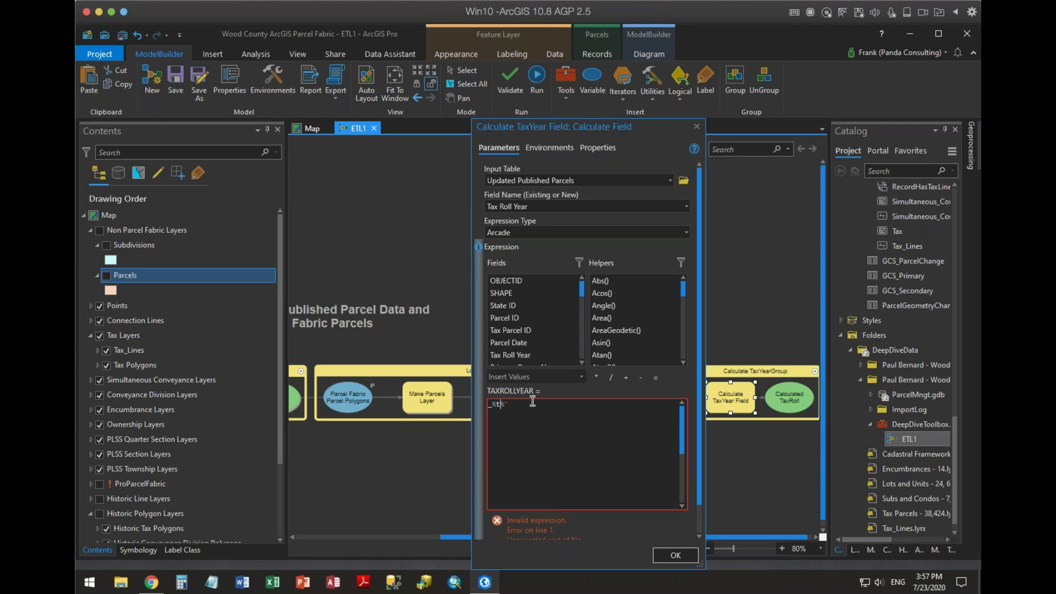
{"action": "type", "text": "\""}
{"action": "left_click", "coordinate": [681, 556]}
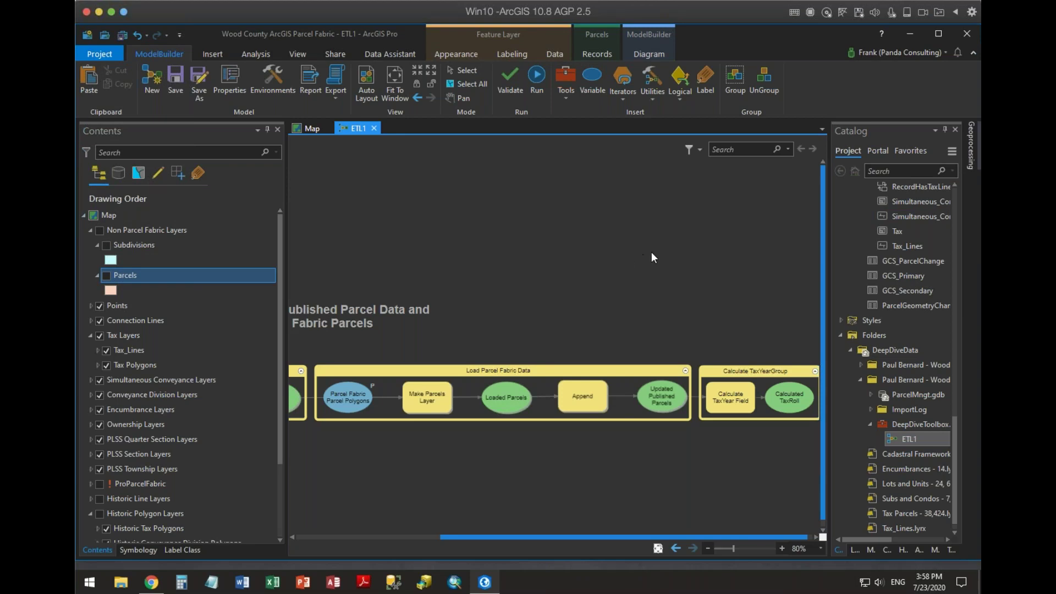
Examine the ETL1 workflow from Original Published Parcels through the Load Parcel Fabric Data group to Calculated TaxRoll
{"action": "scroll", "coordinate": [651, 251], "scroll_direction": "down", "scroll_amount": 3}
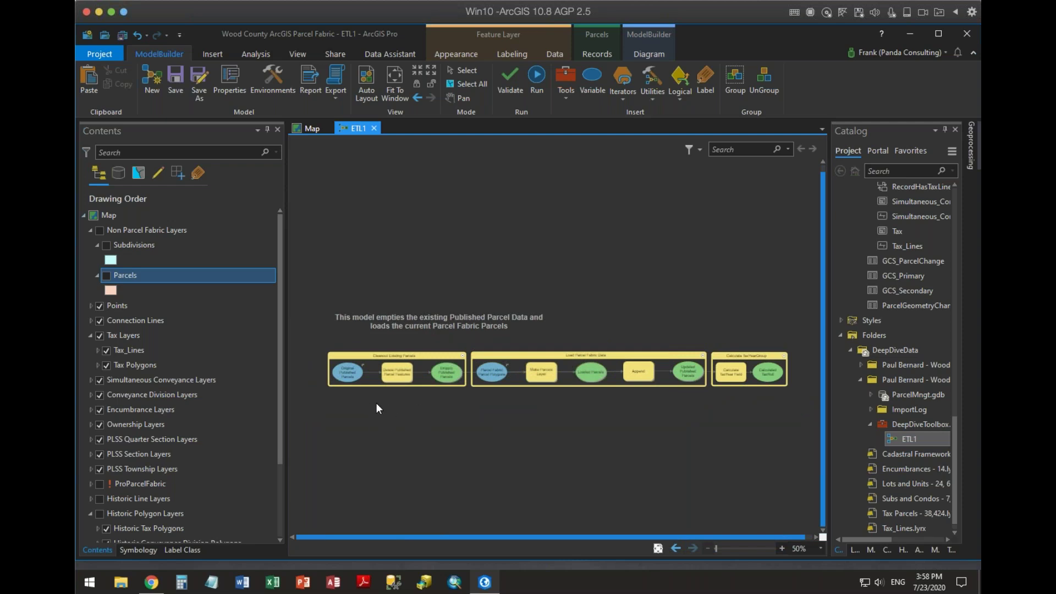
{"action": "scroll", "coordinate": [377, 403], "scroll_direction": "up", "scroll_amount": 2}
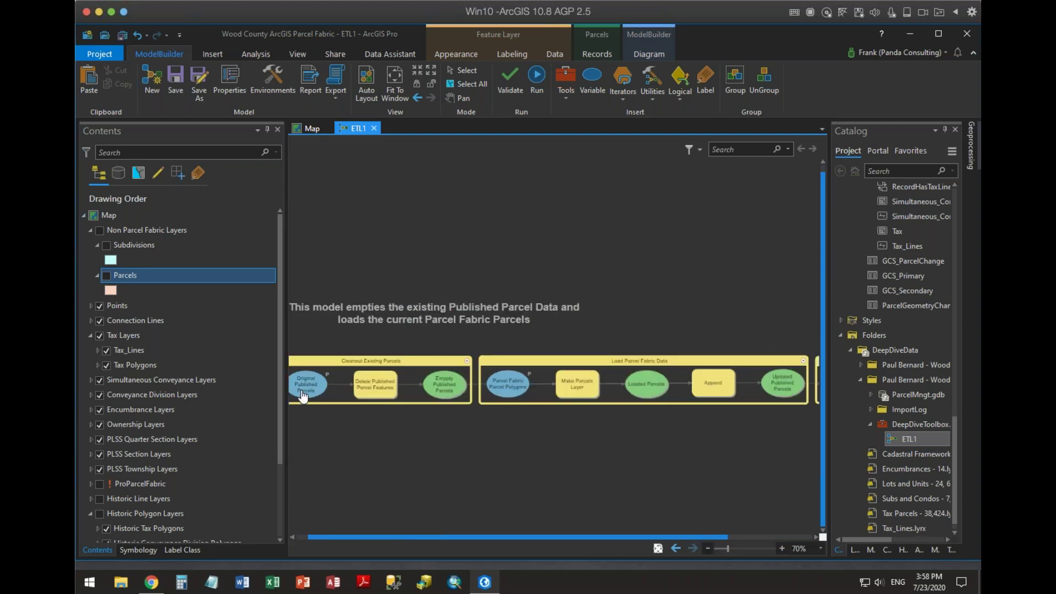
{"action": "mouse_move", "coordinate": [303, 395]}
{"action": "mouse_move", "coordinate": [383, 392]}
{"action": "mouse_move", "coordinate": [450, 390]}
{"action": "left_click_drag", "start_coordinate": [671, 537], "coordinate": [756, 537]}
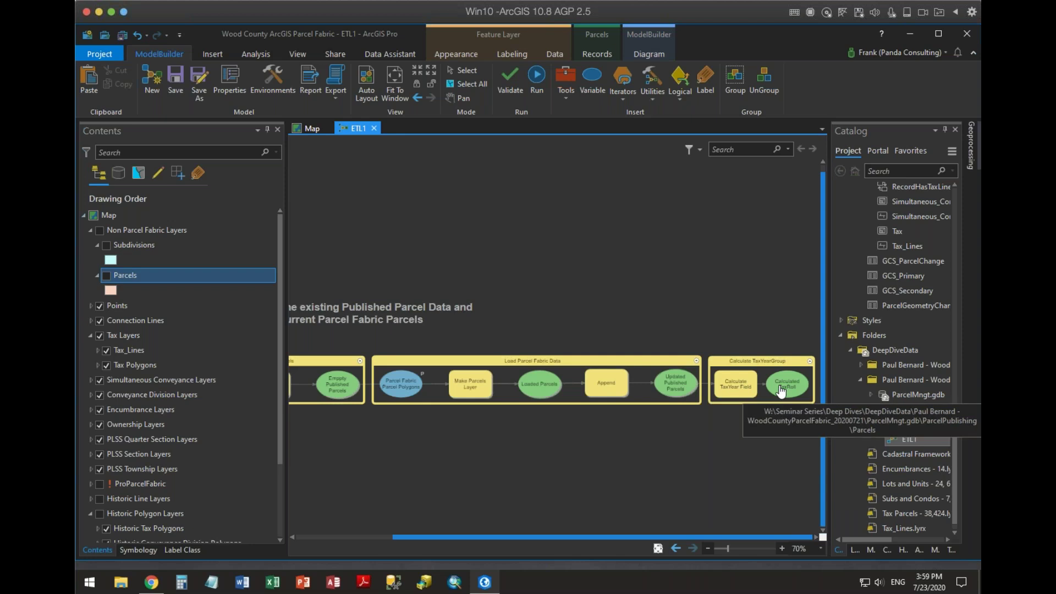
{"action": "scroll", "coordinate": [680, 429], "scroll_direction": "up", "scroll_amount": 1}
{"action": "scroll", "coordinate": [680, 429], "scroll_direction": "down", "scroll_amount": 4}
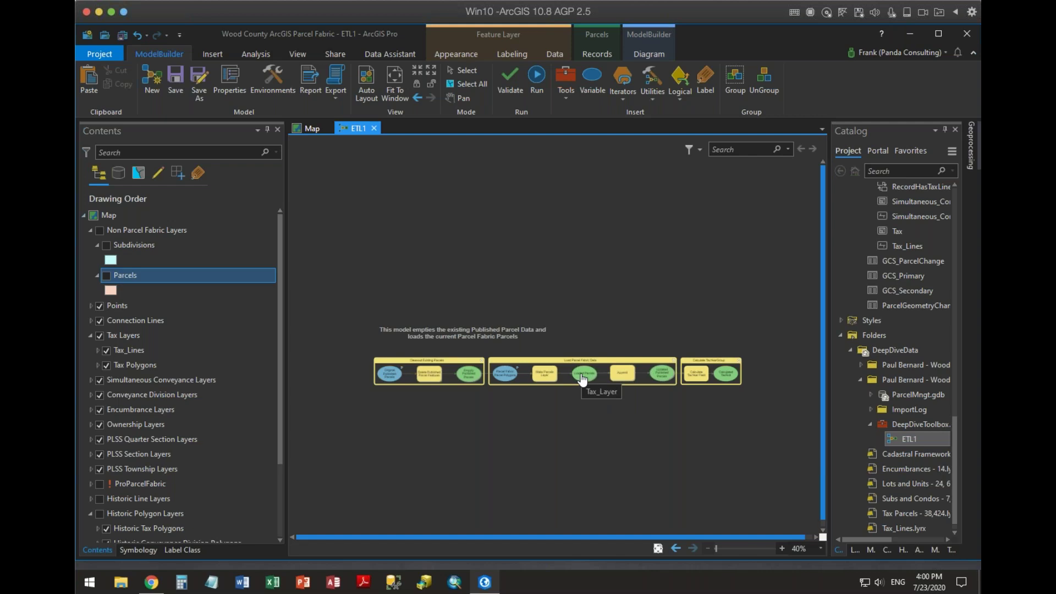
Inspect the value of the Loaded Parcels variable and close it without changes
{"action": "scroll", "coordinate": [583, 380], "scroll_direction": "up", "scroll_amount": 2}
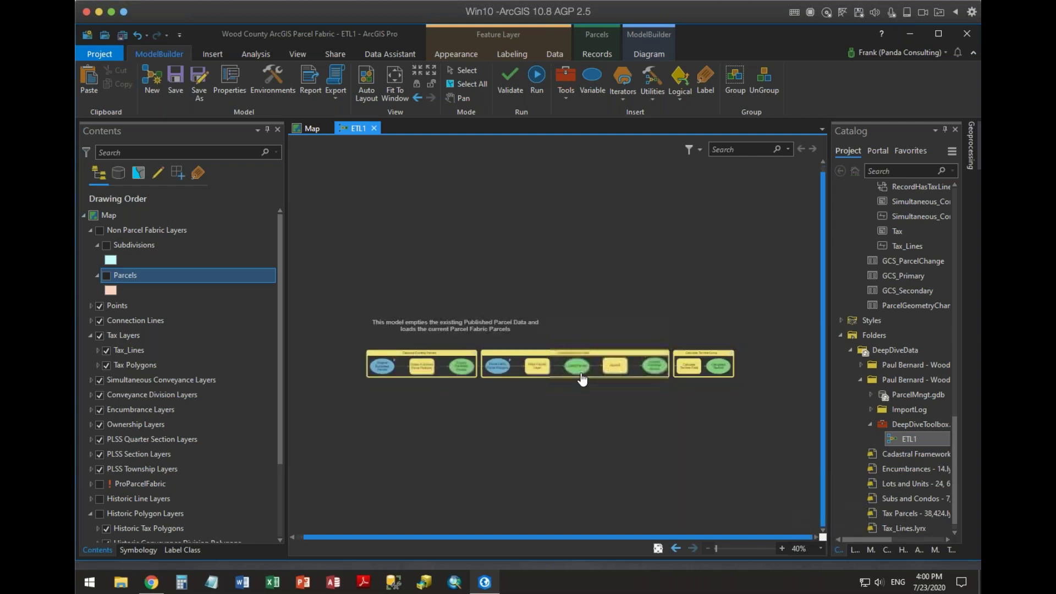
{"action": "double_click", "coordinate": [575, 395]}
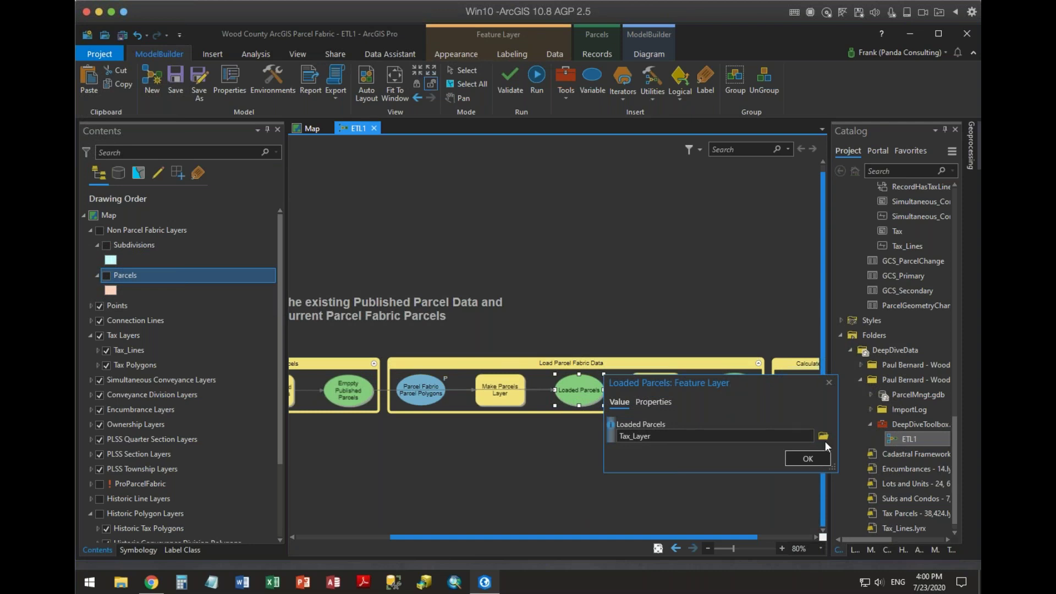
{"action": "left_click", "coordinate": [828, 382]}
{"action": "left_click", "coordinate": [588, 451]}
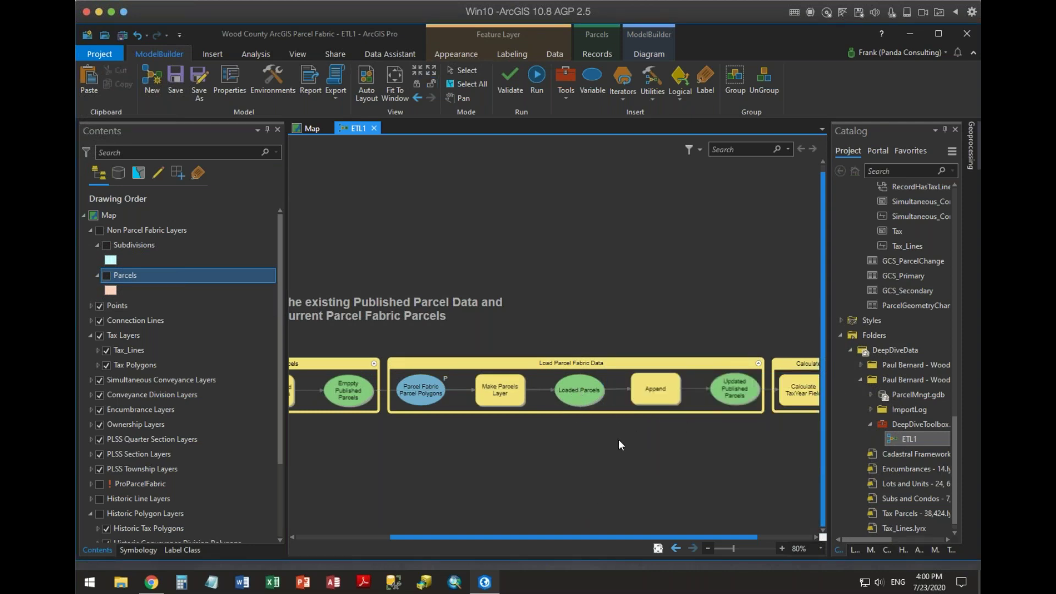
Add the Feature To Point tool to the ETL1 model in the empty area above the existing workflow
{"action": "scroll", "coordinate": [618, 439], "scroll_direction": "down", "scroll_amount": 3}
{"action": "scroll", "coordinate": [620, 445], "scroll_direction": "down", "scroll_amount": 1}
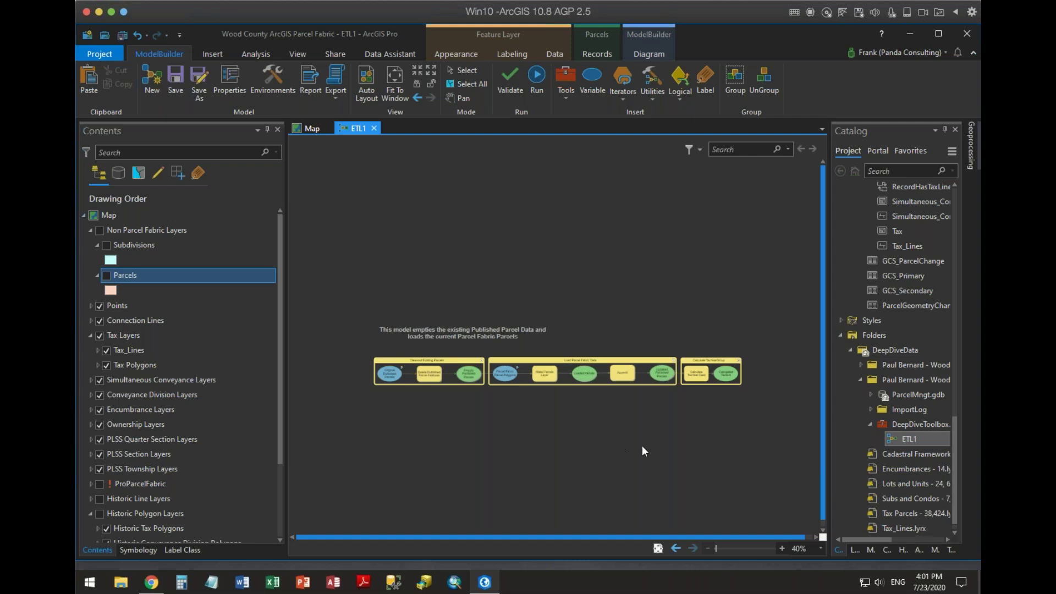
{"action": "left_click", "coordinate": [541, 351]}
{"action": "left_click", "coordinate": [585, 457]}
{"action": "scroll", "coordinate": [611, 240], "scroll_direction": "up", "scroll_amount": 1}
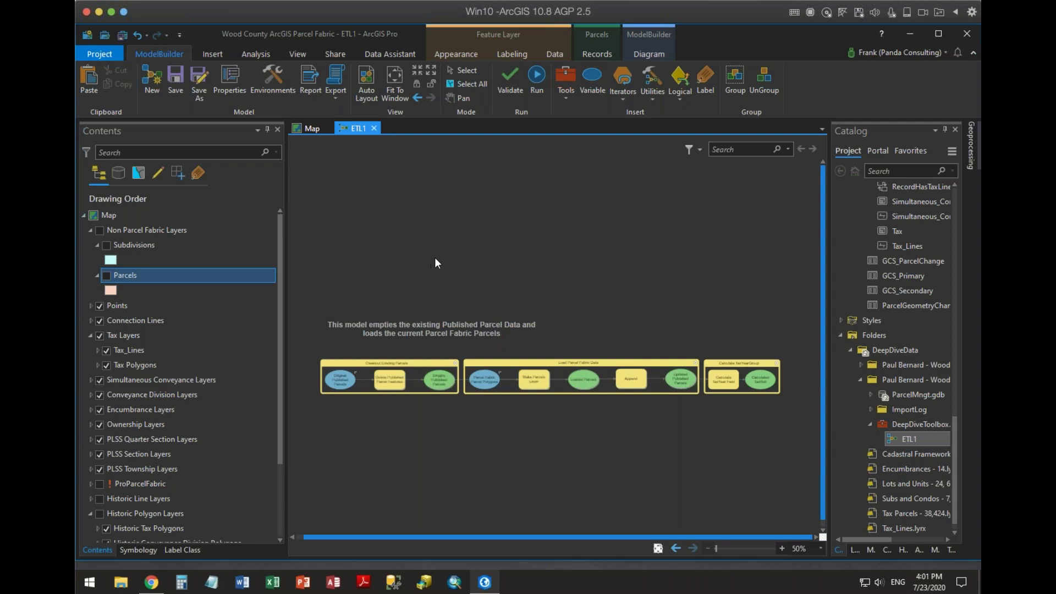
{"action": "double_click", "coordinate": [497, 267]}
{"action": "type", "text": "feature to poi"}
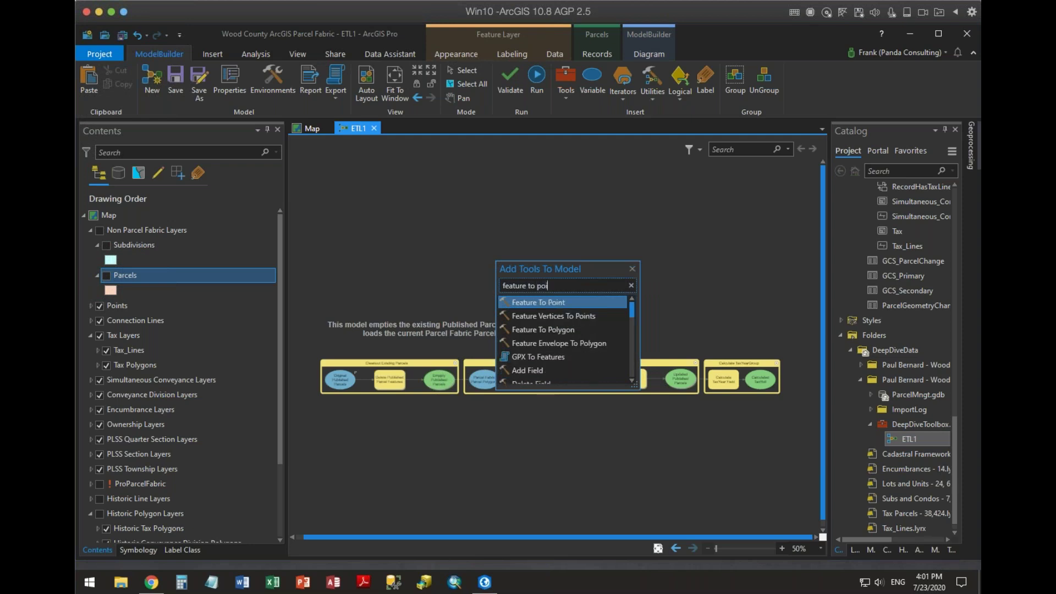
{"action": "type", "text": "nt"}
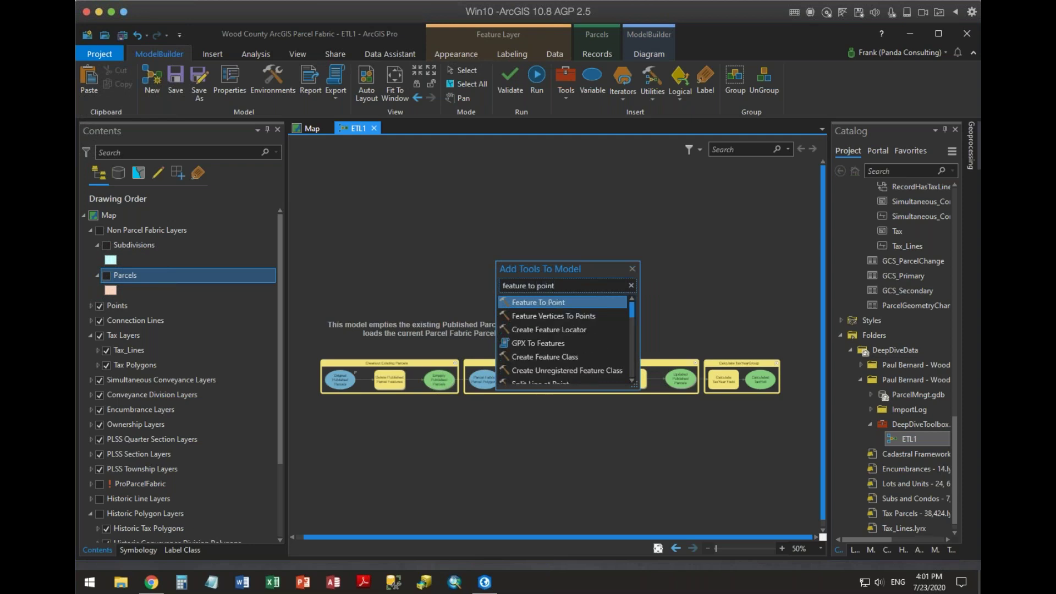
{"action": "key", "text": "Return"}
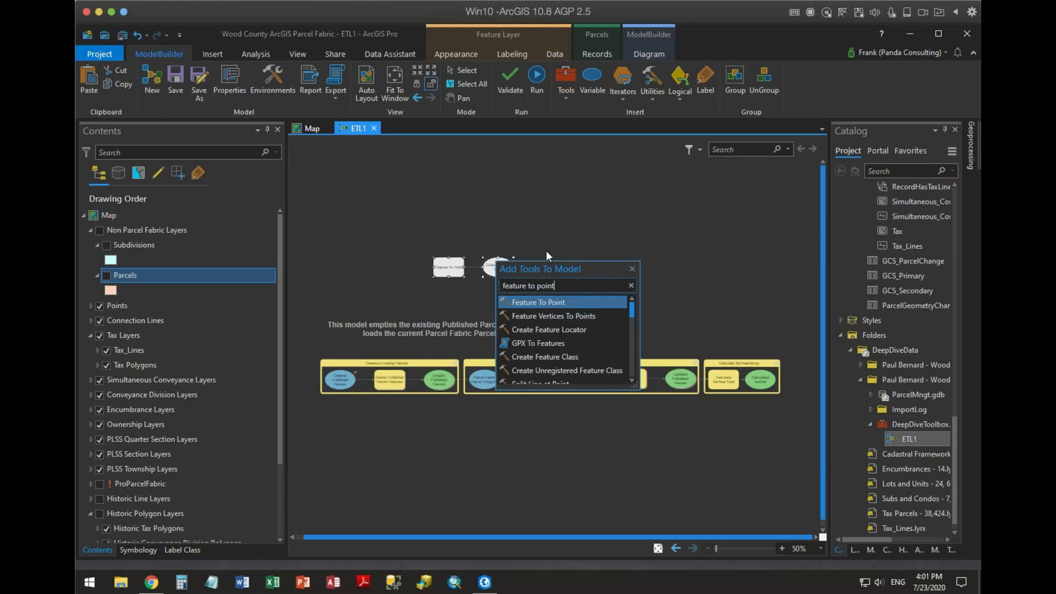
{"action": "left_click", "coordinate": [632, 268]}
{"action": "scroll", "coordinate": [442, 273], "scroll_direction": "up", "scroll_amount": 4}
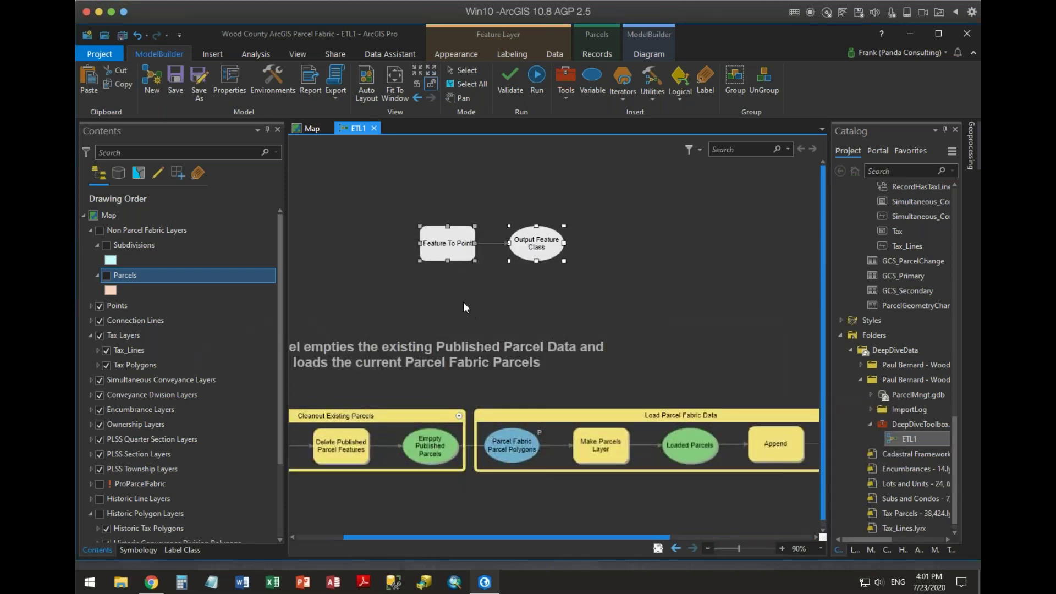
{"action": "left_click", "coordinate": [453, 314]}
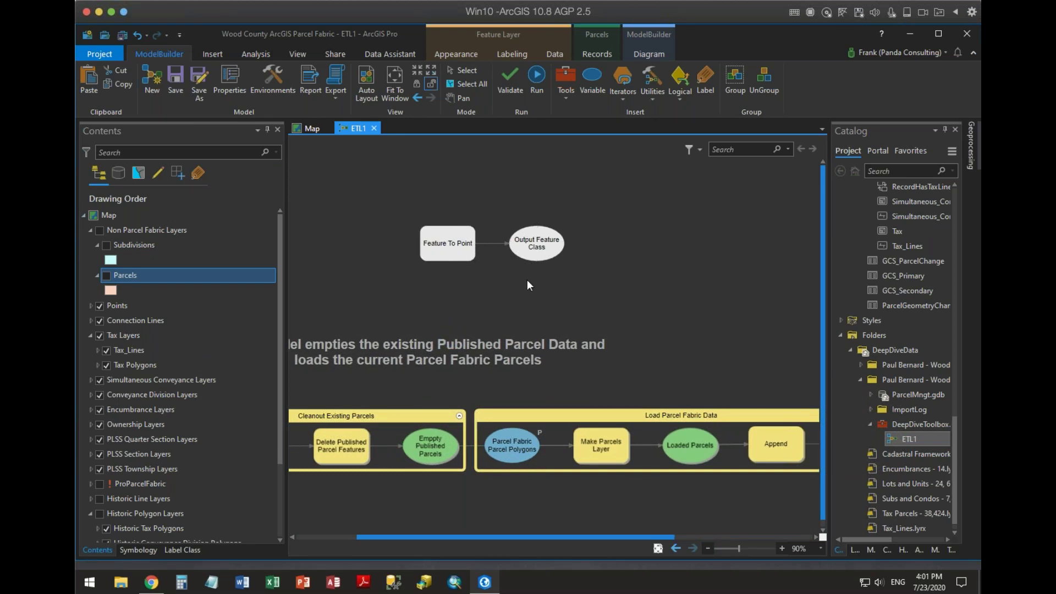
Connect Calculated TaxRoll to Feature To Point as its input features and auto-arrange the model layout
{"action": "scroll", "coordinate": [659, 284], "scroll_direction": "up", "scroll_amount": 1}
{"action": "scroll", "coordinate": [677, 286], "scroll_direction": "down", "scroll_amount": 2}
{"action": "scroll", "coordinate": [677, 288], "scroll_direction": "down", "scroll_amount": 3}
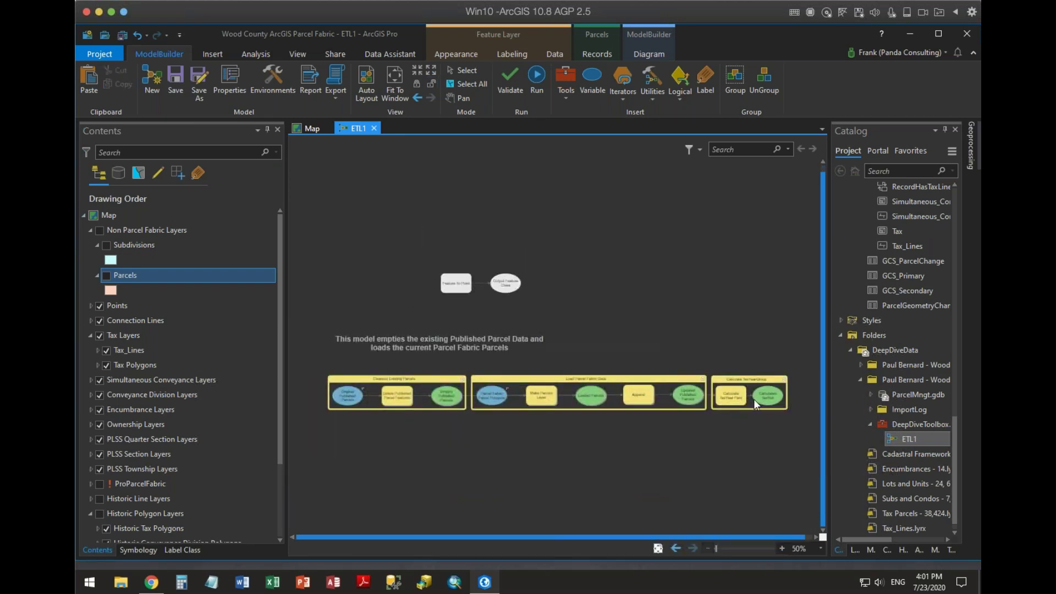
{"action": "left_click", "coordinate": [765, 394]}
{"action": "mouse_move", "coordinate": [765, 394]}
{"action": "left_mouse_down"}
{"action": "mouse_move", "coordinate": [690, 343]}
{"action": "mouse_move", "coordinate": [760, 361]}
{"action": "mouse_move", "coordinate": [770, 392]}
{"action": "left_mouse_up"}
{"action": "left_click", "coordinate": [777, 422]}
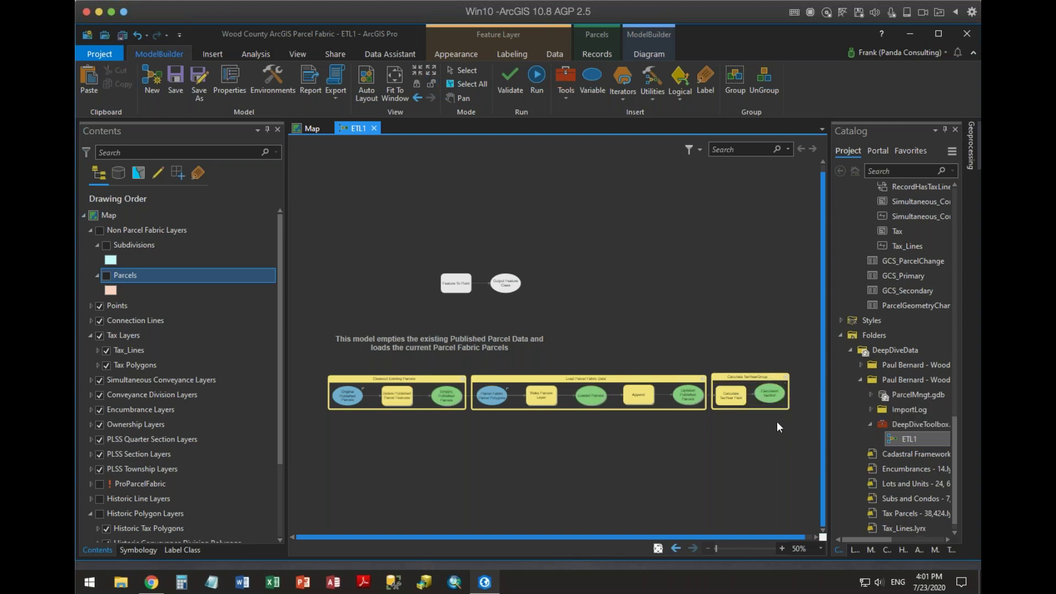
{"action": "left_click_drag", "start_coordinate": [772, 400], "coordinate": [454, 289]}
{"action": "left_click", "coordinate": [469, 292]}
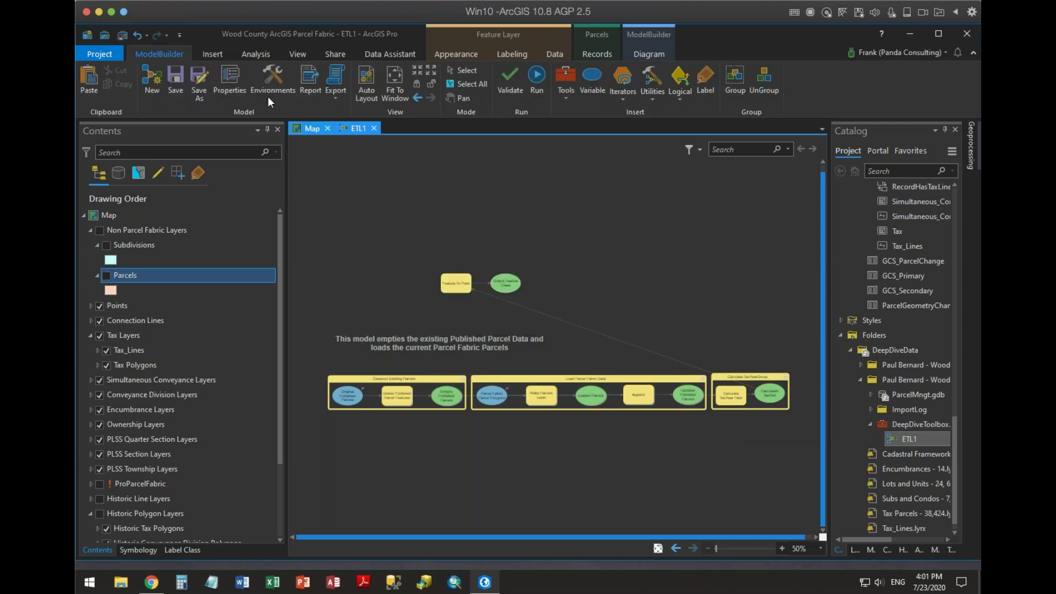
{"action": "left_click", "coordinate": [361, 82]}
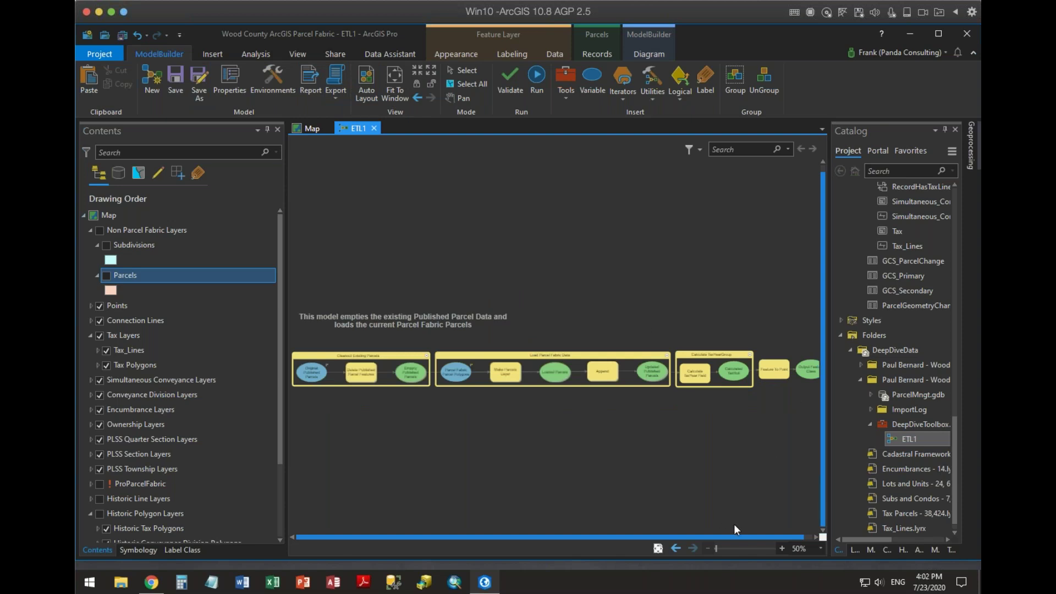
Open the Feature To Point parameters, enlarge the dialog, and enable the Inside option
{"action": "scroll", "coordinate": [804, 504], "scroll_direction": "up", "scroll_amount": 5}
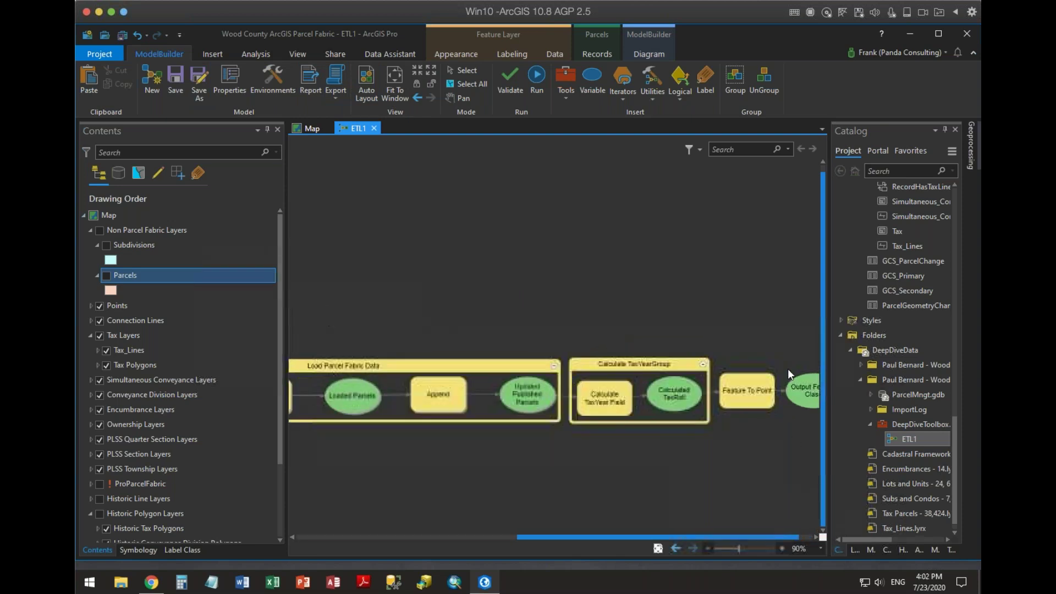
{"action": "scroll", "coordinate": [787, 369], "scroll_direction": "up", "scroll_amount": 3}
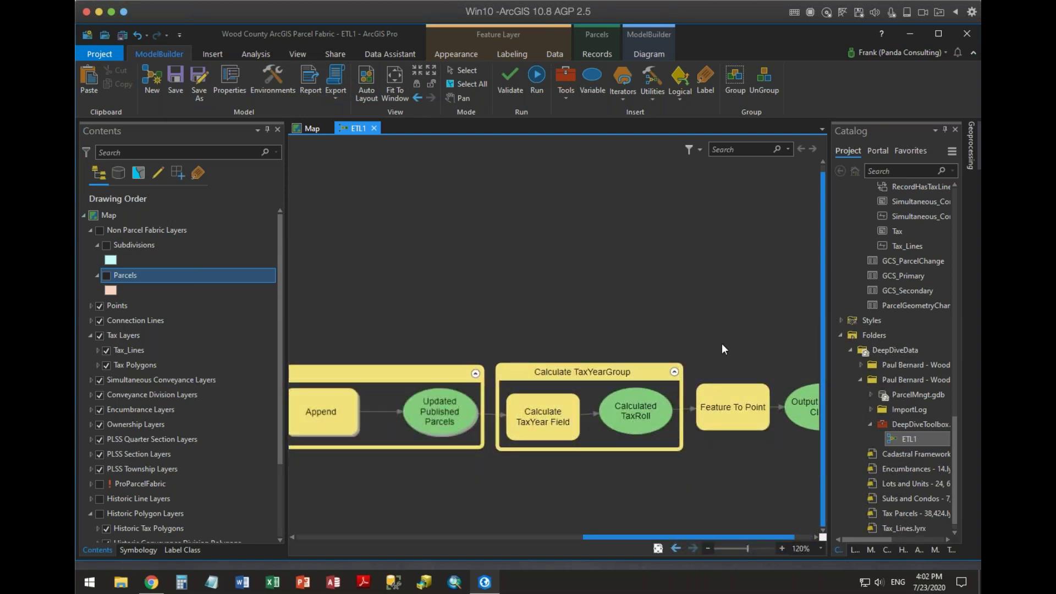
{"action": "mouse_move", "coordinate": [728, 412]}
{"action": "double_click", "coordinate": [730, 413]}
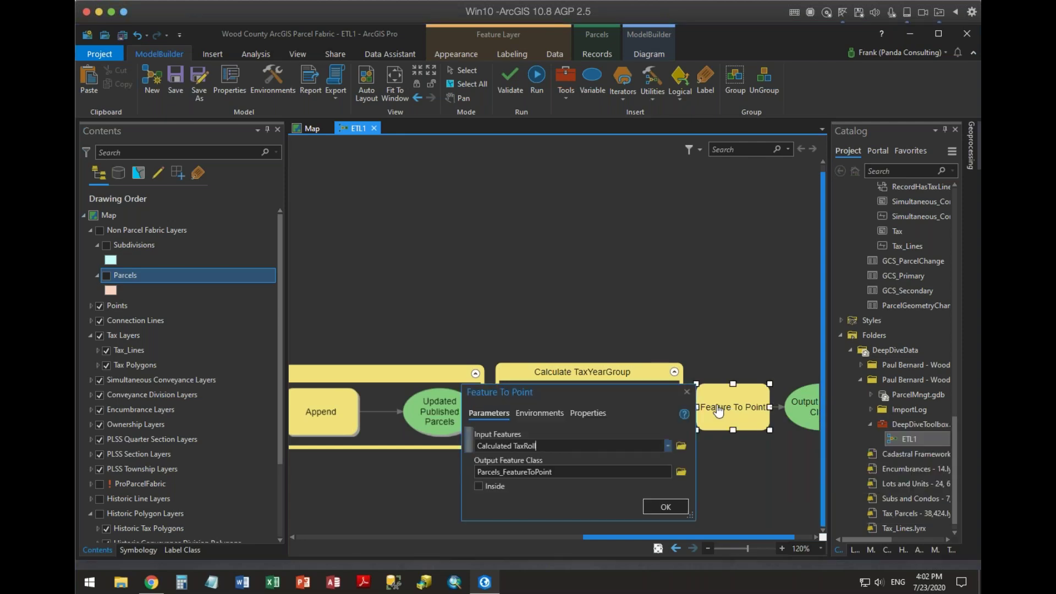
{"action": "left_click_drag", "start_coordinate": [562, 396], "coordinate": [460, 173]}
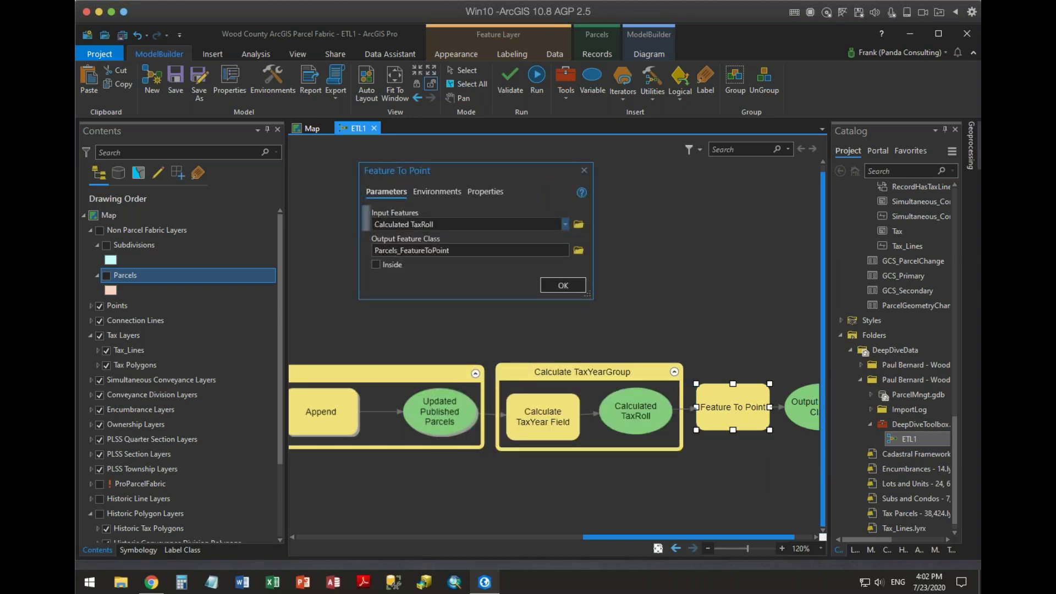
{"action": "left_click_drag", "start_coordinate": [591, 300], "coordinate": [713, 524]}
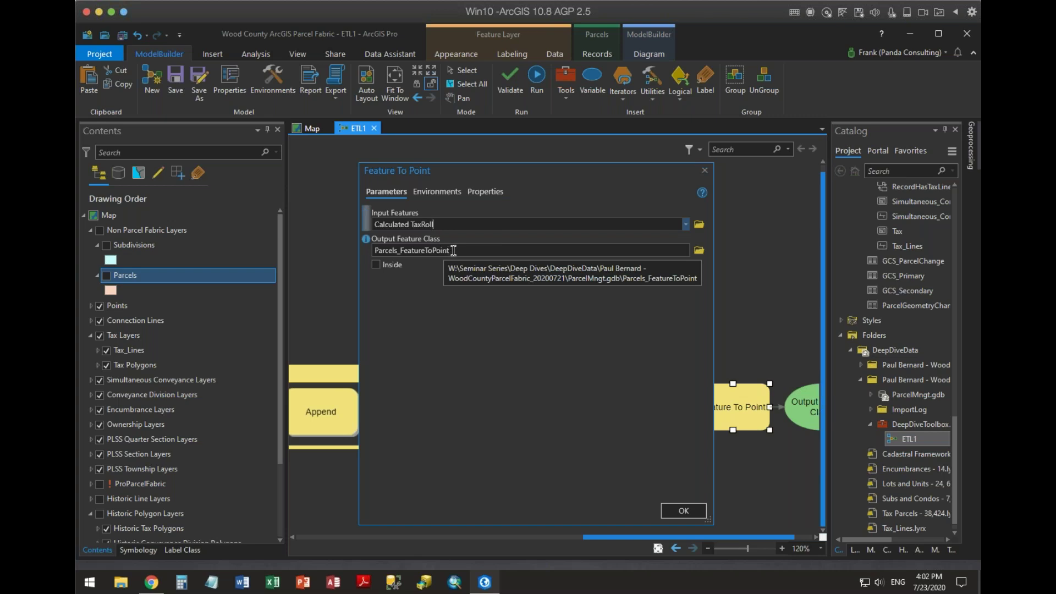
{"action": "left_click", "coordinate": [376, 265]}
Set the Feature To Point output feature class to Parcel_Labels in the ParcelPublishing dataset of ParcelMngt.gdb and accept the tool settings
{"action": "left_click", "coordinate": [699, 250]}
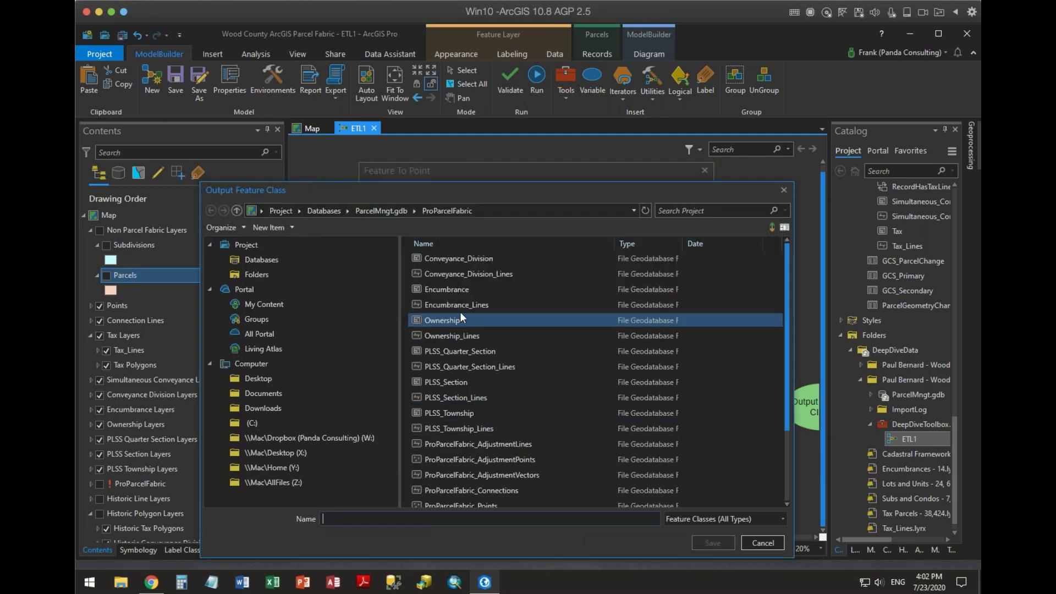
{"action": "left_click", "coordinate": [383, 209]}
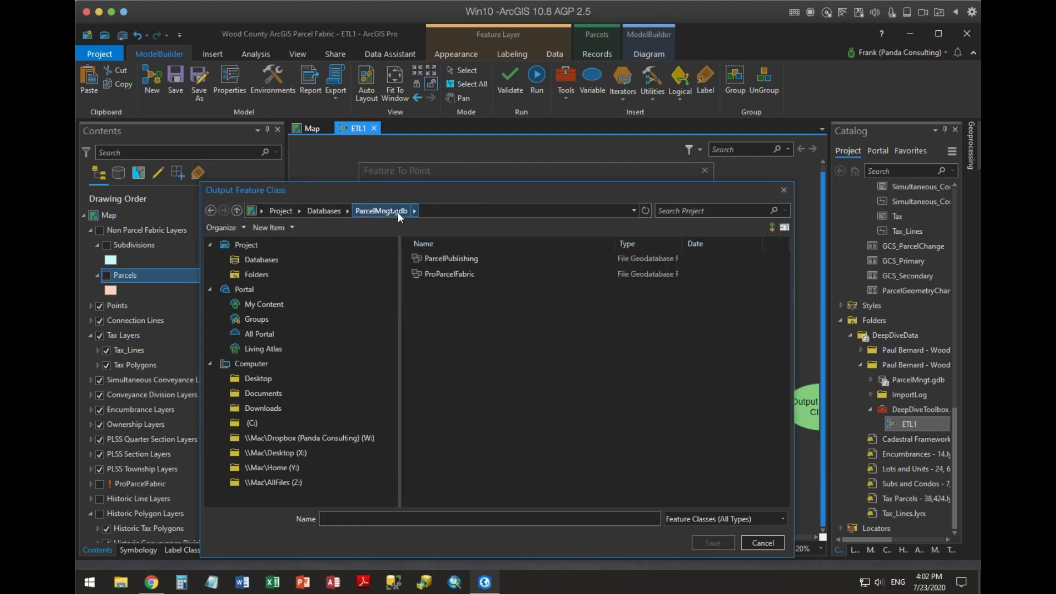
{"action": "double_click", "coordinate": [440, 259]}
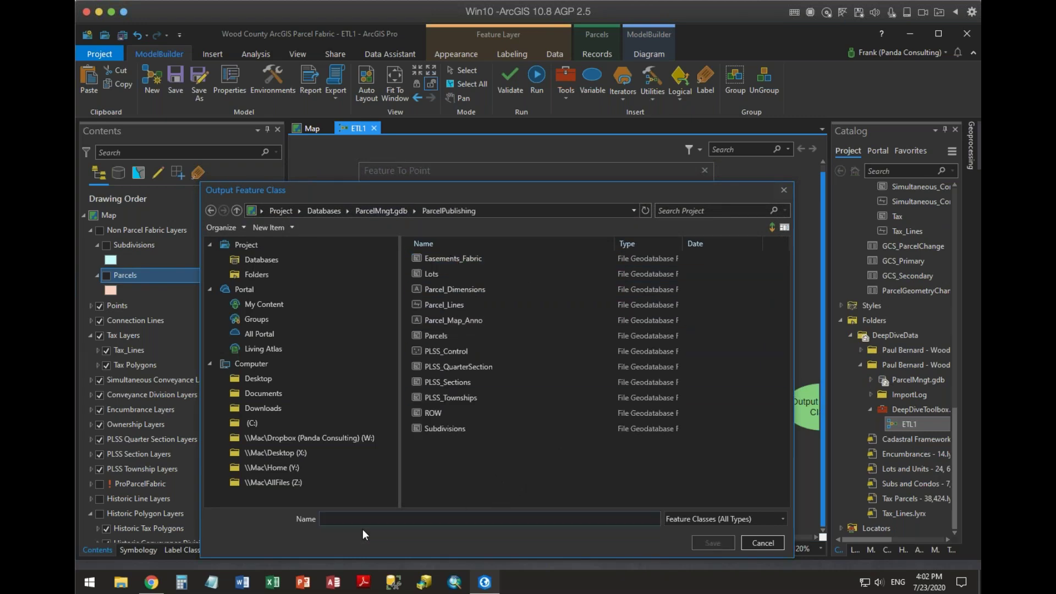
{"action": "left_click", "coordinate": [418, 527]}
{"action": "type", "text": "Parcel_"}
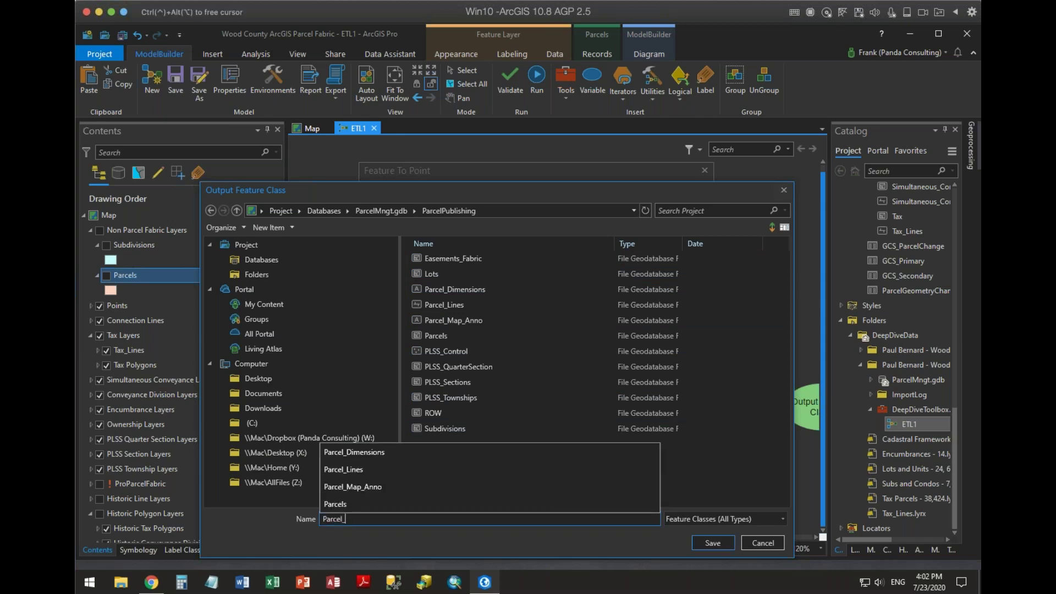
{"action": "type", "text": "Labels"}
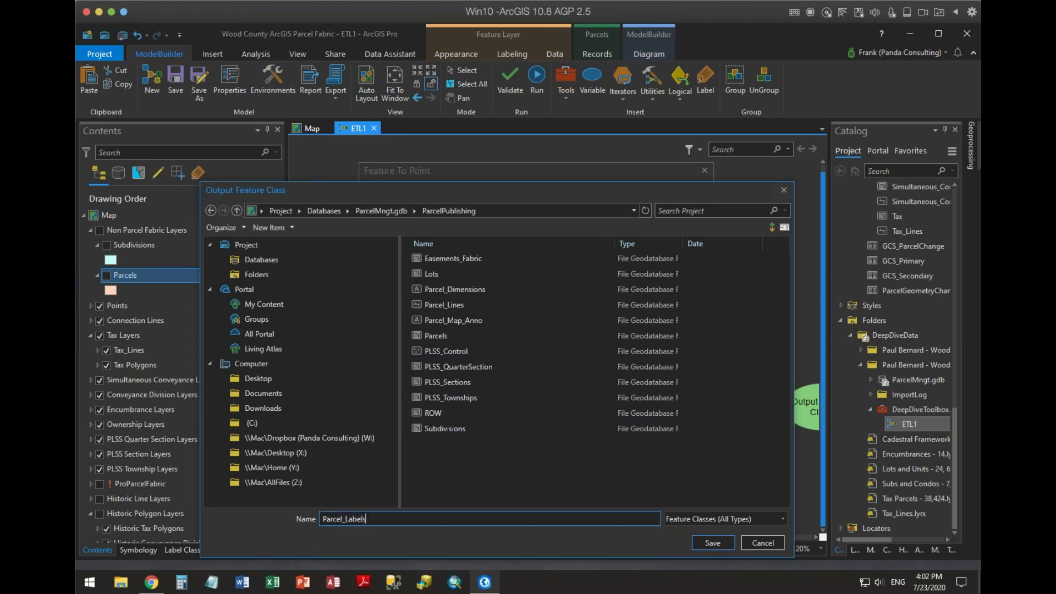
{"action": "left_click", "coordinate": [712, 544]}
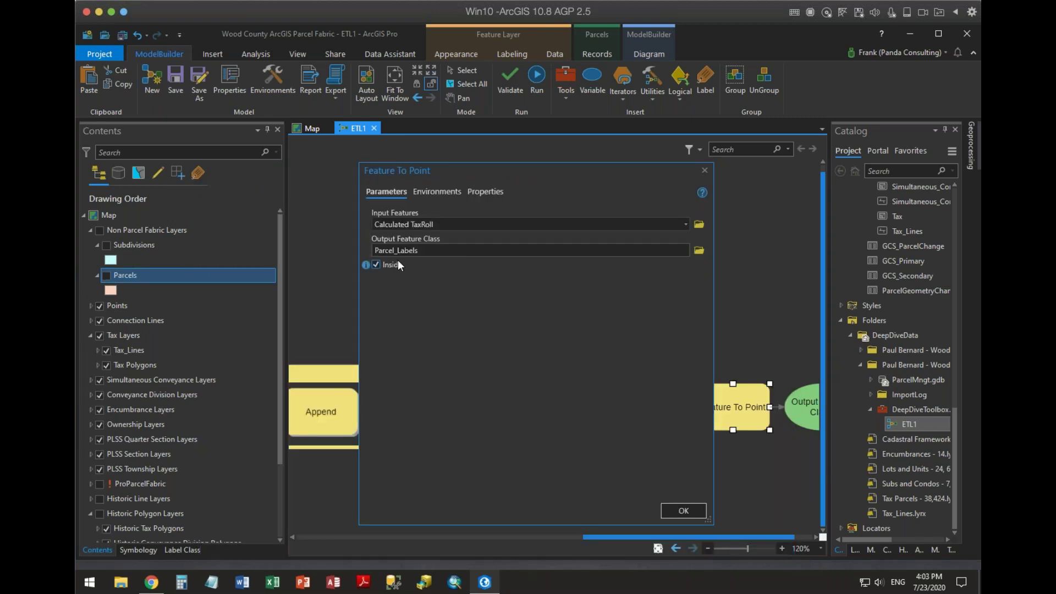
{"action": "left_click", "coordinate": [700, 513]}
Make the Parcel_Labels output variable a model parameter
{"action": "left_click_drag", "start_coordinate": [797, 538], "coordinate": [813, 538]}
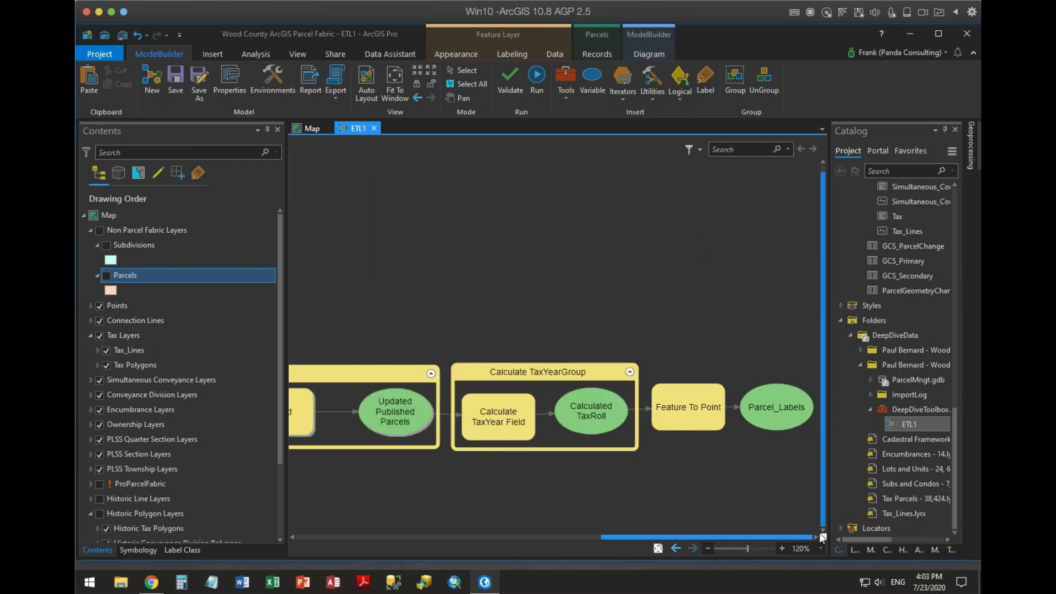
{"action": "right_click", "coordinate": [776, 407]}
{"action": "left_click", "coordinate": [811, 424]}
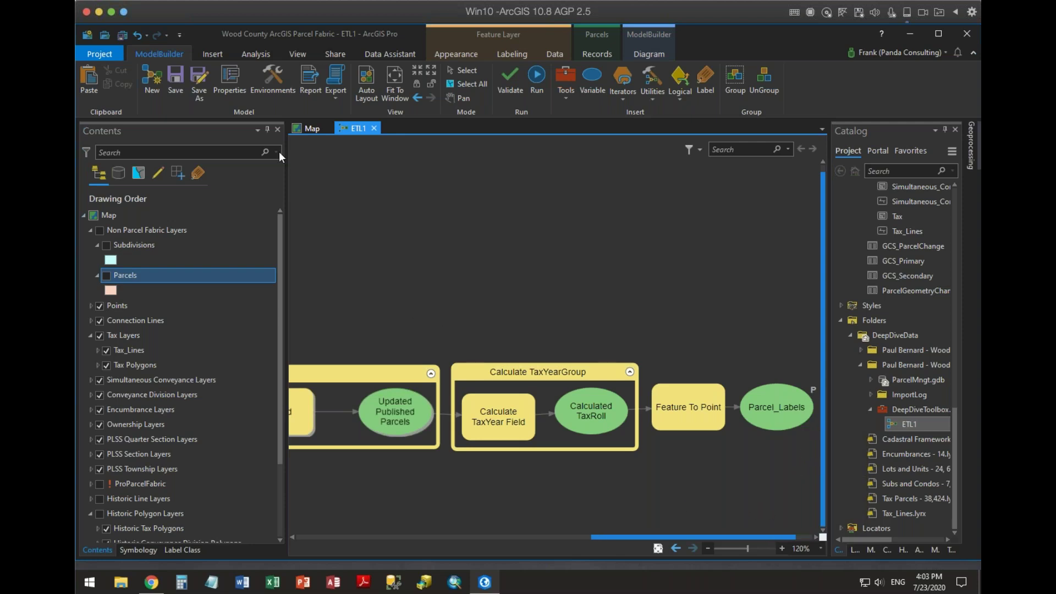
In the model properties, restrict the Parcel_Labels parameter with a Feature Type filter that allows only Point
{"action": "left_click", "coordinate": [234, 79]}
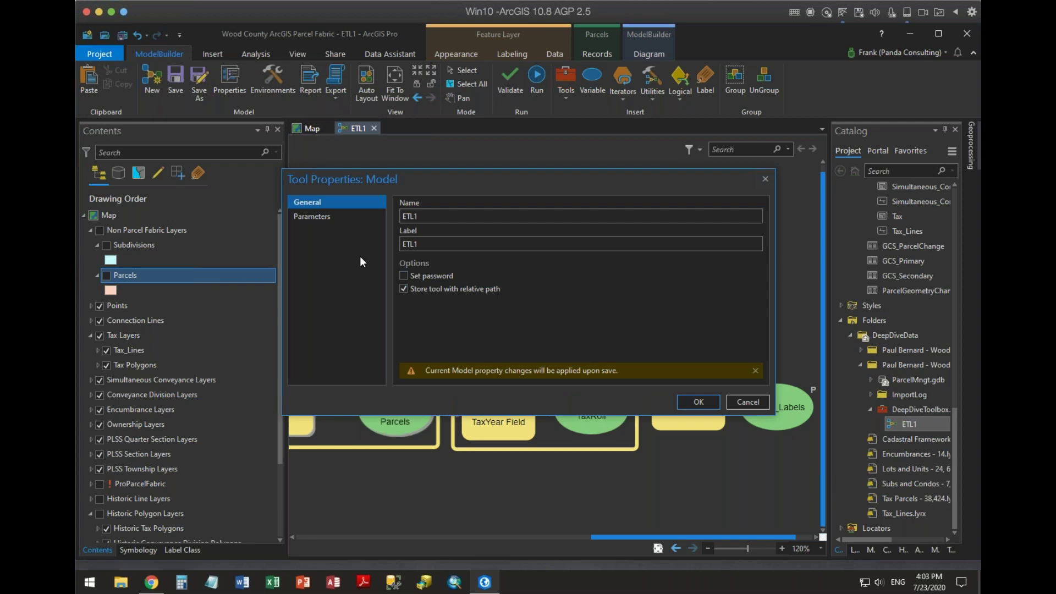
{"action": "left_click", "coordinate": [311, 217]}
{"action": "left_click", "coordinate": [422, 268]}
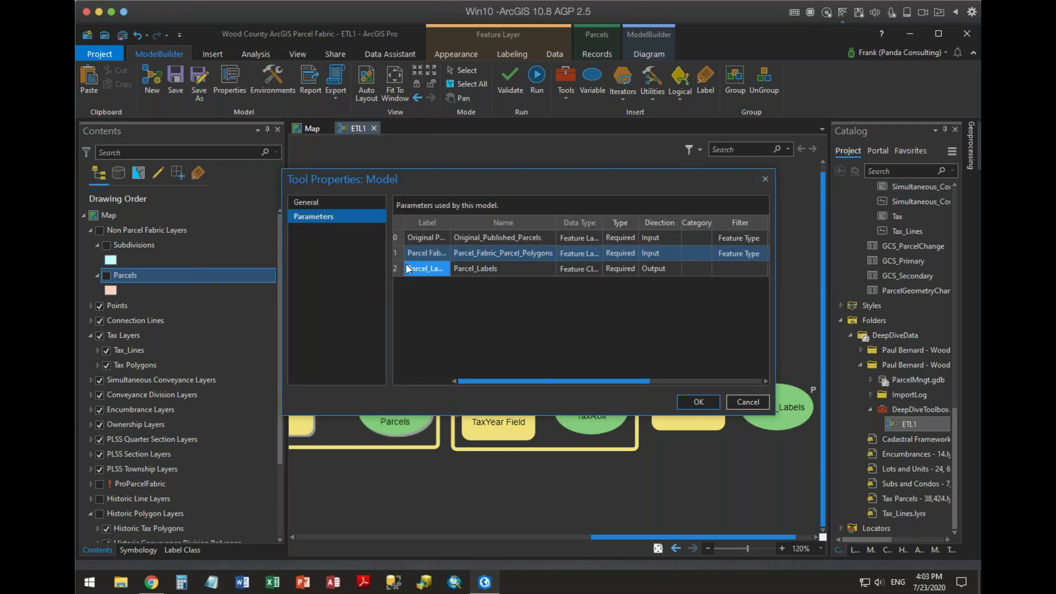
{"action": "left_click", "coordinate": [396, 268]}
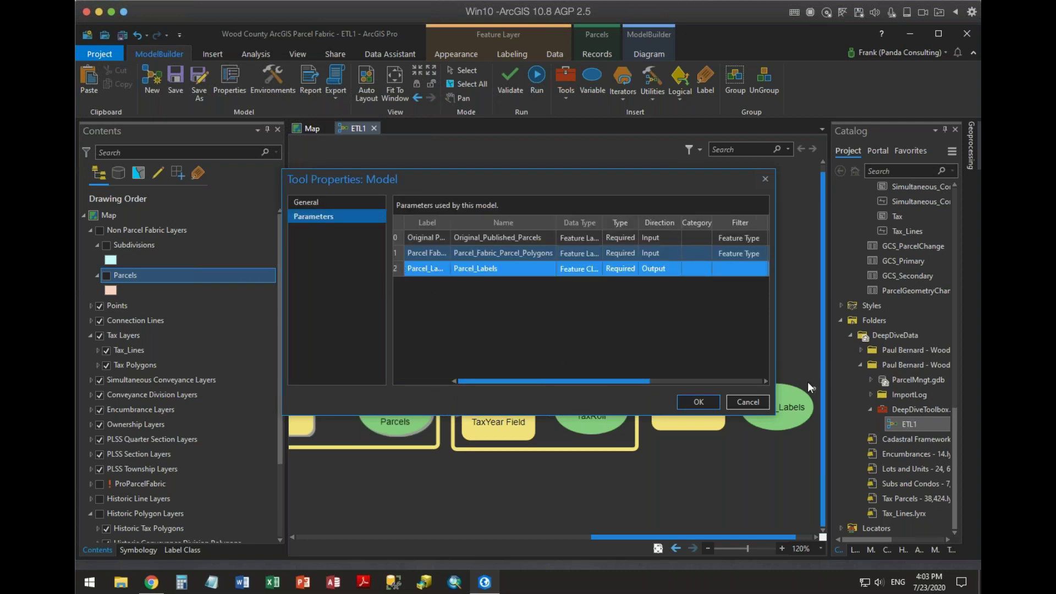
{"action": "left_click_drag", "start_coordinate": [639, 379], "coordinate": [763, 387]}
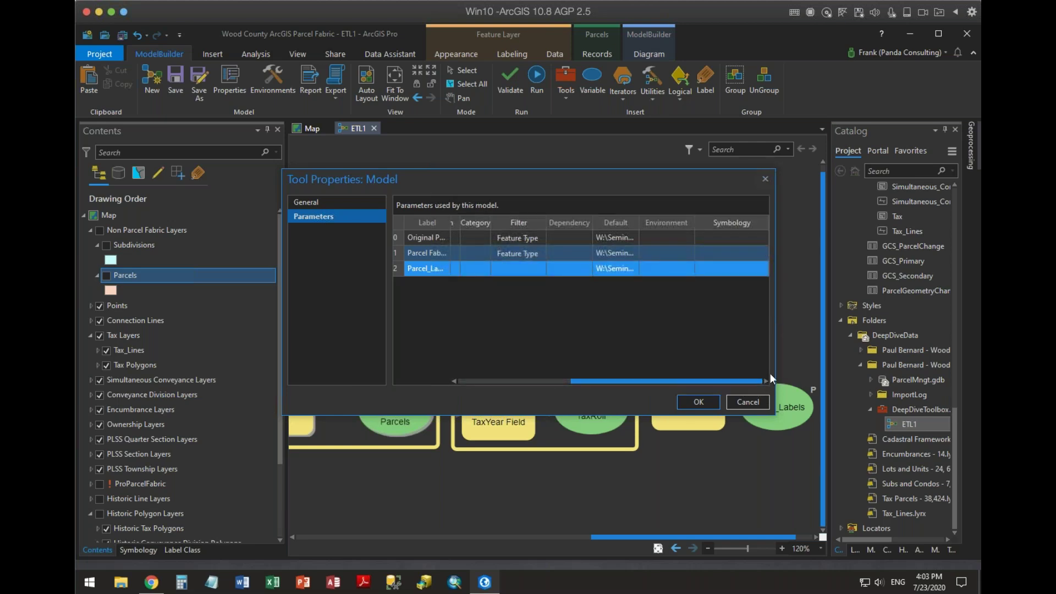
{"action": "left_click", "coordinate": [524, 269]}
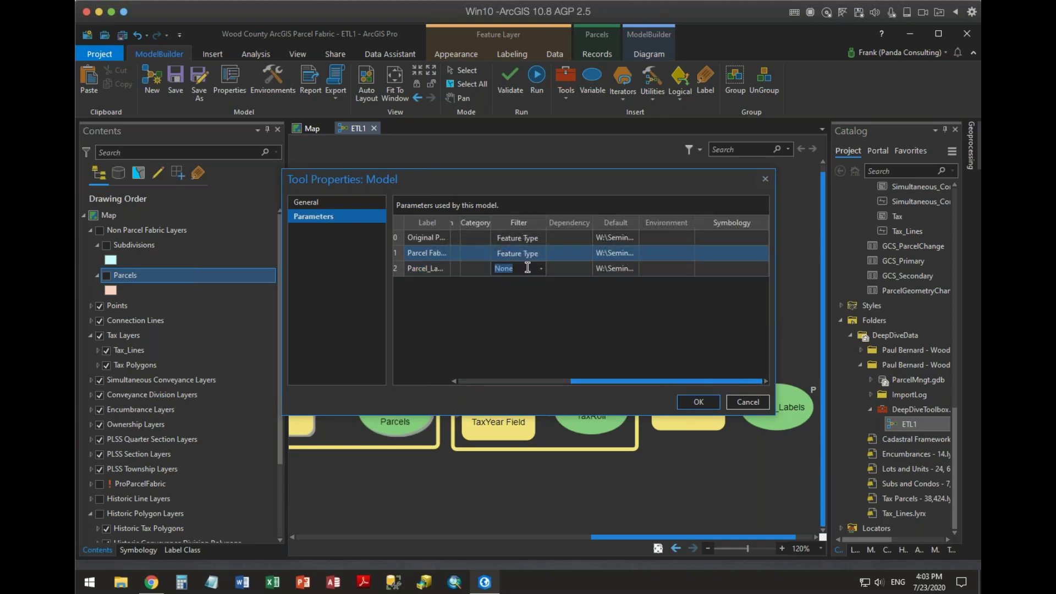
{"action": "left_click", "coordinate": [540, 269]}
{"action": "left_click", "coordinate": [532, 294]}
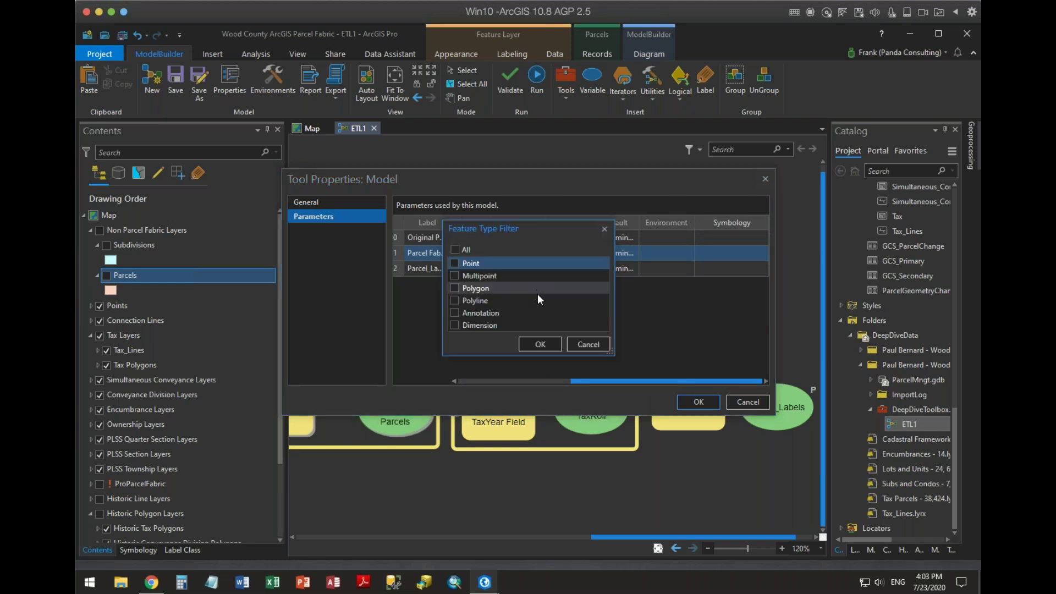
{"action": "left_click", "coordinate": [454, 263]}
{"action": "left_click", "coordinate": [540, 344]}
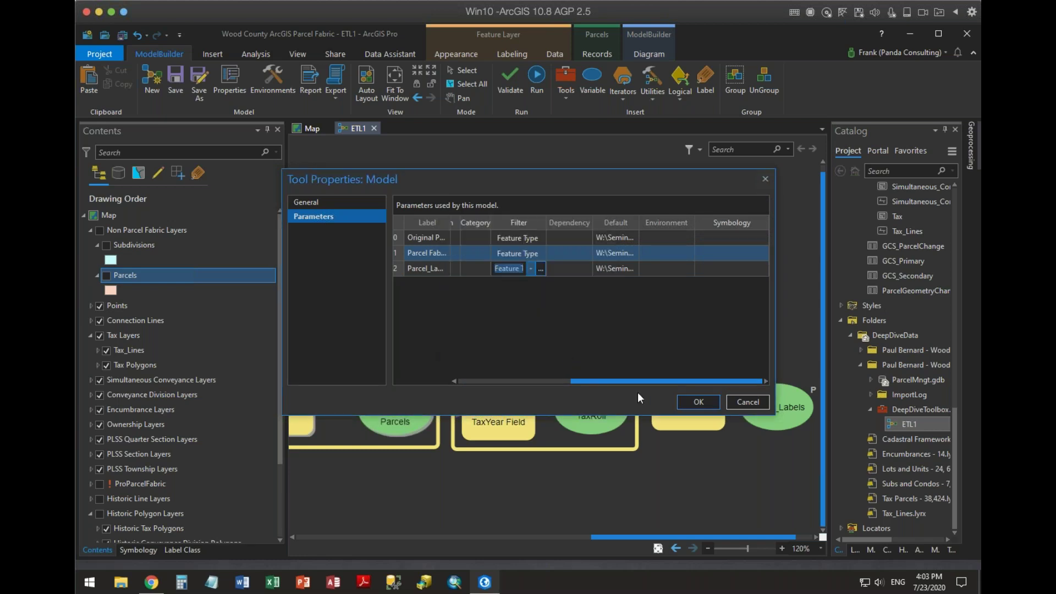
{"action": "left_click", "coordinate": [697, 401]}
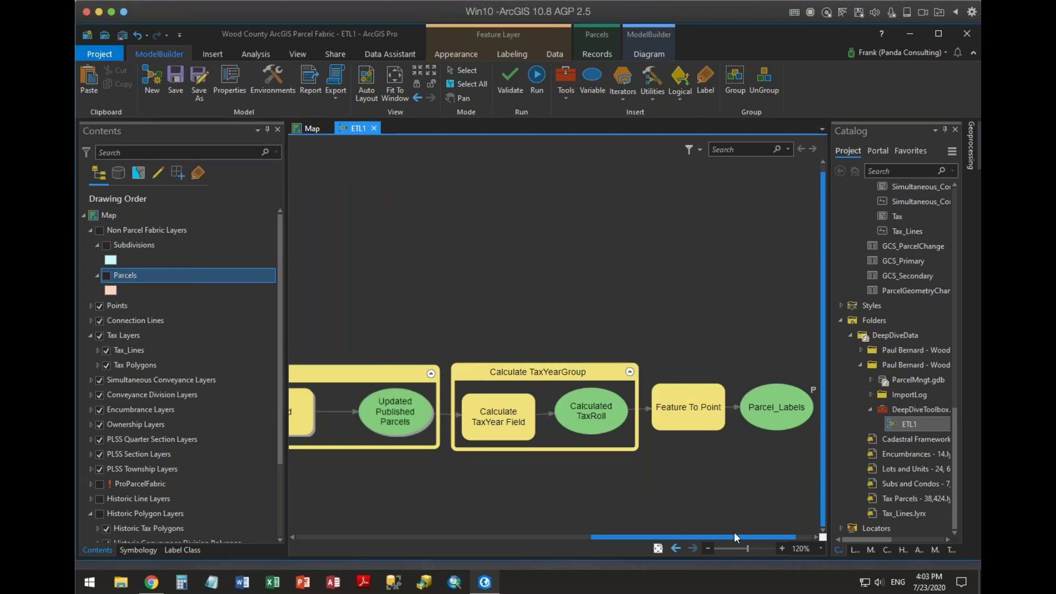
Open the ETL1 model as a geoprocessing tool from the toolbox and review its parameters
{"action": "left_click_drag", "start_coordinate": [738, 535], "coordinate": [833, 532]}
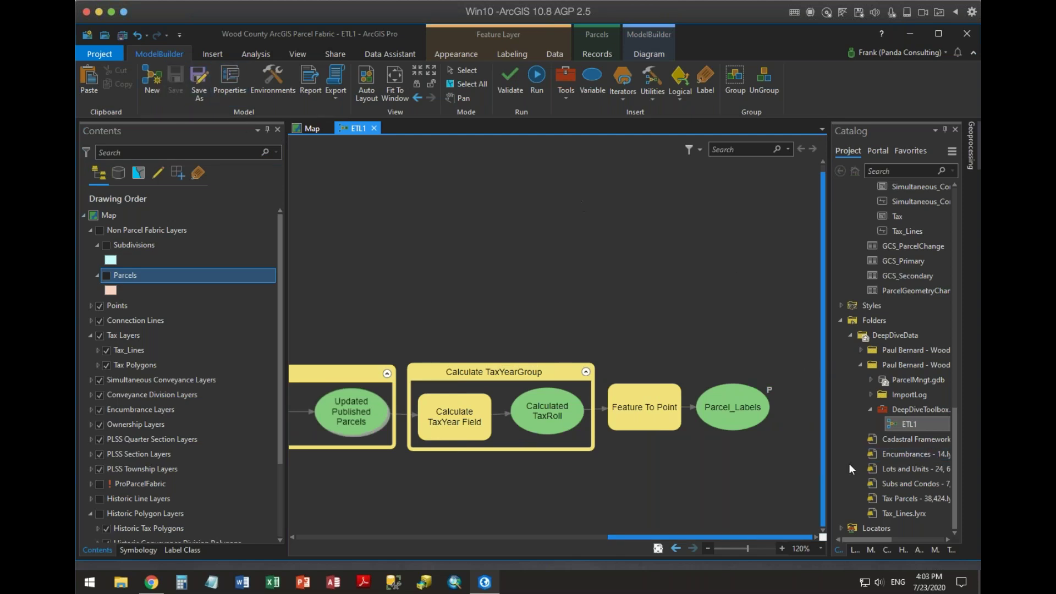
{"action": "left_click", "coordinate": [898, 425]}
{"action": "right_click", "coordinate": [898, 423]}
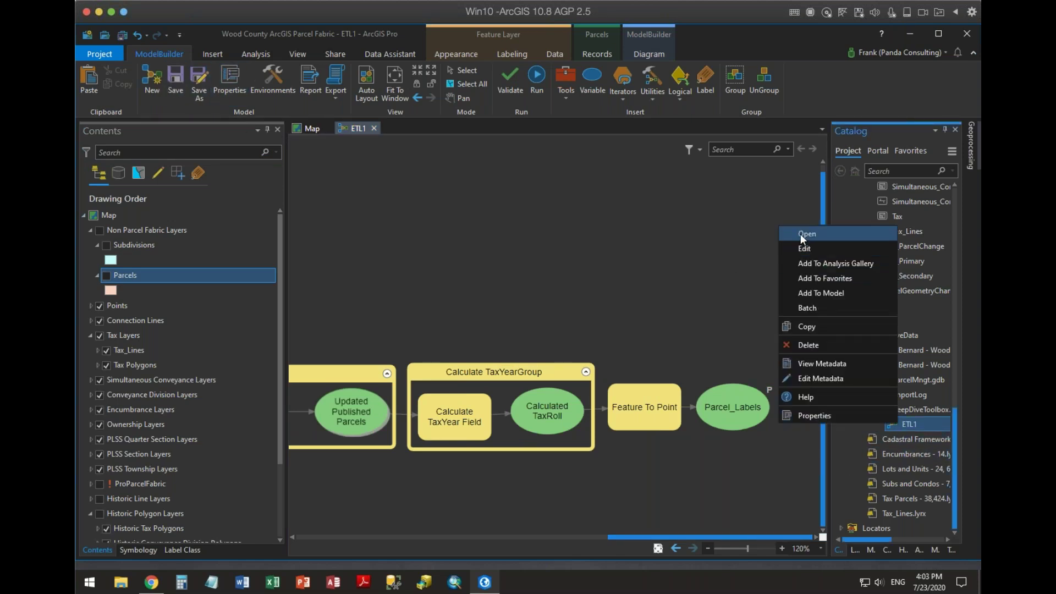
{"action": "left_click", "coordinate": [800, 233]}
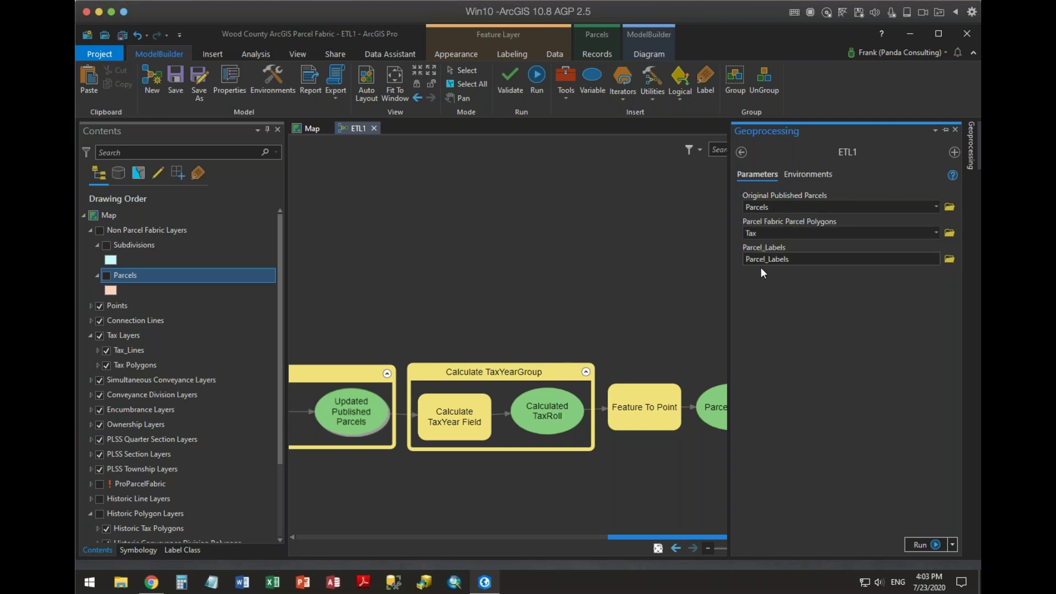
Replace the Tax Roll Year expression in Calculate TaxYear Field with "2030" and save the model
{"action": "left_click", "coordinate": [437, 415]}
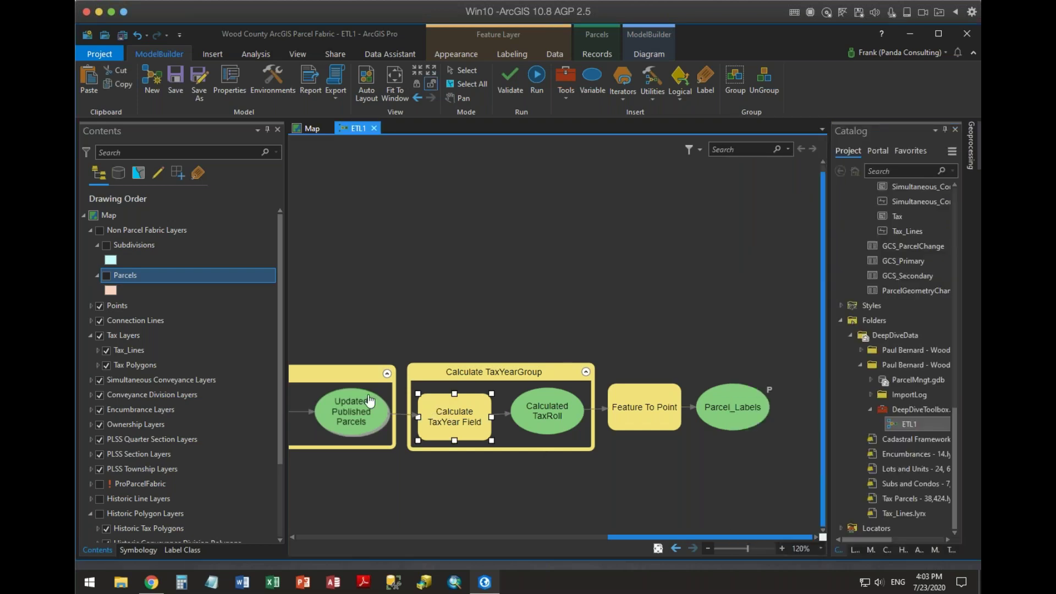
{"action": "double_click", "coordinate": [445, 409]}
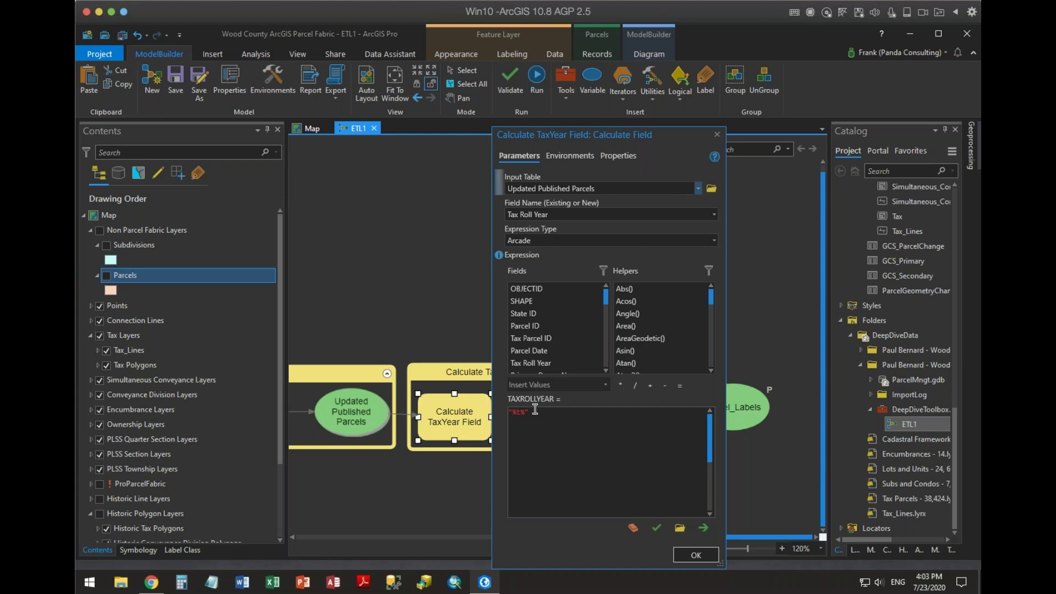
{"action": "left_click_drag", "start_coordinate": [537, 410], "coordinate": [507, 412]}
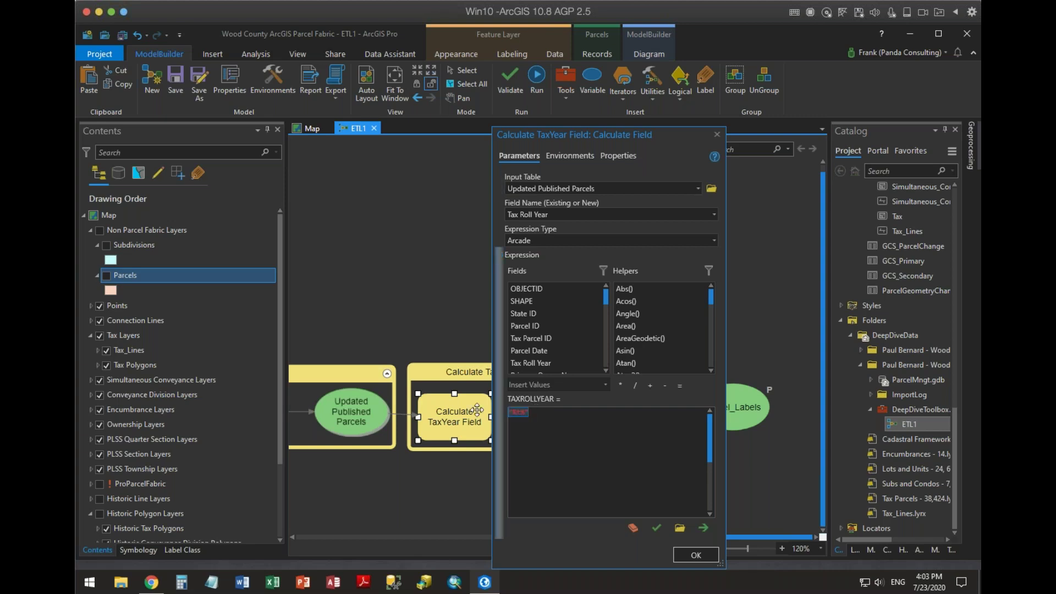
{"action": "key", "text": "BackSpace"}
{"action": "type", "text": "\"2030"}
{"action": "left_click", "coordinate": [691, 556]}
{"action": "left_click", "coordinate": [174, 77]}
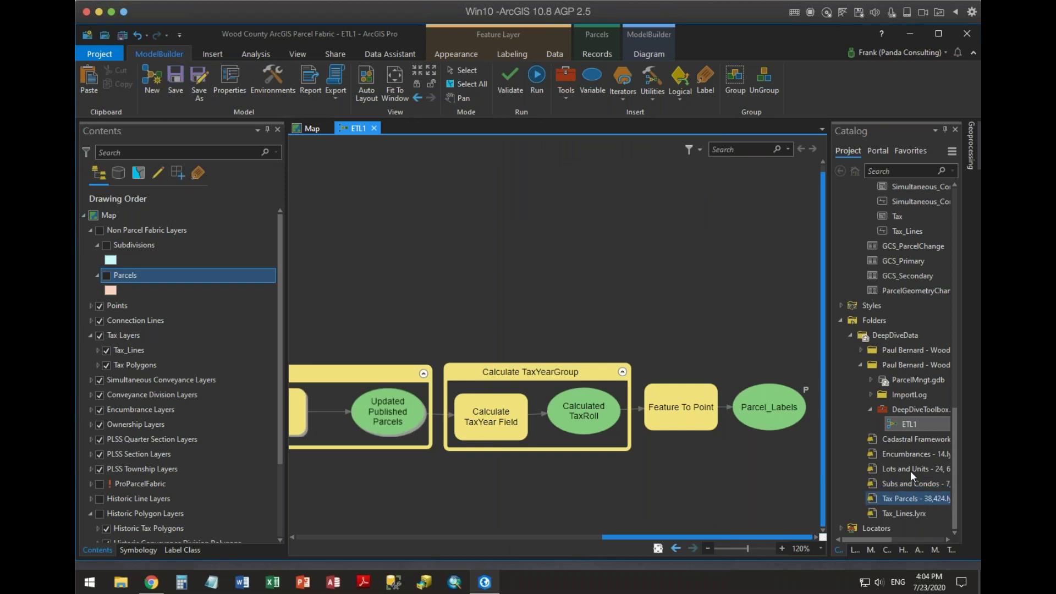
Open ETL1 from the DeepDiveToolbox as a geoprocessing tool and run it with its default parameters
{"action": "left_click", "coordinate": [909, 421]}
{"action": "right_click", "coordinate": [909, 421]}
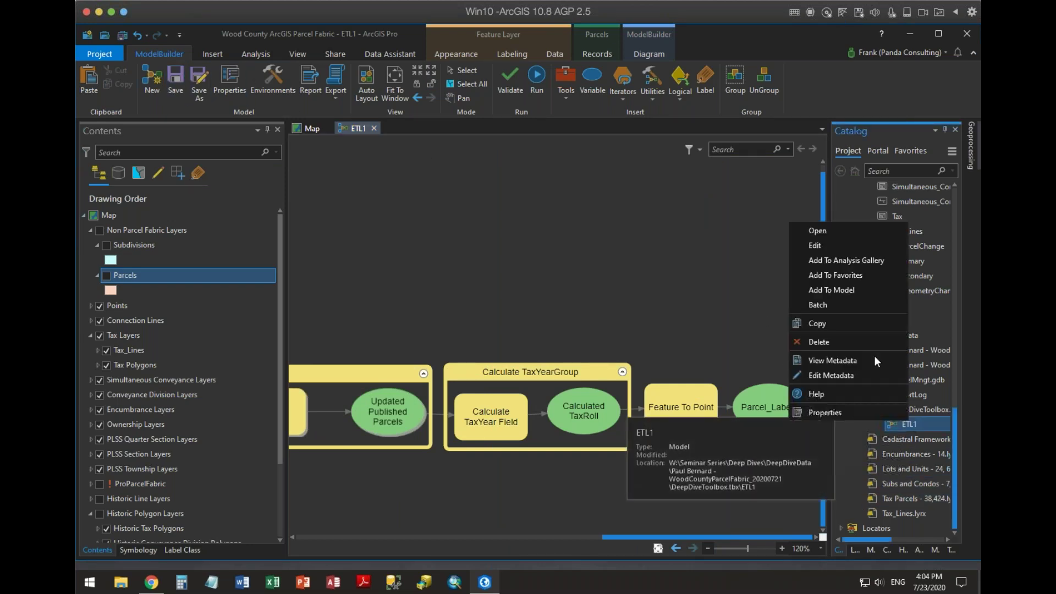
{"action": "left_click", "coordinate": [819, 226]}
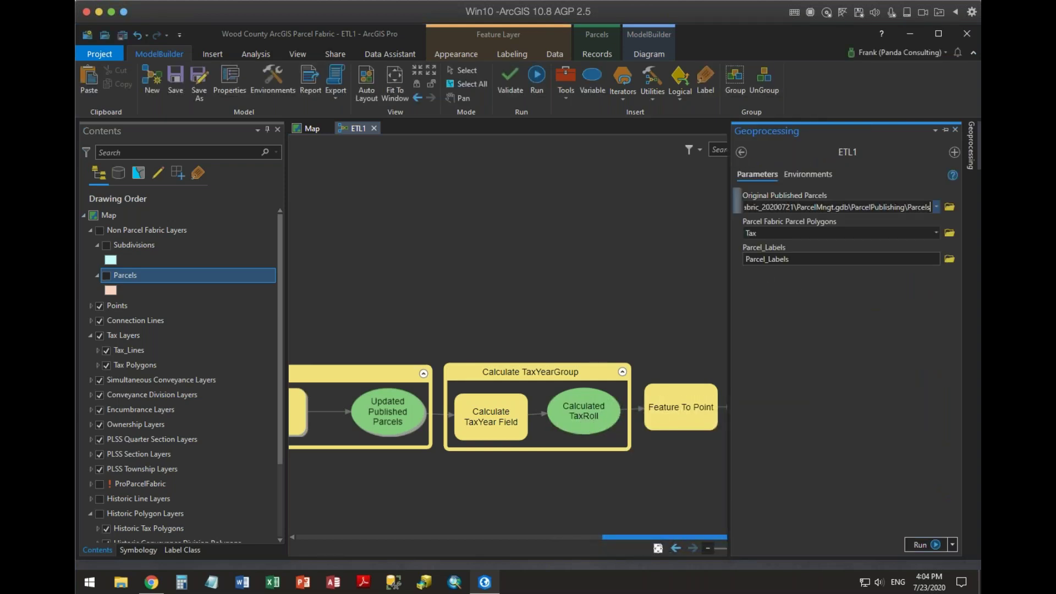
{"action": "left_click", "coordinate": [925, 544]}
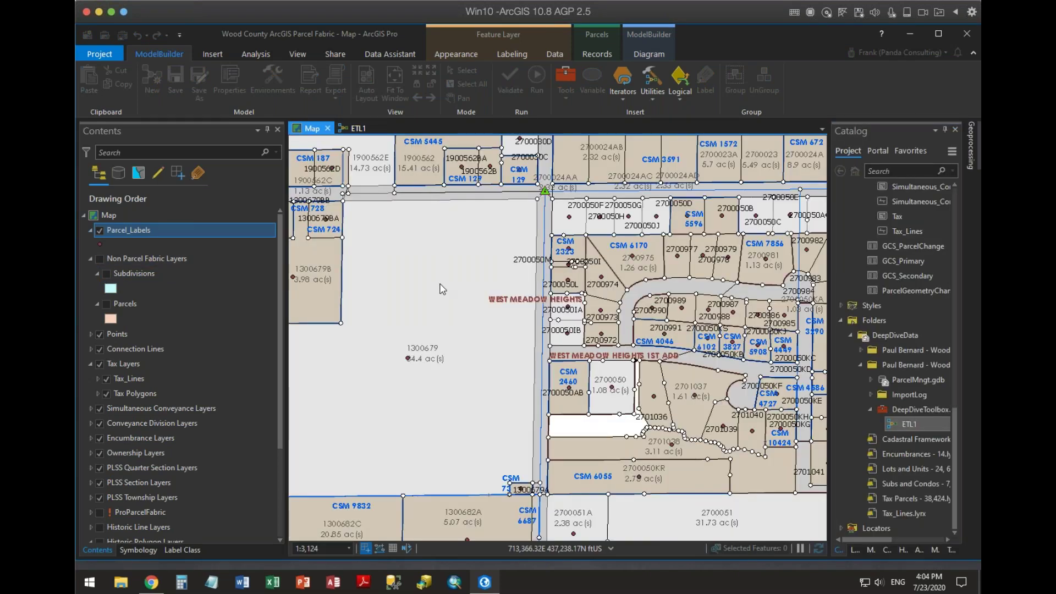
Examine the Parcel_Labels points on the map and the fields in their attribute table, closing the table when done
{"action": "scroll", "coordinate": [618, 272], "scroll_direction": "up", "scroll_amount": 5}
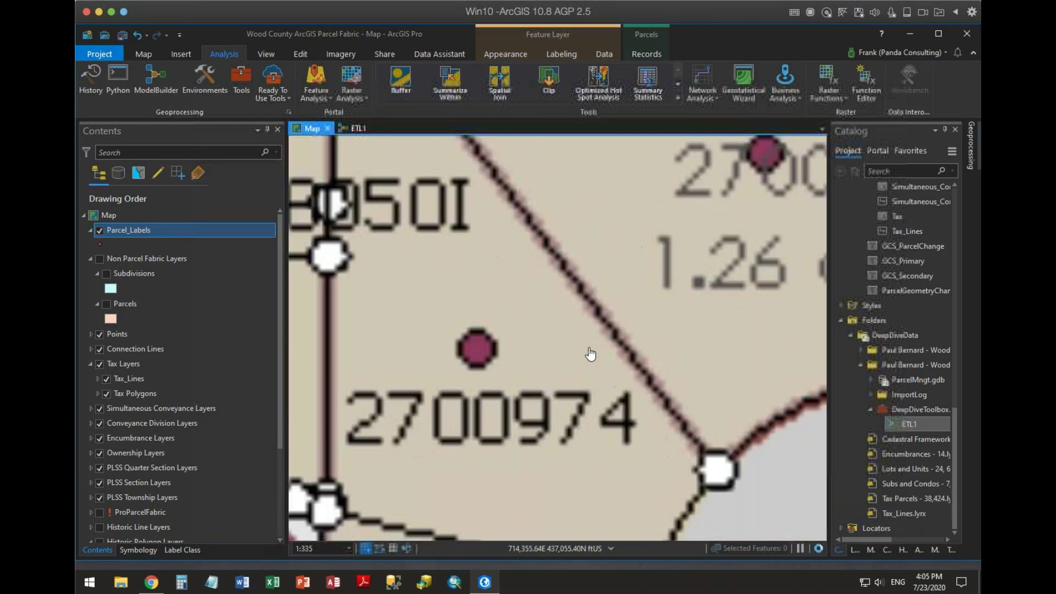
{"action": "right_click", "coordinate": [138, 230]}
{"action": "left_click", "coordinate": [168, 230]}
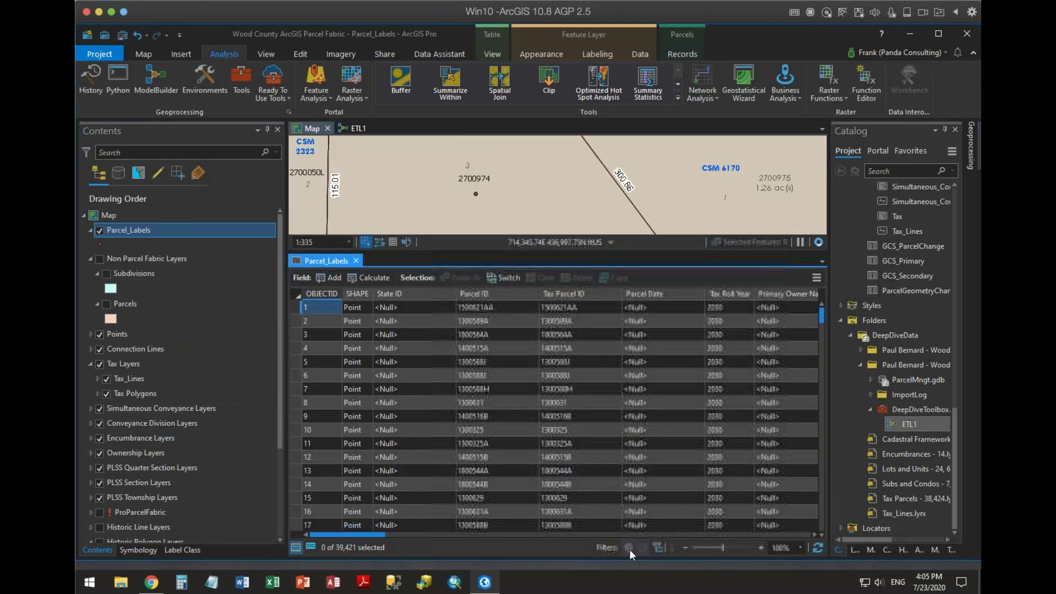
{"action": "left_click_drag", "start_coordinate": [372, 532], "coordinate": [433, 539]}
{"action": "left_click_drag", "start_coordinate": [515, 542], "coordinate": [806, 539]}
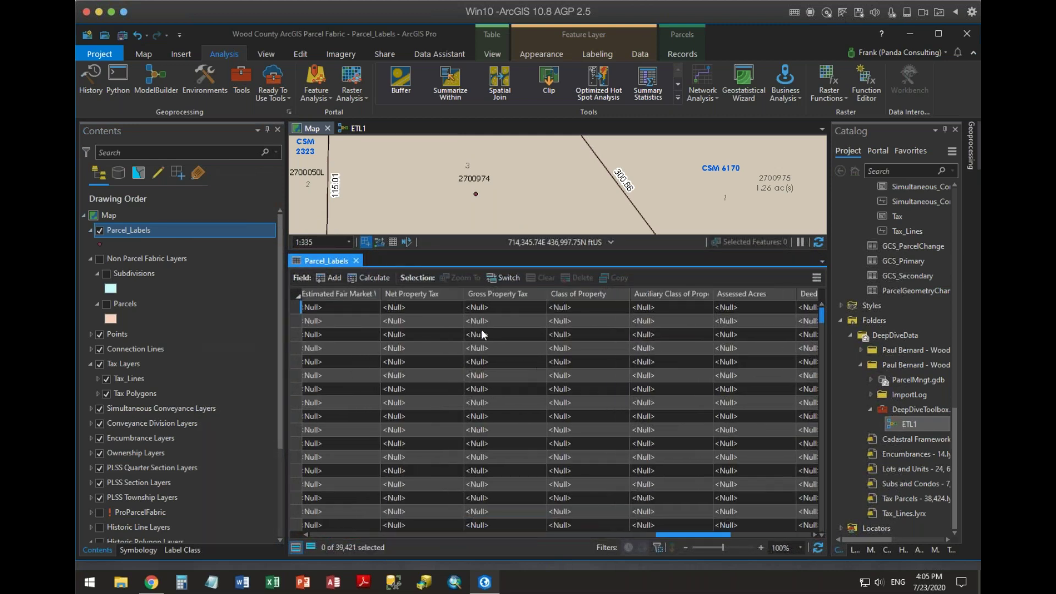
{"action": "left_click", "coordinate": [356, 261]}
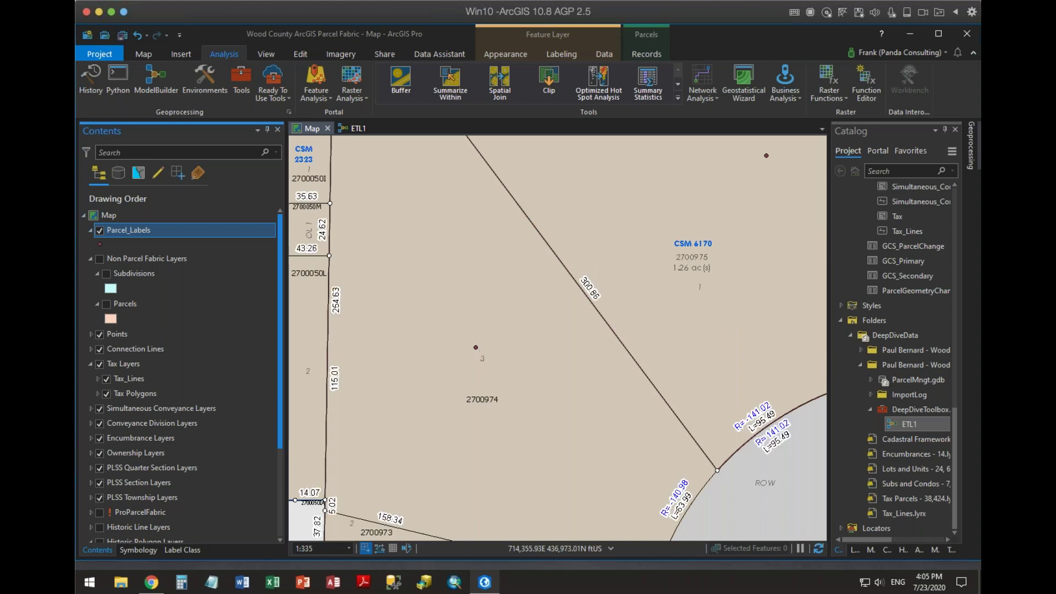
Open the ETL1 model's environment settings and examine them from Workspace through Raster Storage and TIN, then close without changes
{"action": "left_click", "coordinate": [358, 128]}
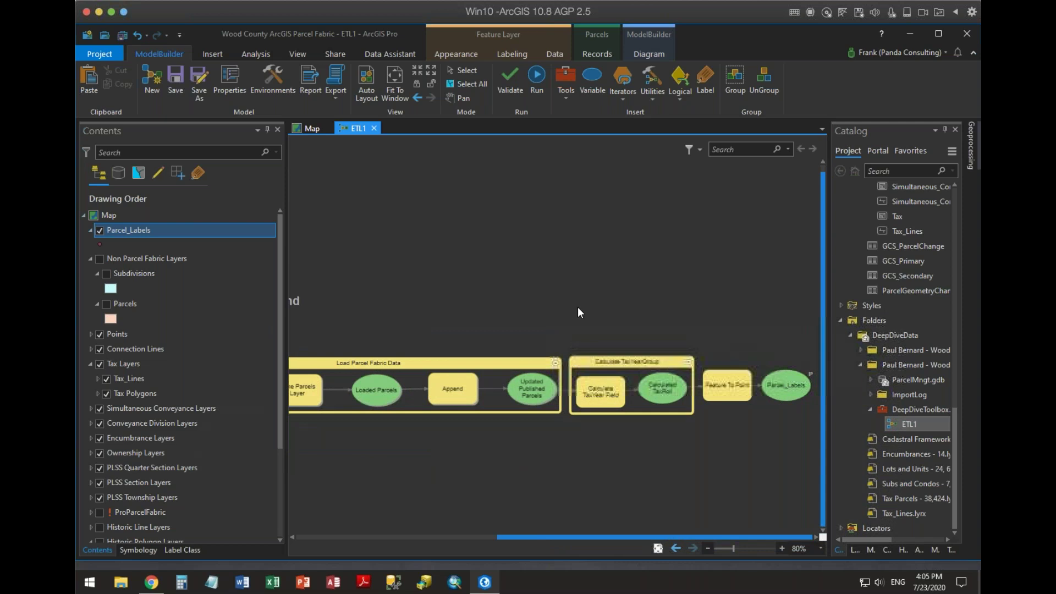
{"action": "scroll", "coordinate": [578, 307], "scroll_direction": "down", "scroll_amount": 2}
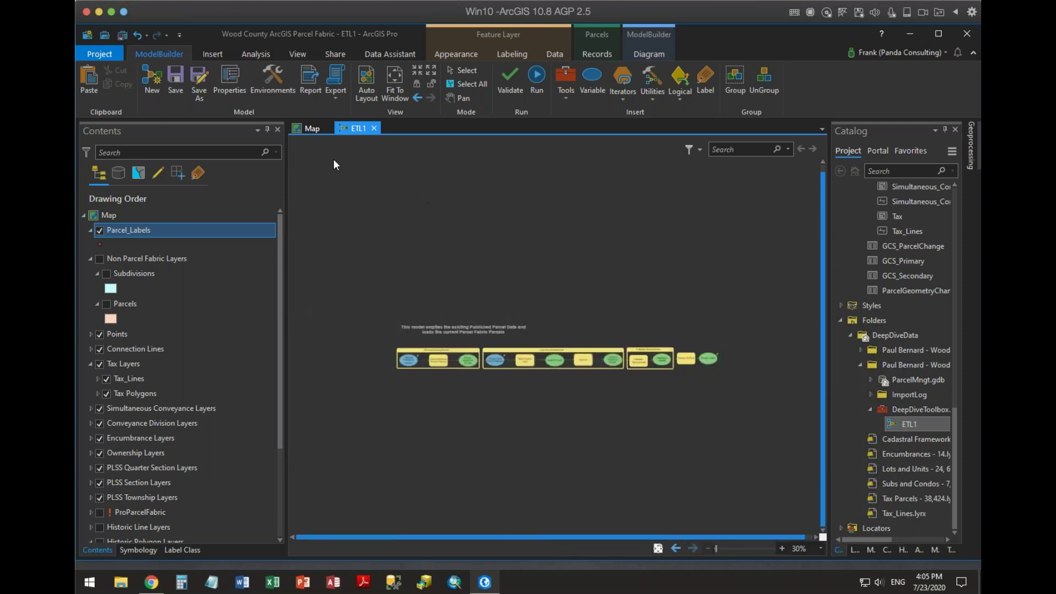
{"action": "left_click", "coordinate": [274, 78]}
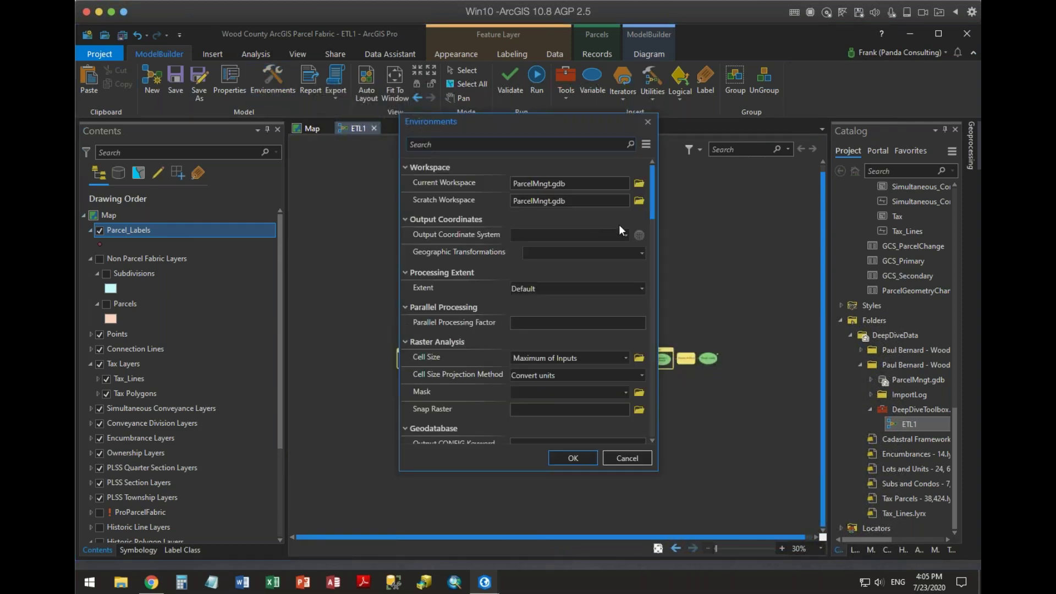
{"action": "scroll", "coordinate": [485, 395], "scroll_direction": "down", "scroll_amount": 1}
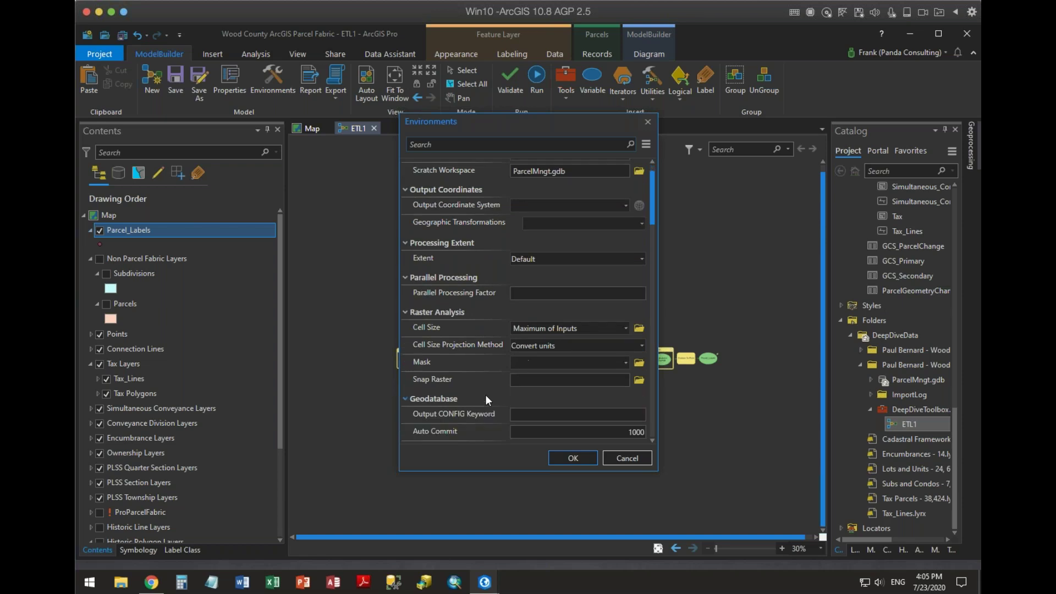
{"action": "scroll", "coordinate": [485, 394], "scroll_direction": "down", "scroll_amount": 3}
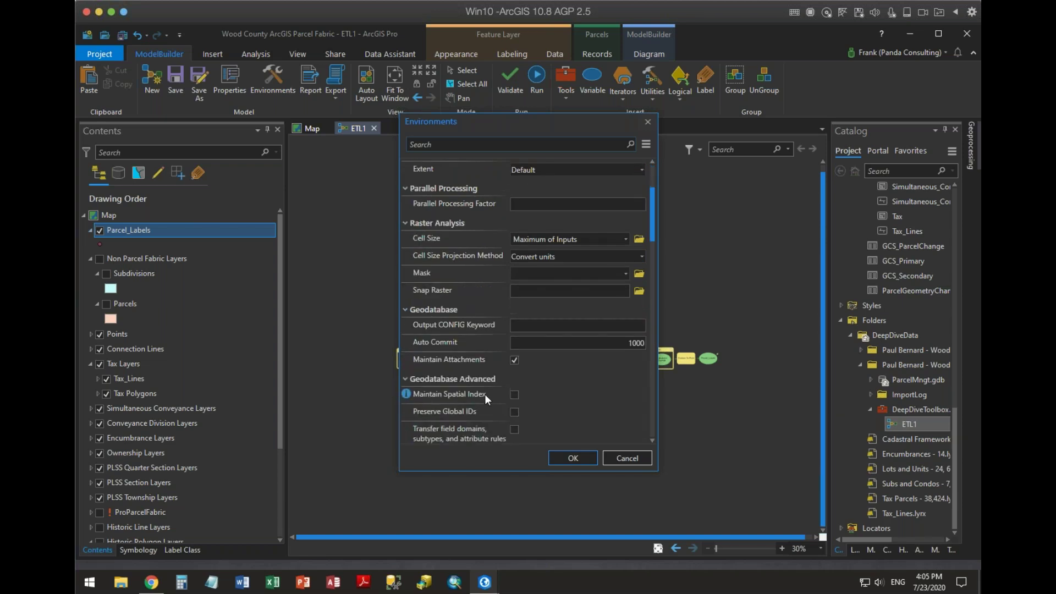
{"action": "scroll", "coordinate": [485, 392], "scroll_direction": "down", "scroll_amount": 6}
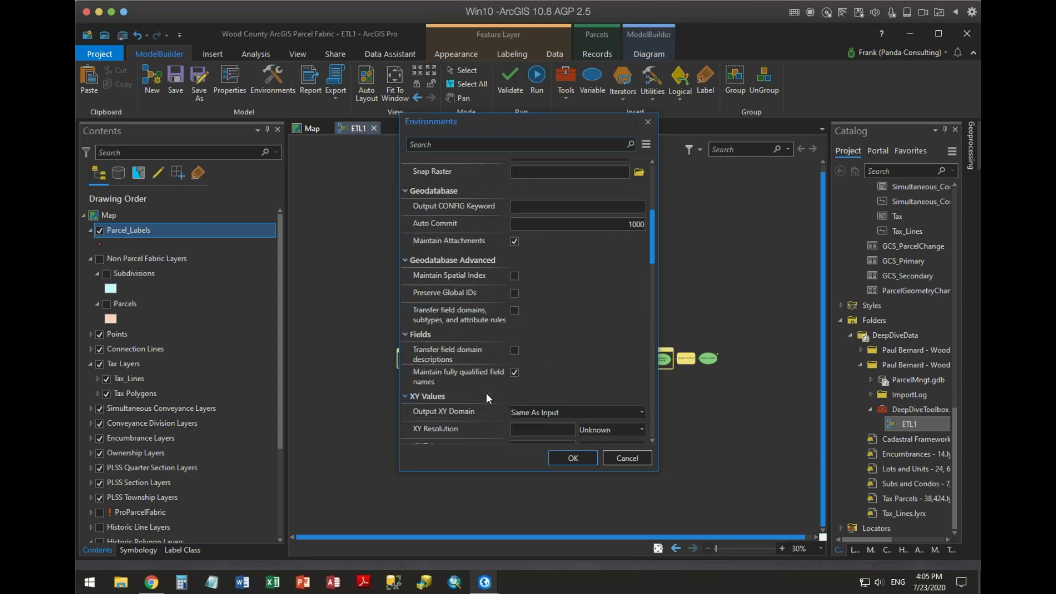
{"action": "scroll", "coordinate": [486, 393], "scroll_direction": "down", "scroll_amount": 6}
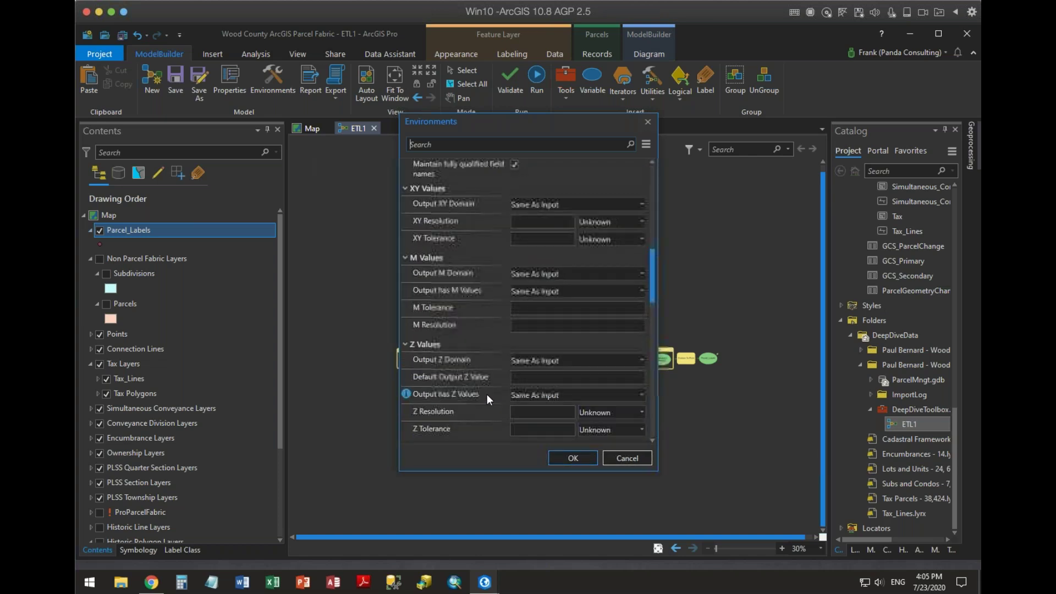
{"action": "scroll", "coordinate": [486, 394], "scroll_direction": "down", "scroll_amount": 8}
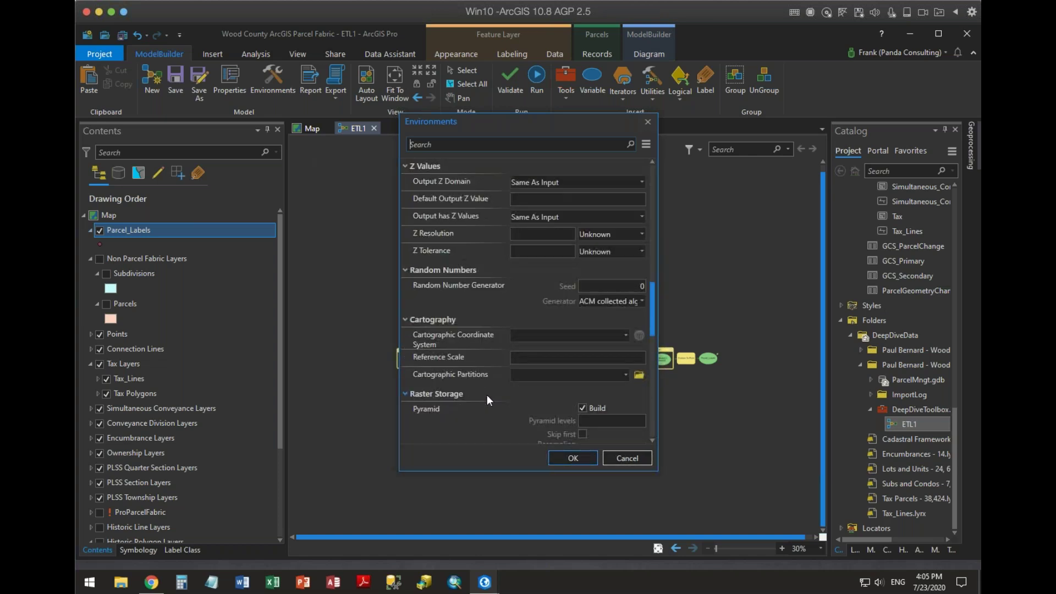
{"action": "scroll", "coordinate": [487, 394], "scroll_direction": "down", "scroll_amount": 6}
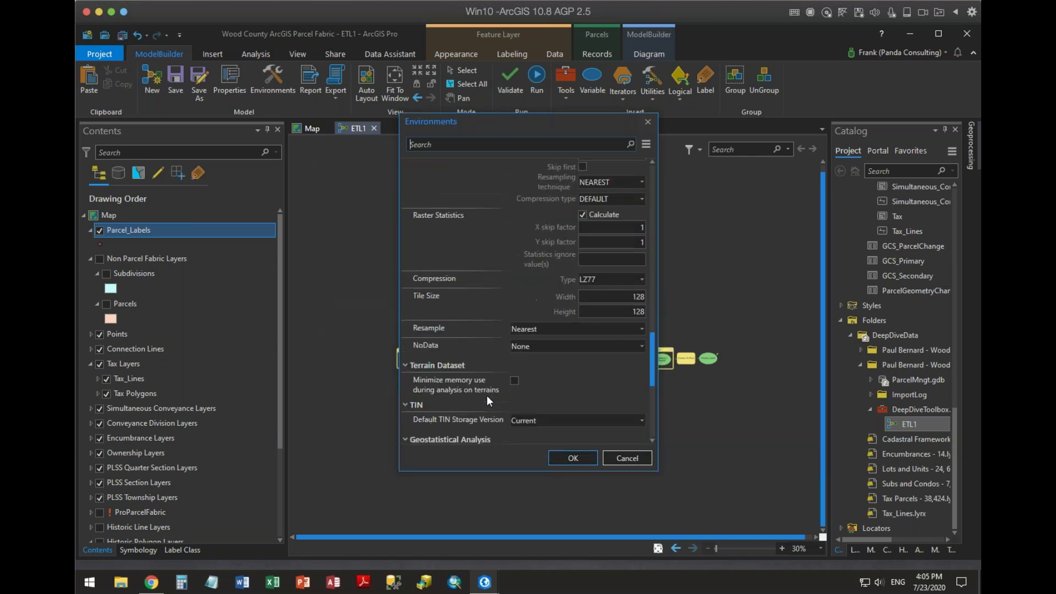
{"action": "left_click", "coordinate": [619, 456]}
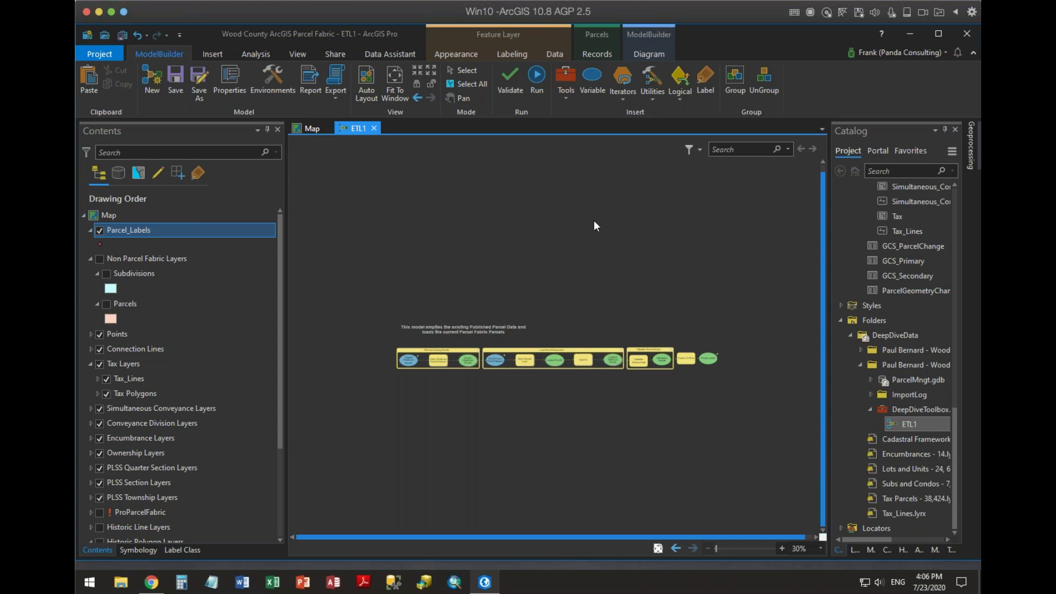
Generate the ETL1 model report and examine its variables, process messages and parameters through Feature To Point
{"action": "left_click", "coordinate": [305, 77]}
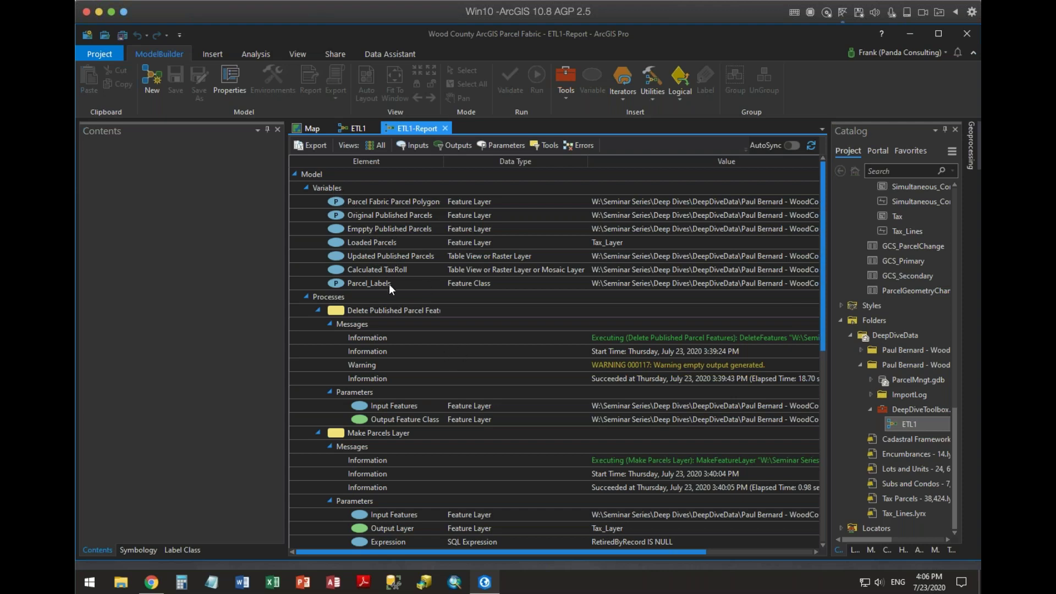
{"action": "scroll", "coordinate": [388, 283], "scroll_direction": "down", "scroll_amount": 3}
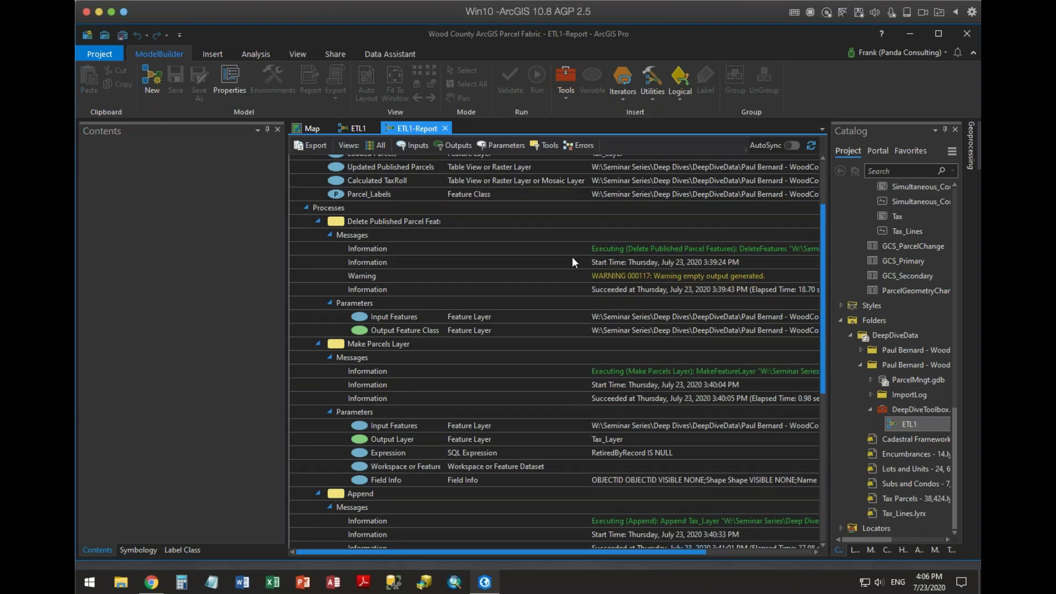
{"action": "scroll", "coordinate": [737, 269], "scroll_direction": "down", "scroll_amount": 1}
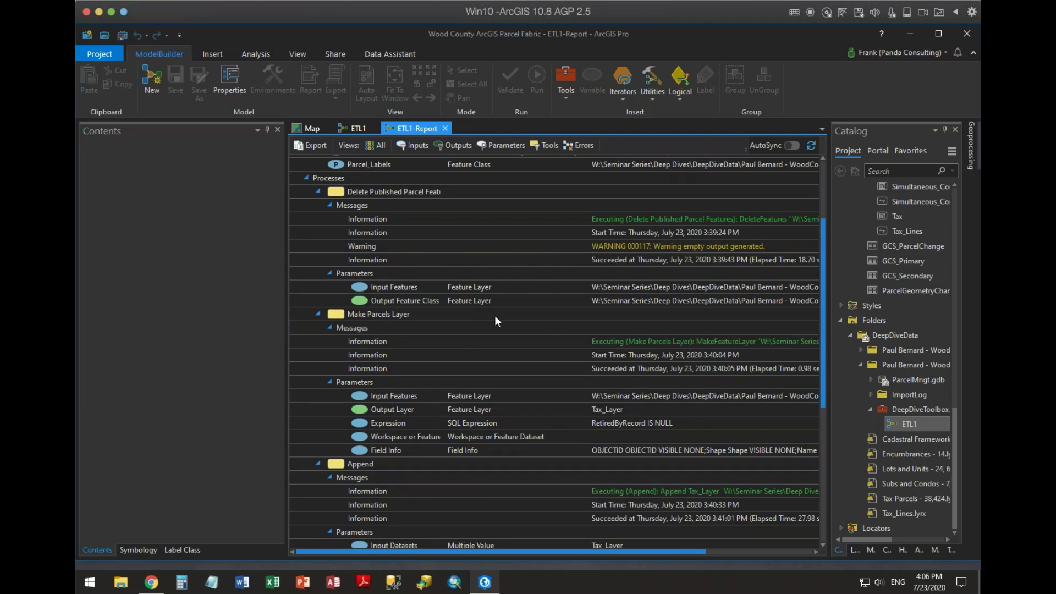
{"action": "scroll", "coordinate": [524, 353], "scroll_direction": "down", "scroll_amount": 1}
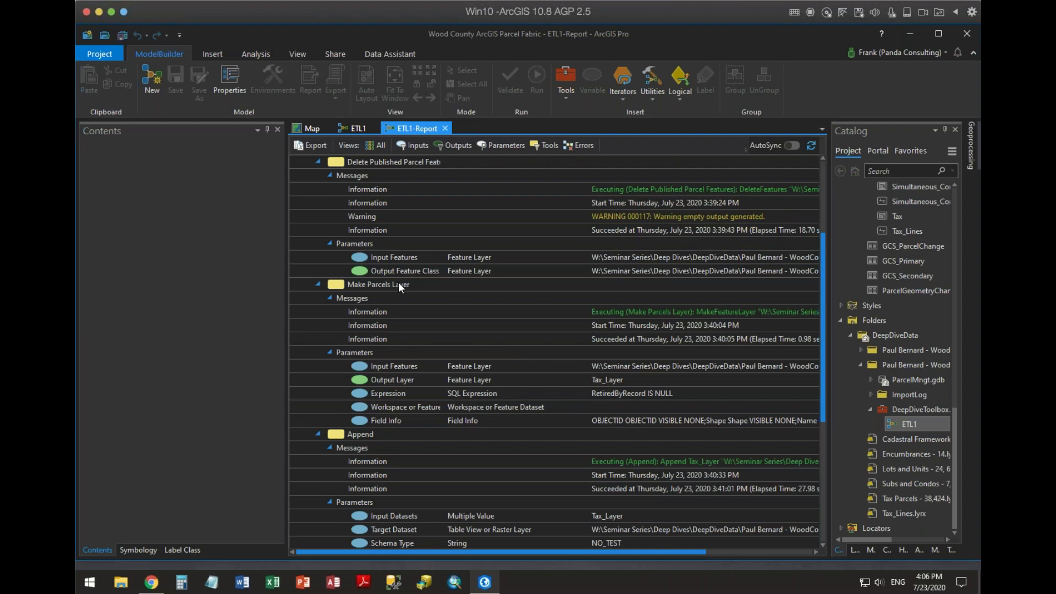
{"action": "scroll", "coordinate": [423, 398], "scroll_direction": "down", "scroll_amount": 4}
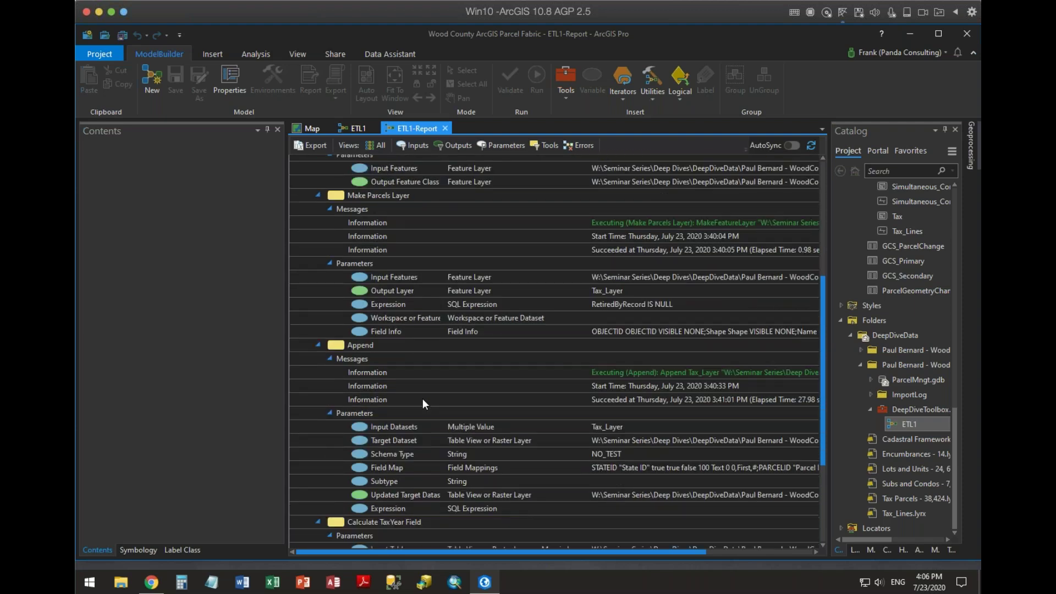
{"action": "scroll", "coordinate": [440, 392], "scroll_direction": "down", "scroll_amount": 4}
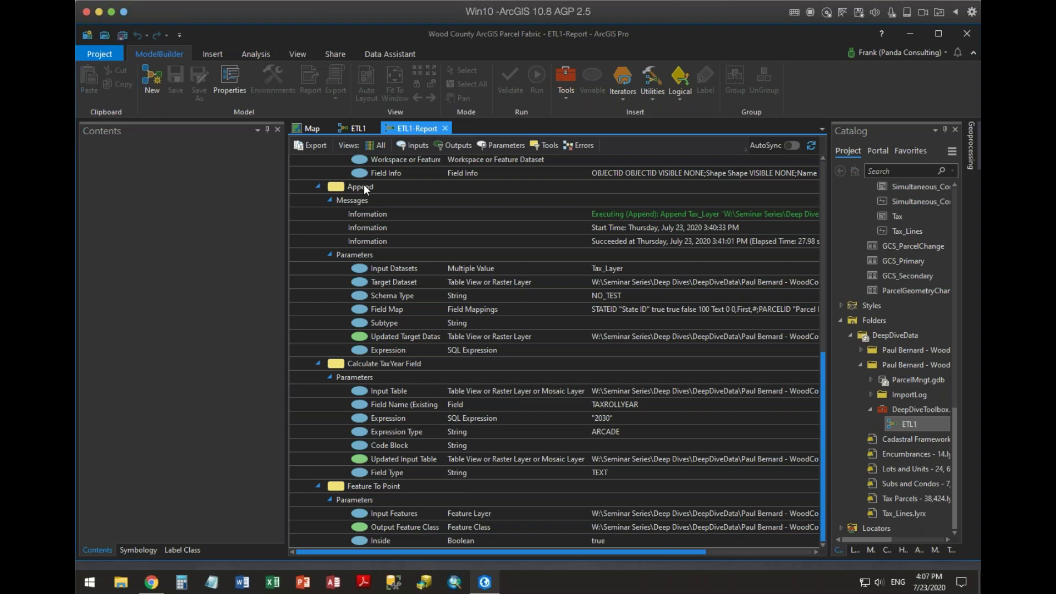
Turn on AutoSync for the ETL1 report and examine the columns beyond Value
{"action": "left_click", "coordinate": [796, 145]}
{"action": "left_click_drag", "start_coordinate": [684, 551], "coordinate": [785, 552]}
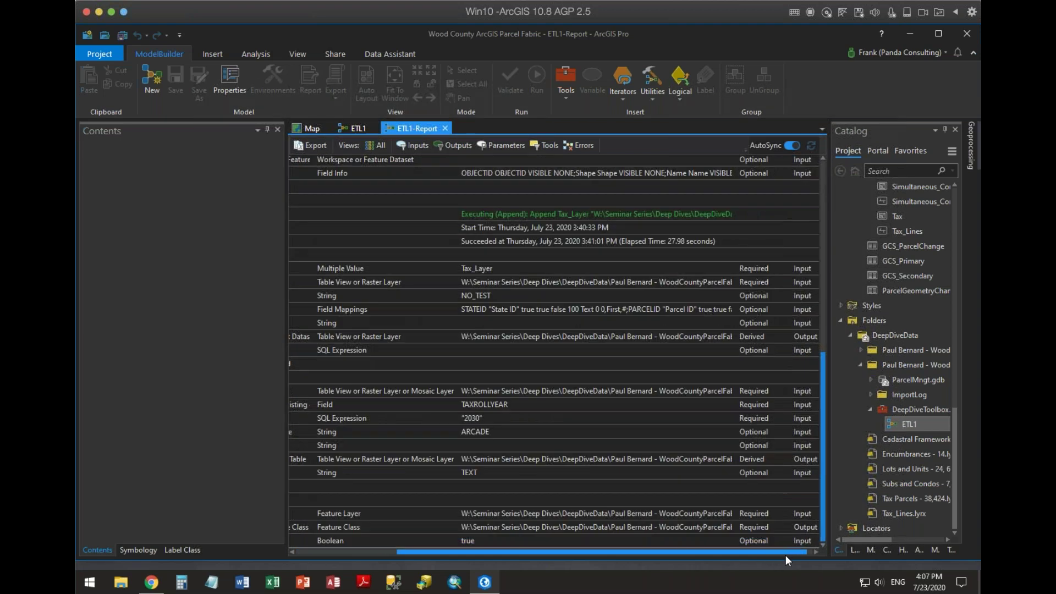
{"action": "left_click_drag", "start_coordinate": [707, 552], "coordinate": [473, 498]}
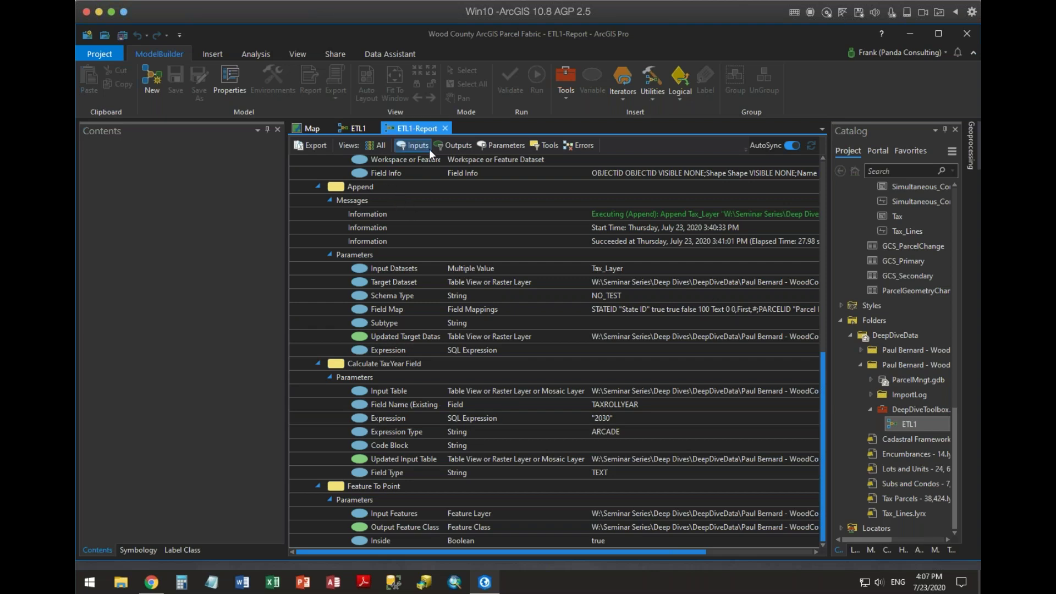
{"action": "right_click", "coordinate": [418, 127]}
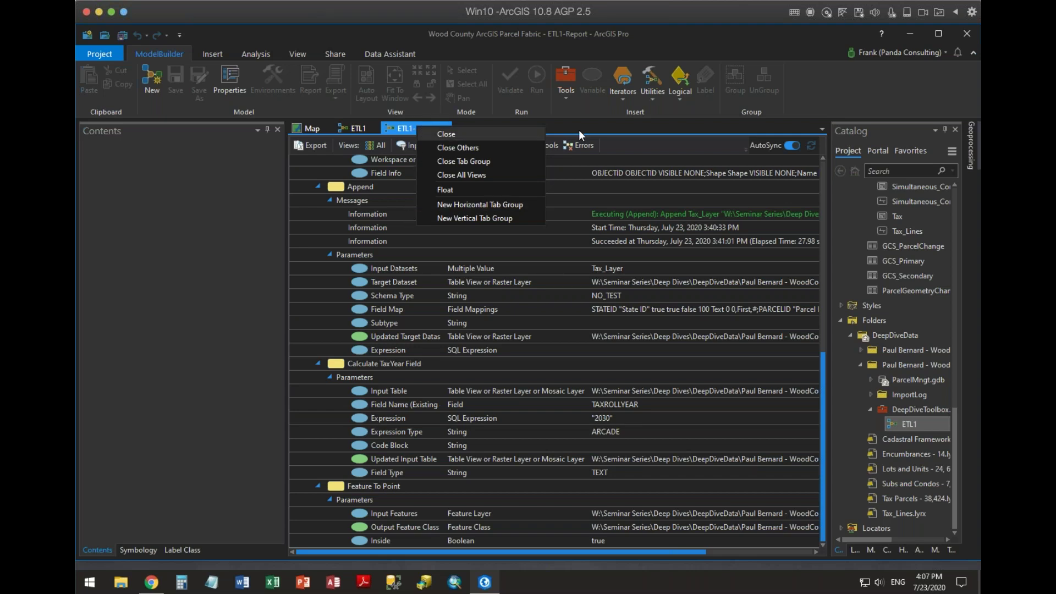
{"action": "left_click", "coordinate": [641, 141]}
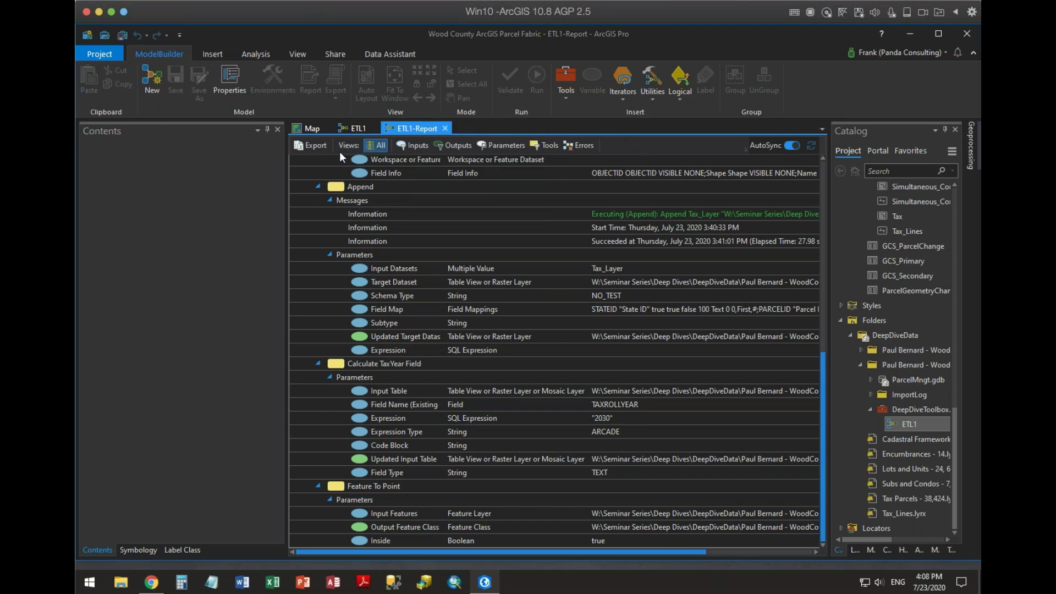
Open the report export and check the available file types, cancelling without exporting
{"action": "left_click", "coordinate": [313, 146]}
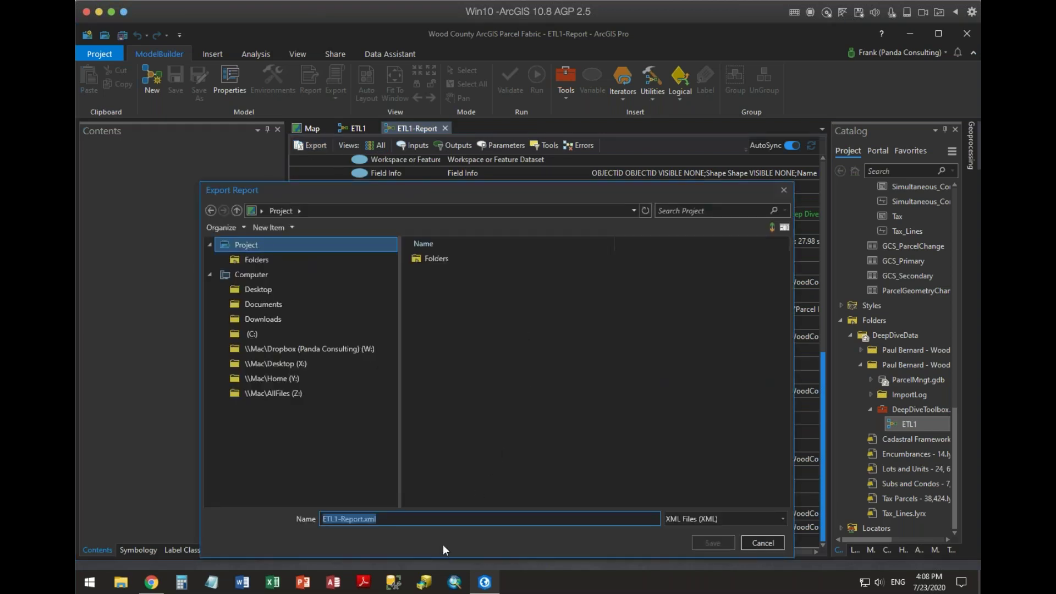
{"action": "left_click", "coordinate": [781, 517]}
{"action": "left_click", "coordinate": [761, 531]}
{"action": "left_click", "coordinate": [763, 543]}
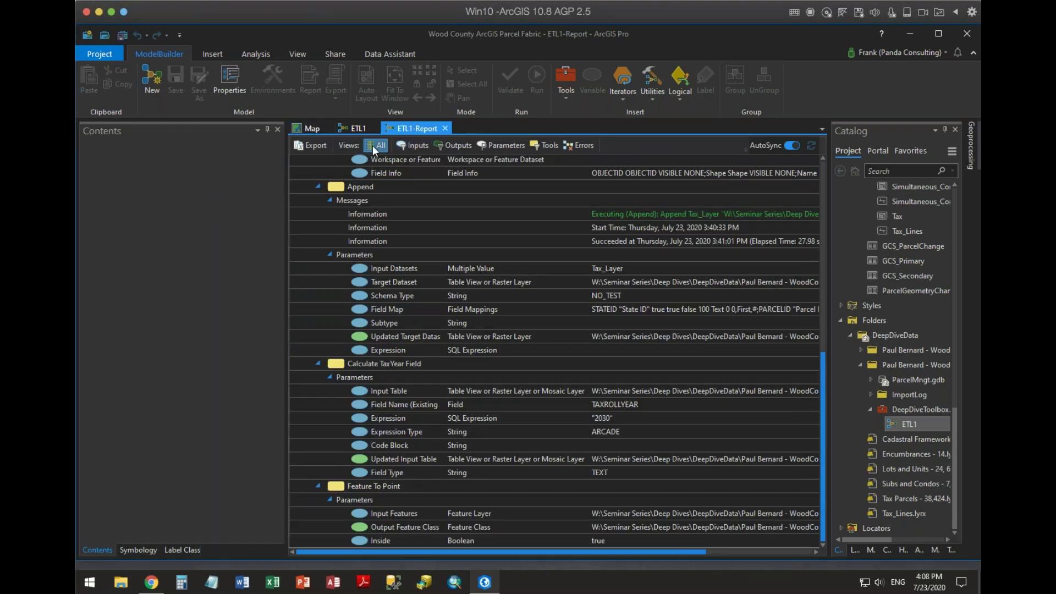
Look through the report's Inputs, Outputs, Parameters, Tools and Errors views and return to the All view
{"action": "left_click", "coordinate": [403, 145]}
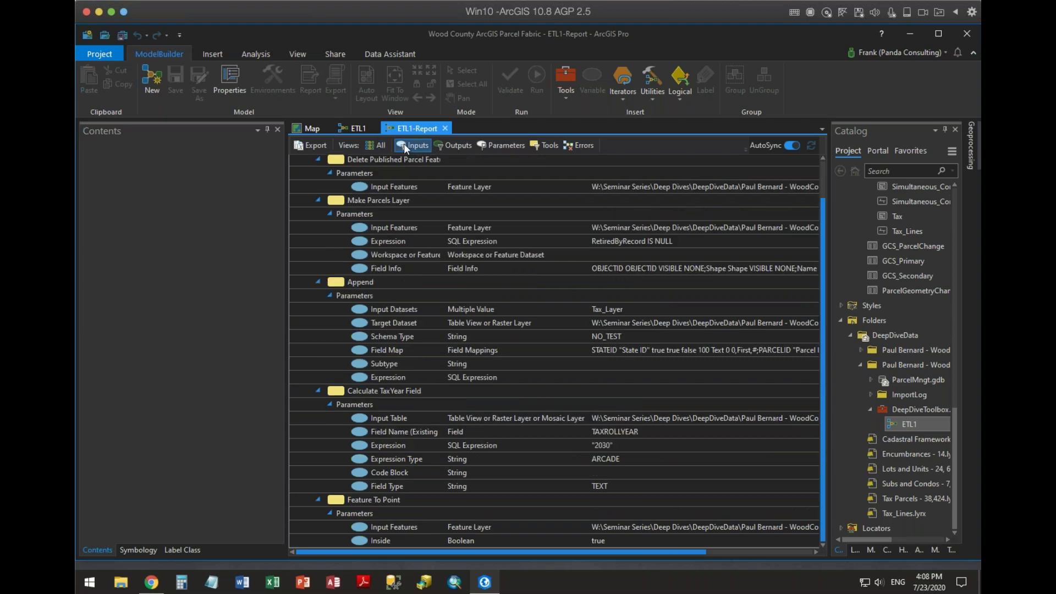
{"action": "left_click", "coordinate": [448, 144]}
{"action": "left_click", "coordinate": [501, 145]}
{"action": "left_click", "coordinate": [543, 145]}
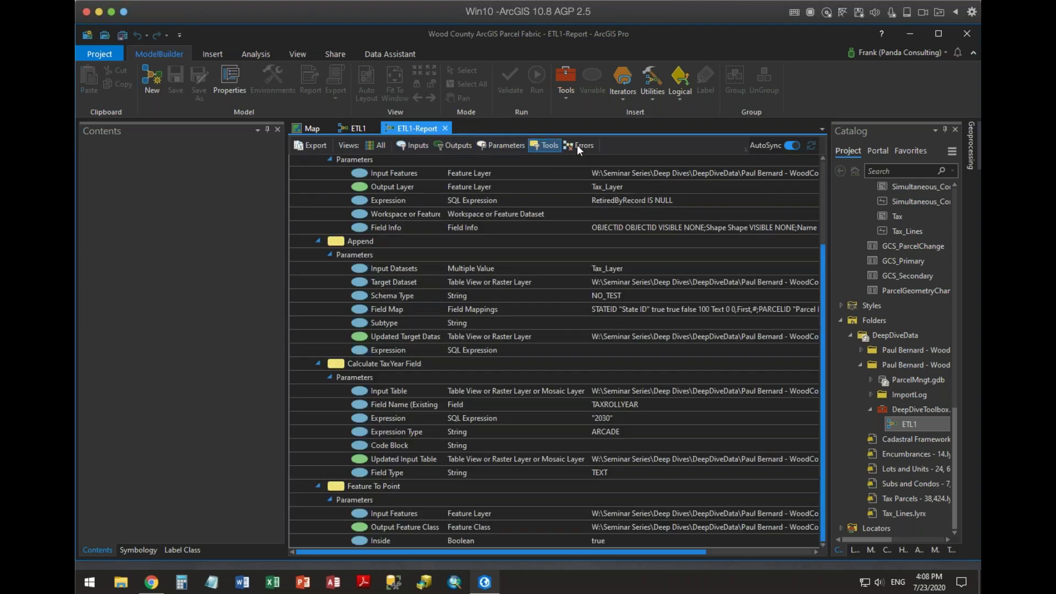
{"action": "left_click", "coordinate": [580, 145]}
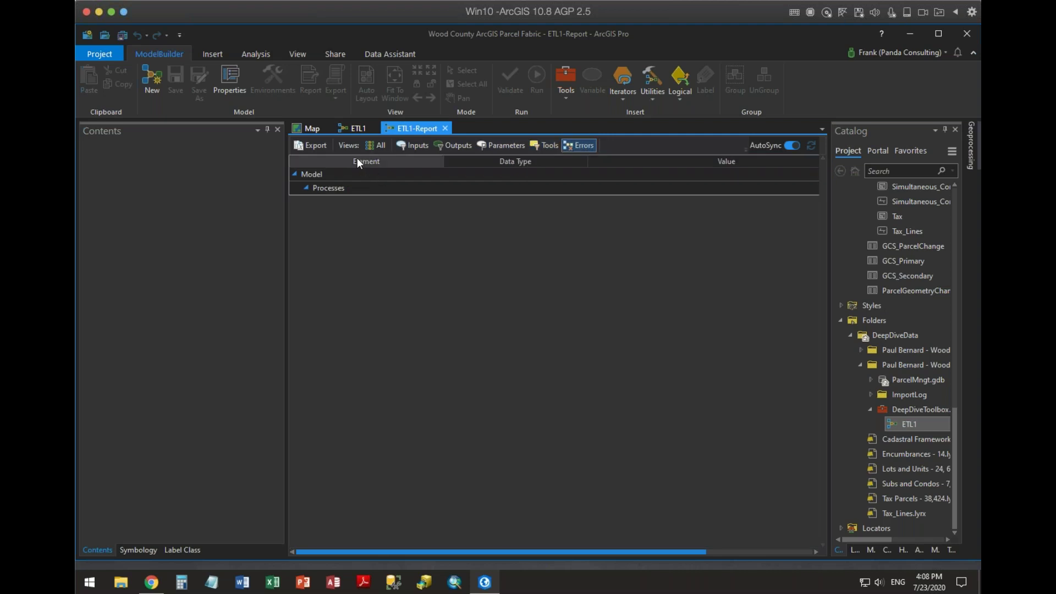
{"action": "left_click", "coordinate": [373, 145]}
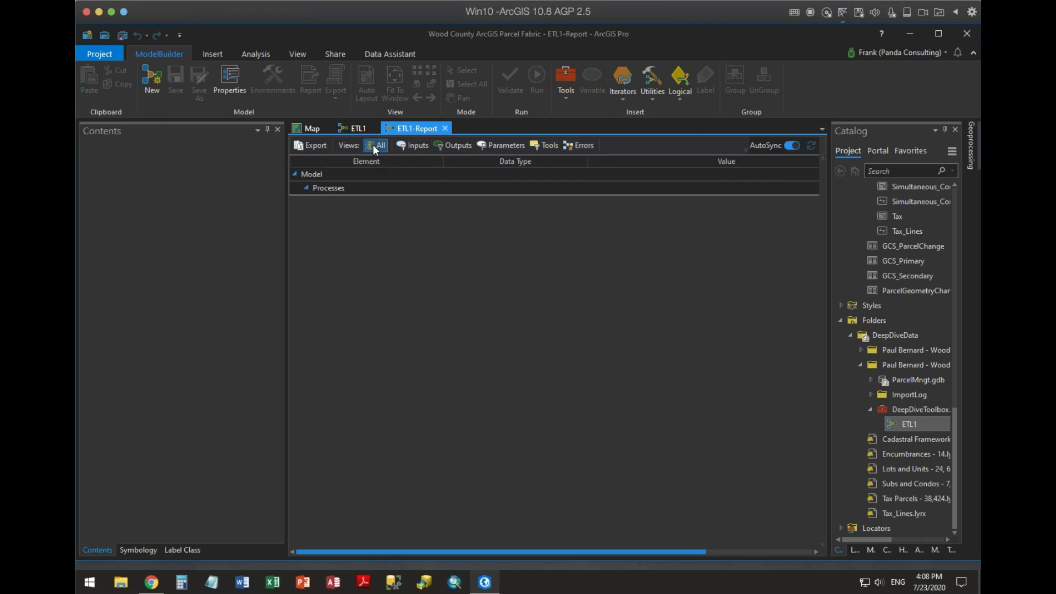
Look at the report export options again without exporting, review the report back to its variables, and close the report
{"action": "left_click", "coordinate": [306, 144]}
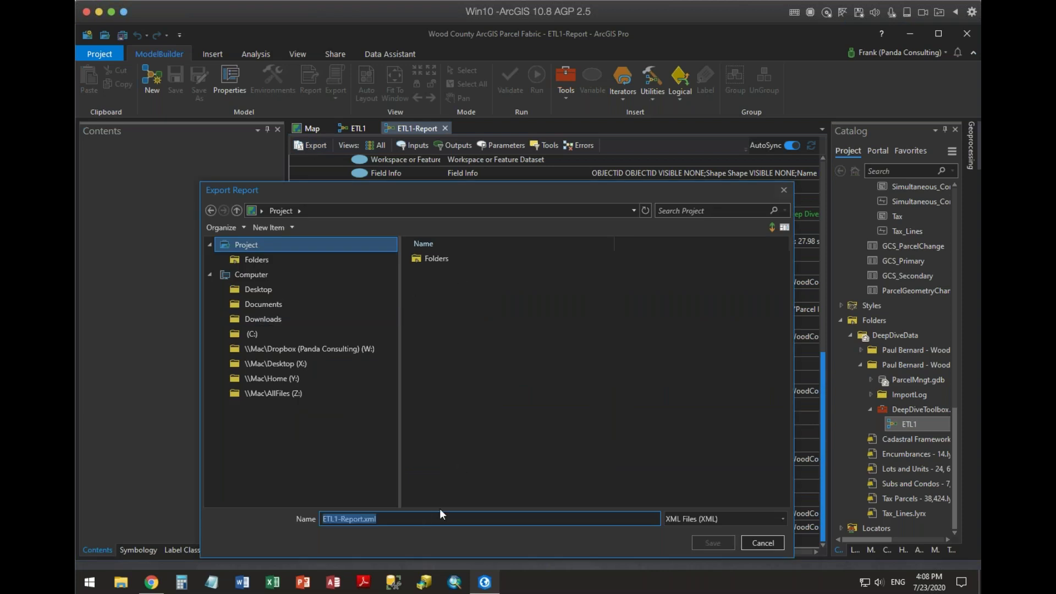
{"action": "left_click", "coordinate": [782, 192]}
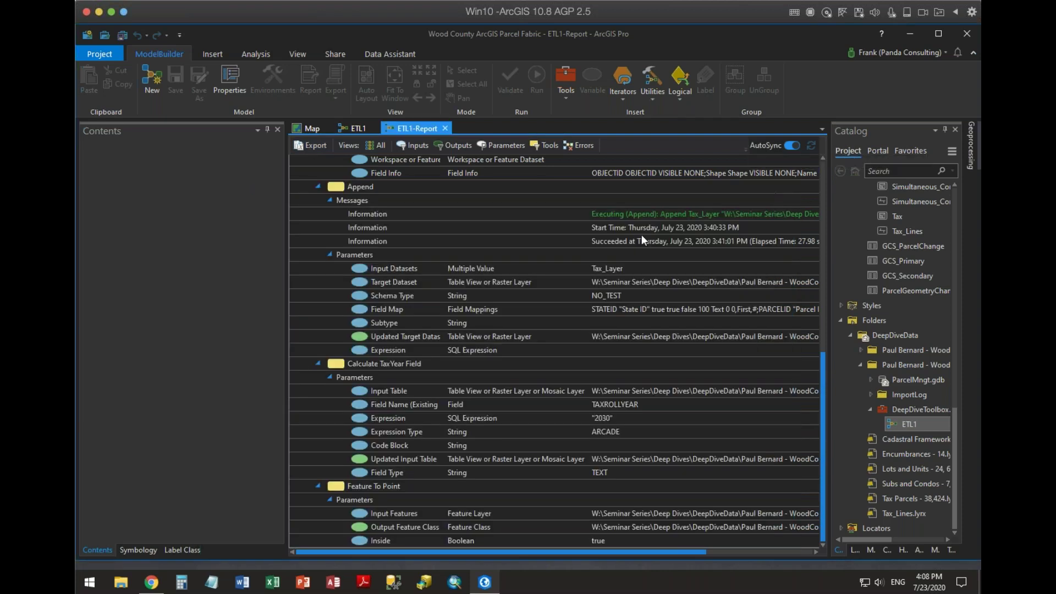
{"action": "scroll", "coordinate": [483, 283], "scroll_direction": "up", "scroll_amount": 4}
{"action": "scroll", "coordinate": [483, 281], "scroll_direction": "up", "scroll_amount": 6}
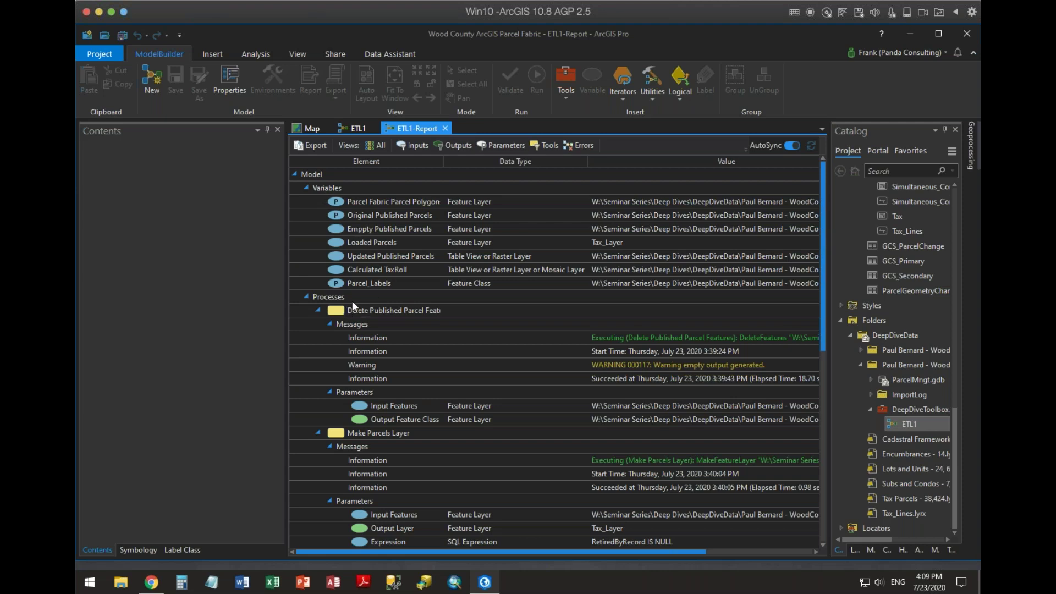
{"action": "left_click", "coordinate": [444, 127]}
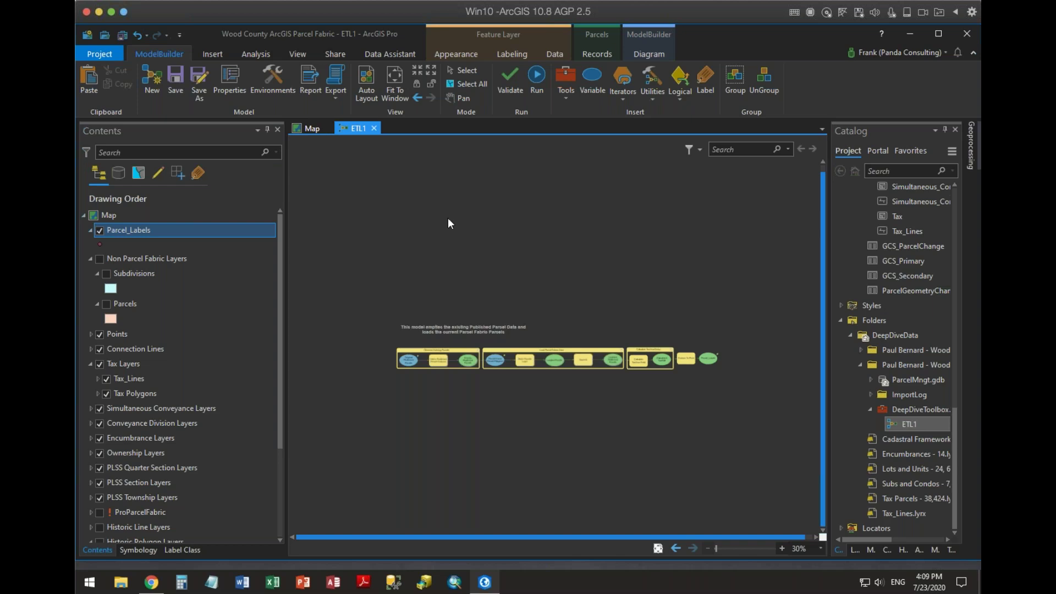
Export the model to a Python script file, ETL1.py, in the WoodCountyParcelFabric_20200721 folder under Seminar Series, Deep Dives, DeepDiveData
{"action": "left_click", "coordinate": [334, 95]}
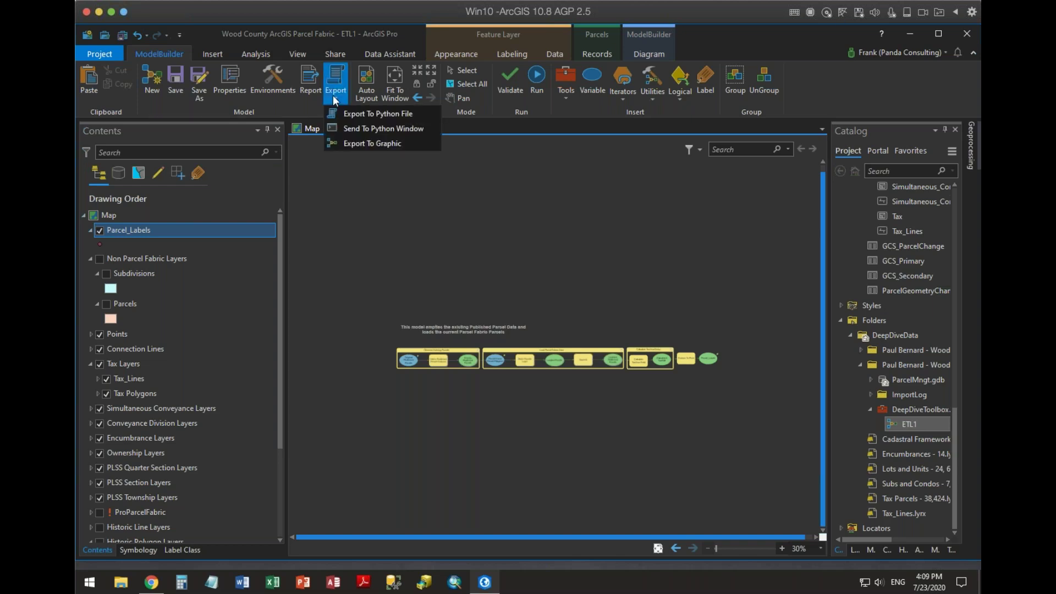
{"action": "left_click", "coordinate": [358, 115]}
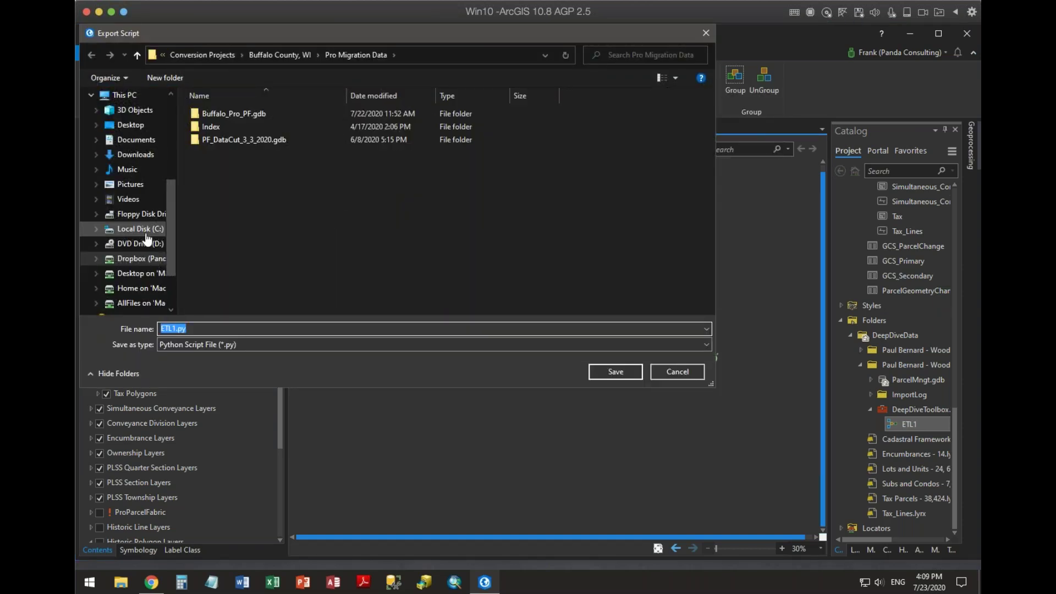
{"action": "scroll", "coordinate": [148, 242], "scroll_direction": "down", "scroll_amount": 2}
{"action": "left_click", "coordinate": [144, 199]}
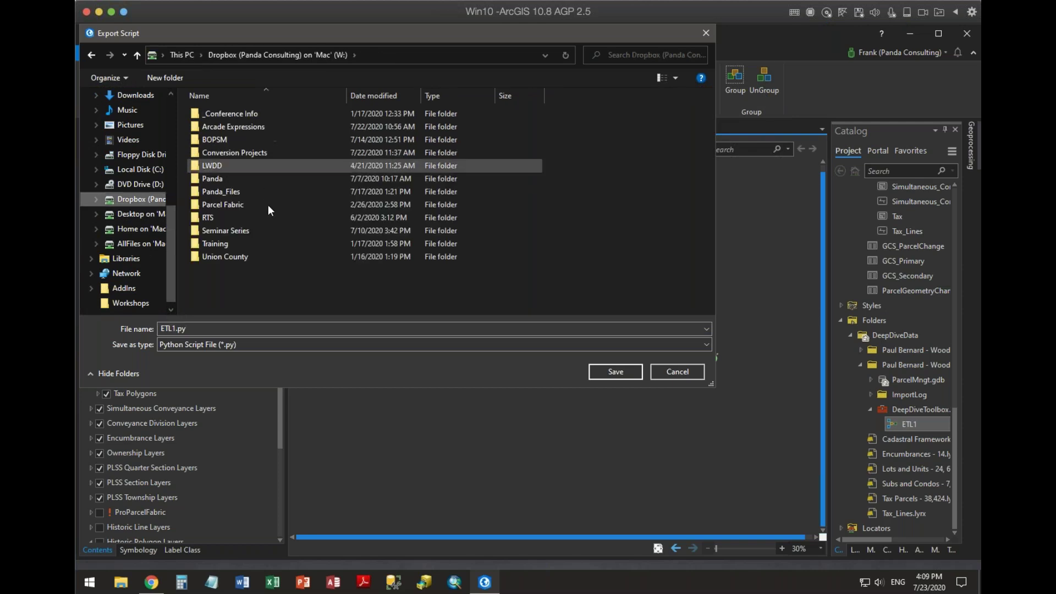
{"action": "double_click", "coordinate": [220, 231]}
{"action": "double_click", "coordinate": [219, 140]}
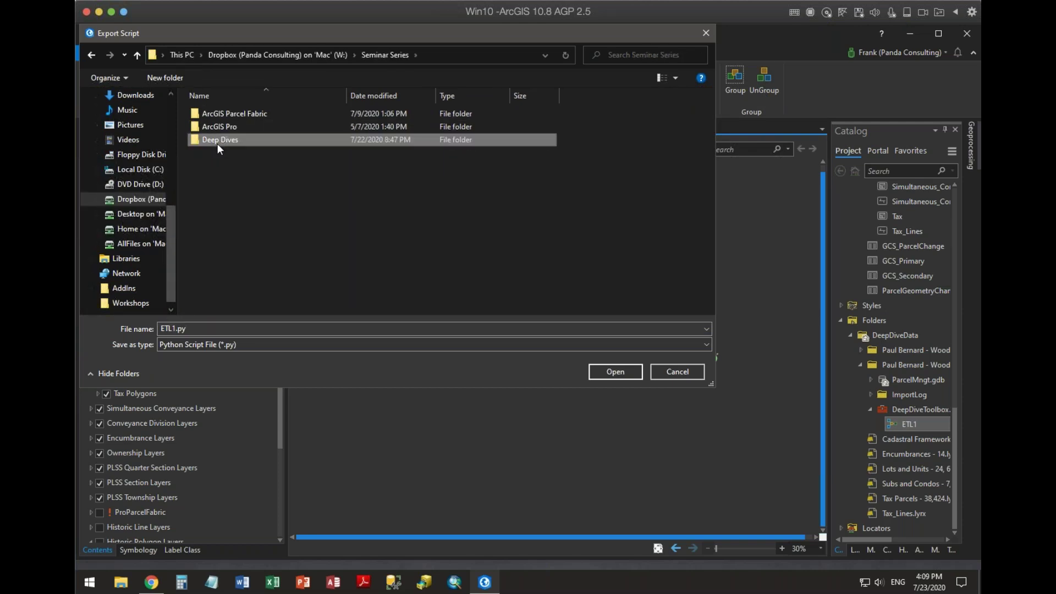
{"action": "left_click", "coordinate": [227, 113]}
{"action": "double_click", "coordinate": [227, 114]}
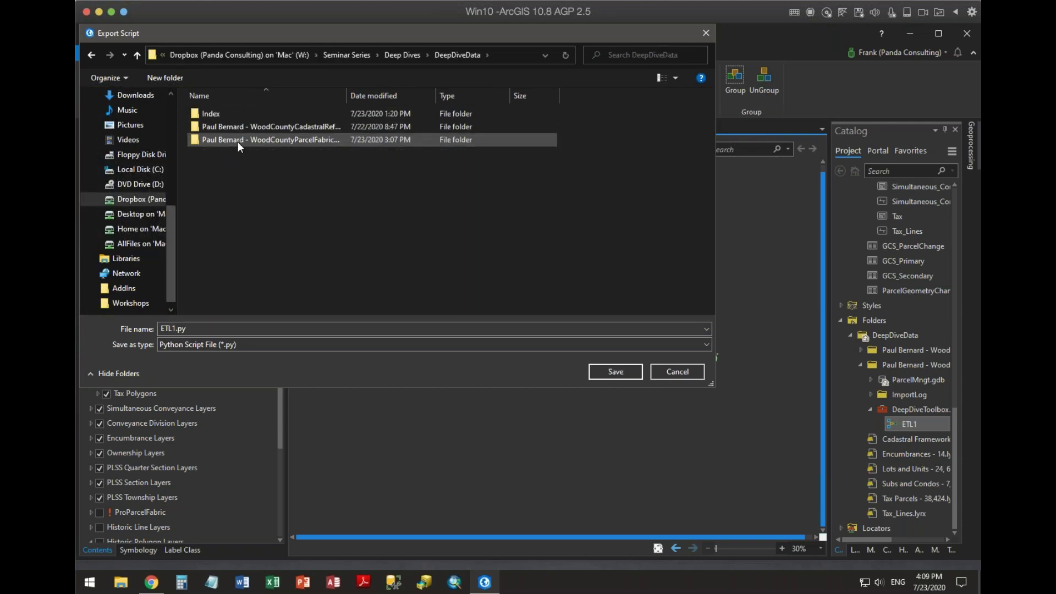
{"action": "double_click", "coordinate": [238, 139]}
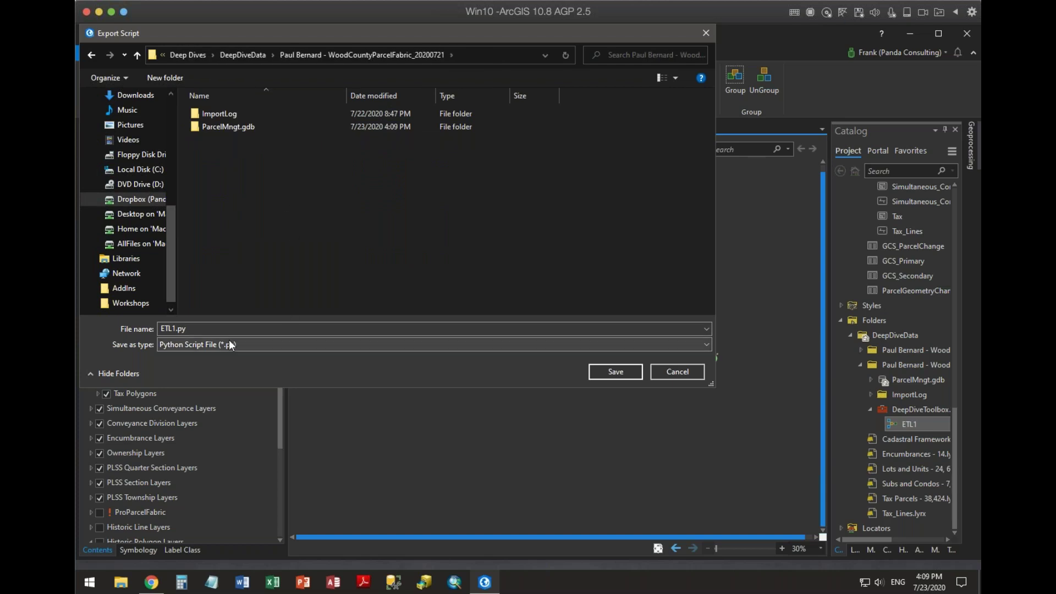
{"action": "left_click", "coordinate": [259, 328]}
{"action": "left_click", "coordinate": [617, 370]}
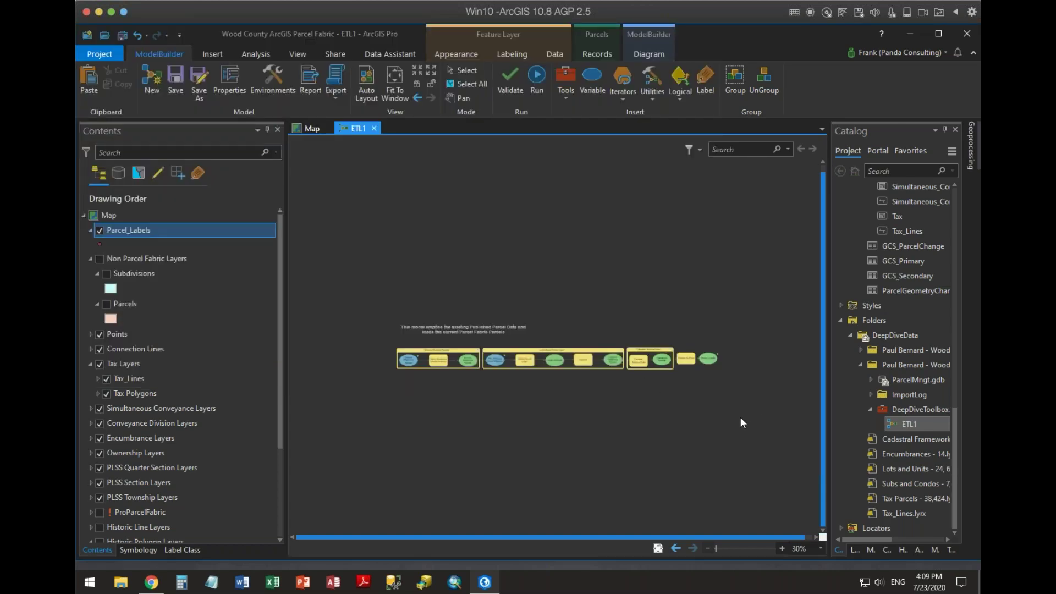
Switch to File Explorer and locate the exported ETL1.py in the WoodCountyParcelFabric_20200721 folder under DeepDiveData
{"action": "left_click", "coordinate": [121, 582]}
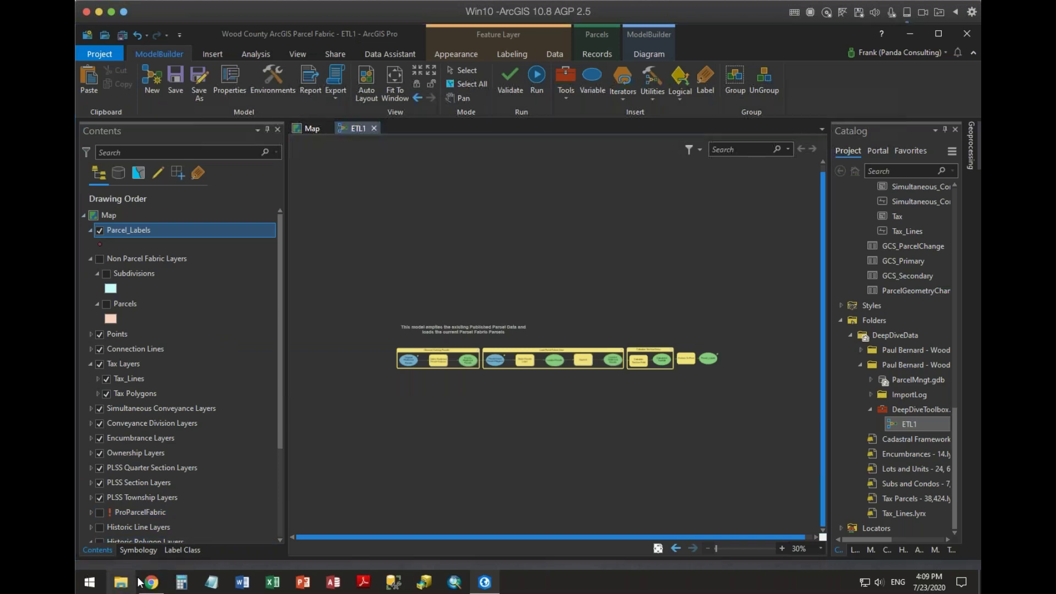
{"action": "double_click", "coordinate": [341, 356]}
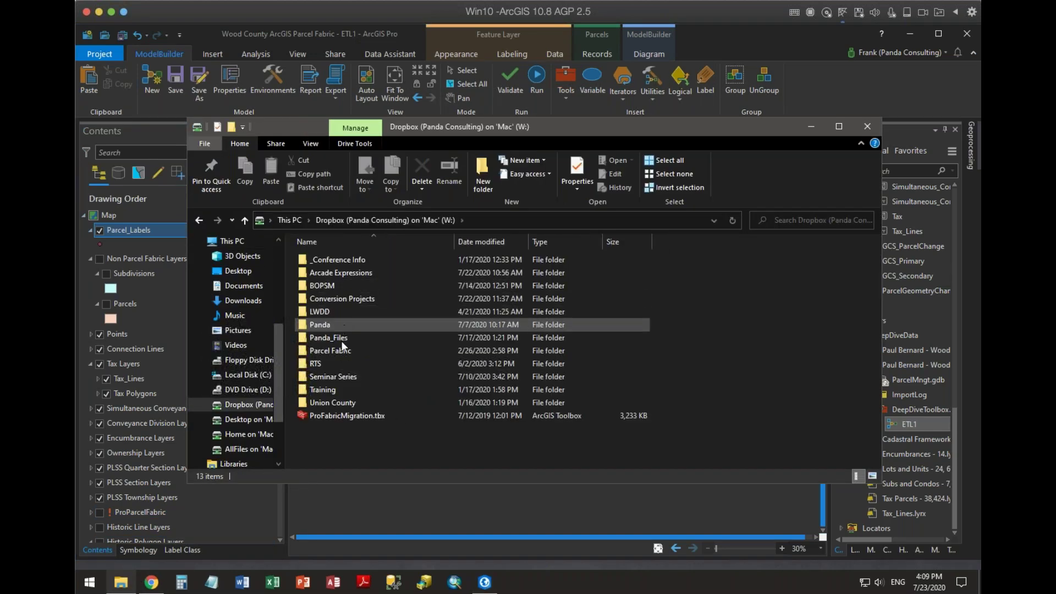
{"action": "double_click", "coordinate": [337, 377]}
{"action": "double_click", "coordinate": [334, 285]}
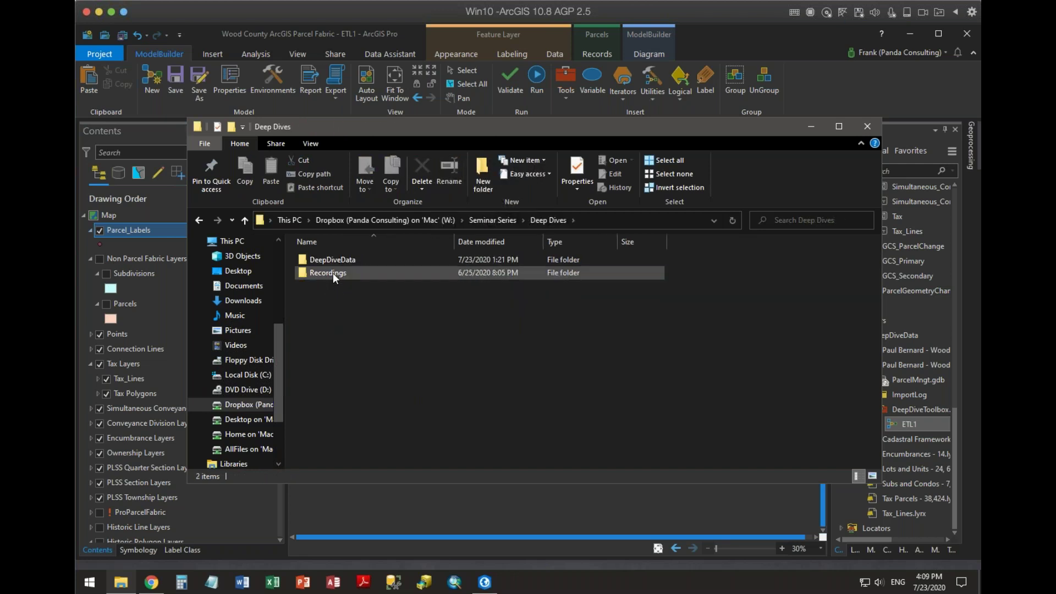
{"action": "left_click", "coordinate": [331, 260]}
{"action": "double_click", "coordinate": [331, 260]}
{"action": "double_click", "coordinate": [338, 285]}
{"action": "left_click", "coordinate": [327, 304]}
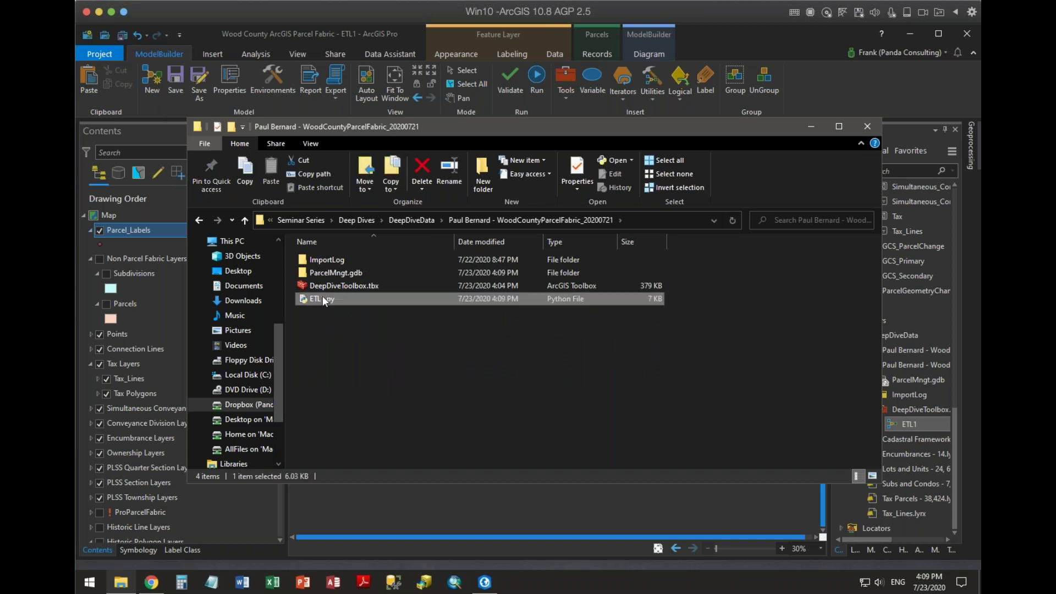
{"action": "right_click", "coordinate": [324, 297]}
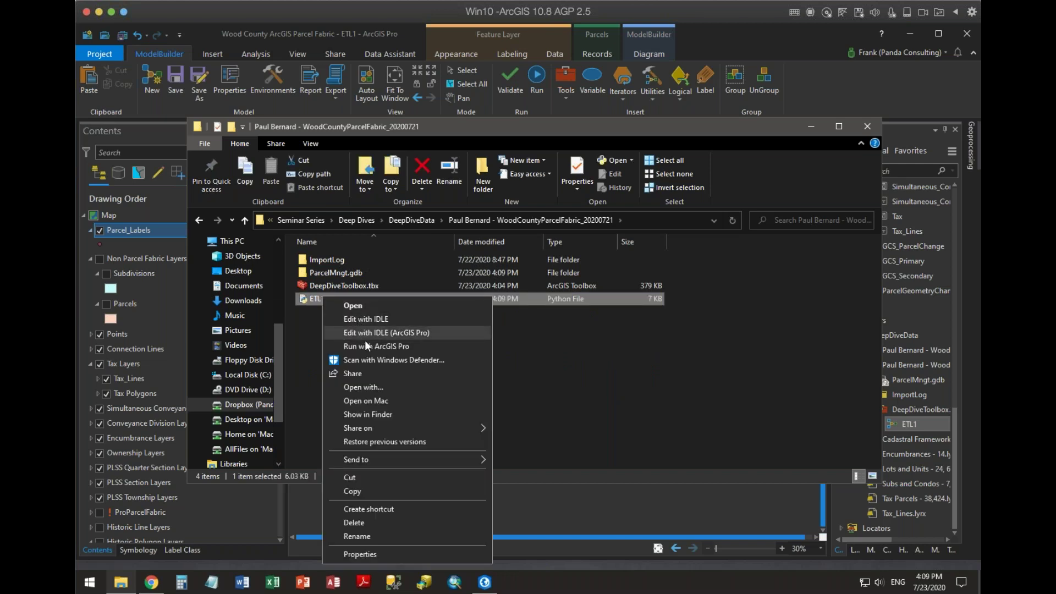
{"action": "left_click", "coordinate": [354, 306]}
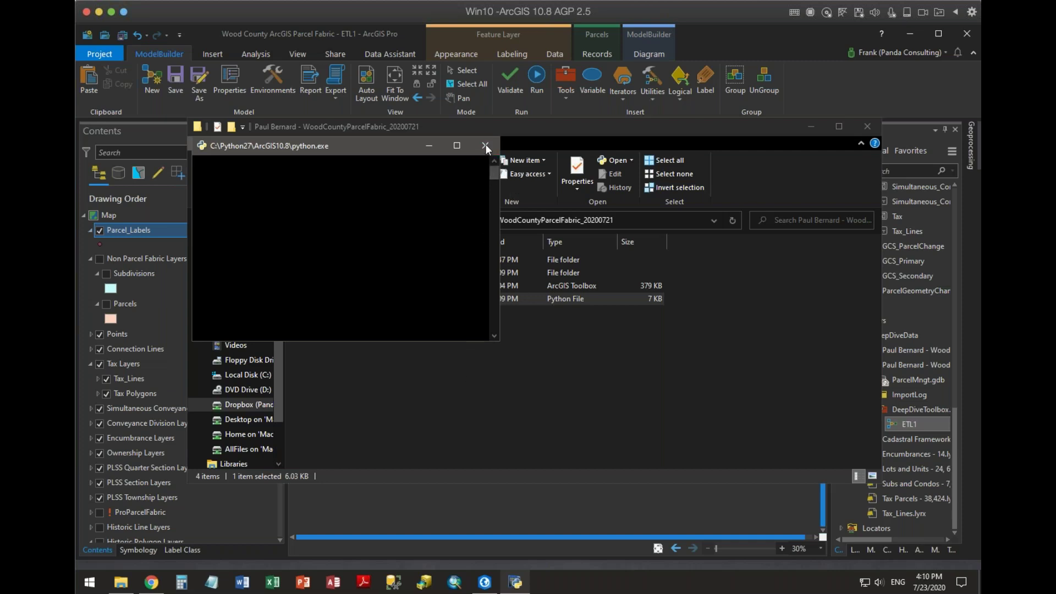
{"action": "left_click", "coordinate": [486, 145]}
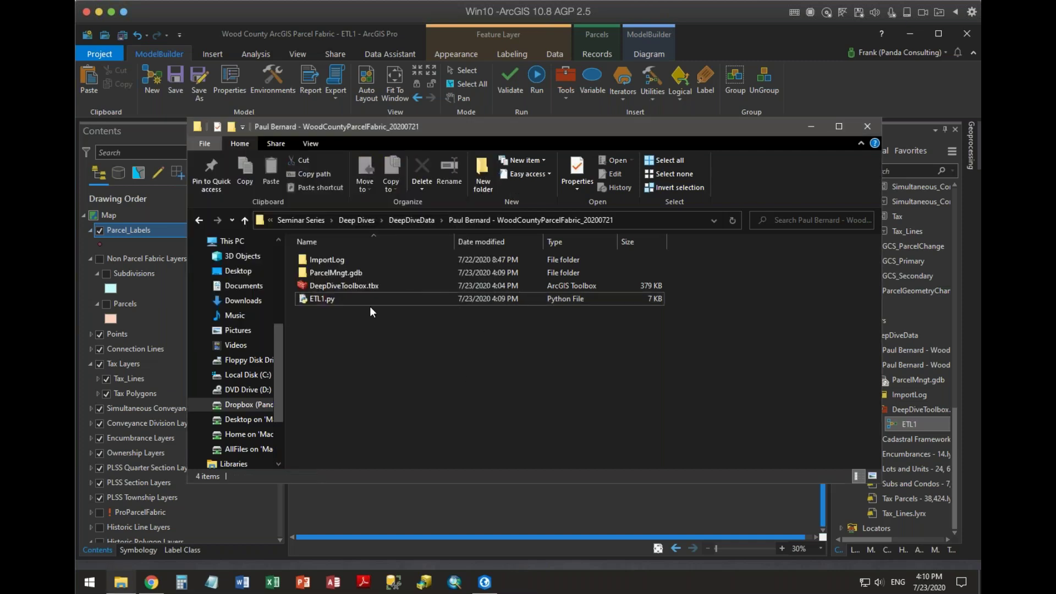
Open ETL1.py for editing in IDLE and enlarge the editor window to fit more of the code
{"action": "right_click", "coordinate": [338, 295]}
{"action": "left_click", "coordinate": [315, 298]}
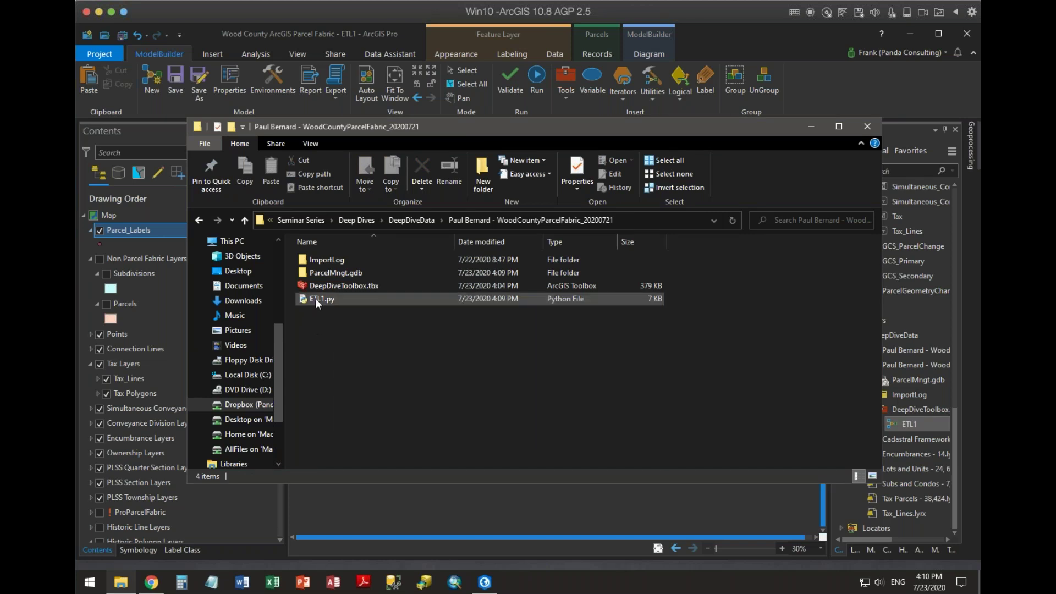
{"action": "right_click", "coordinate": [315, 298]}
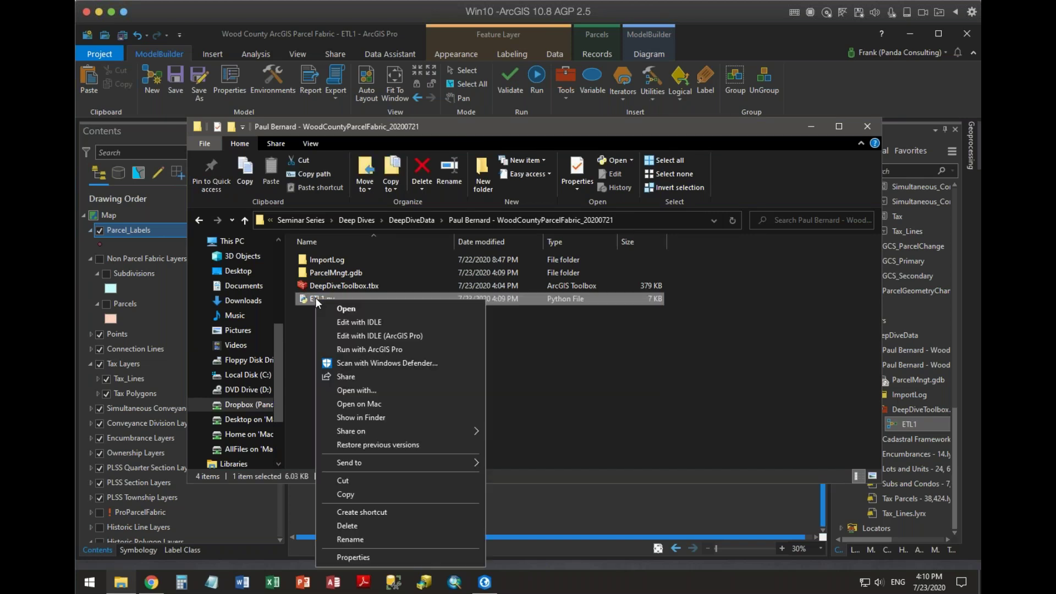
{"action": "left_click", "coordinate": [338, 322]}
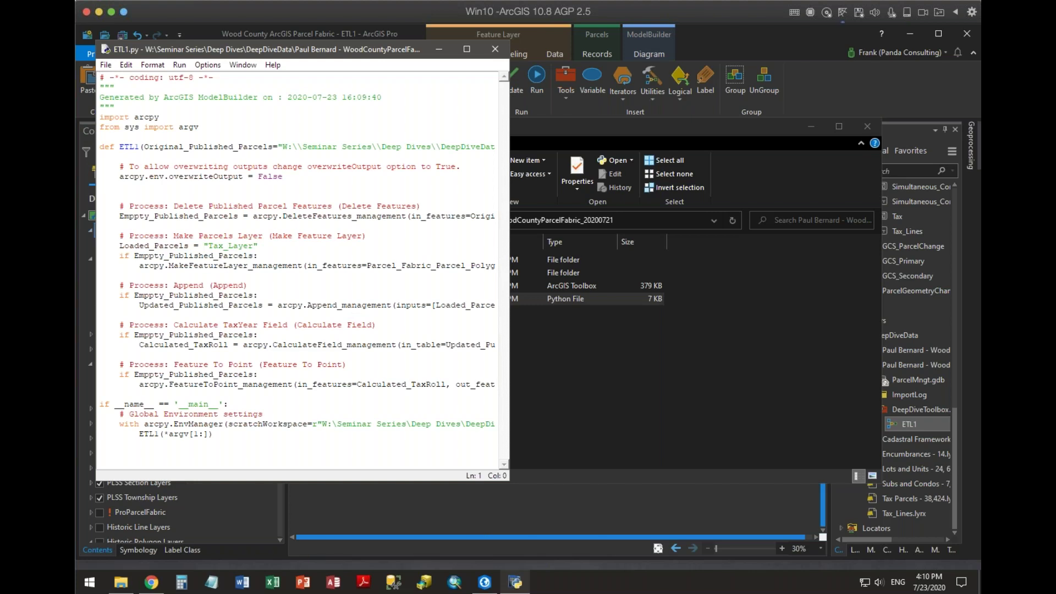
{"action": "left_click_drag", "start_coordinate": [512, 482], "coordinate": [761, 543]}
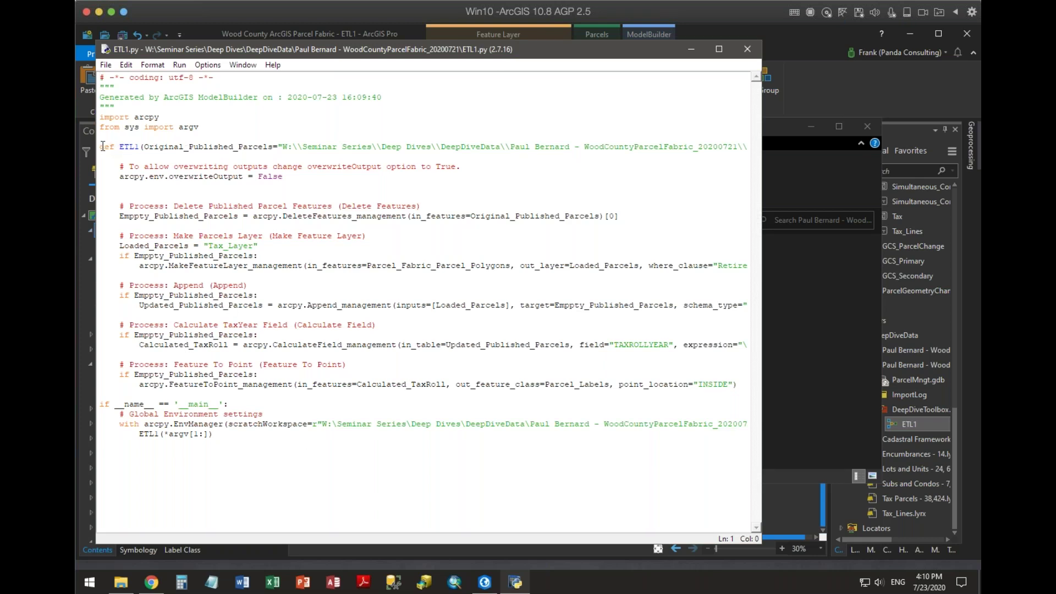
Examine the ETL1 function definition along its published parcels path and return to the start of the lines
{"action": "left_click_drag", "start_coordinate": [99, 146], "coordinate": [391, 146]}
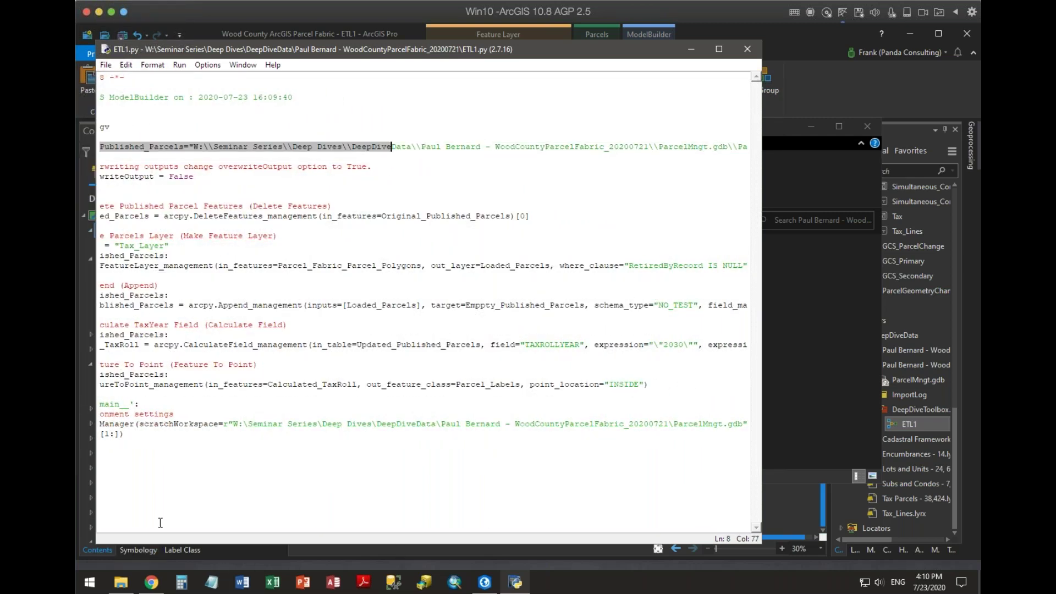
{"action": "left_click", "coordinate": [252, 457]}
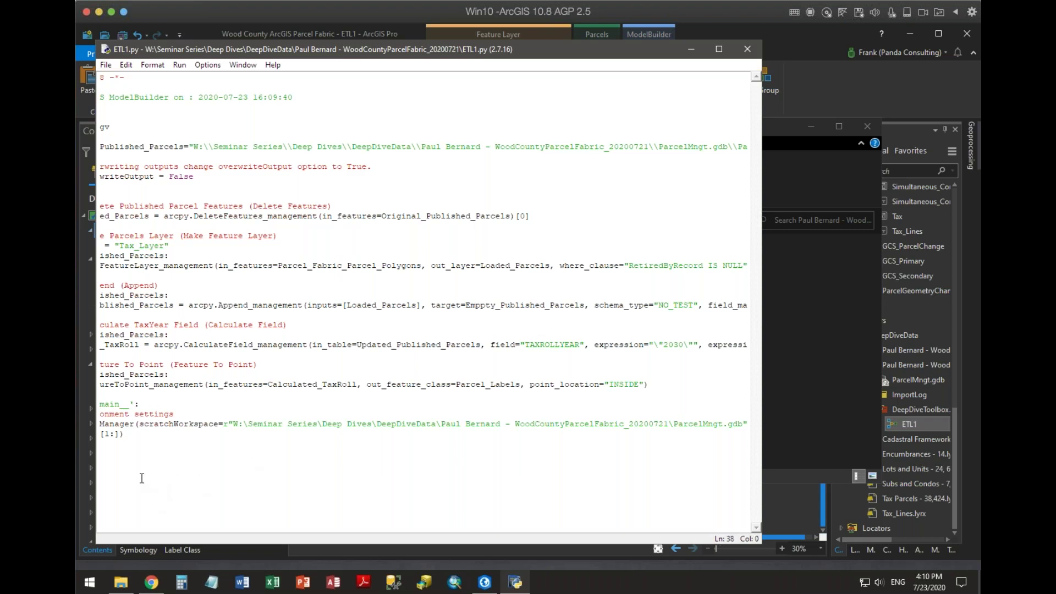
{"action": "scroll", "coordinate": [141, 478], "scroll_direction": "left", "scroll_amount": 3}
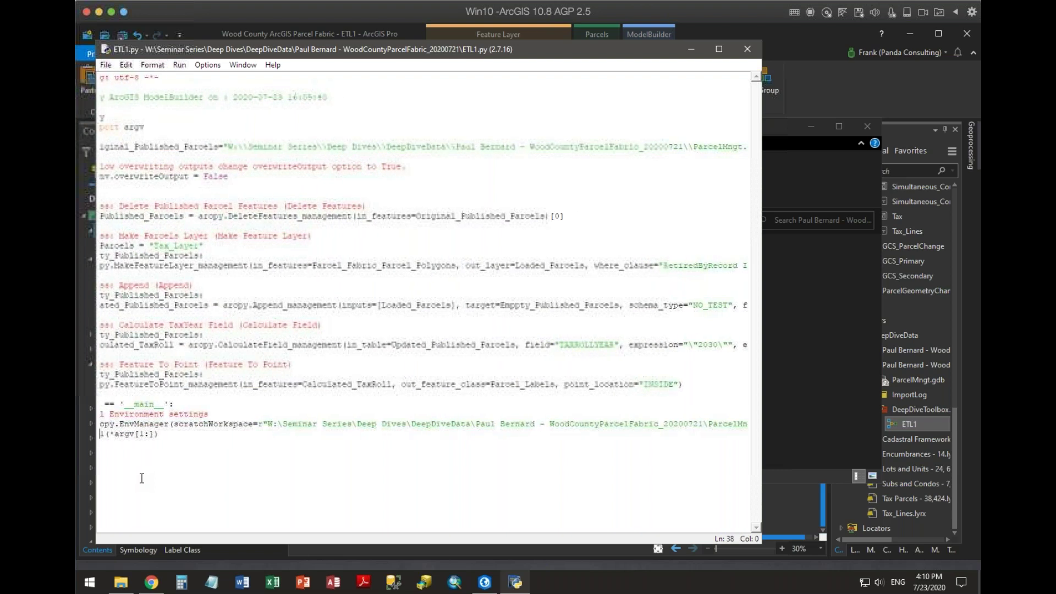
{"action": "key", "text": "Left"}
{"action": "key", "text": "Left"}
{"action": "key", "text": "Left"}
{"action": "key", "text": "Left"}
{"action": "key", "text": "Left"}
{"action": "key", "text": "Left"}
{"action": "key", "text": "Left"}
{"action": "key", "text": "Left"}
{"action": "key", "text": "Left"}
{"action": "key", "text": "Left"}
{"action": "key", "text": "Left"}
{"action": "key", "text": "Right"}
{"action": "key", "text": "Right"}
{"action": "key", "text": "Right"}
{"action": "key", "text": "Right"}
{"action": "key", "text": "Right"}
{"action": "key", "text": "Right"}
{"action": "key", "text": "Right"}
{"action": "key", "text": "Right"}
{"action": "key", "text": "Right"}
{"action": "key", "text": "Right"}
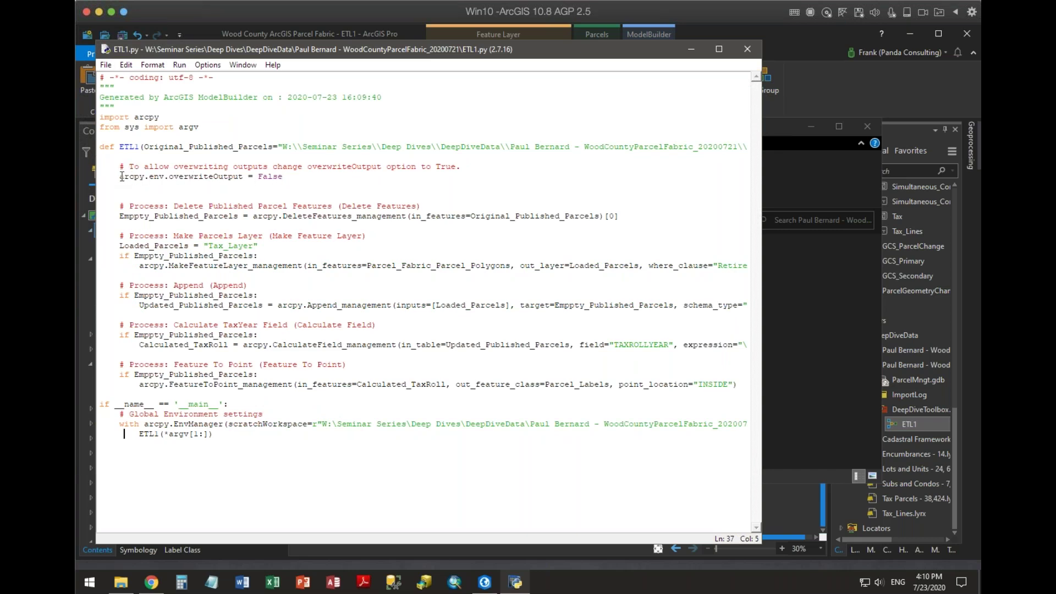
Examine the script's overwriteOutput setting and the Delete Published Parcel Features process
{"action": "left_click_drag", "start_coordinate": [115, 166], "coordinate": [290, 177]}
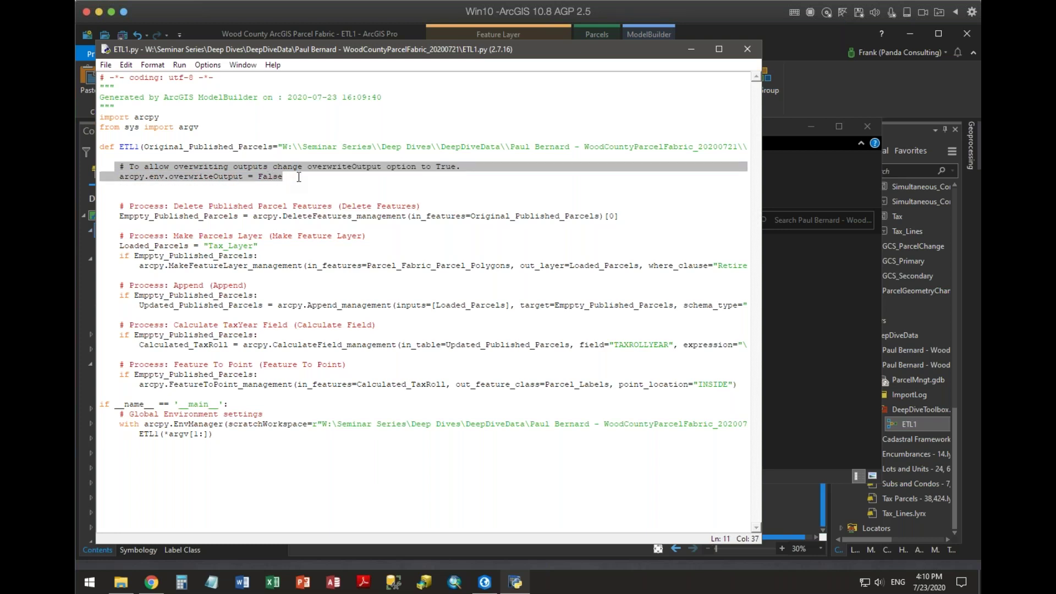
{"action": "left_click", "coordinate": [296, 178]}
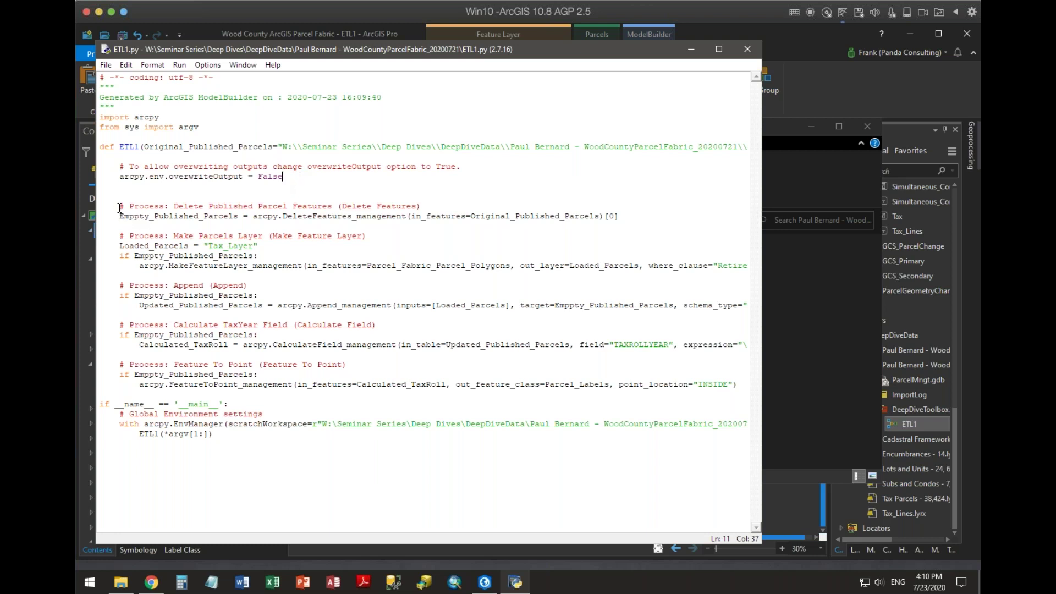
{"action": "left_click_drag", "start_coordinate": [117, 207], "coordinate": [644, 213]}
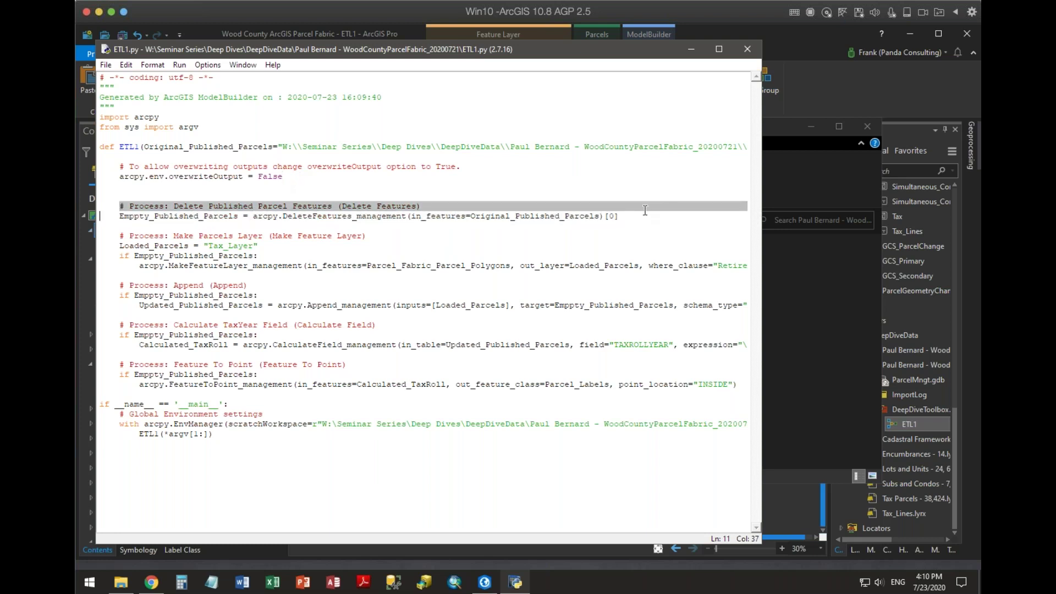
{"action": "left_click", "coordinate": [645, 214]}
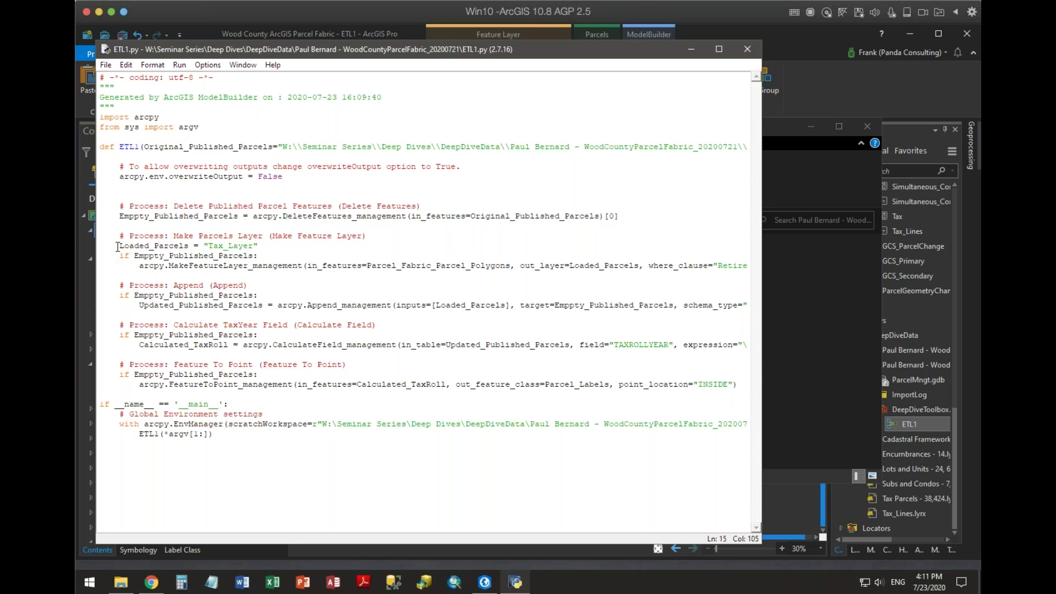
Examine the Make Parcels Layer process, including its MakeFeatureLayer input and output arguments
{"action": "left_click_drag", "start_coordinate": [118, 245], "coordinate": [134, 255]}
{"action": "left_click_drag", "start_coordinate": [222, 268], "coordinate": [728, 269]}
{"action": "left_click", "coordinate": [500, 287]}
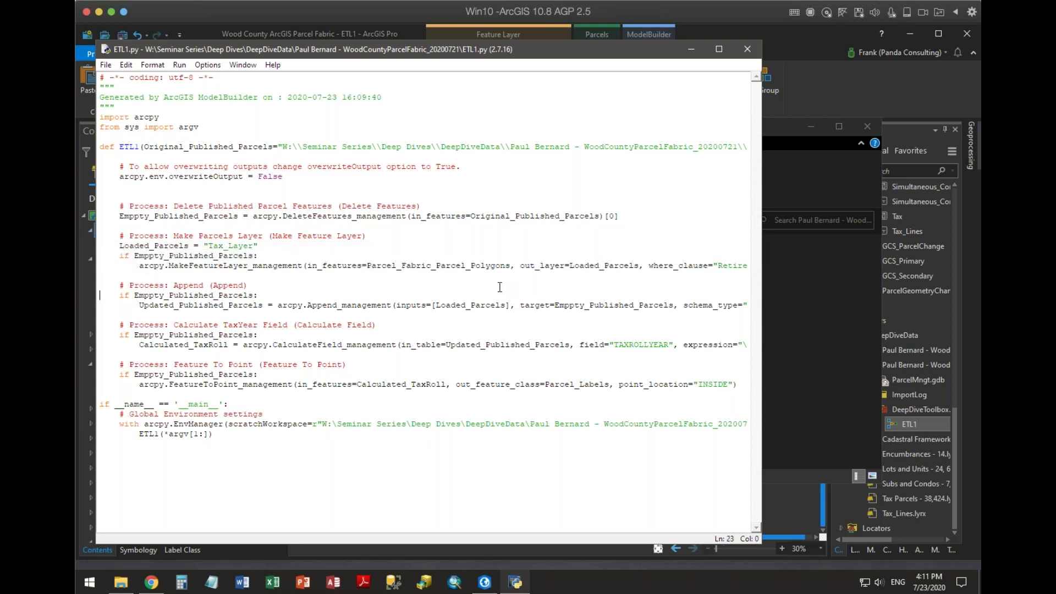
{"action": "double_click", "coordinate": [409, 265]}
{"action": "left_click", "coordinate": [469, 285]}
Examine the Global Environment settings block at the end of the script, and close the script and its folder window
{"action": "left_click_drag", "start_coordinate": [101, 404], "coordinate": [469, 442]}
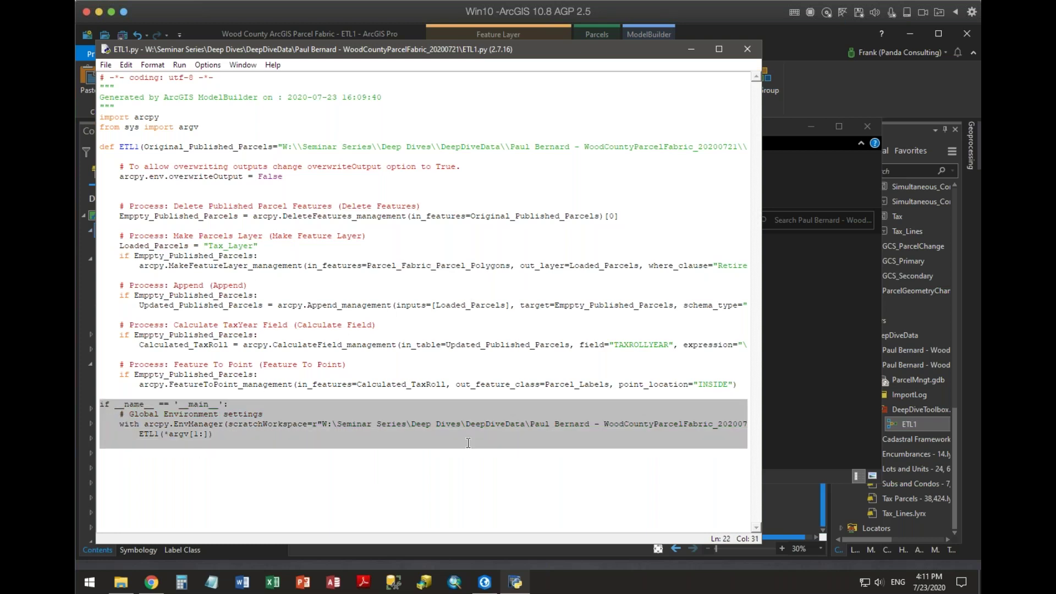
{"action": "left_click", "coordinate": [421, 504]}
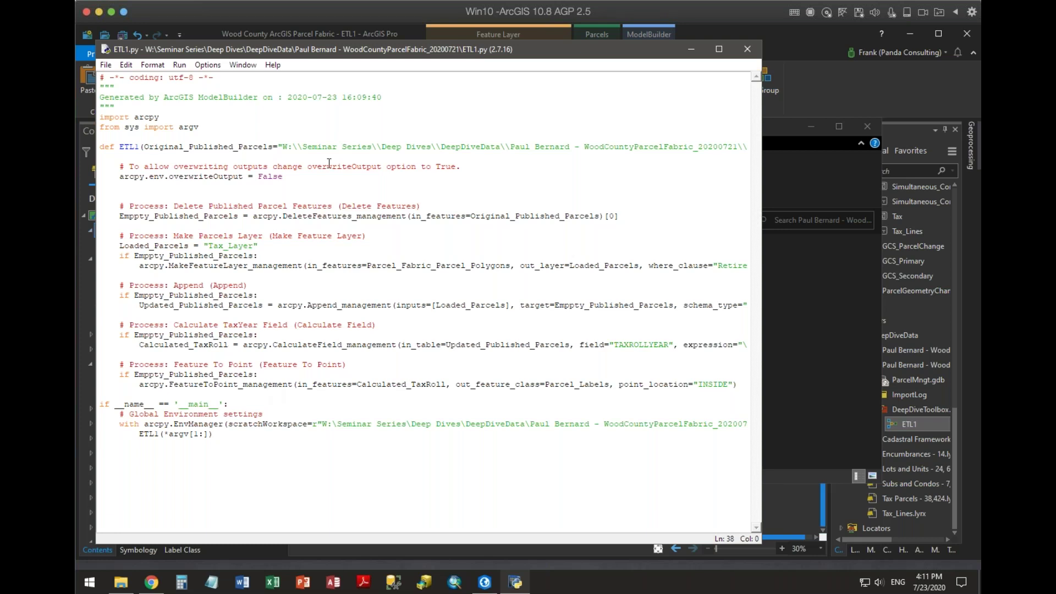
{"action": "left_click", "coordinate": [745, 49]}
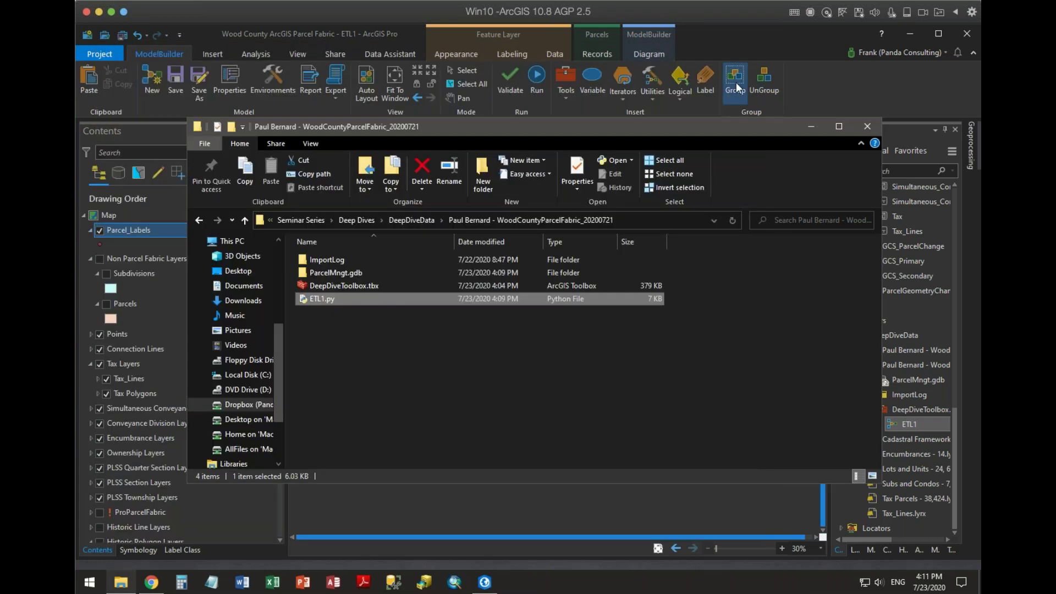
{"action": "left_click", "coordinate": [865, 125]}
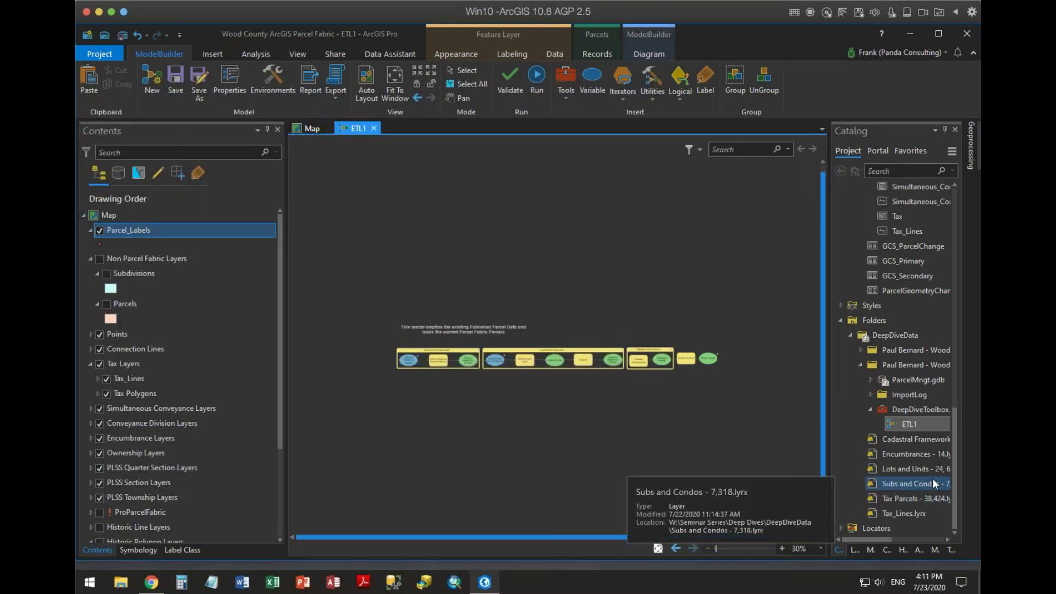
Open the ETL1 model as a geoprocessing tool and display its schedule settings
{"action": "right_click", "coordinate": [909, 423]}
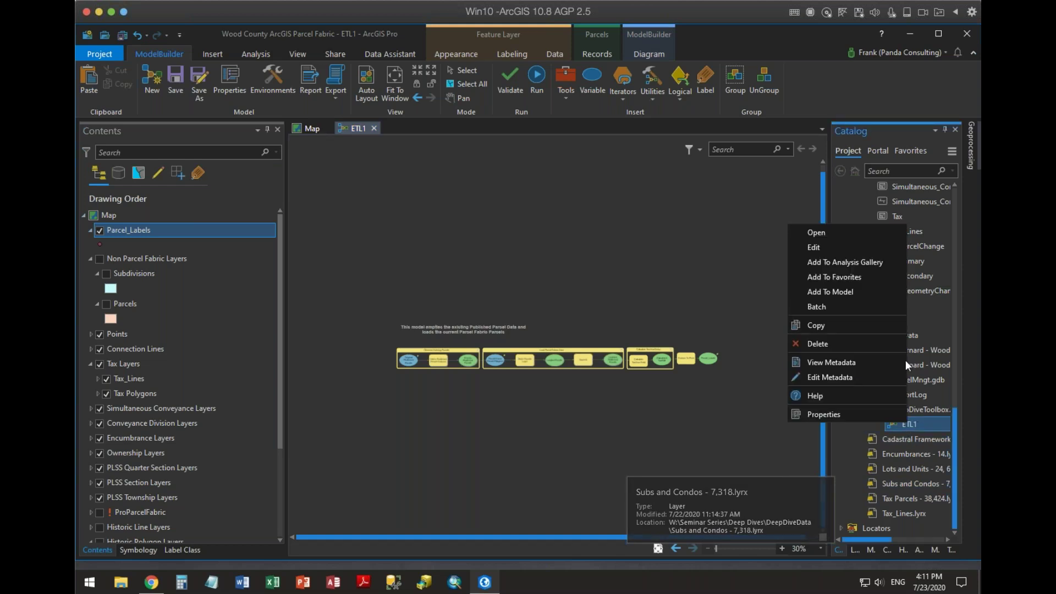
{"action": "left_click", "coordinate": [837, 234]}
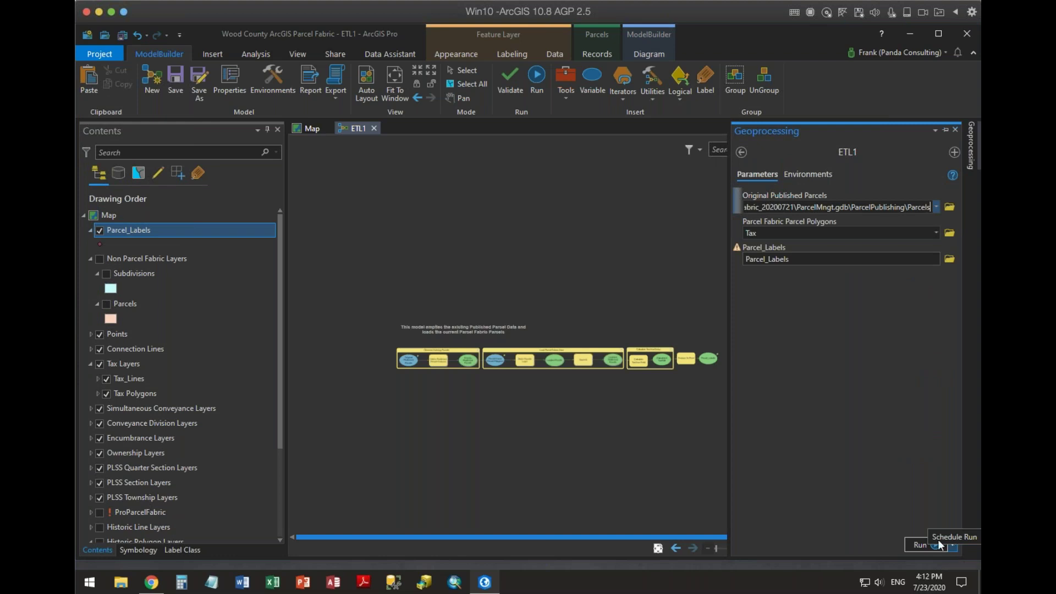
{"action": "left_click", "coordinate": [953, 543]}
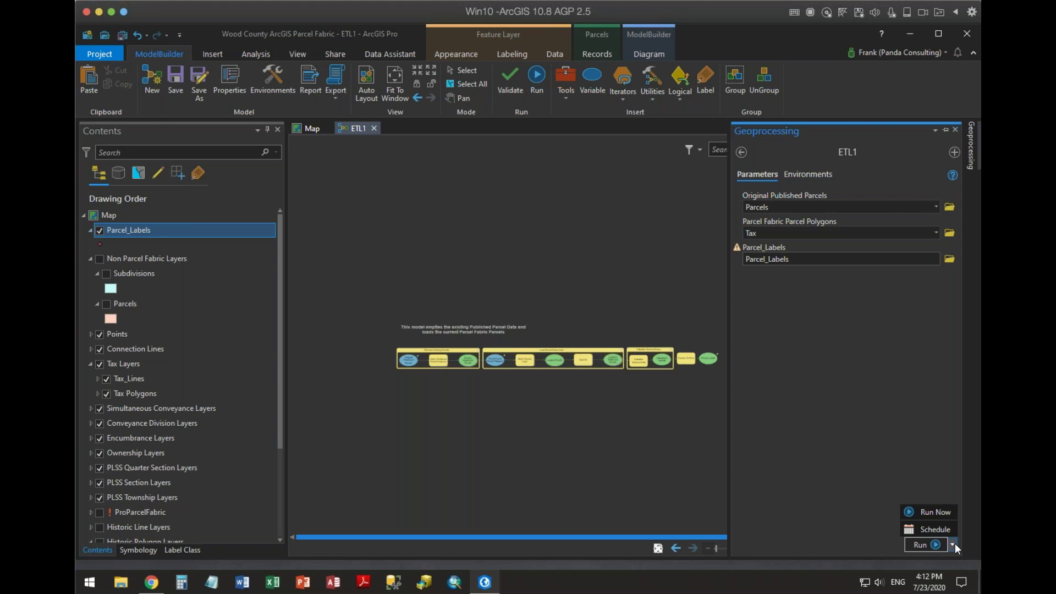
{"action": "left_click", "coordinate": [939, 529]}
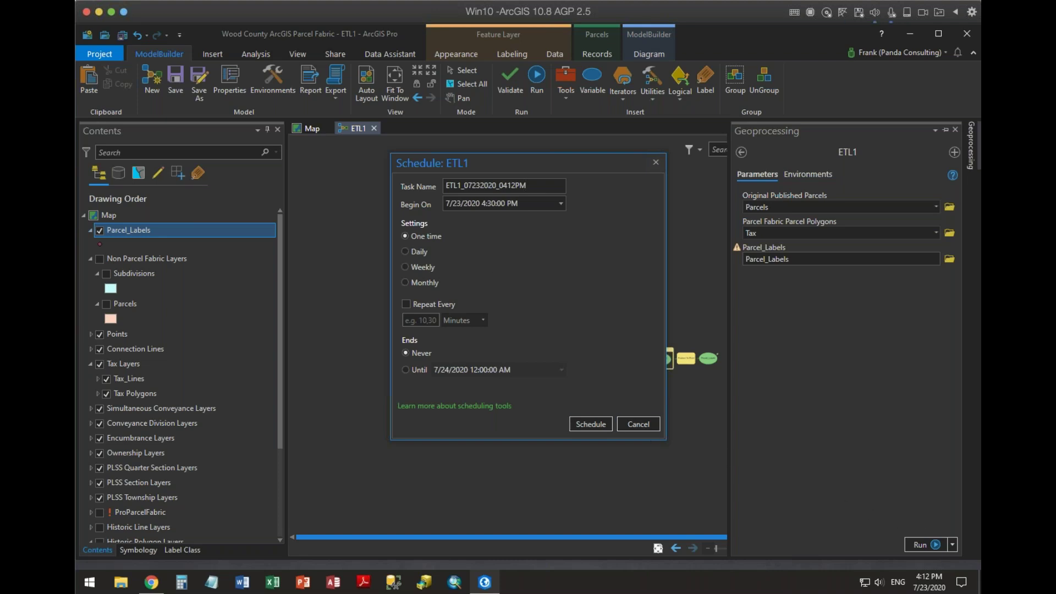
{"action": "left_click_drag", "start_coordinate": [552, 164], "coordinate": [518, 191]}
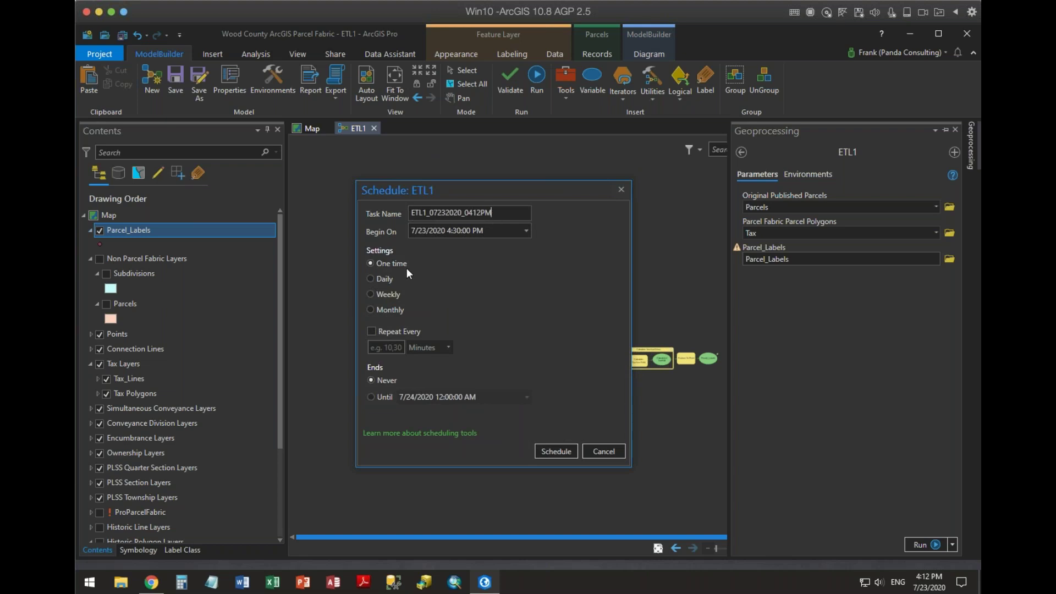
Try a daily recurrence for the ETL1 schedule, check the start date options, and cancel the scheduling
{"action": "left_click", "coordinate": [374, 277]}
{"action": "left_click", "coordinate": [395, 263]}
{"action": "left_click", "coordinate": [388, 277]}
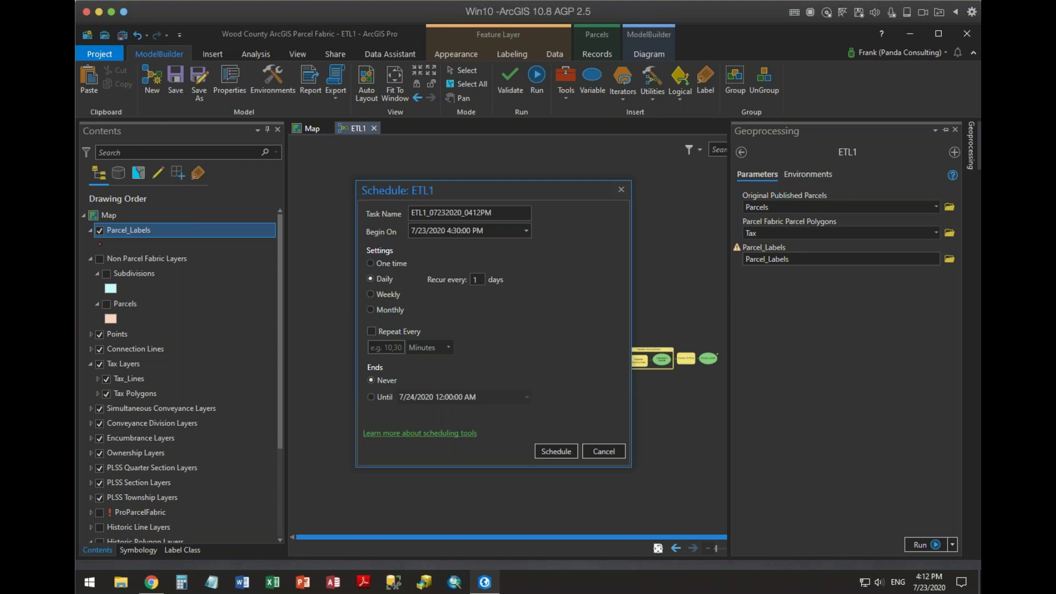
{"action": "left_click", "coordinate": [526, 231]}
{"action": "left_click", "coordinate": [529, 229]}
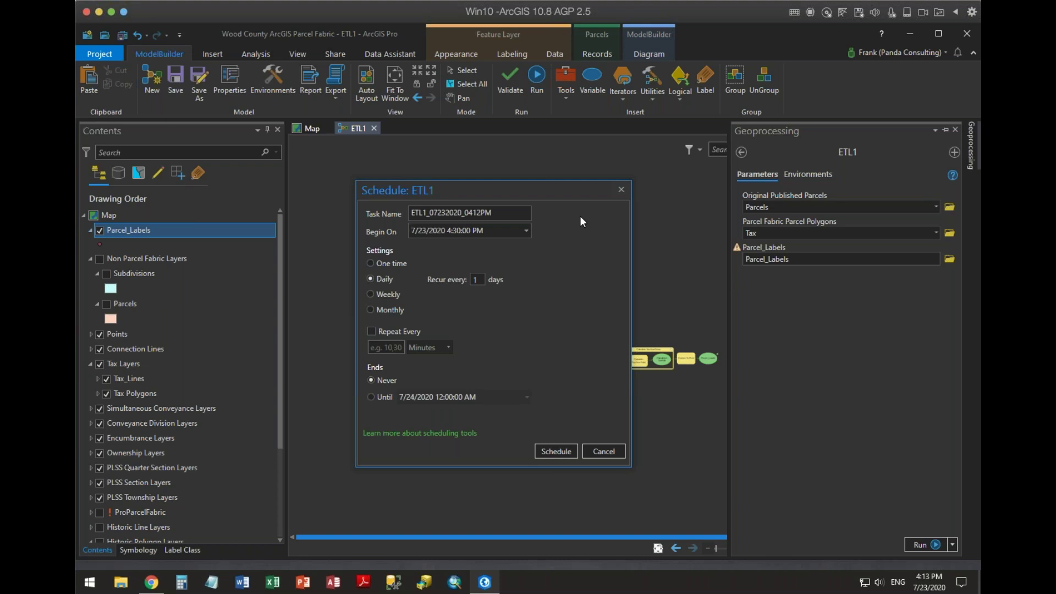
{"action": "left_click", "coordinate": [603, 448]}
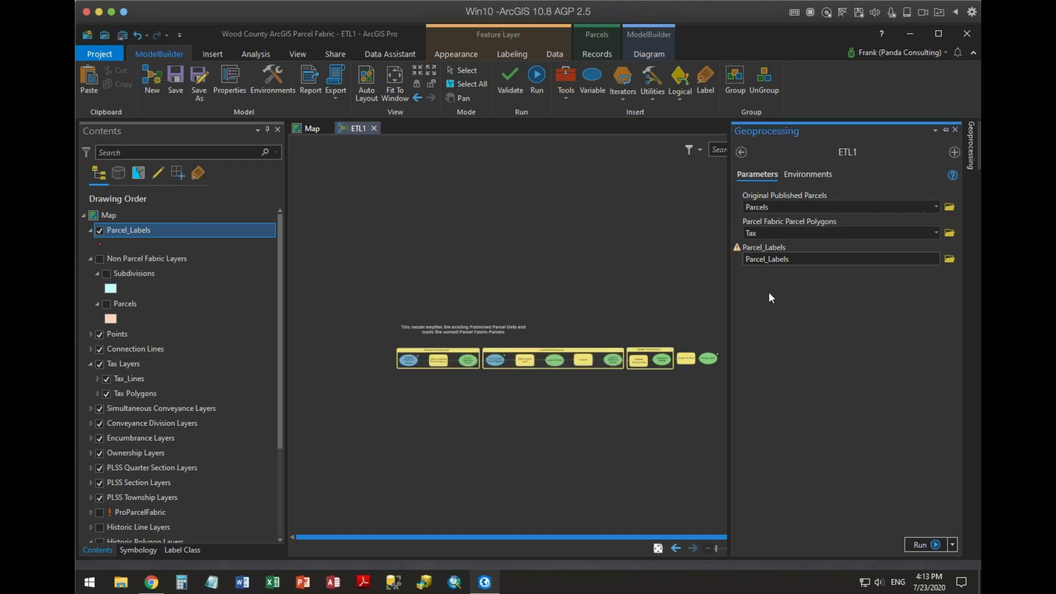
Close the ETL1 model and show the geoprocessing history in a widened pane
{"action": "left_click", "coordinate": [381, 133]}
{"action": "left_click", "coordinate": [374, 128]}
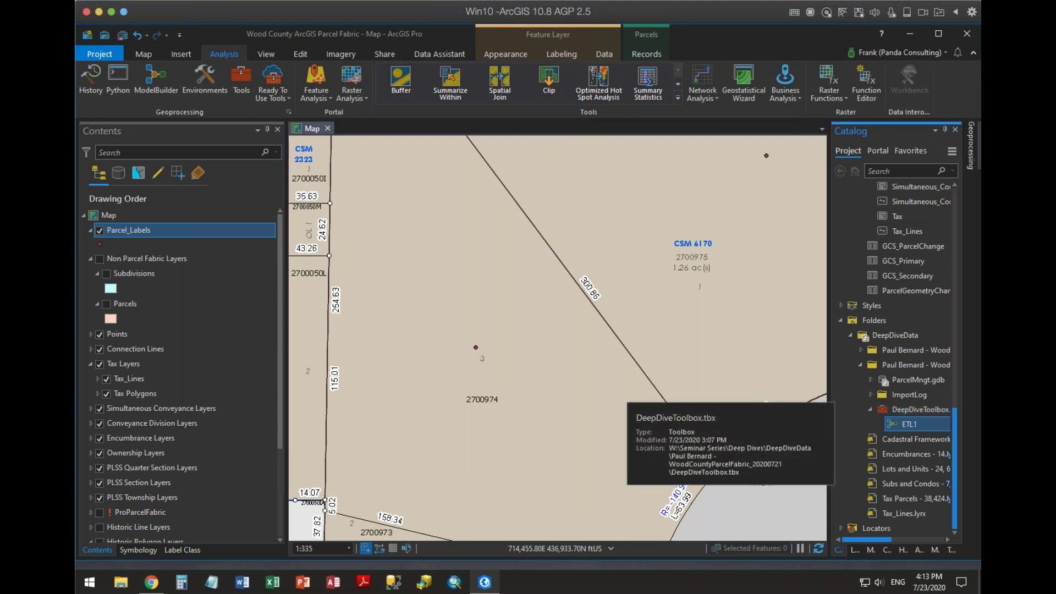
{"action": "left_click", "coordinate": [903, 549]}
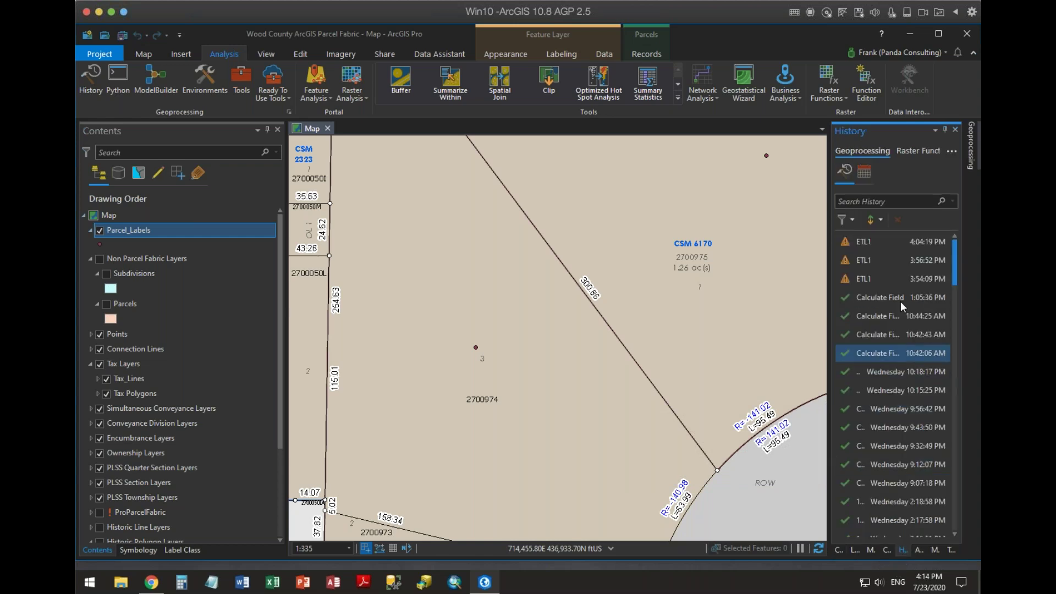
{"action": "left_click_drag", "start_coordinate": [828, 239], "coordinate": [763, 240]}
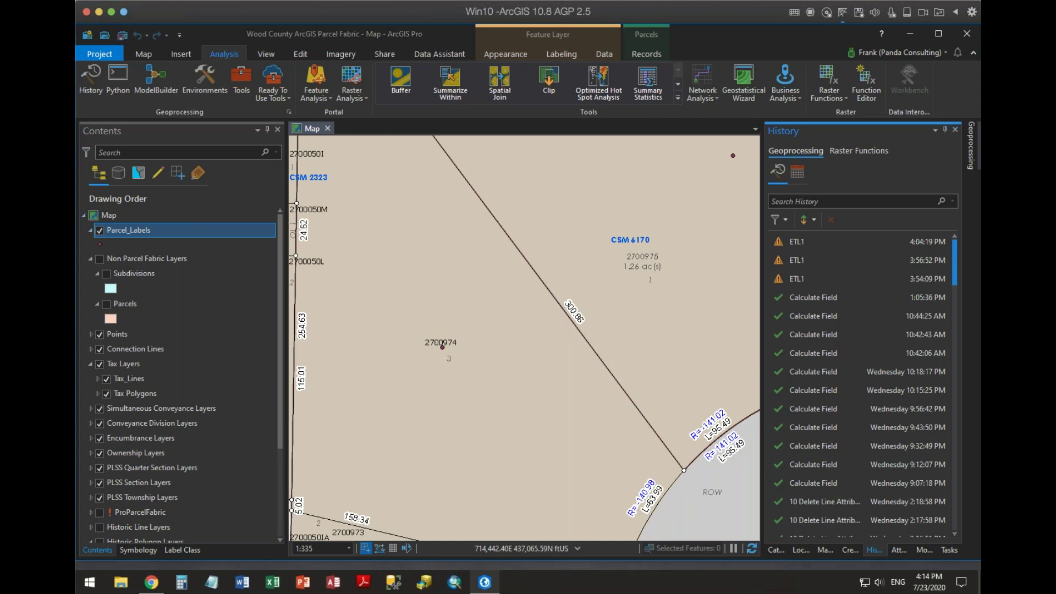
{"action": "mouse_move", "coordinate": [828, 299]}
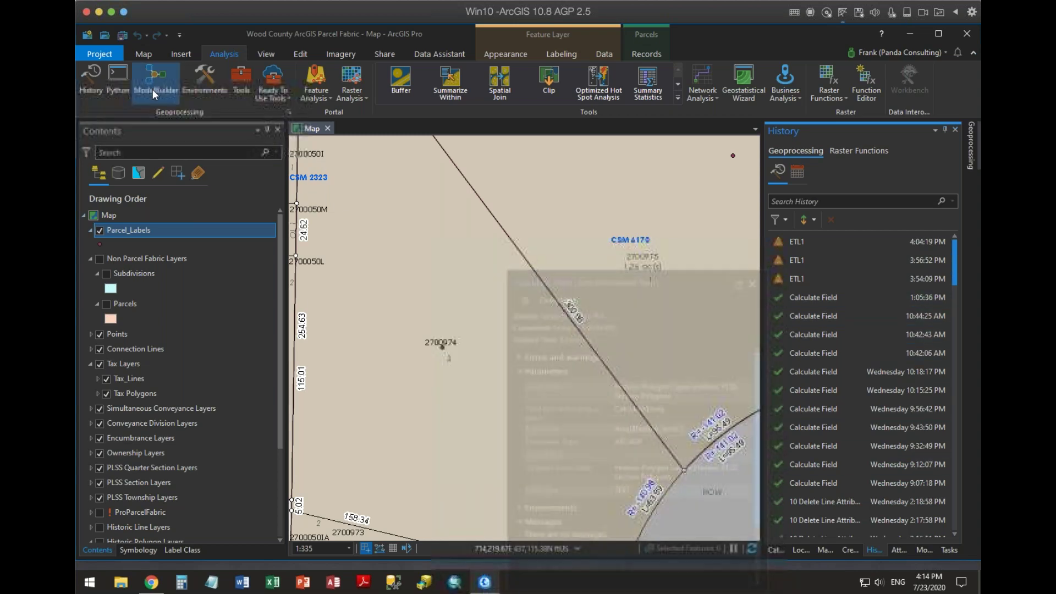
Create a new model and add the Calculate Field runs from 1:05:36 PM, 10:44:25 AM and 10:42:43 AM out of the history
{"action": "left_click", "coordinate": [153, 81]}
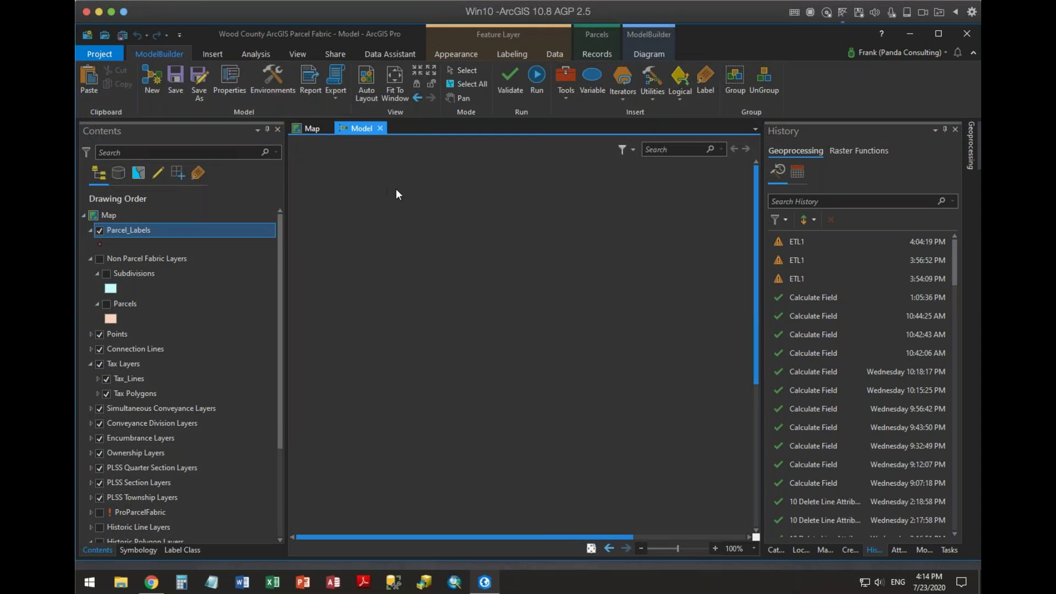
{"action": "left_click", "coordinate": [796, 300]}
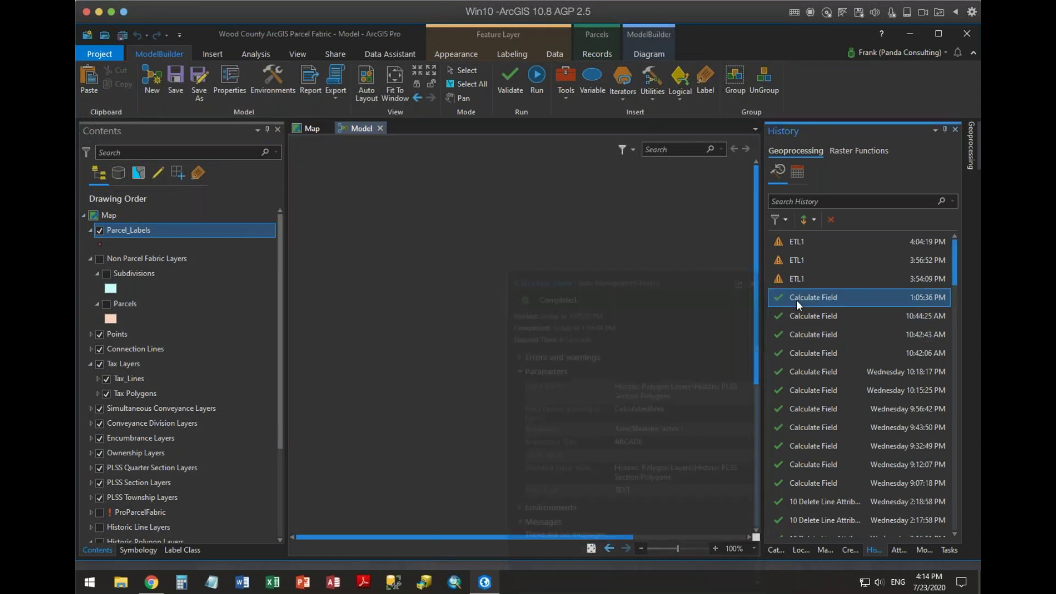
{"action": "left_click_drag", "start_coordinate": [801, 302], "coordinate": [829, 337]}
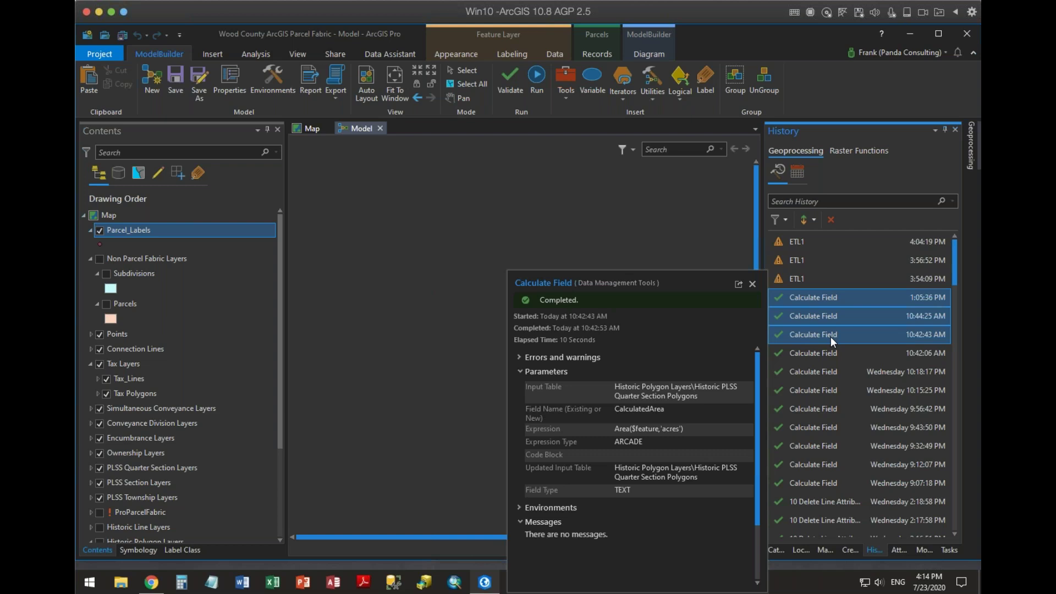
{"action": "left_click_drag", "start_coordinate": [791, 299], "coordinate": [543, 272]}
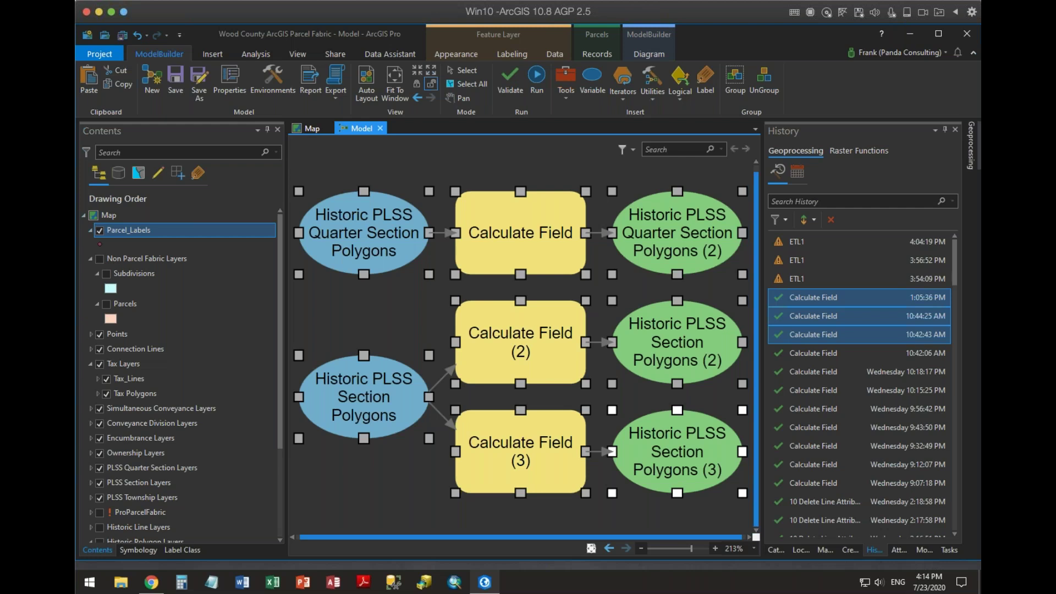
{"action": "scroll", "coordinate": [535, 289], "scroll_direction": "down", "scroll_amount": 5}
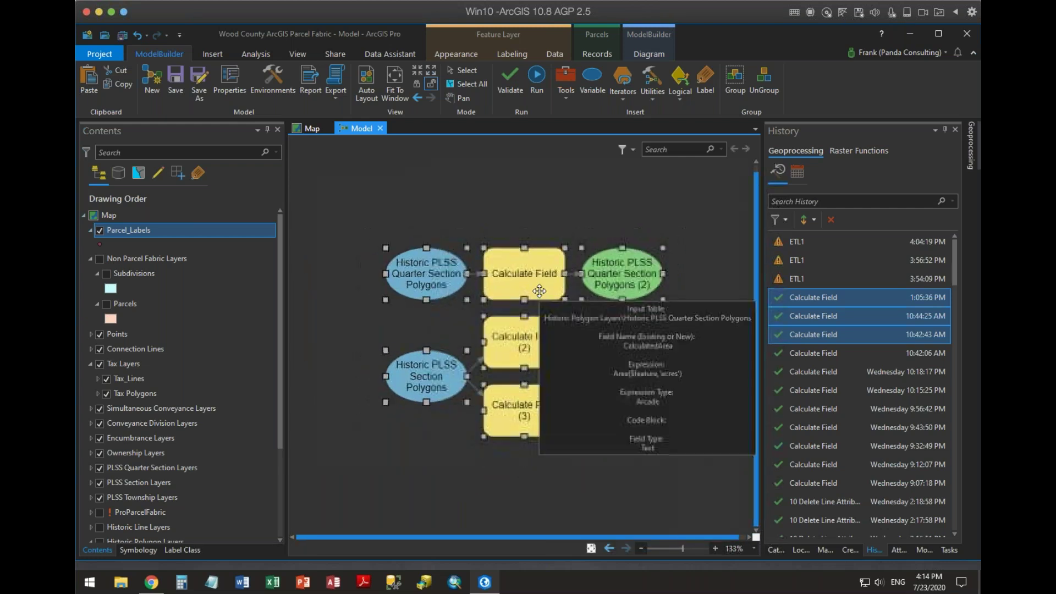
{"action": "left_click", "coordinate": [365, 466]}
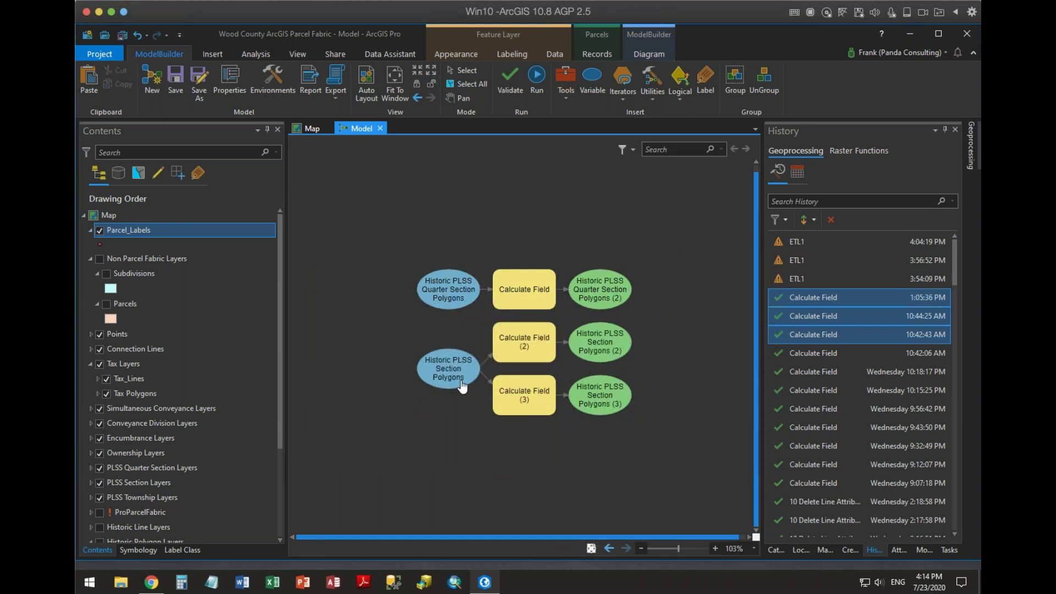
Try adding the Wednesday 9:56:42 PM Calculate Field run to the model, and delete its PLSS Township process chain
{"action": "left_click", "coordinate": [804, 409]}
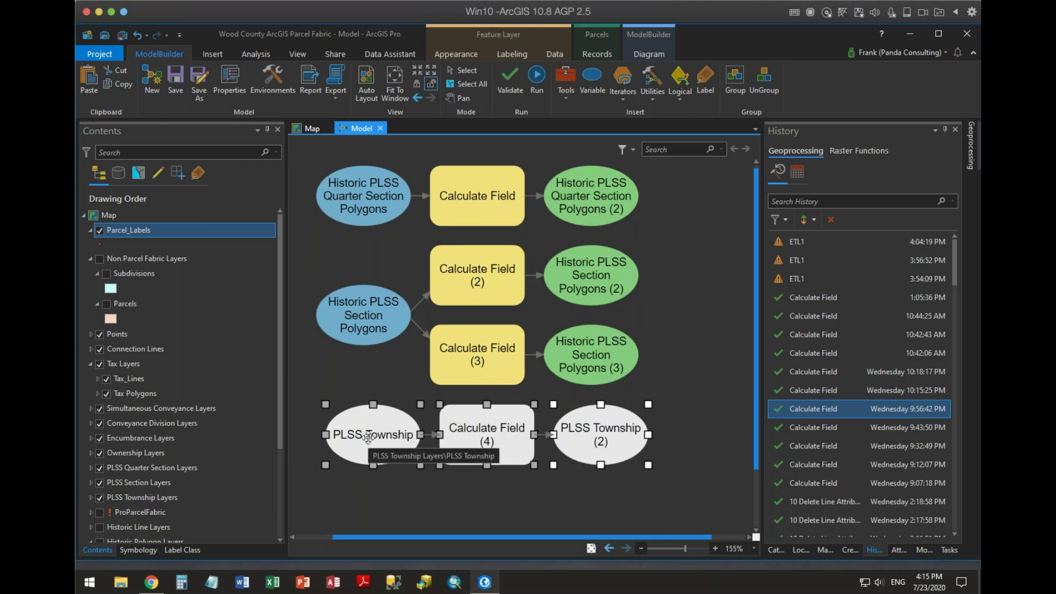
{"action": "left_click", "coordinate": [383, 319]}
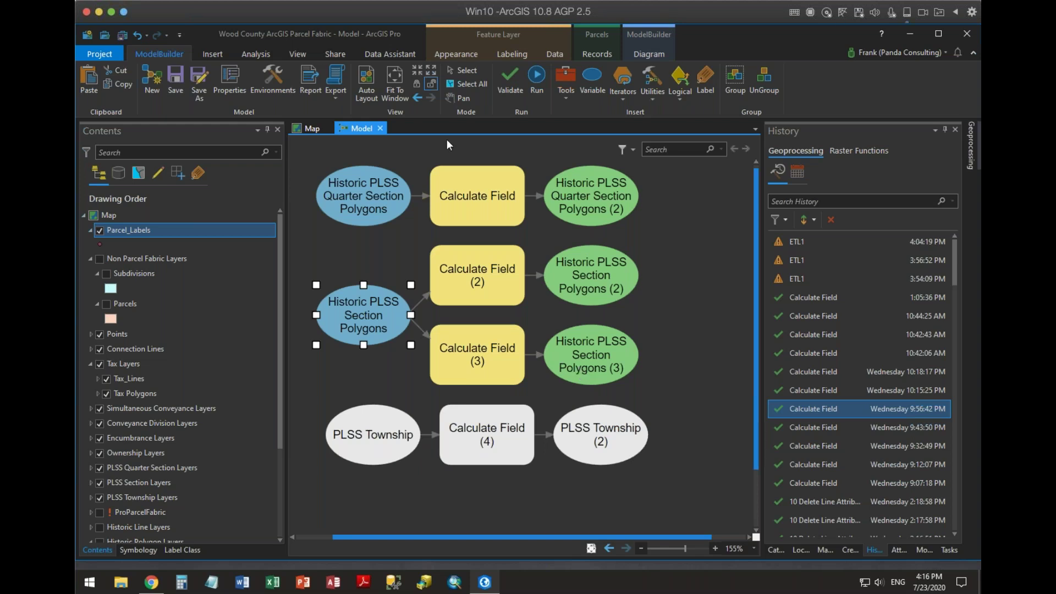
{"action": "left_click", "coordinate": [357, 440]}
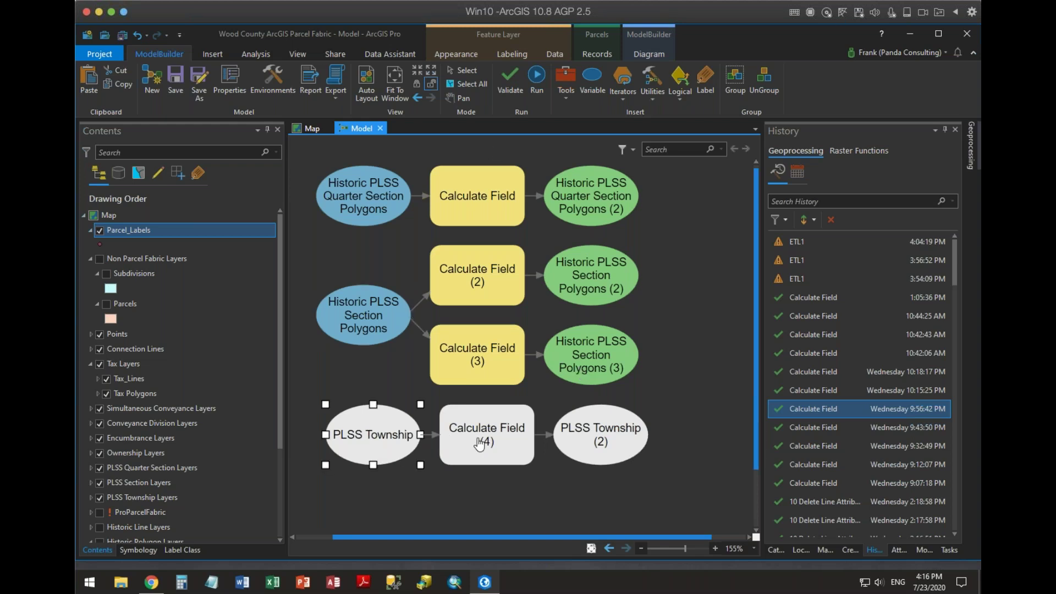
{"action": "left_click", "coordinate": [479, 445], "text": "ctrl"}
{"action": "left_click", "coordinate": [583, 440], "text": "ctrl"}
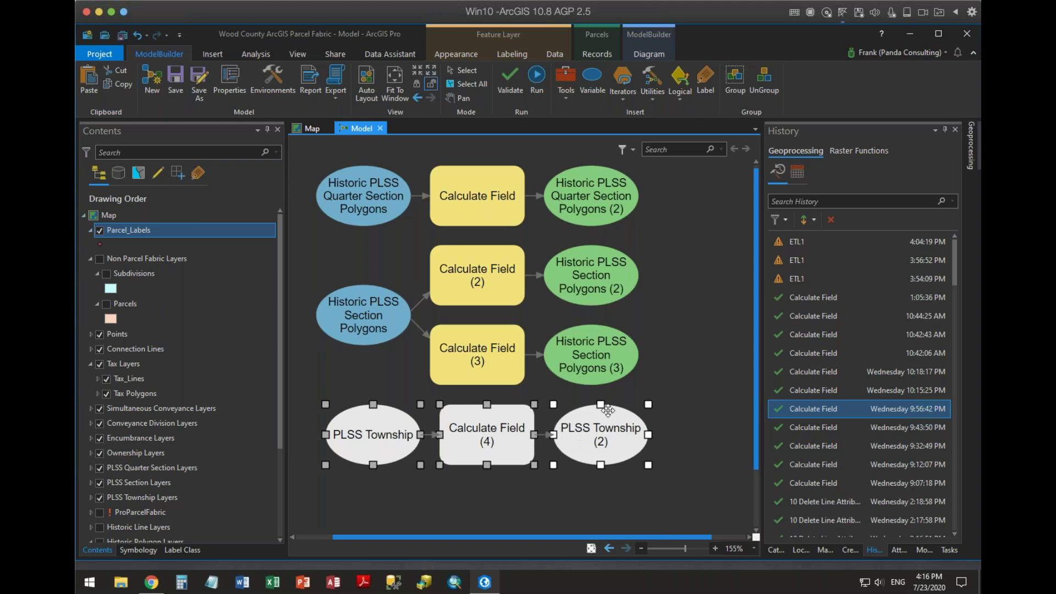
{"action": "key", "text": "Delete"}
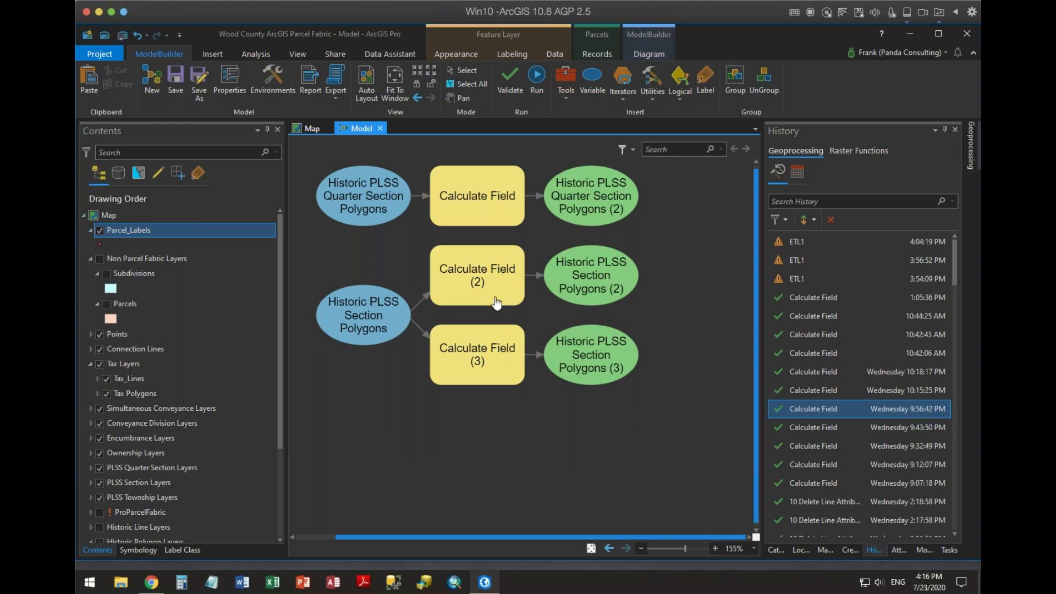
Export the new model to a Python script file named Junk.py
{"action": "left_click", "coordinate": [337, 98]}
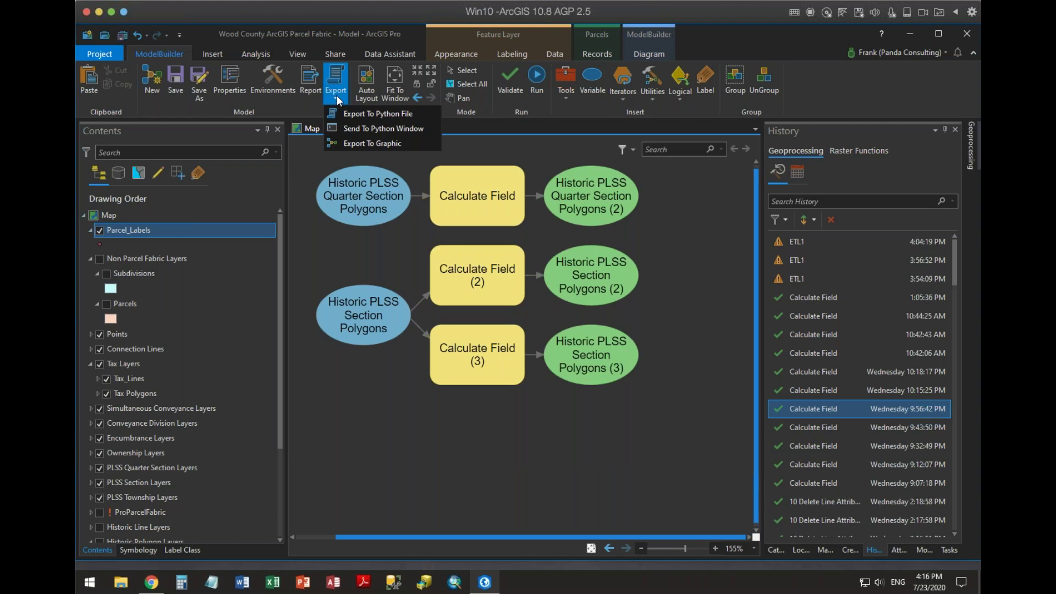
{"action": "left_click", "coordinate": [353, 113]}
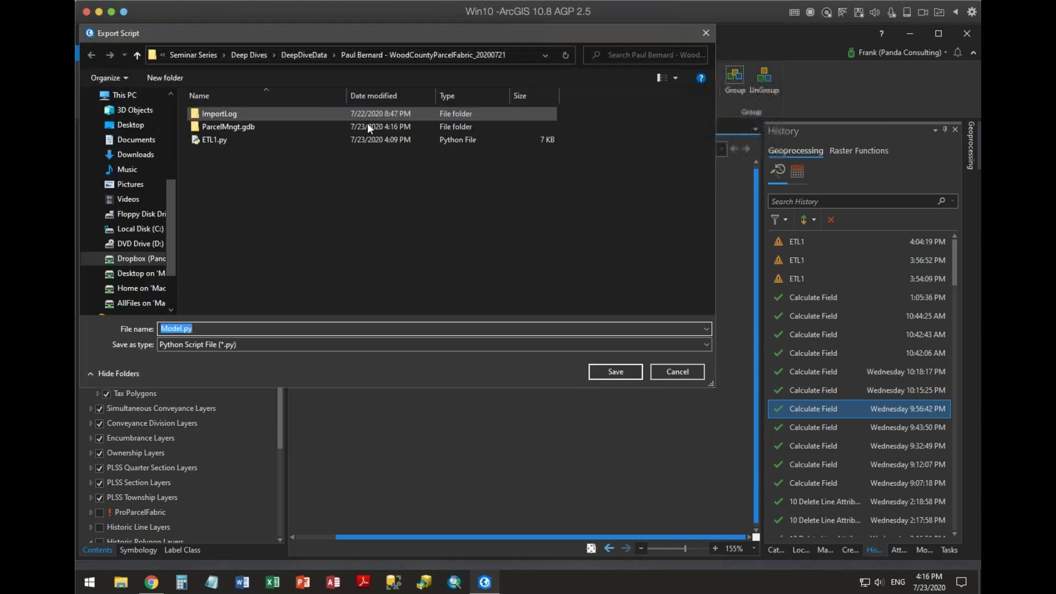
{"action": "left_click", "coordinate": [192, 325]}
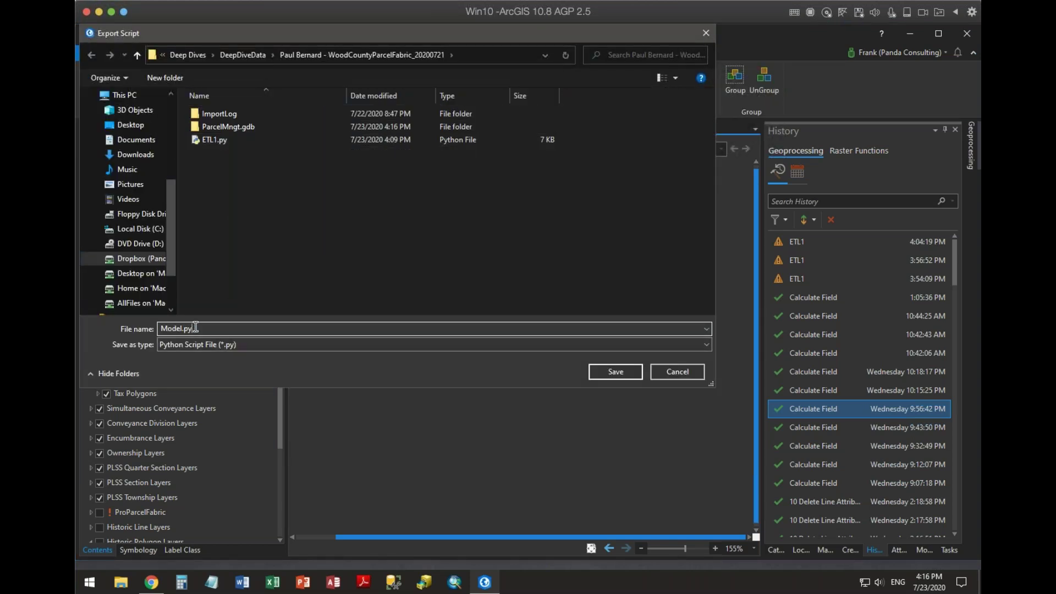
{"action": "left_click_drag", "start_coordinate": [182, 326], "coordinate": [143, 325]}
{"action": "type", "text": "Junk"}
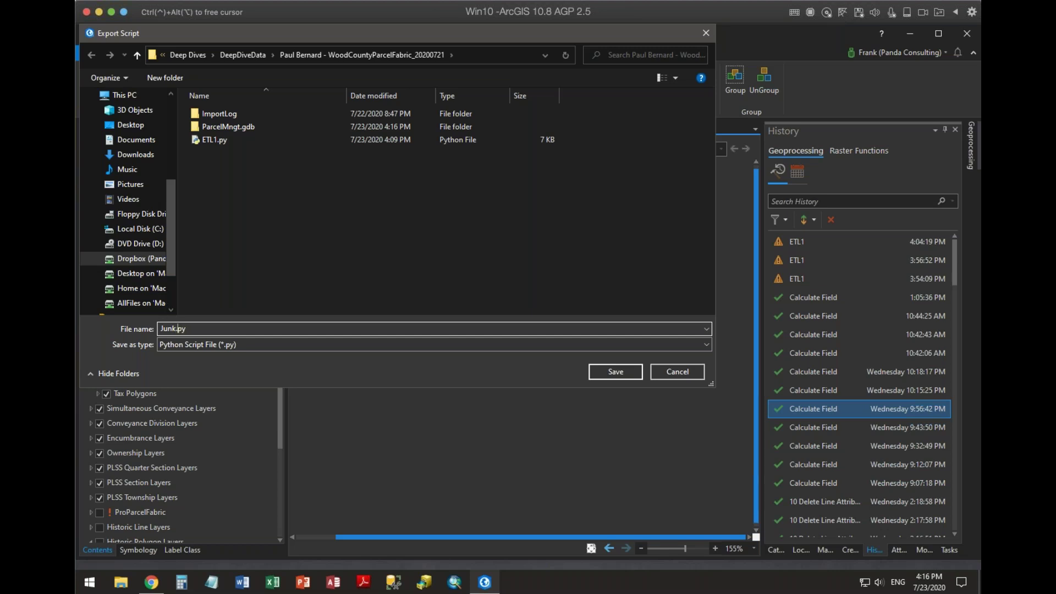
{"action": "left_click", "coordinate": [601, 371]}
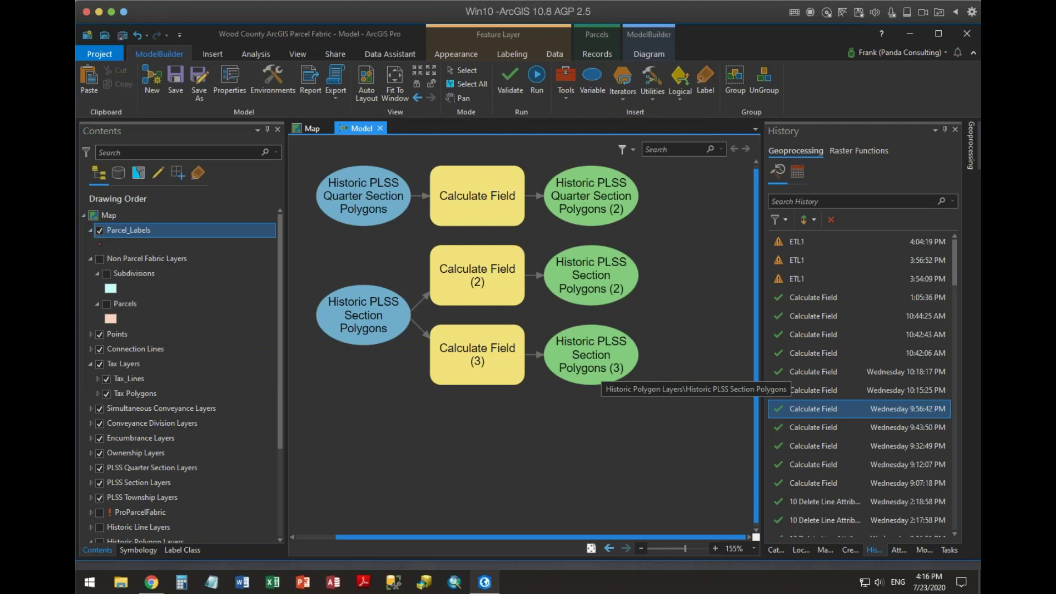
Switch to File Explorer, browse to the WoodCountyParcelFabric_20200721 folder within DeepDiveData, and open Junk.py in IDLE
{"action": "left_click", "coordinate": [121, 586]}
{"action": "left_click", "coordinate": [329, 356]}
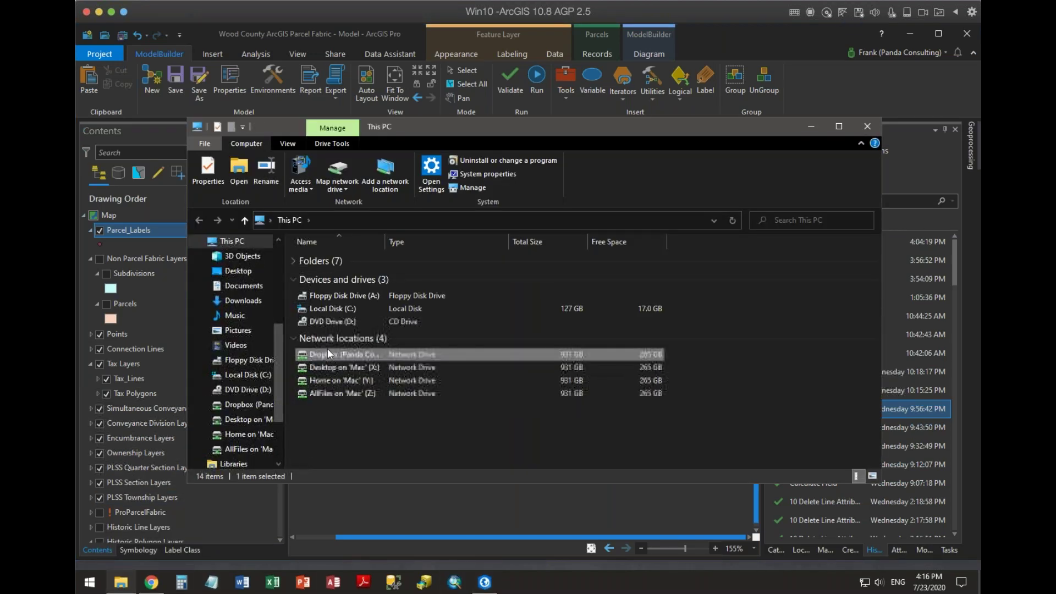
{"action": "double_click", "coordinate": [328, 355]}
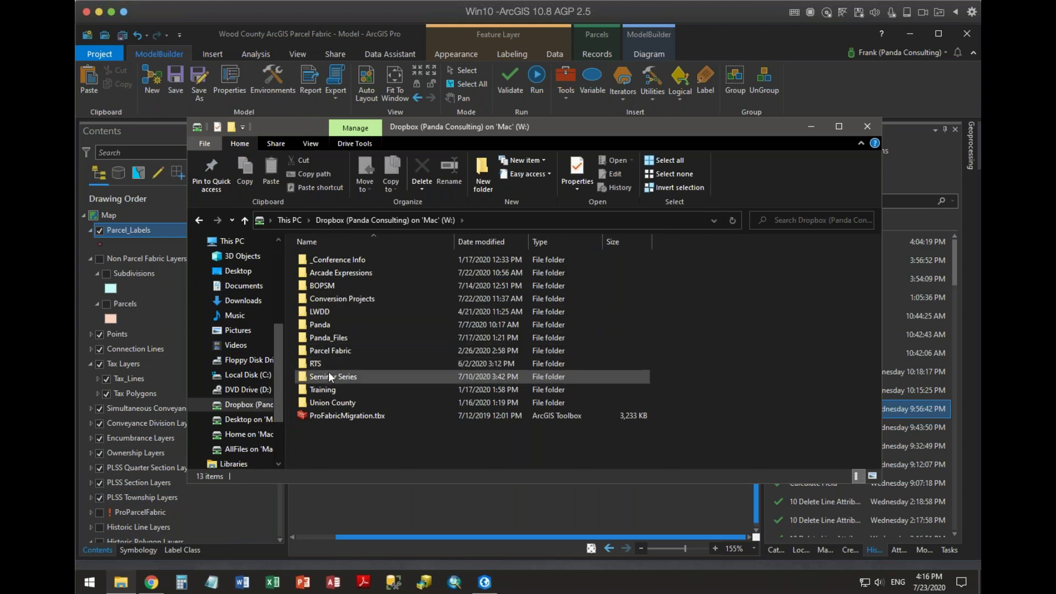
{"action": "double_click", "coordinate": [329, 378]}
{"action": "double_click", "coordinate": [322, 286]}
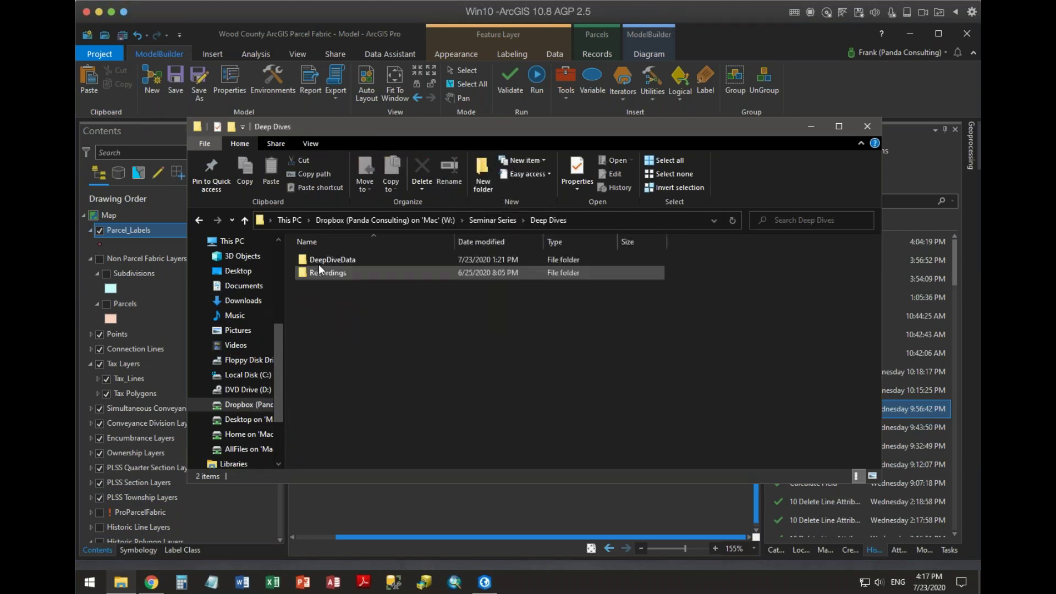
{"action": "double_click", "coordinate": [325, 259]}
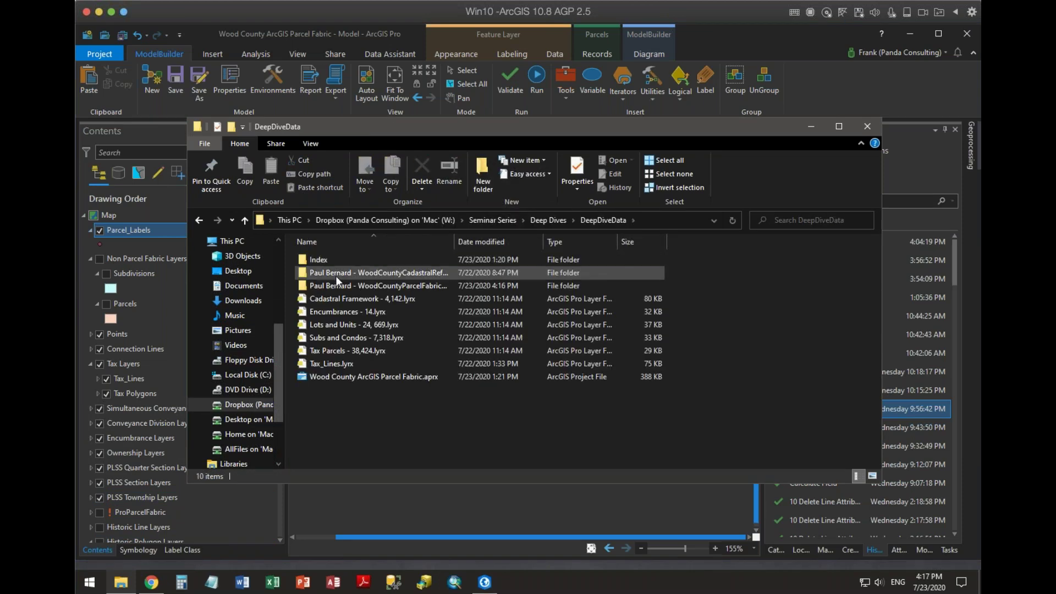
{"action": "double_click", "coordinate": [337, 283]}
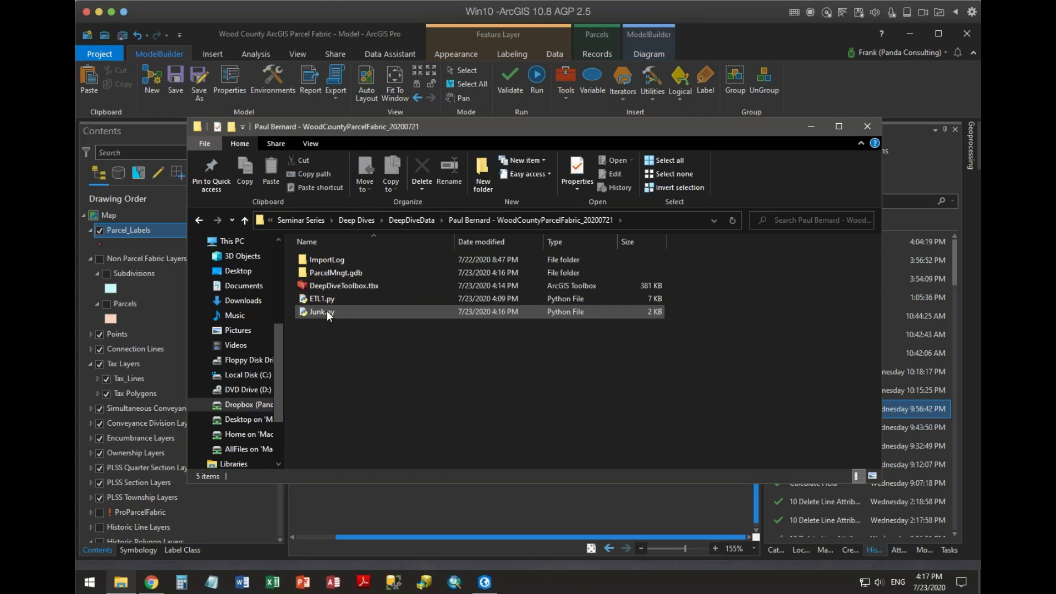
{"action": "right_click", "coordinate": [327, 312]}
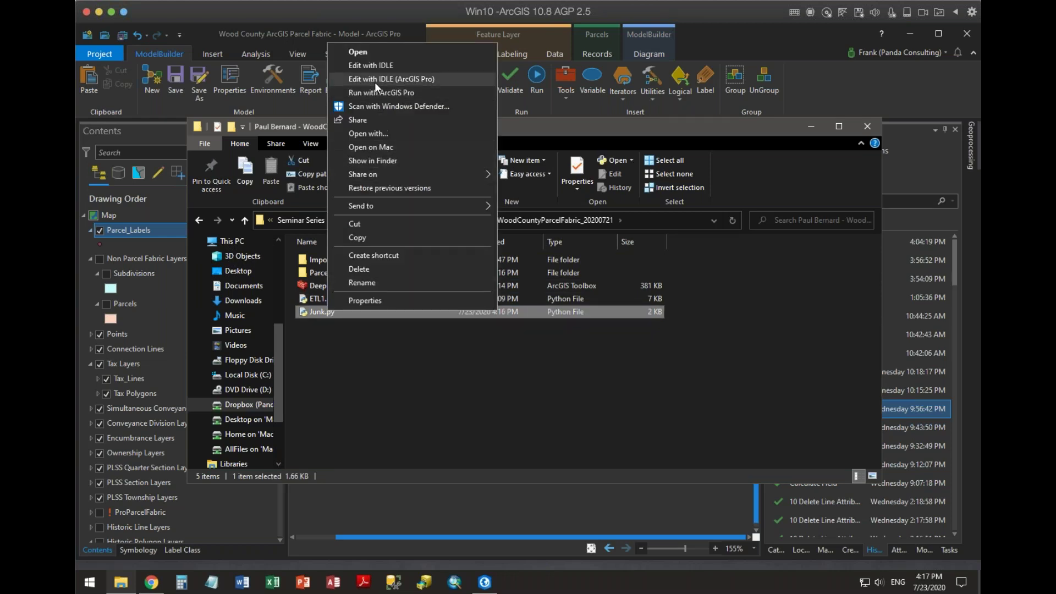
{"action": "left_click", "coordinate": [379, 64]}
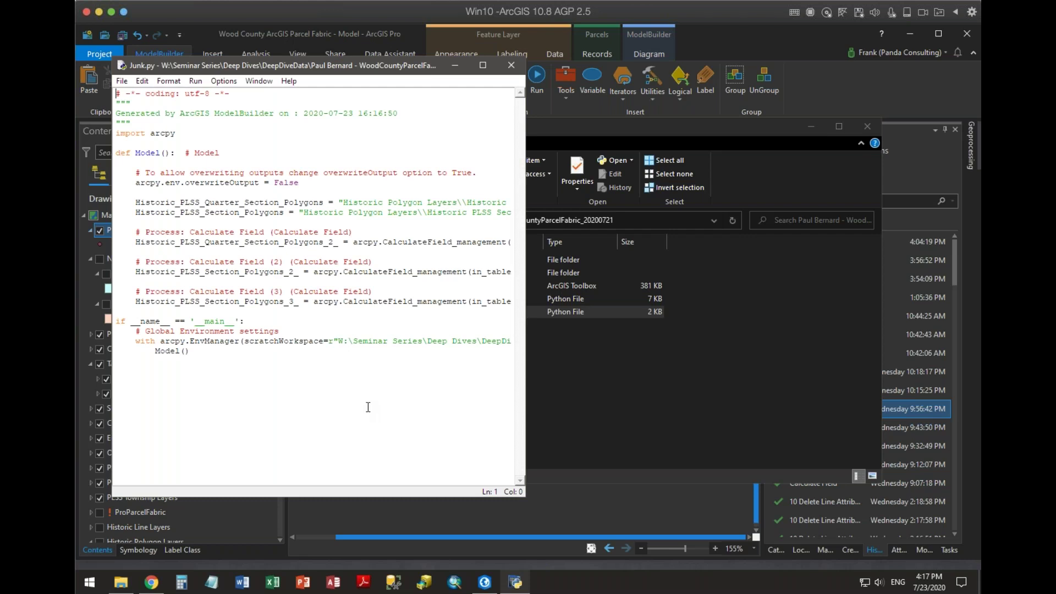
Close the Junk.py script and the File Explorer window, and close the model without saving its changes
{"action": "left_click", "coordinate": [515, 66]}
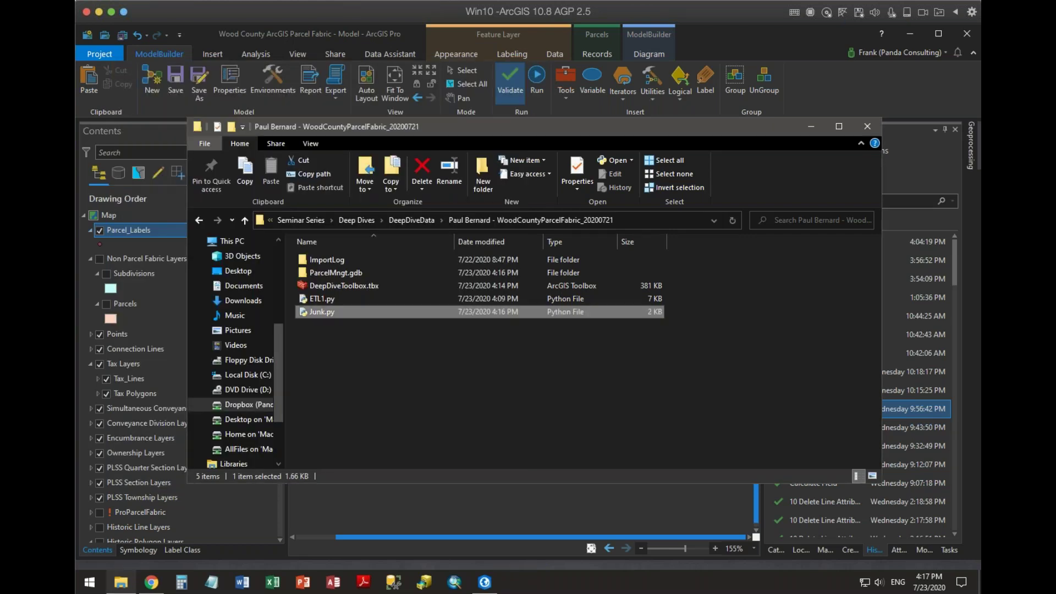
{"action": "left_click", "coordinate": [867, 127]}
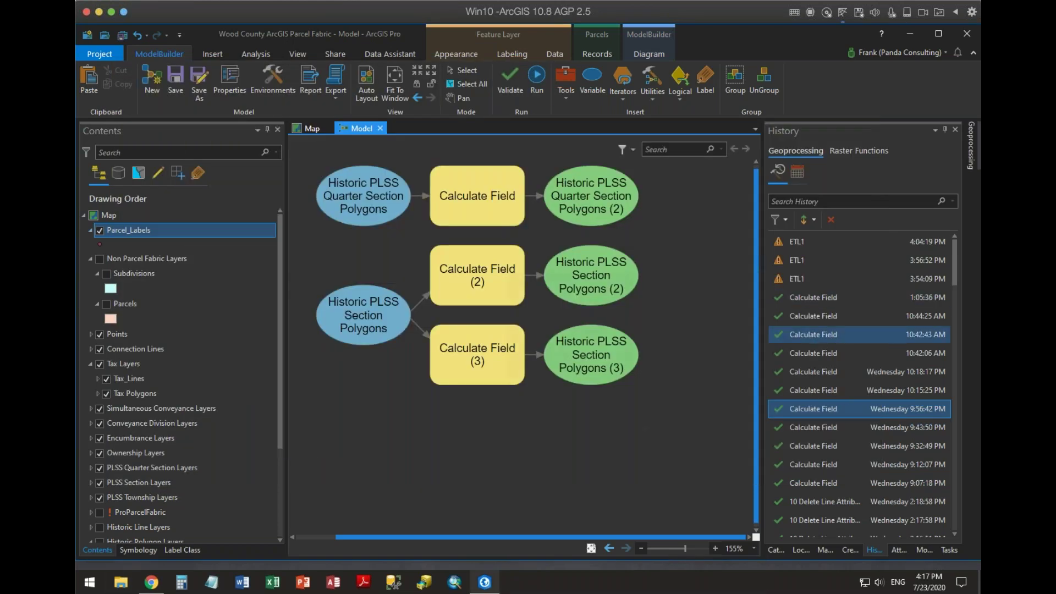
{"action": "left_click", "coordinate": [380, 128]}
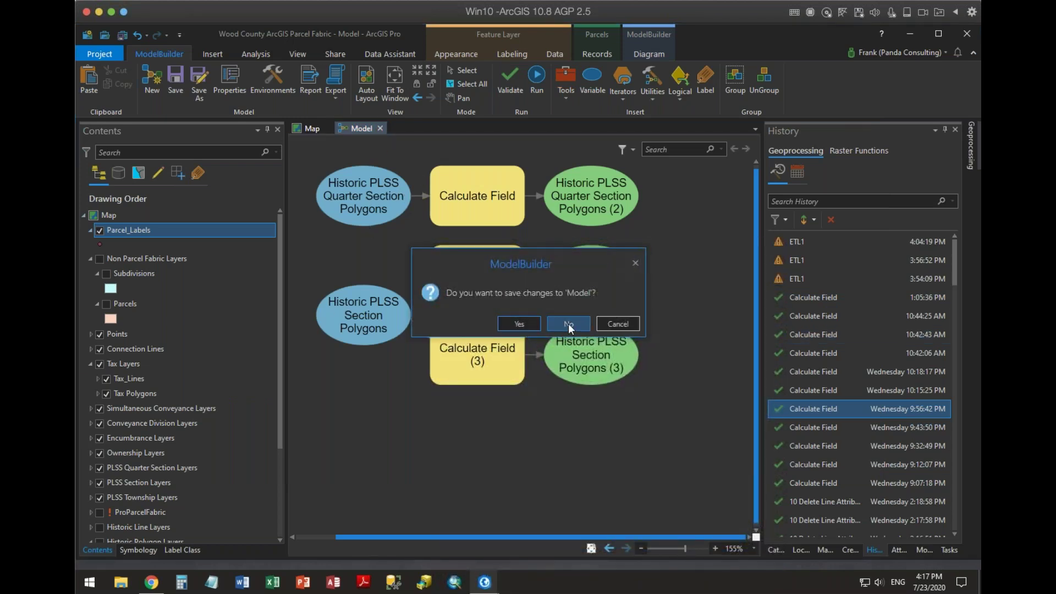
{"action": "left_click", "coordinate": [568, 325]}
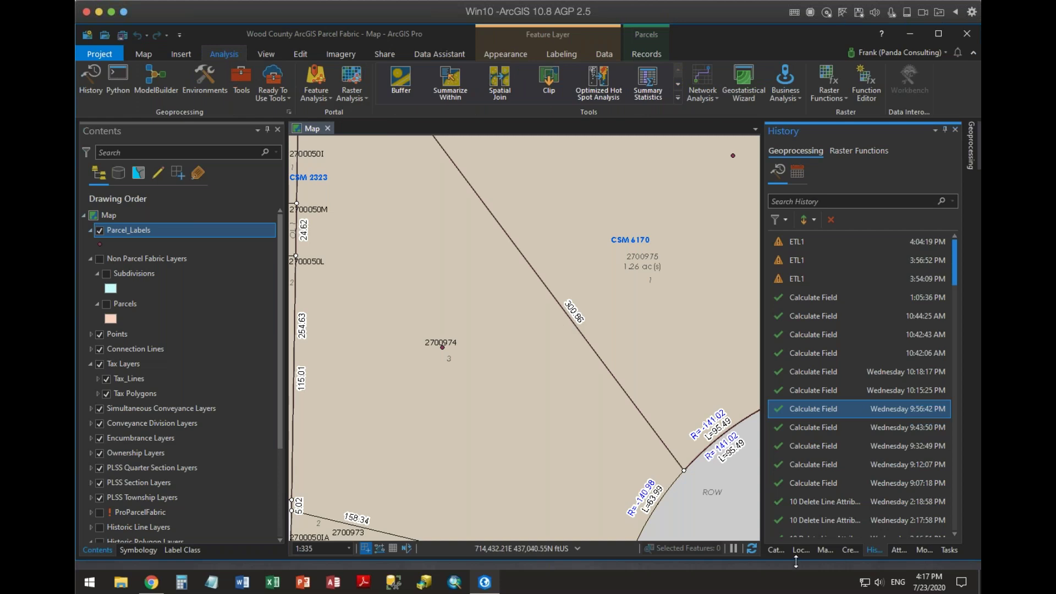
Locate the ETL1 model in DeepDiveToolbox.tbx in the project catalog and bring up its available actions
{"action": "left_click", "coordinate": [774, 550]}
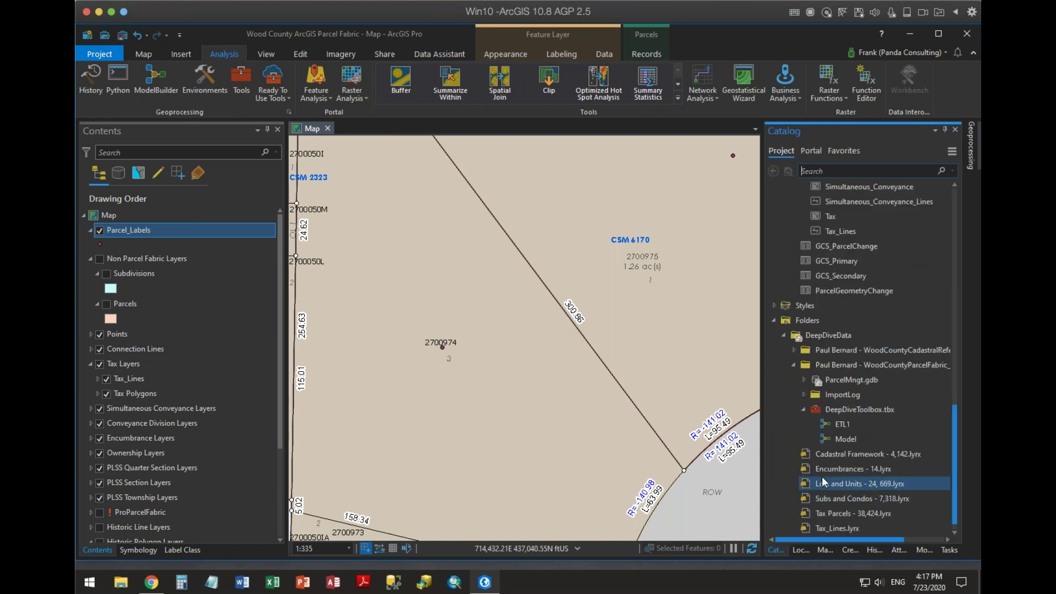
{"action": "right_click", "coordinate": [842, 424]}
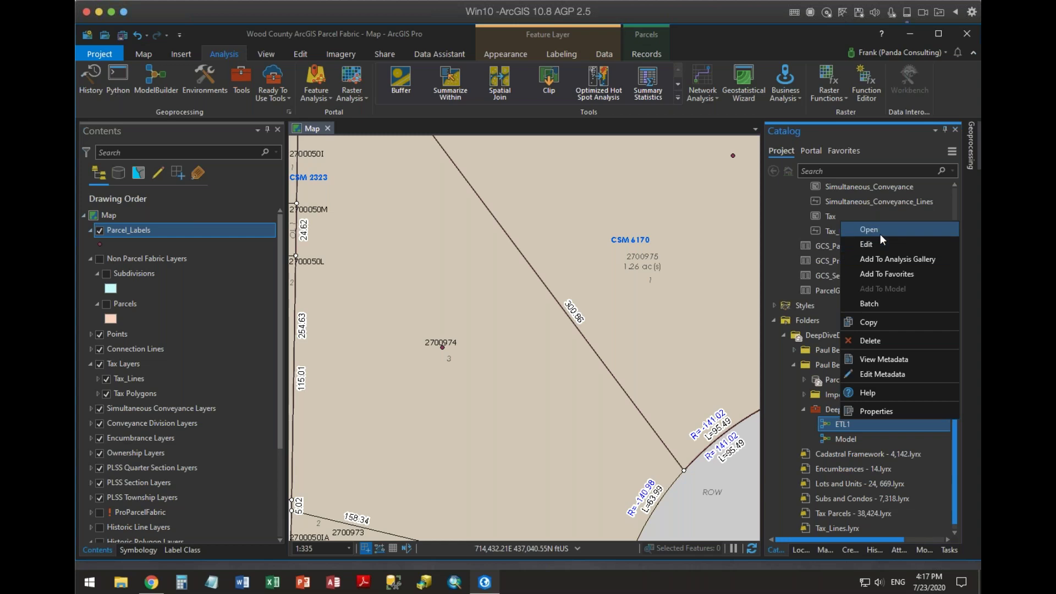